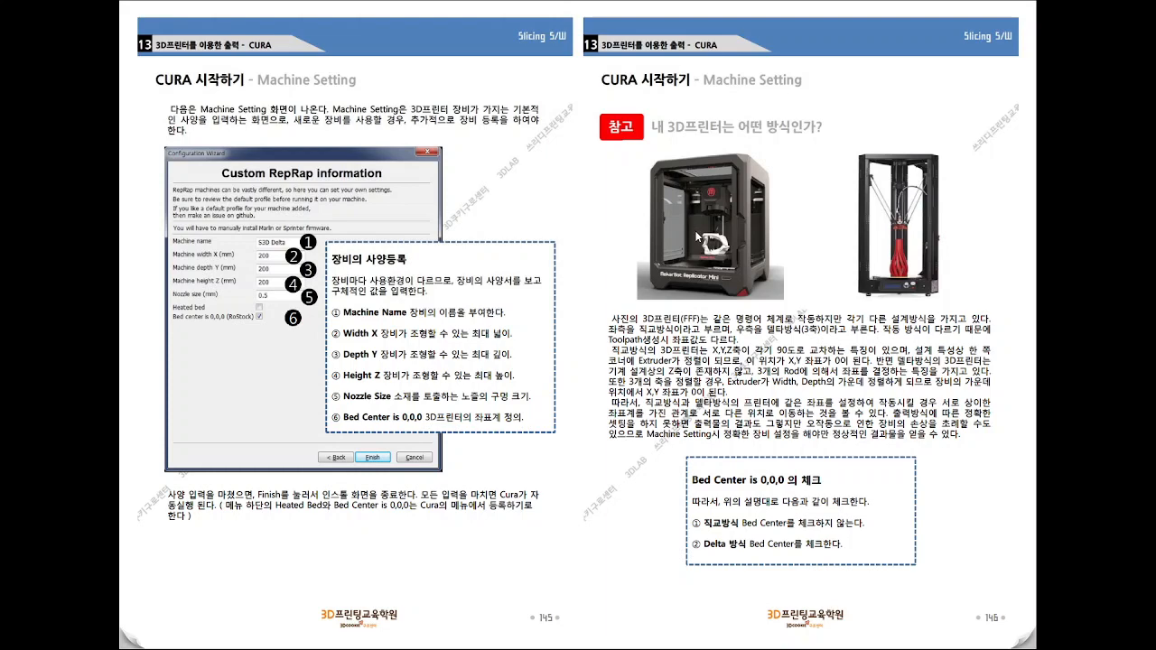
- Page through the manual from the Machine Setting pages to the Preference and File menu pages, and switch to Cura
scroll(695, 232, down, 1)
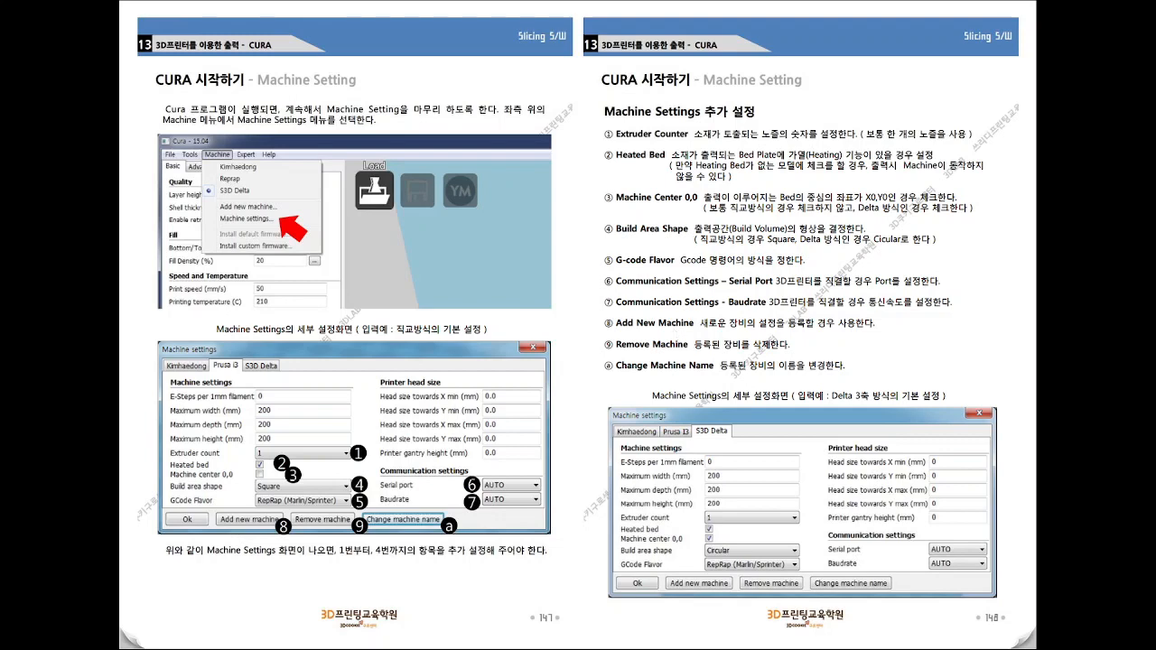
scroll(675, 334, down, 1)
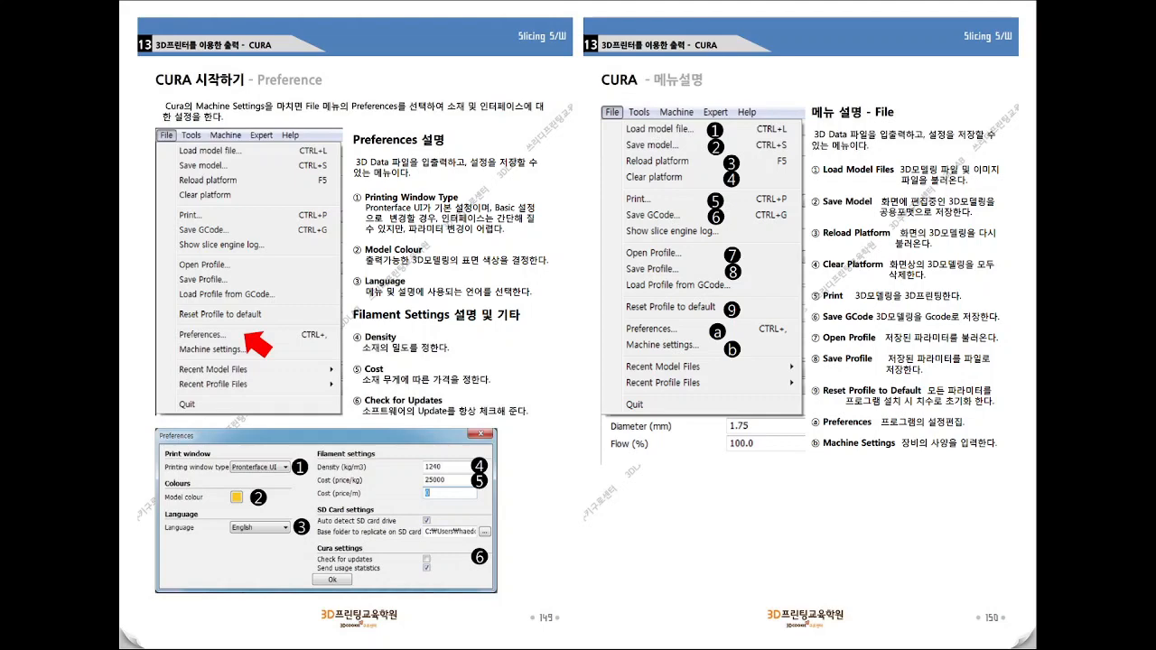
click(767, 330)
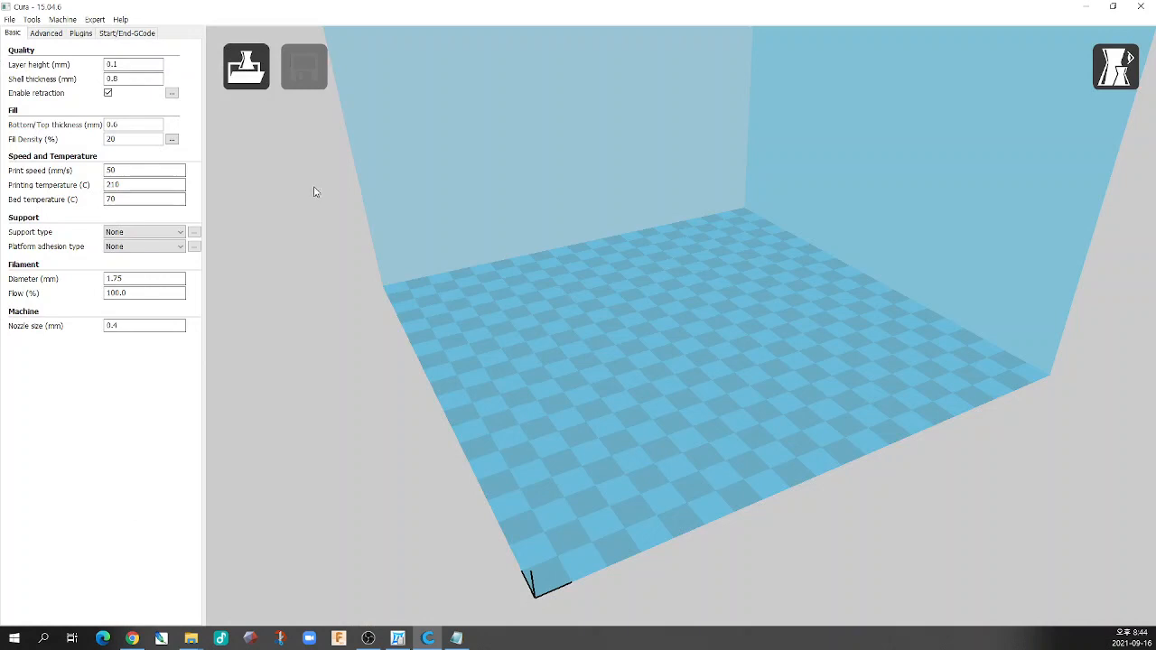
- Enable Machine center 0,0 and set the build area shape to Circular in the current printer's machine settings
right_drag(509, 212, 577, 225)
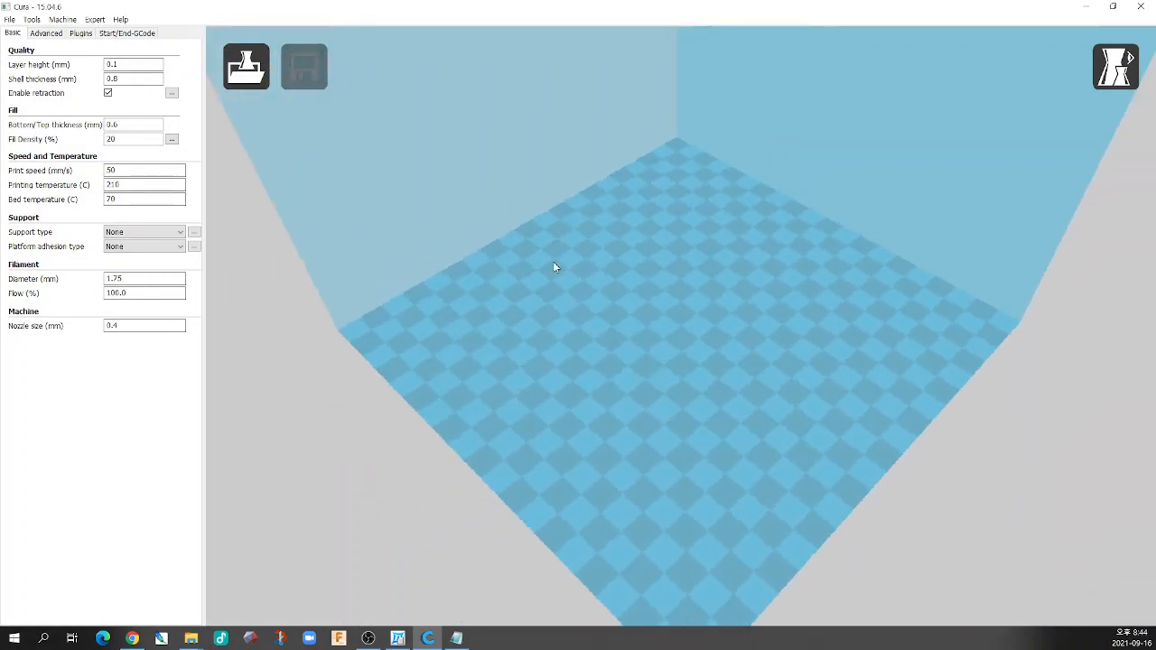
right_drag(555, 266, 566, 292)
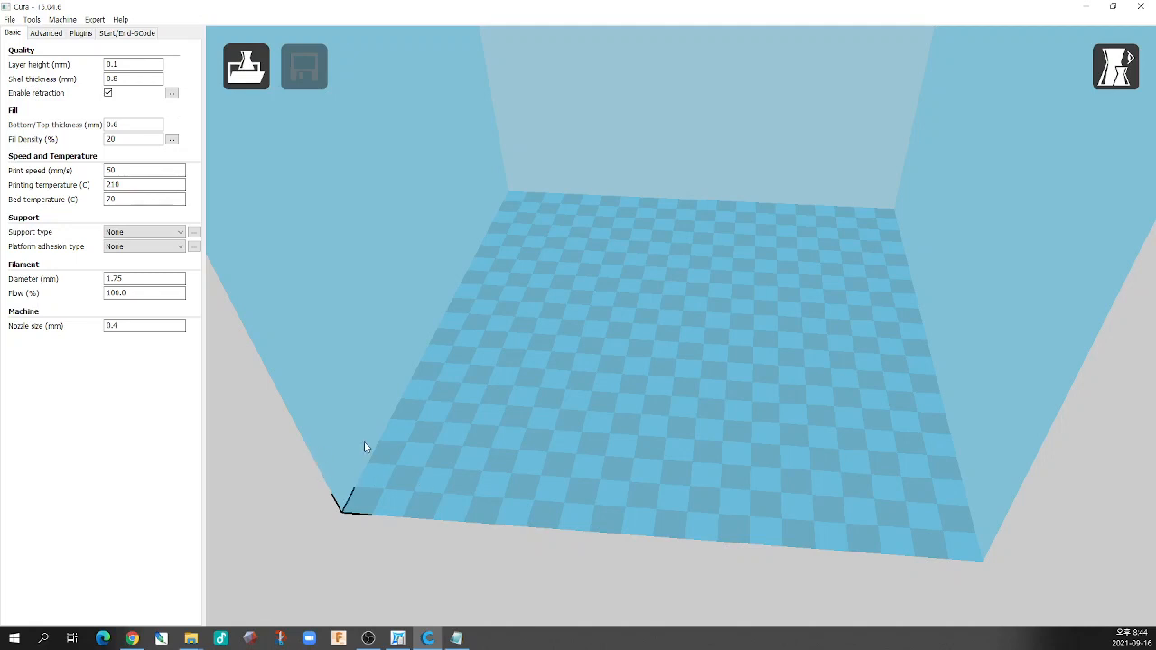
click(63, 19)
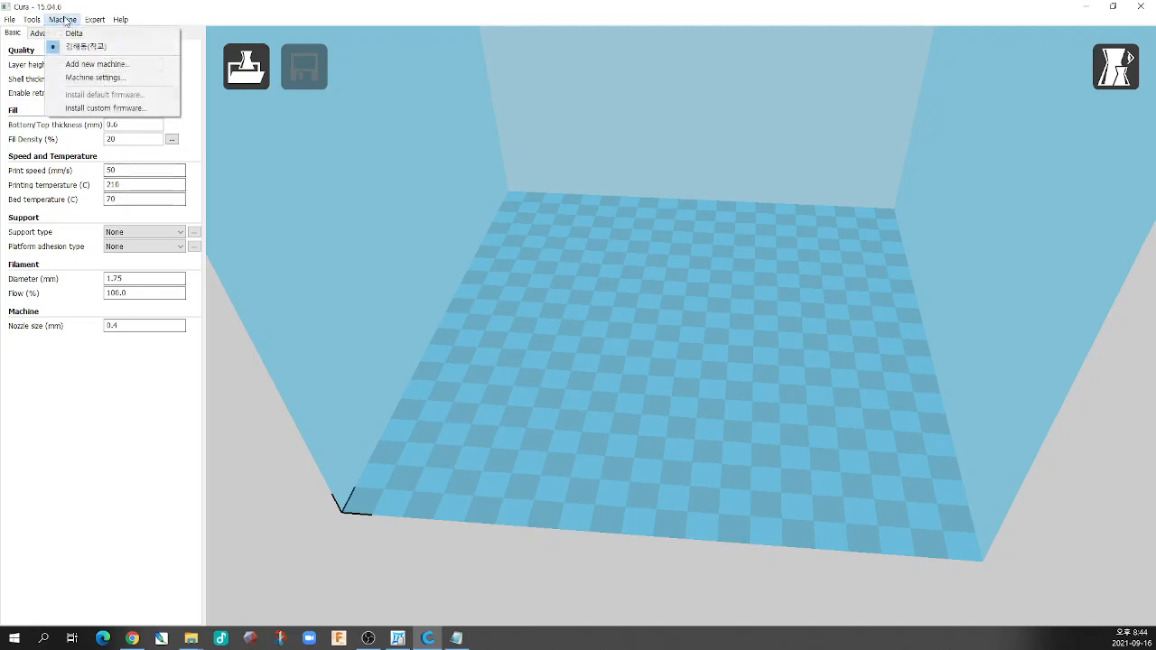
click(95, 78)
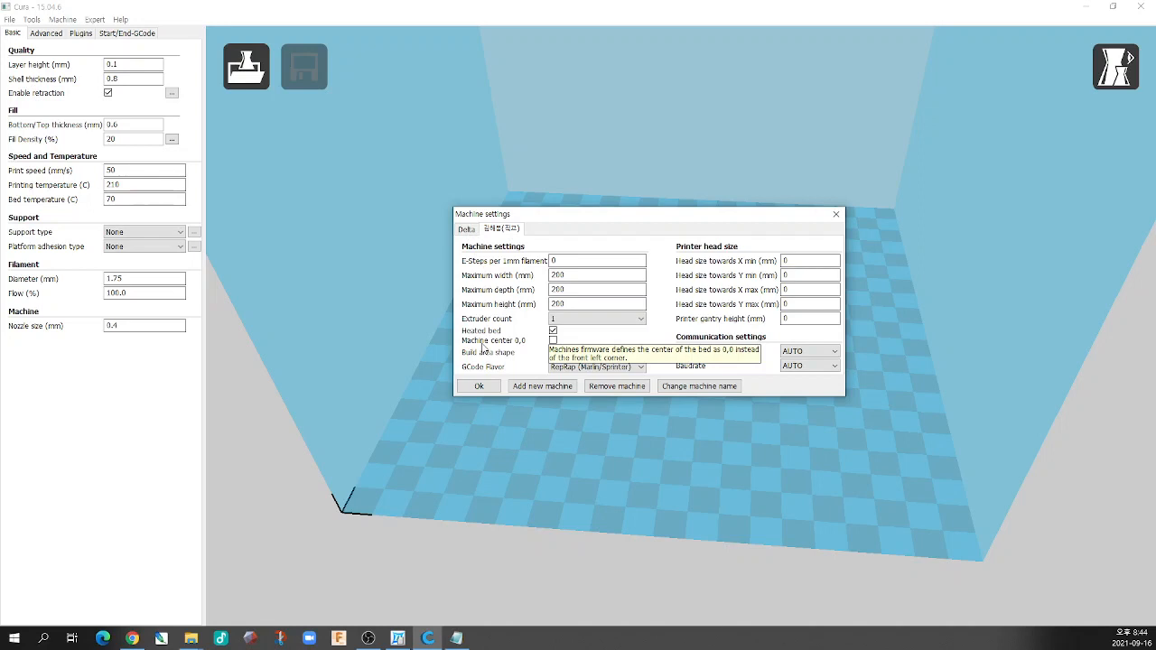
click(553, 341)
click(596, 352)
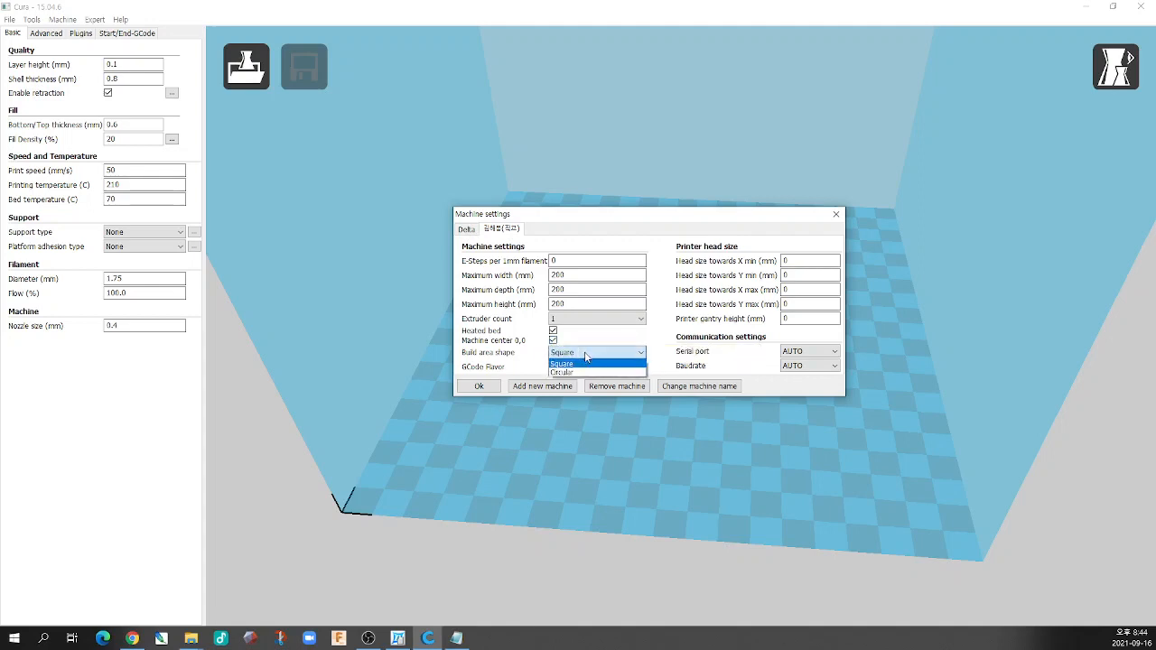
click(594, 372)
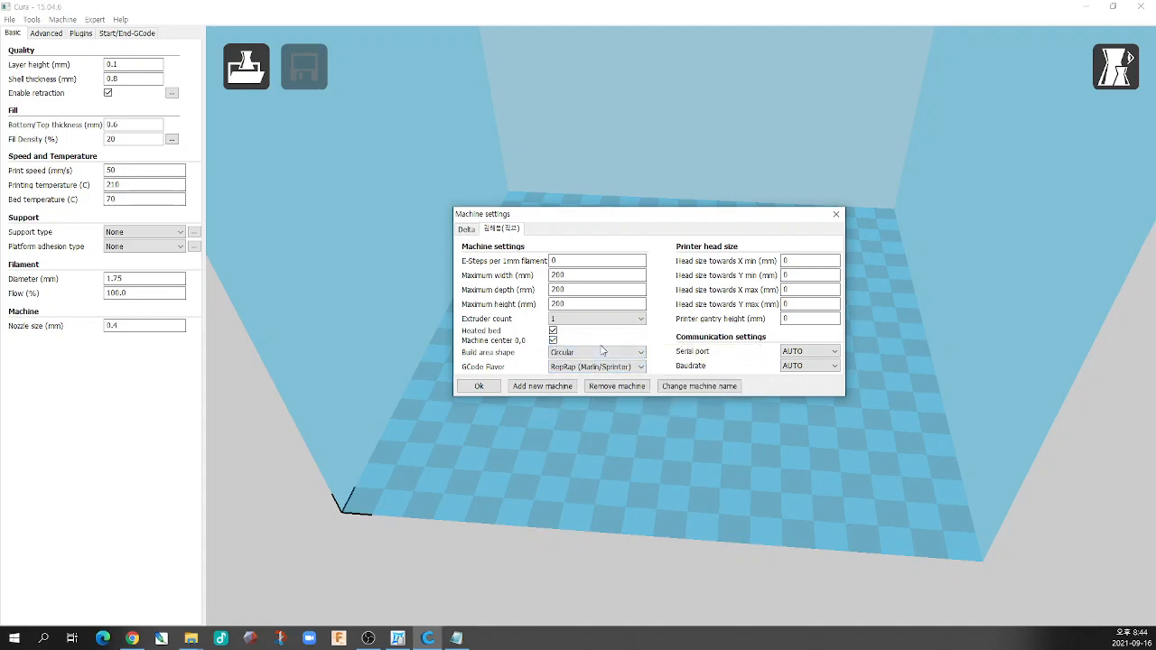
click(478, 385)
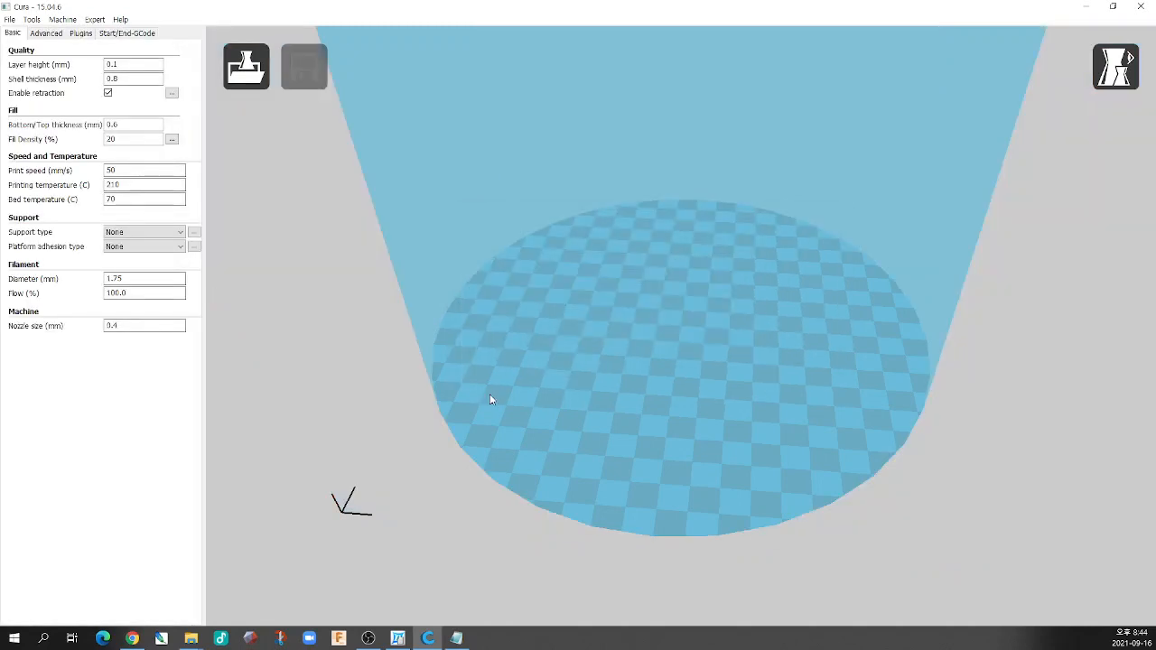
- Disable Machine center 0,0 and set the build area shape back to Square in the current printer's machine settings
click(62, 19)
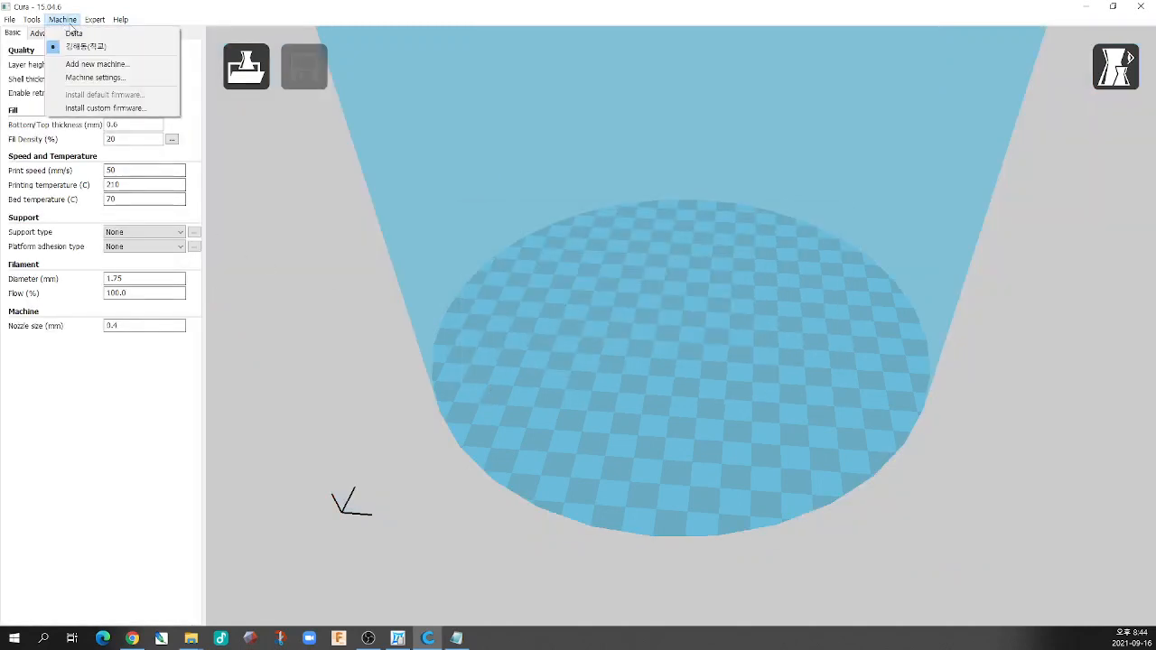
click(95, 78)
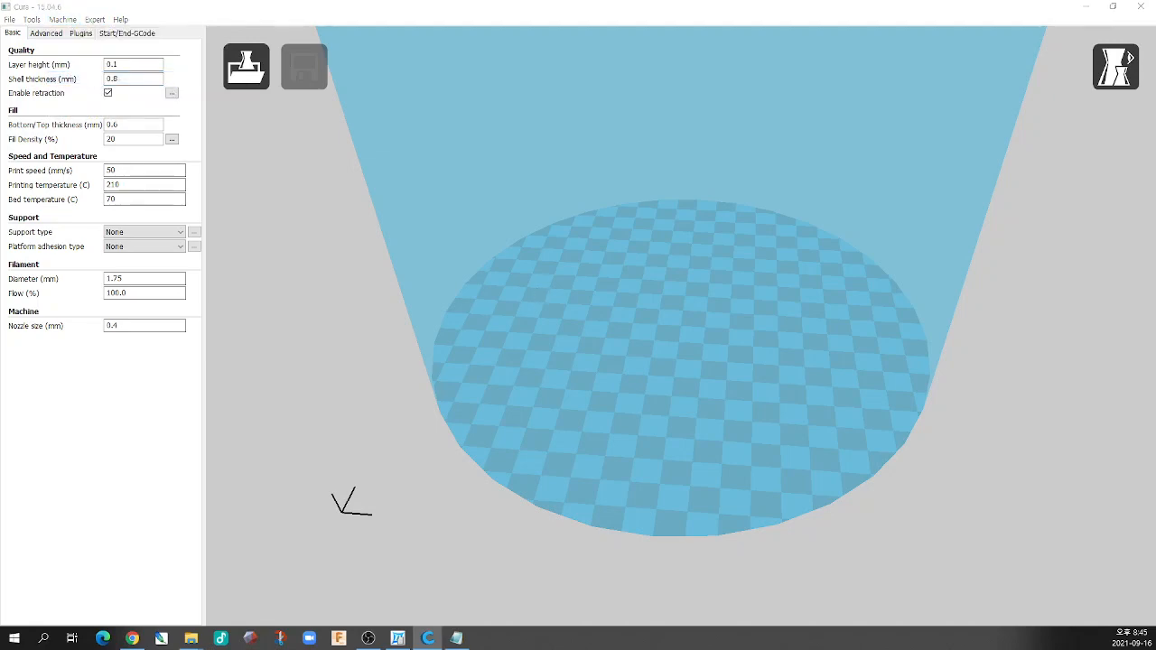
drag(335, 229, 680, 232)
click(506, 356)
click(549, 368)
click(513, 389)
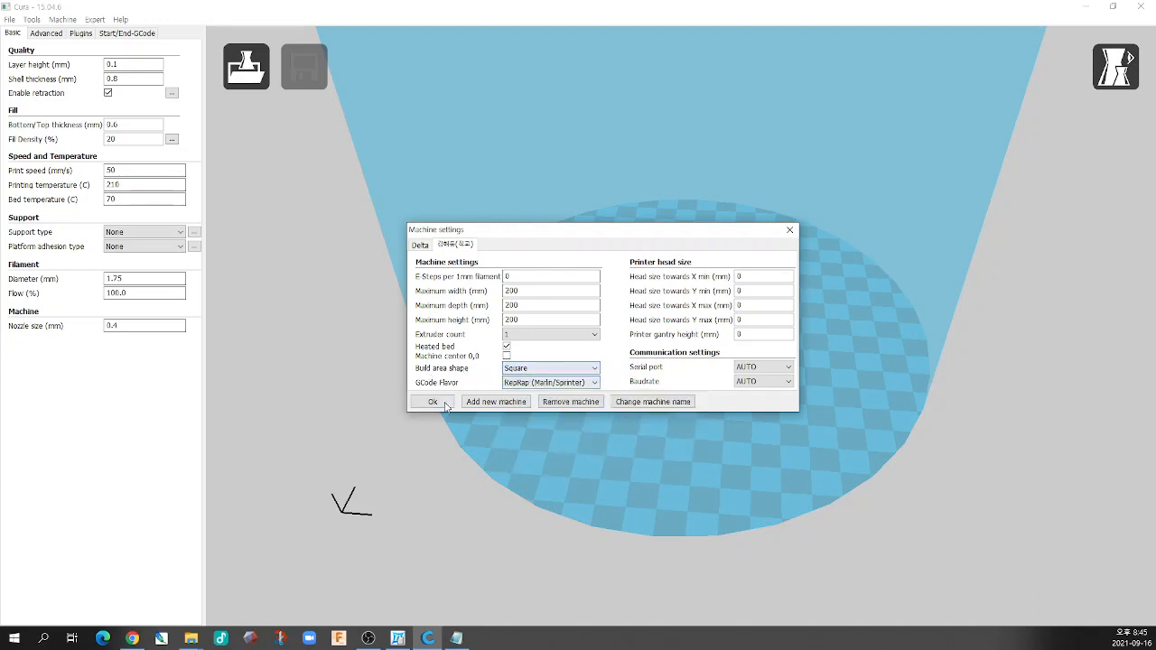
click(443, 407)
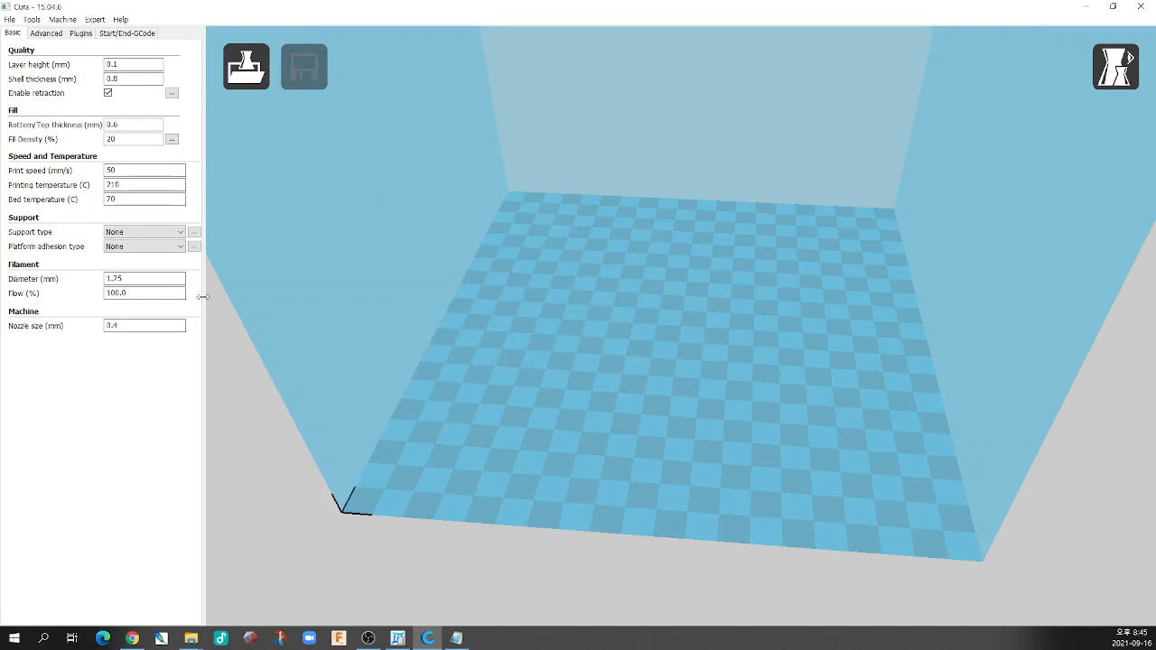
- Set the printing window type to Pronterface UI in the preferences and accept the change
click(10, 20)
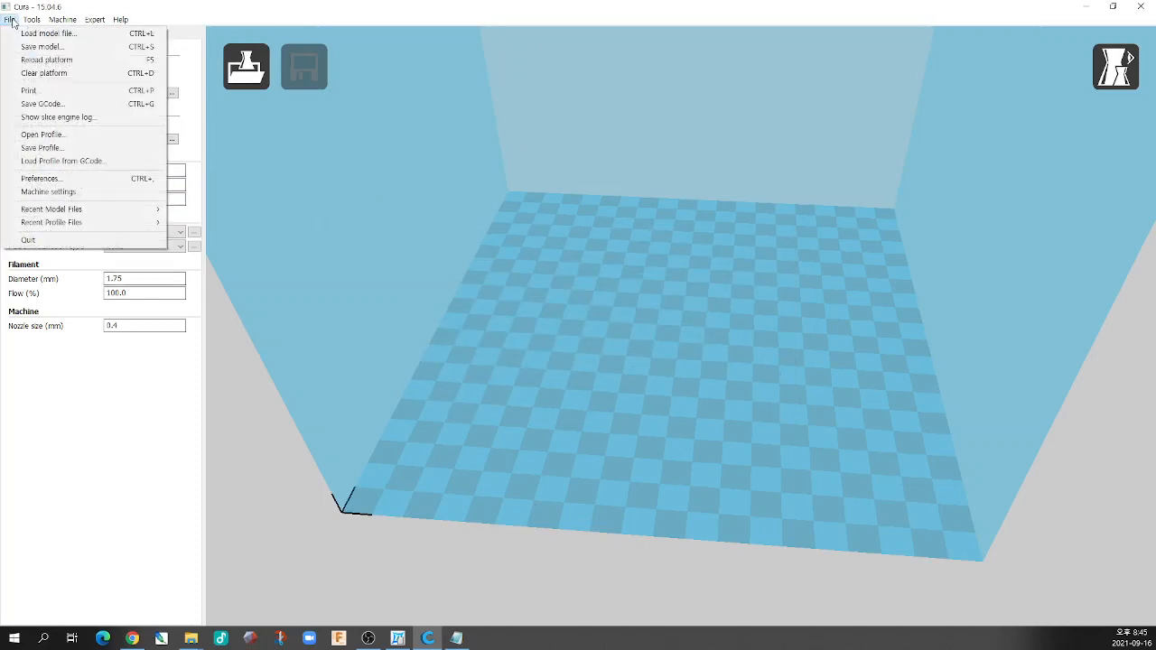
click(77, 179)
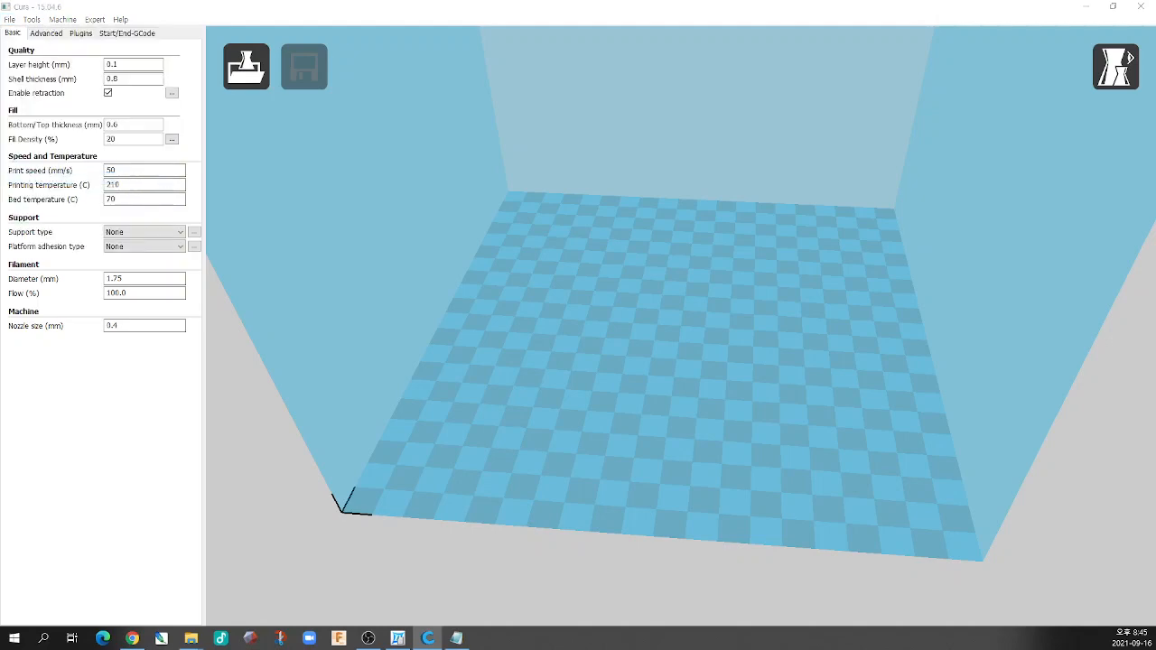
drag(440, 199, 448, 248)
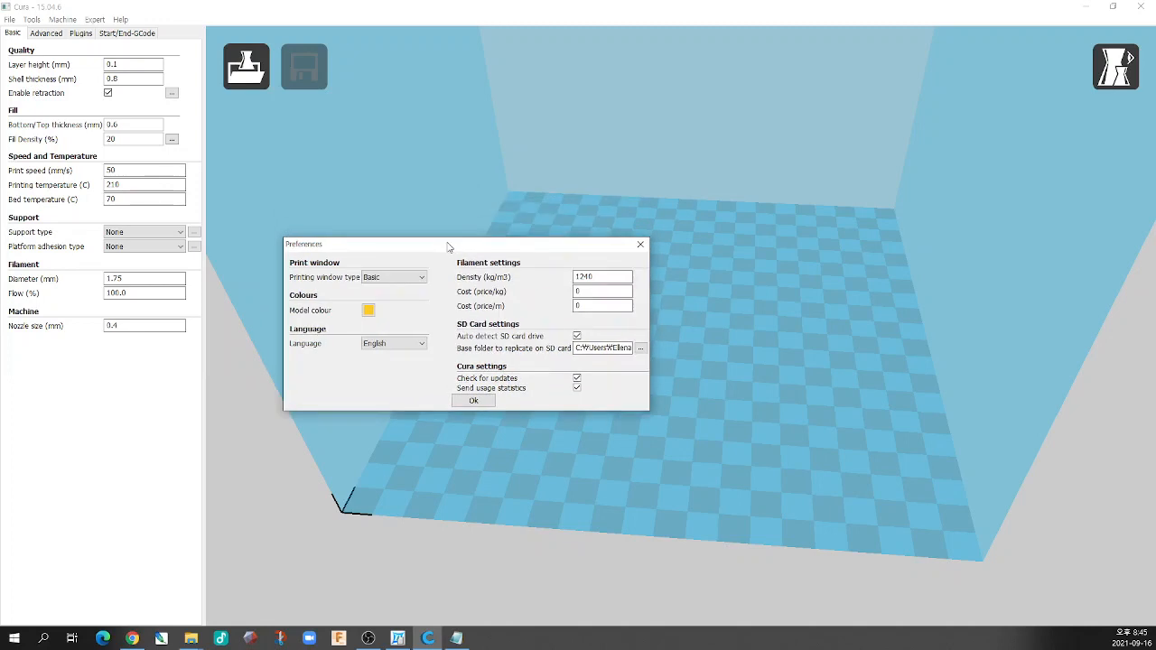
click(387, 278)
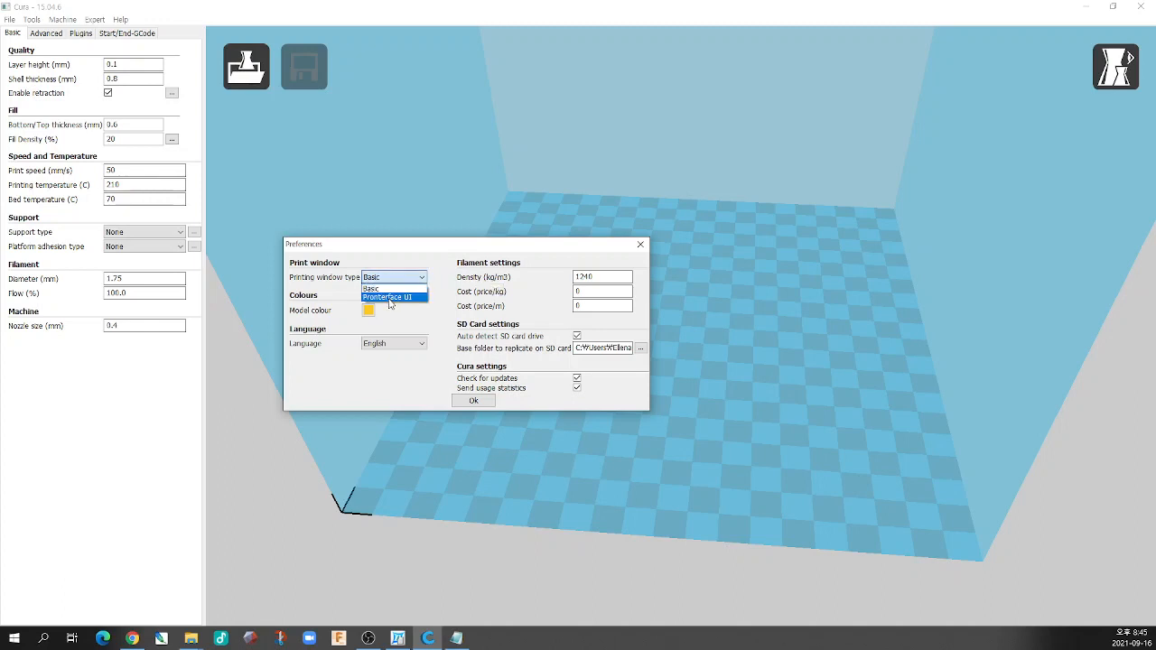
click(388, 287)
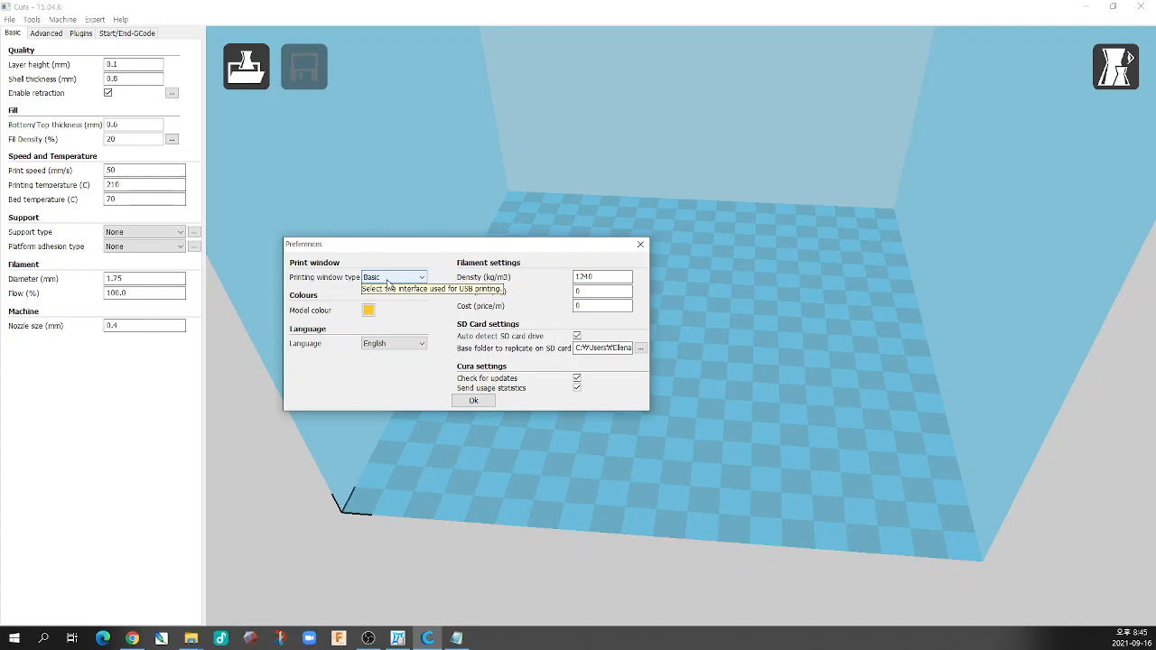
click(388, 280)
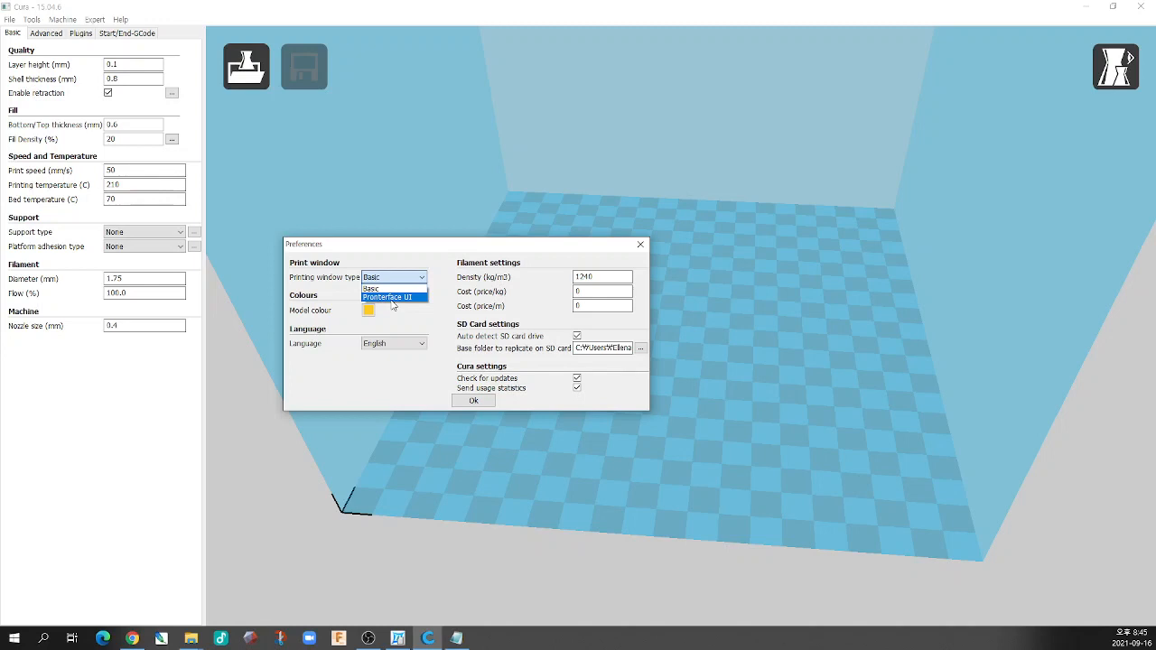
click(383, 287)
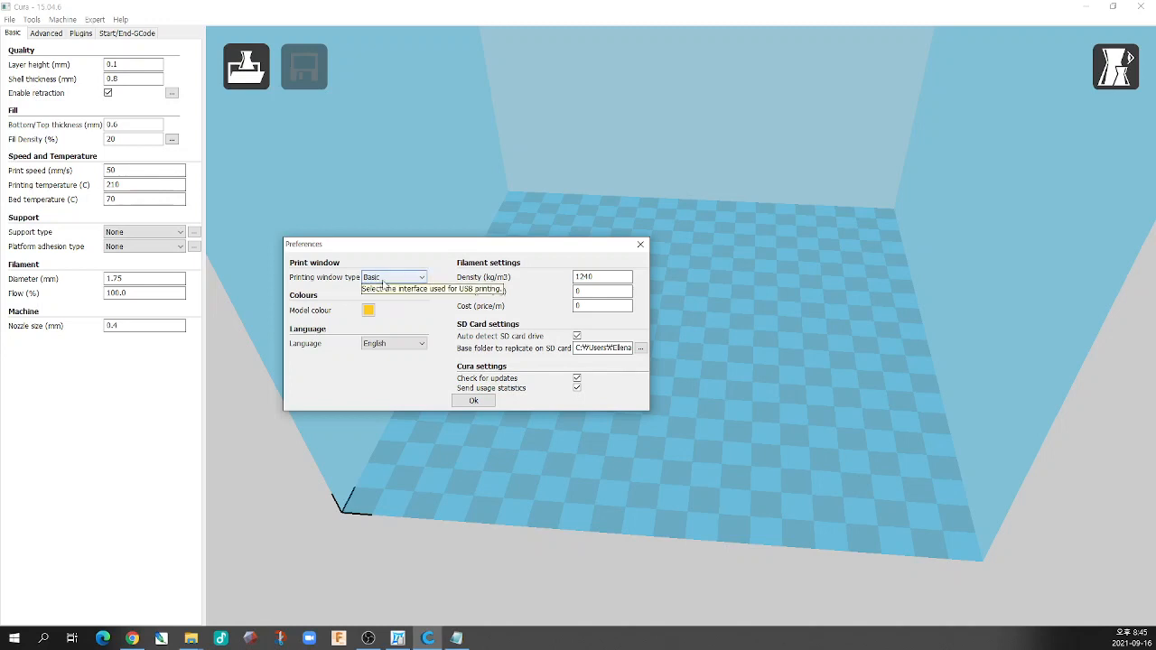
click(383, 281)
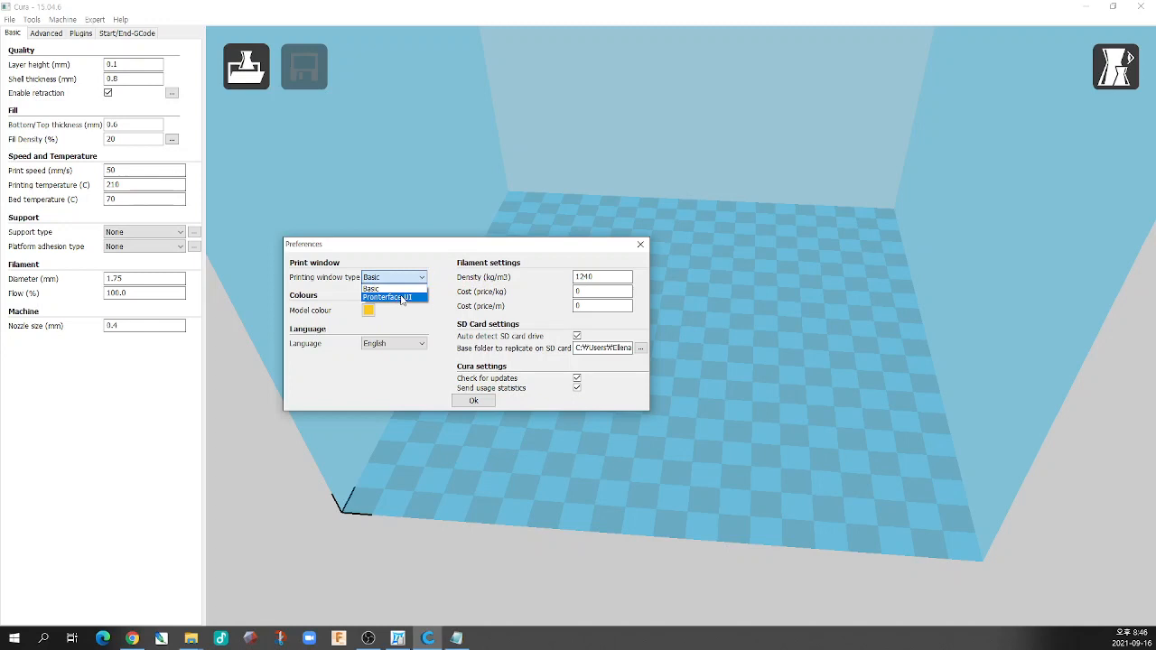
click(403, 297)
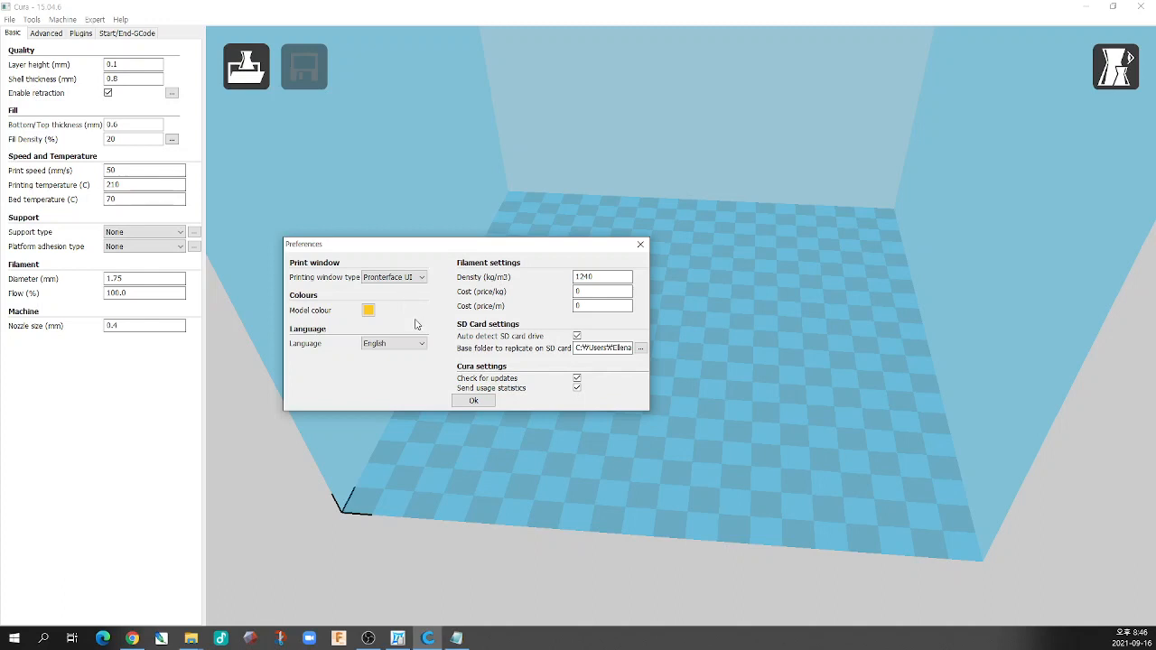
click(475, 401)
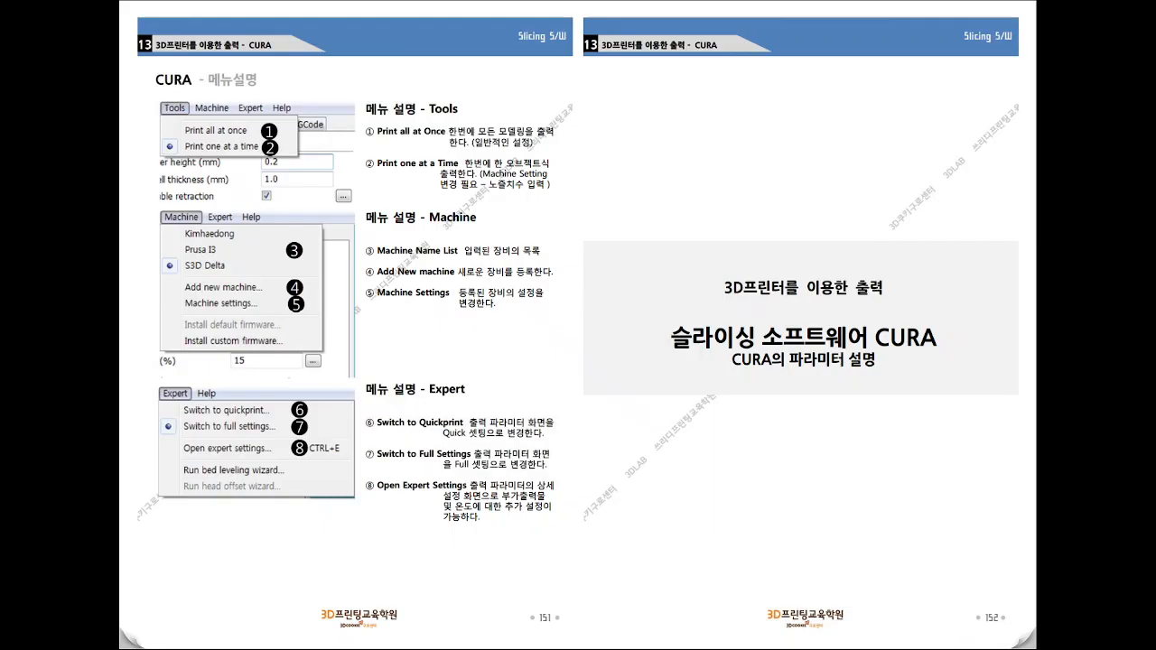
- Switch to the PDF manual and skim its Cura parameter, expert setting and CubiCreator pages, returning to the Preference and File menu pages
scroll(698, 234, down, 4)
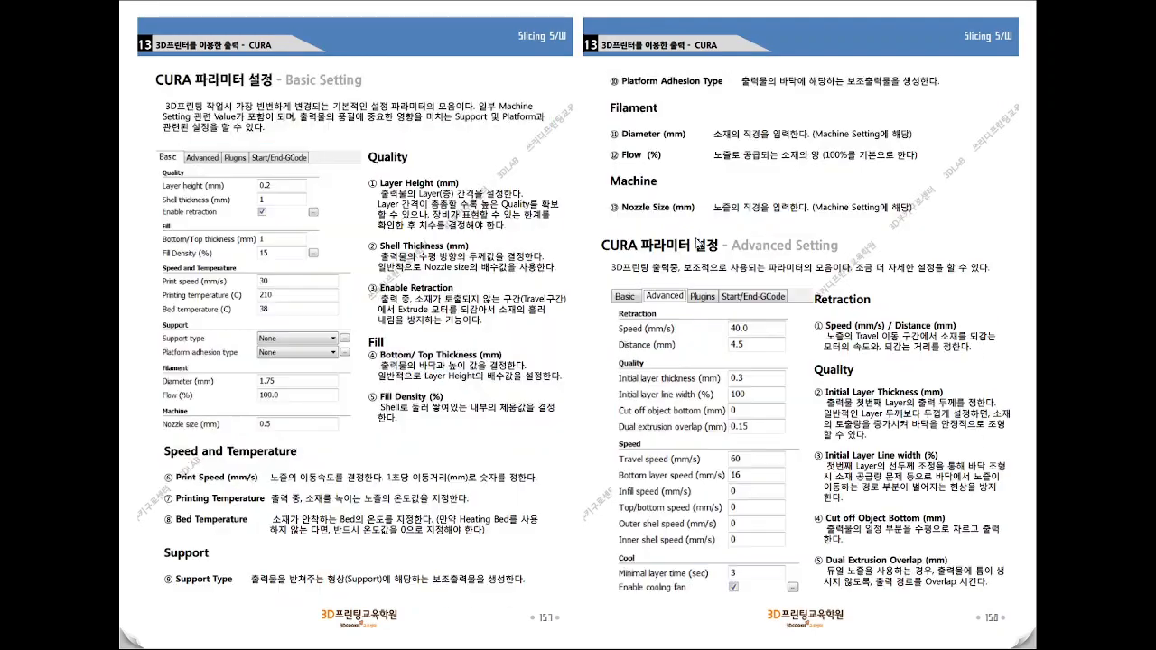
scroll(696, 243, down, 7)
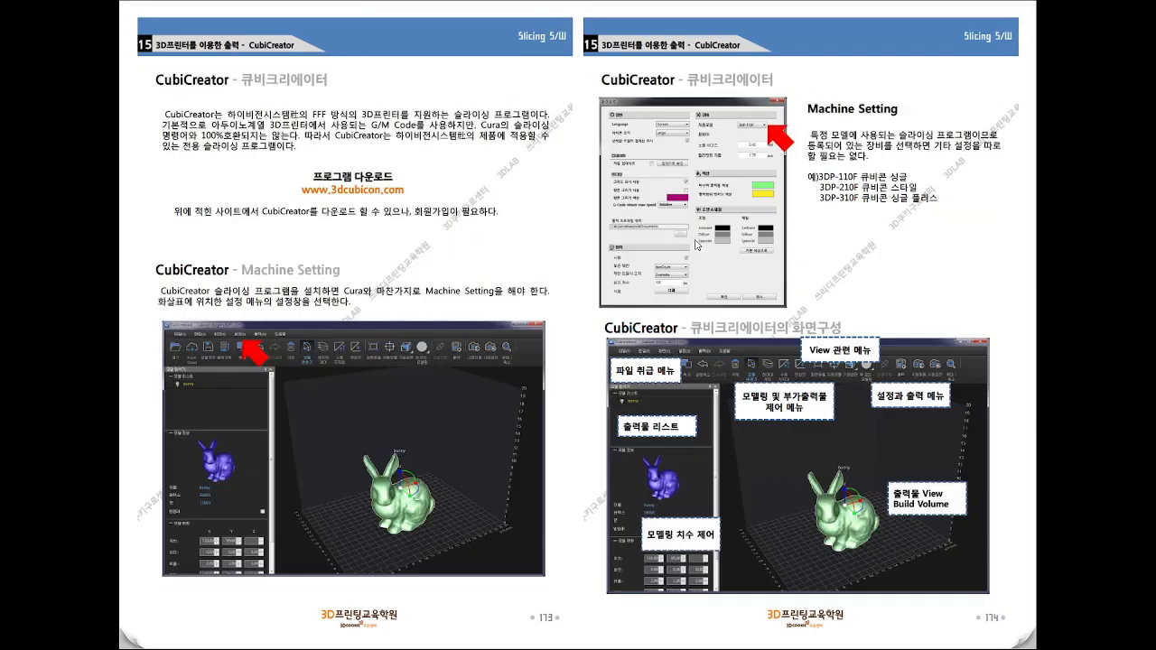
scroll(696, 244, down, 4)
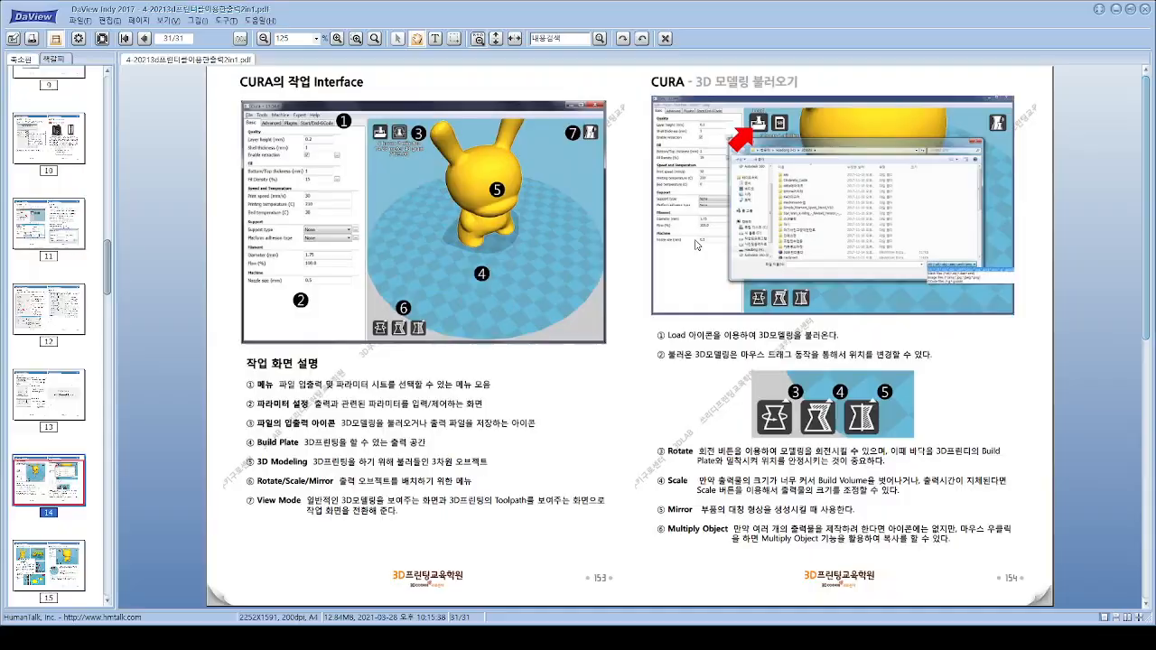
scroll(693, 244, up, 7)
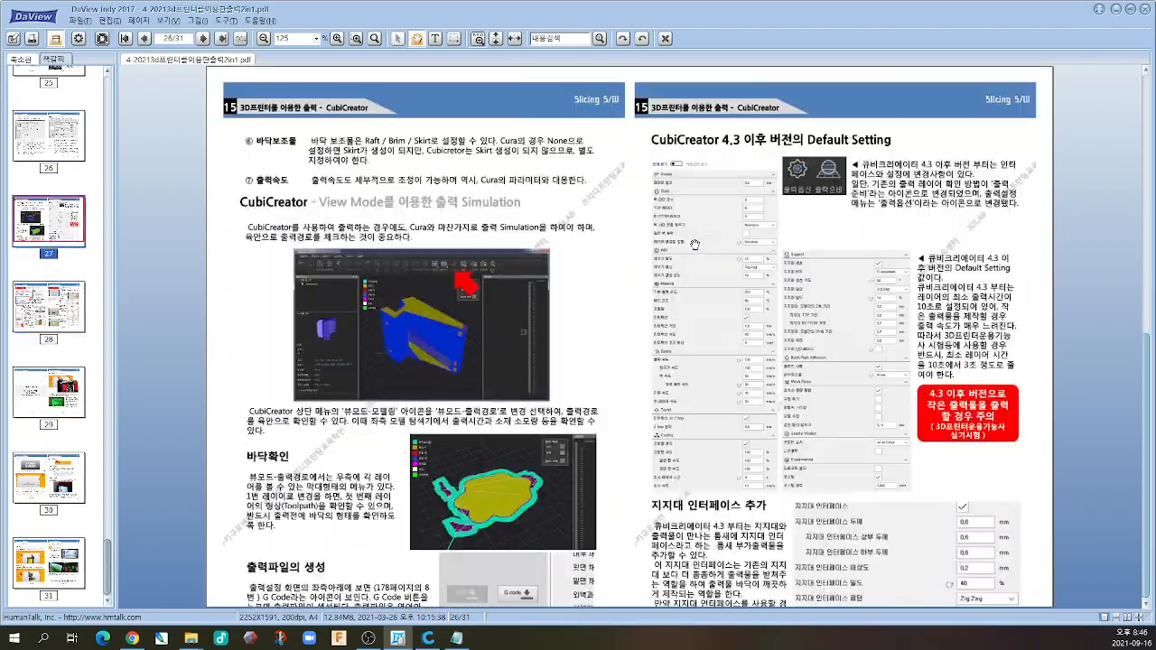
scroll(694, 244, up, 4)
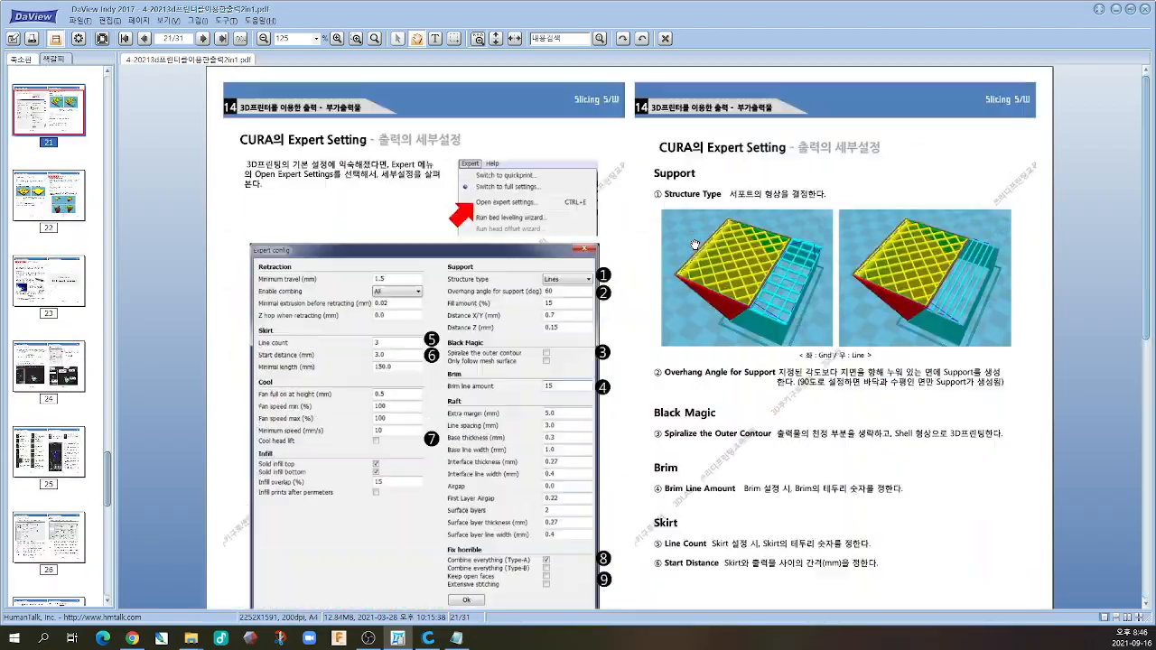
scroll(695, 245, up, 2)
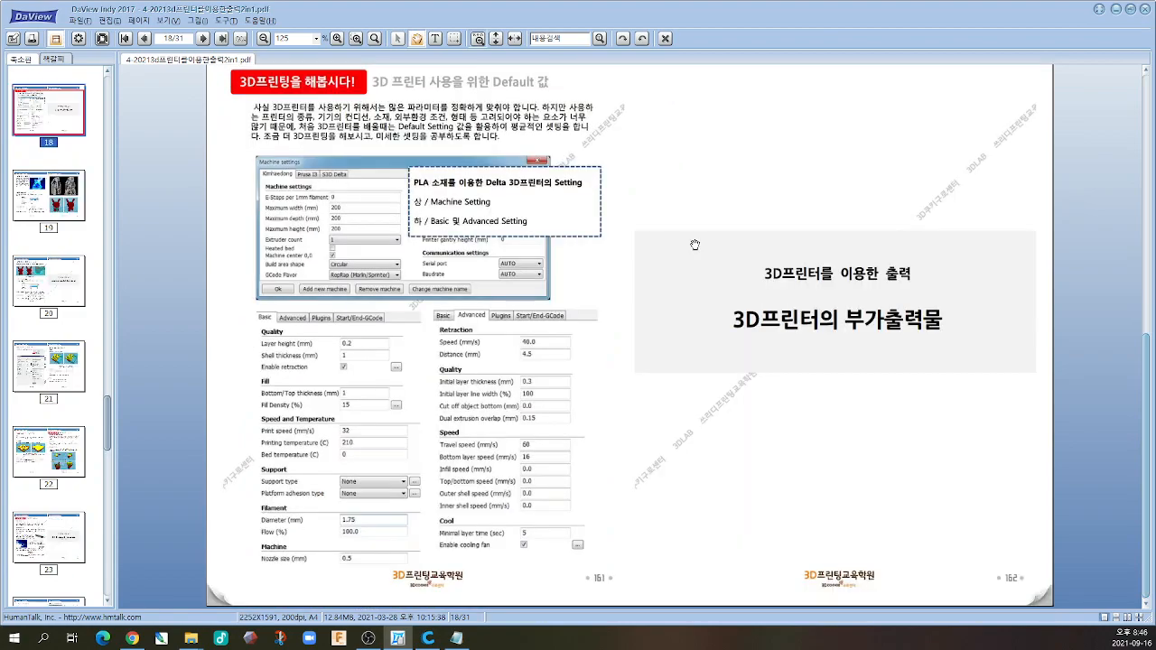
scroll(695, 244, up, 5)
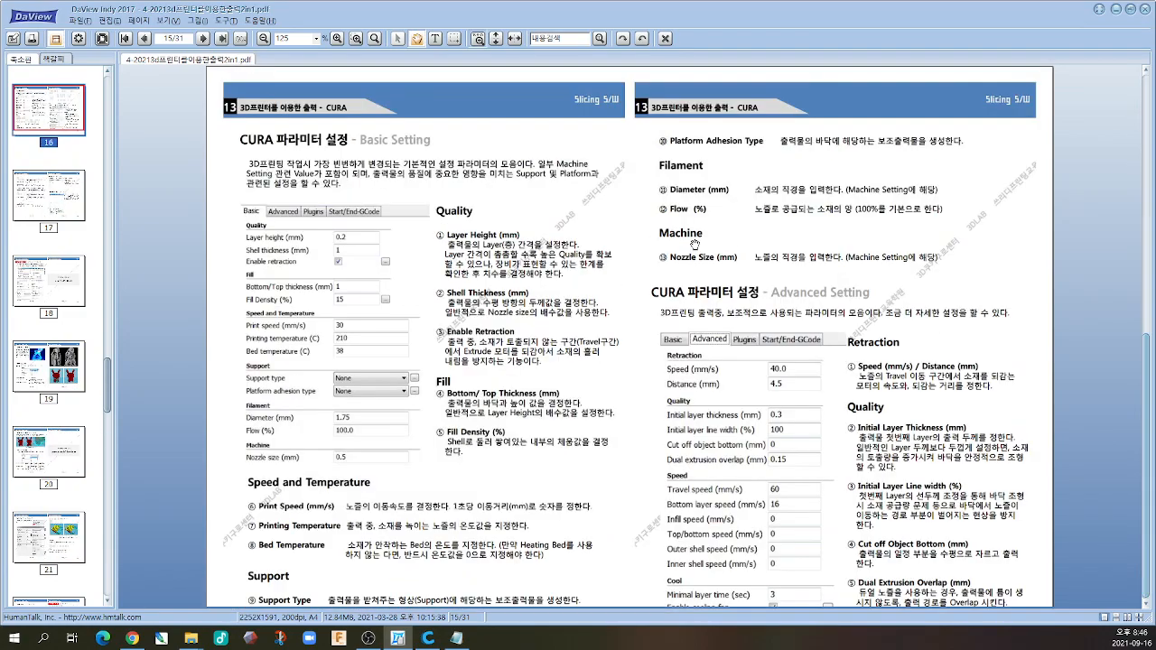
scroll(695, 244, up, 2)
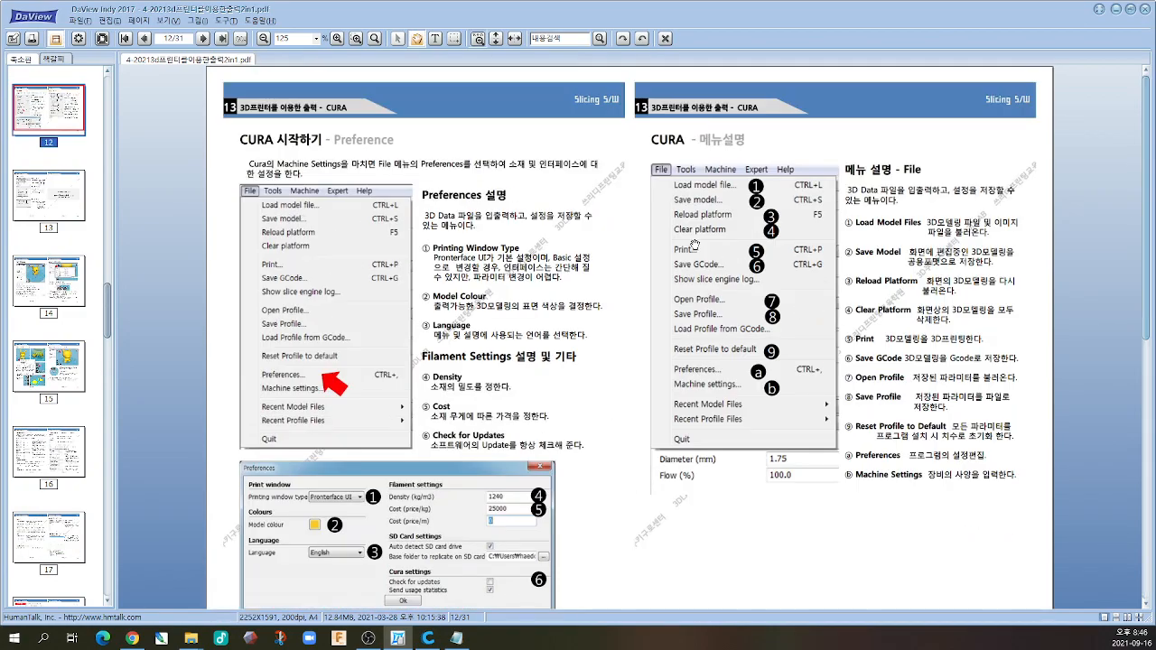
scroll(695, 245, up, 3)
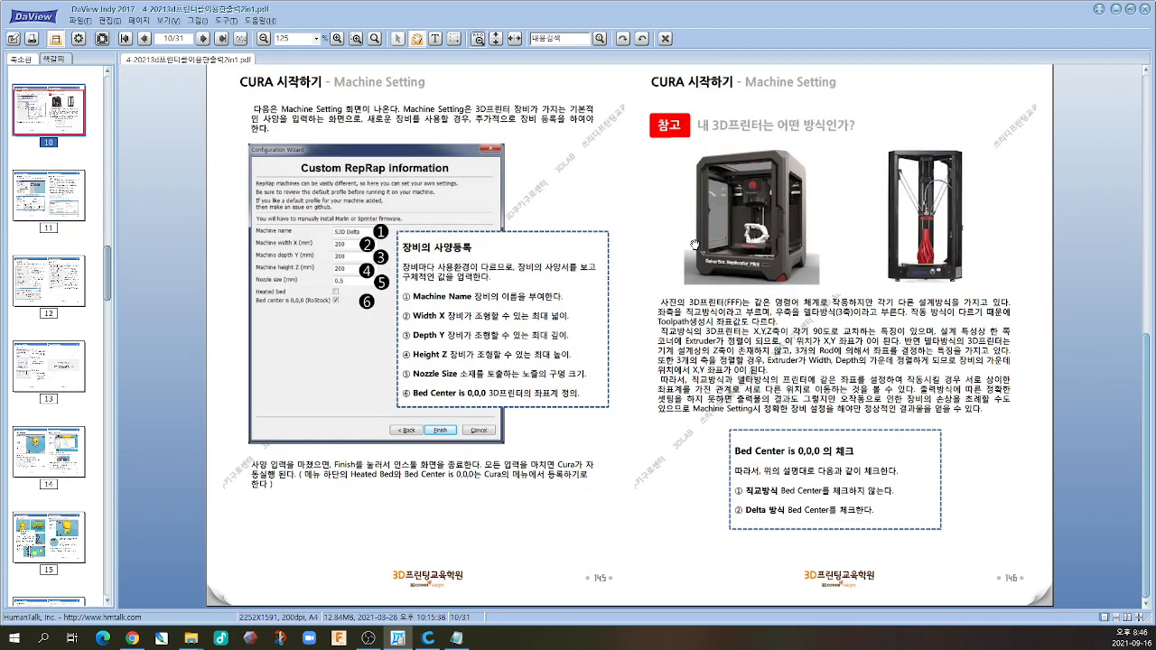
scroll(694, 245, down, 2)
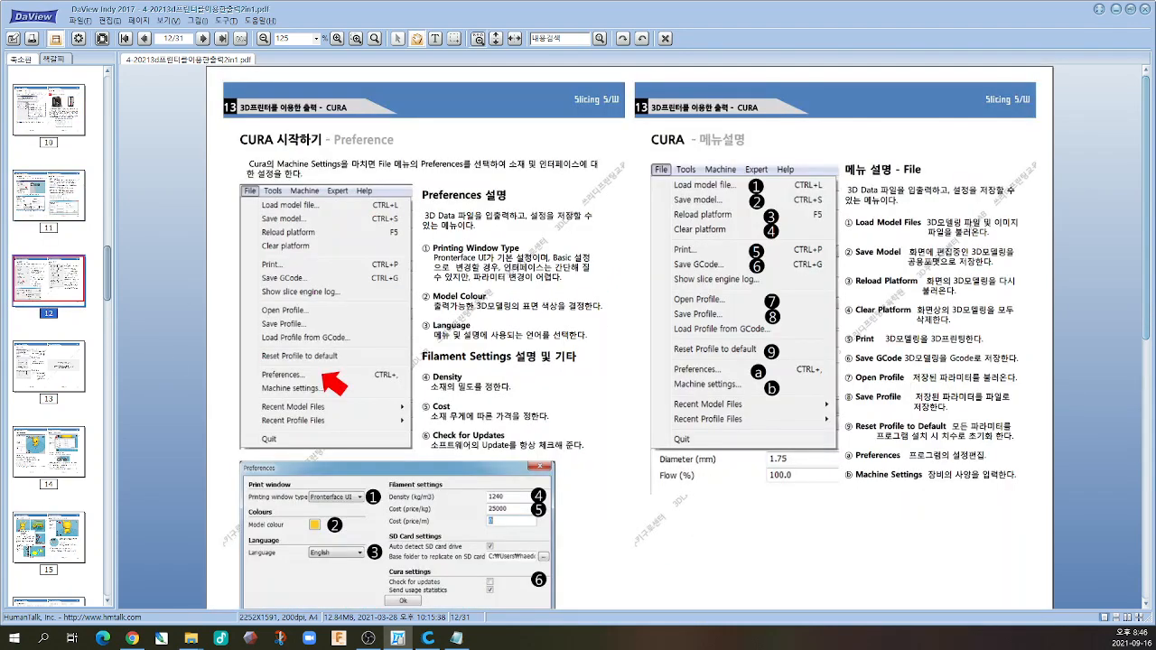
- Open the PDF manual 5-2021Calibration안전교육2in1.pdf, dismiss the toolbar customization dialog and maximize the document window
key(super+e)
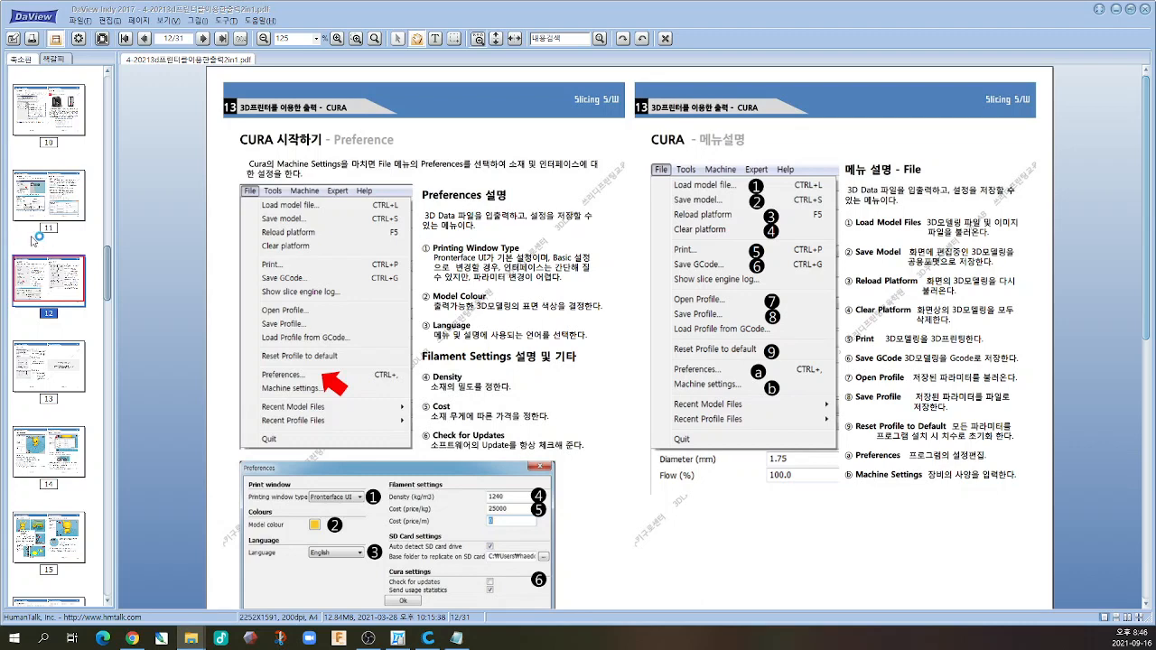
key(alt+Tab)
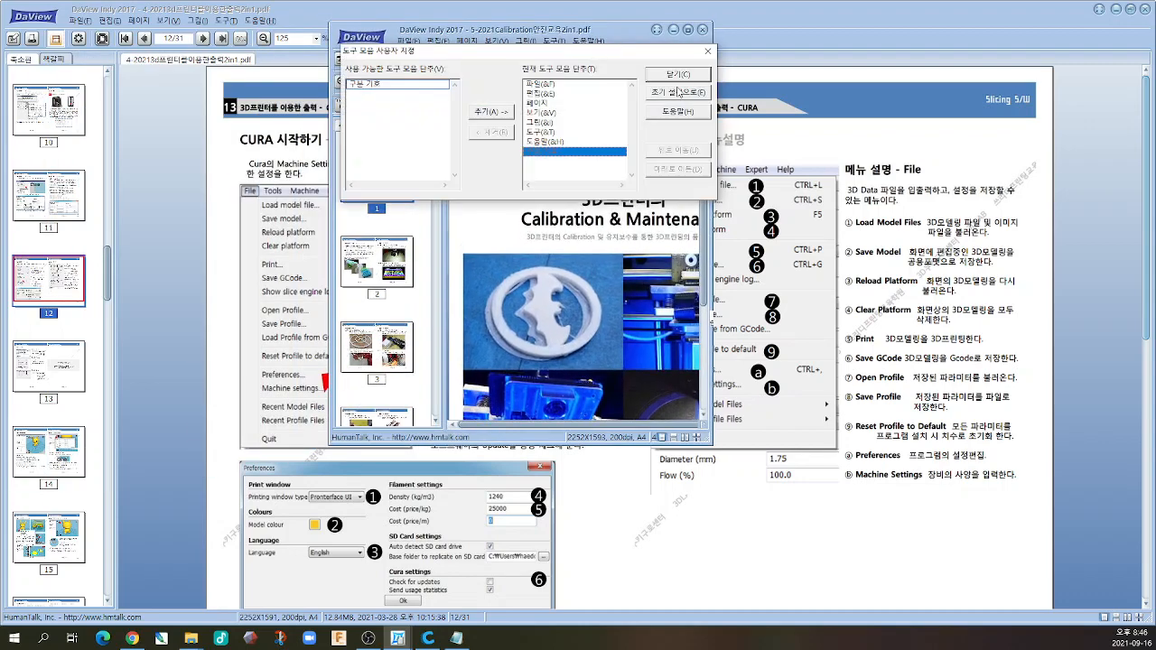
click(708, 51)
click(691, 31)
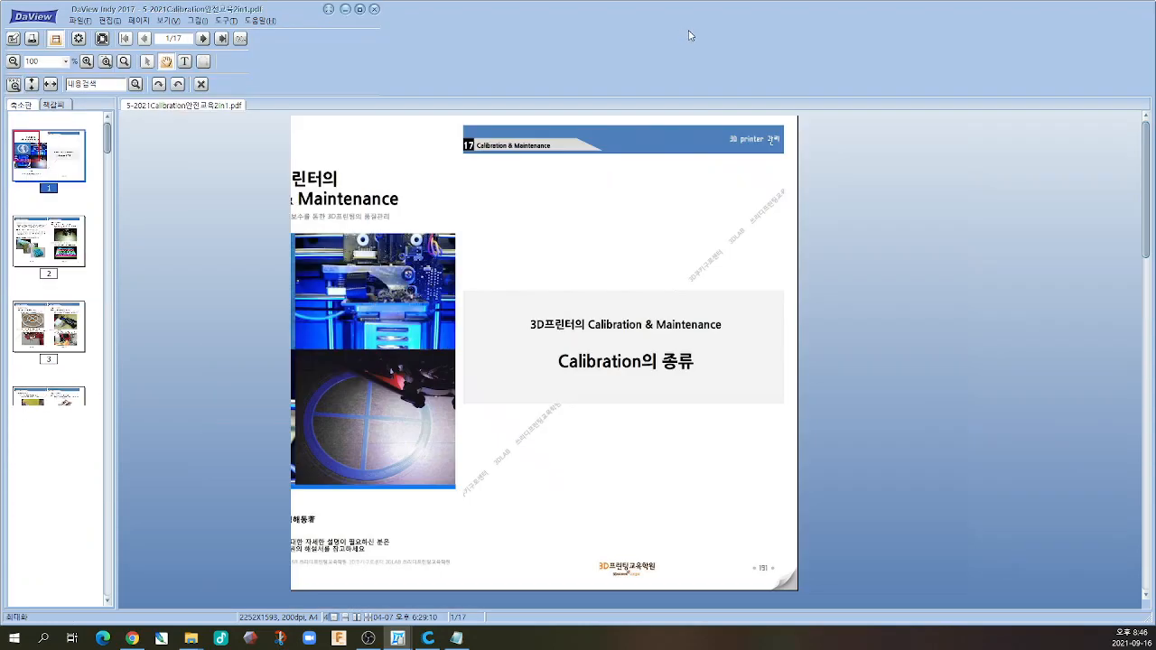
ctrl+scroll(373, 342, up, 1)
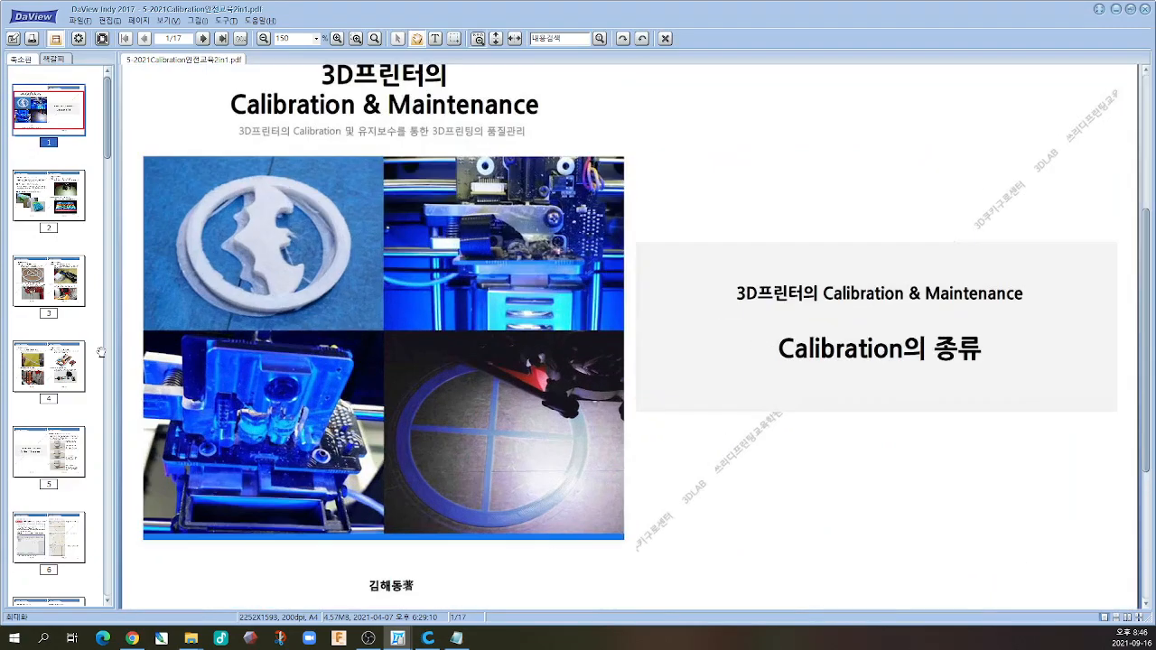
- Browse the calibration manual to page 11 and examine how G-Code is entered in Cura, then put the manual away
scroll(56, 386, down, 8)
scroll(58, 387, down, 5)
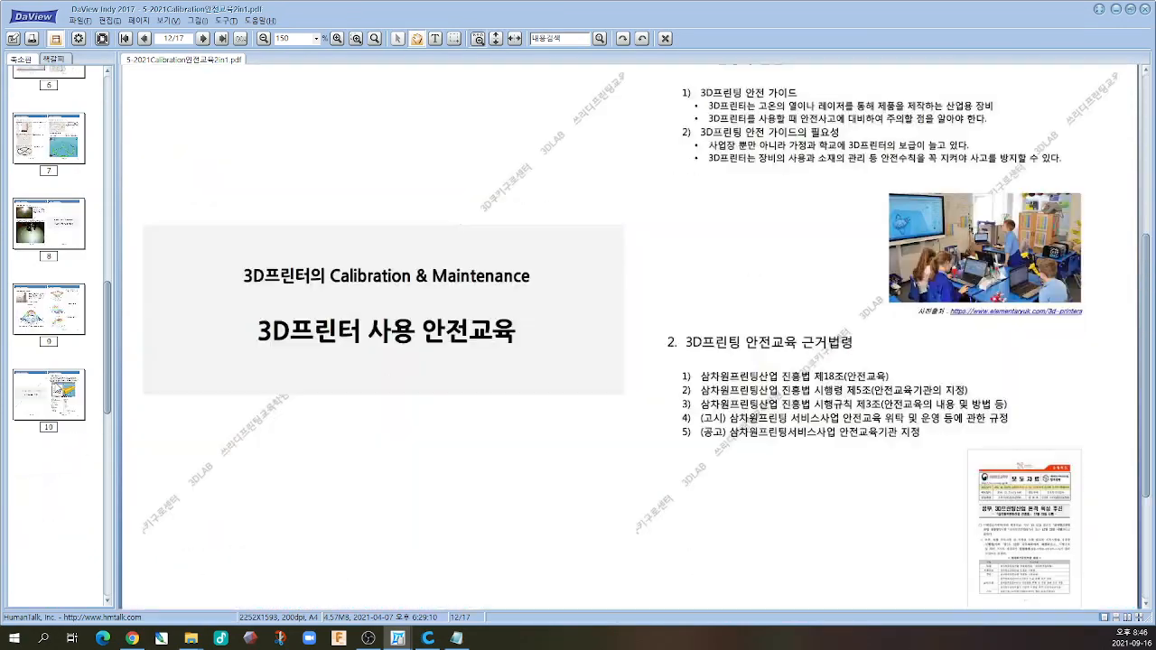
click(54, 414)
scroll(56, 415, up, 4)
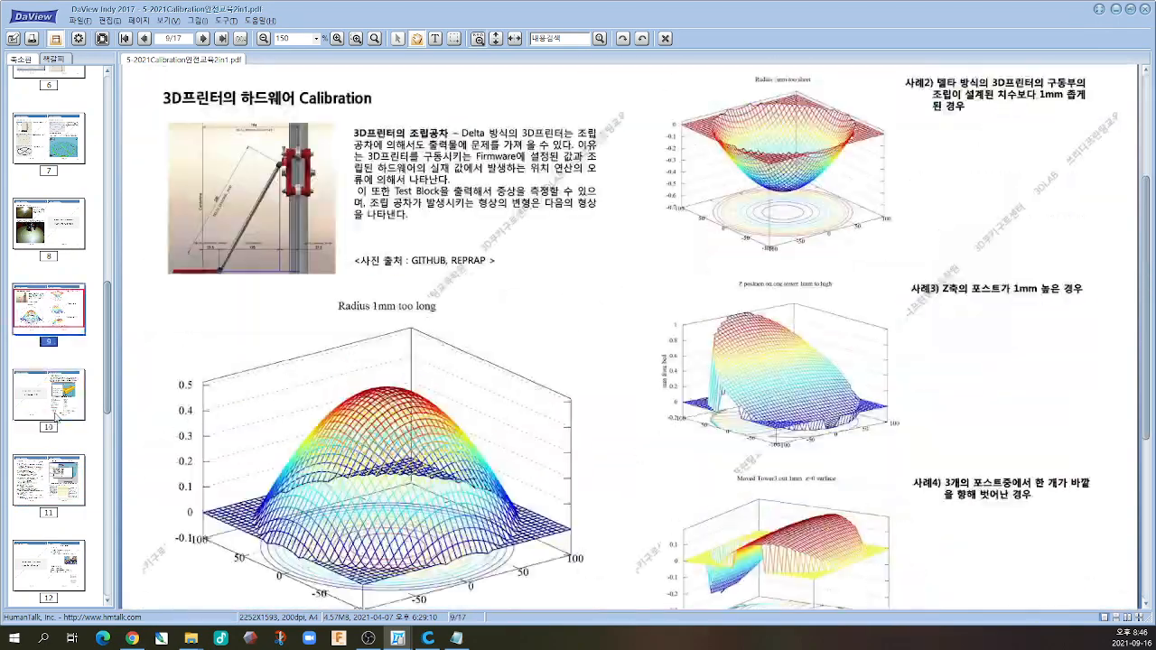
scroll(59, 417, down, 6)
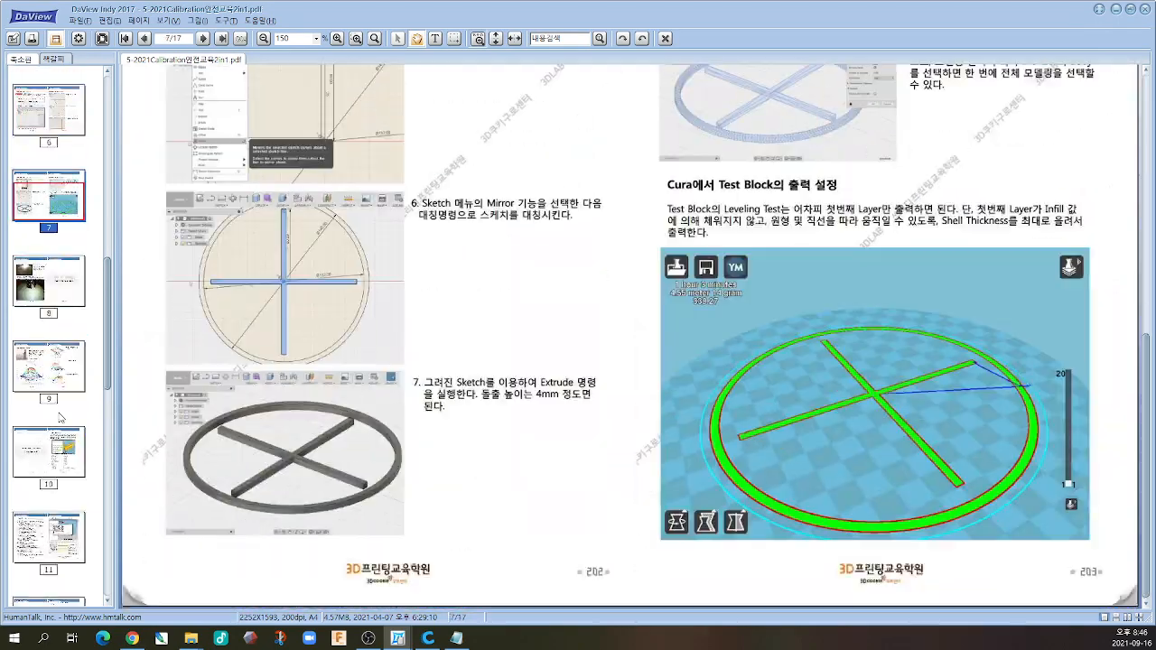
scroll(59, 417, down, 3)
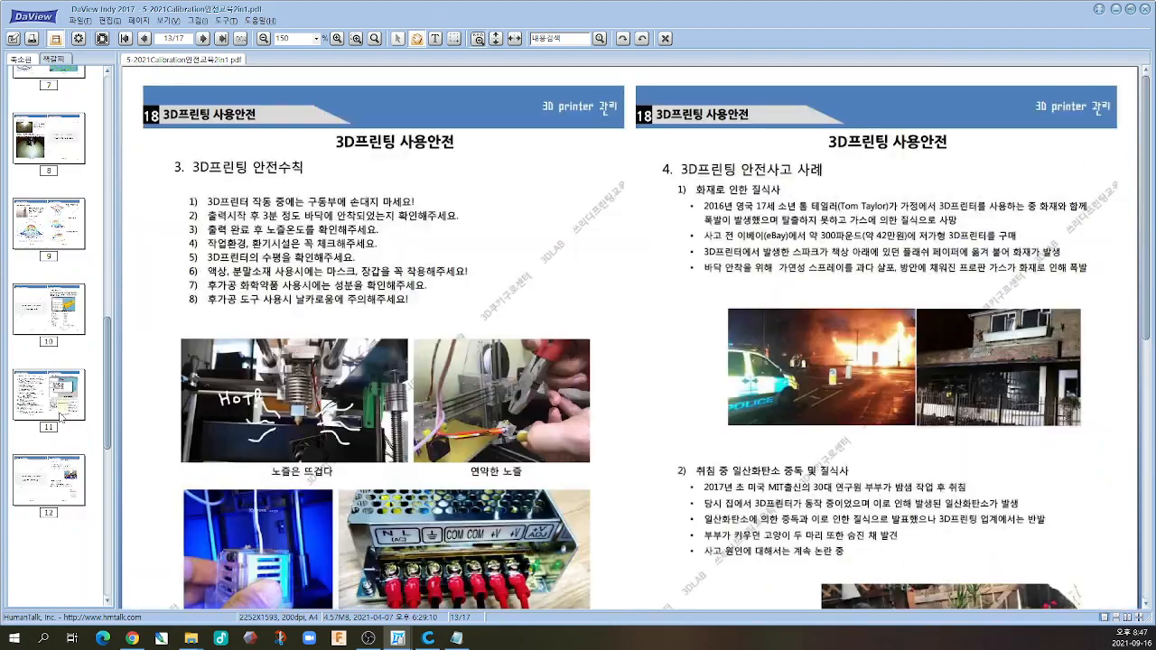
scroll(63, 414, up, 3)
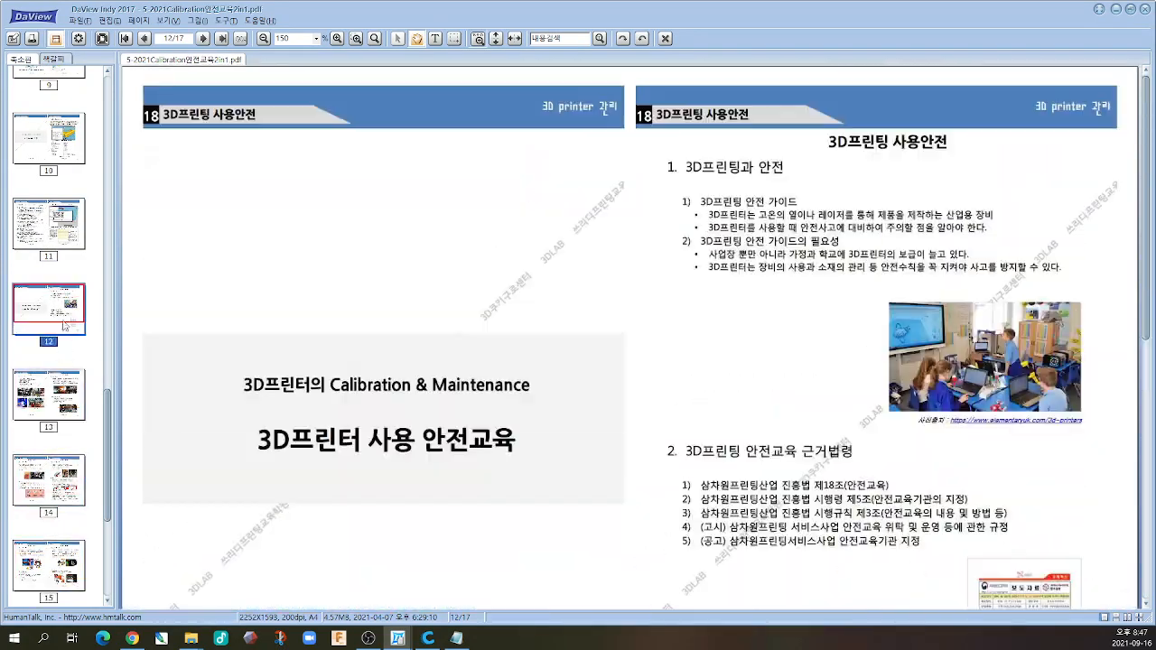
click(69, 217)
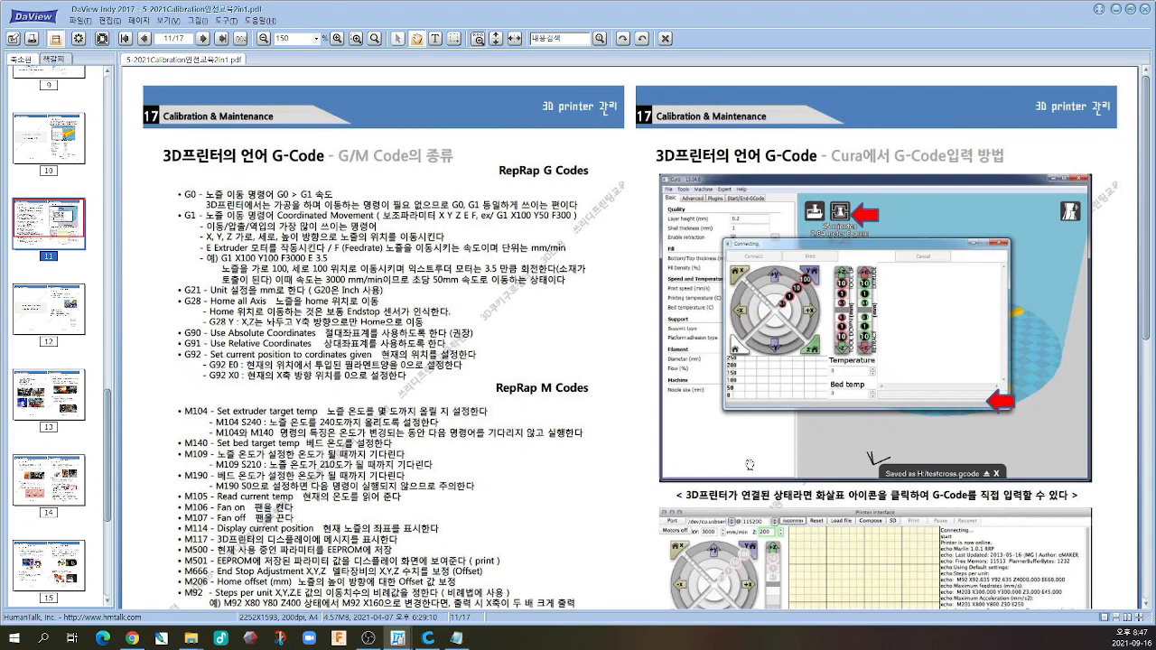
ctrl+scroll(788, 463, up, 2)
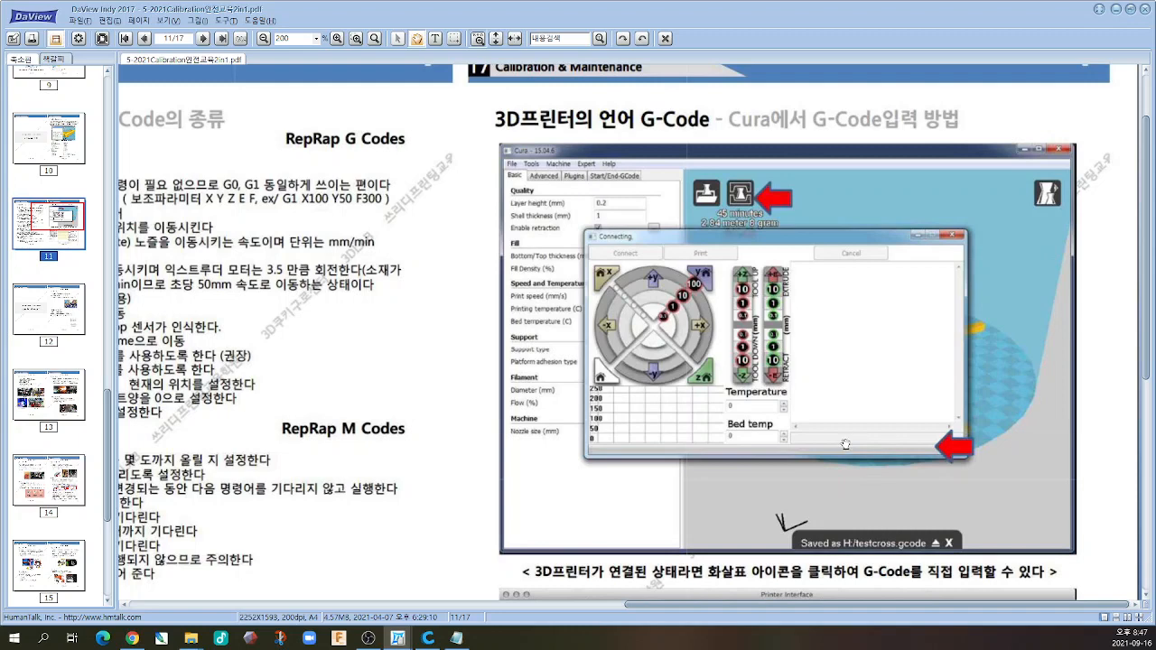
click(1120, 8)
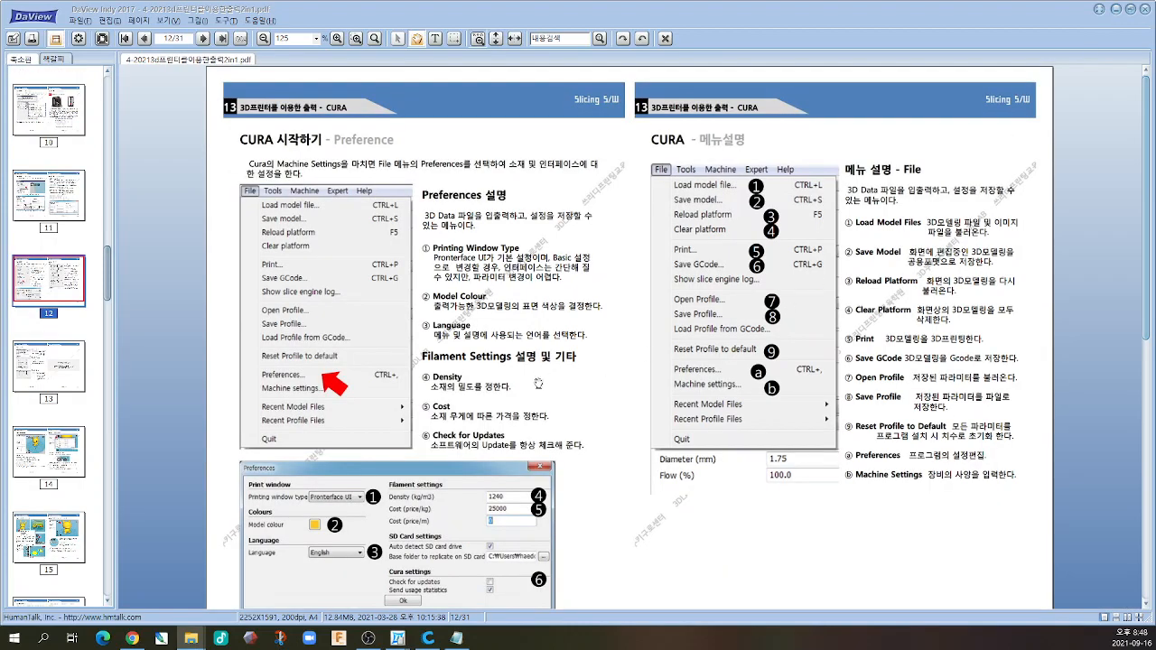
- Switch to Cura and choose Pronterface UI as the printing window type in the preferences
click(433, 641)
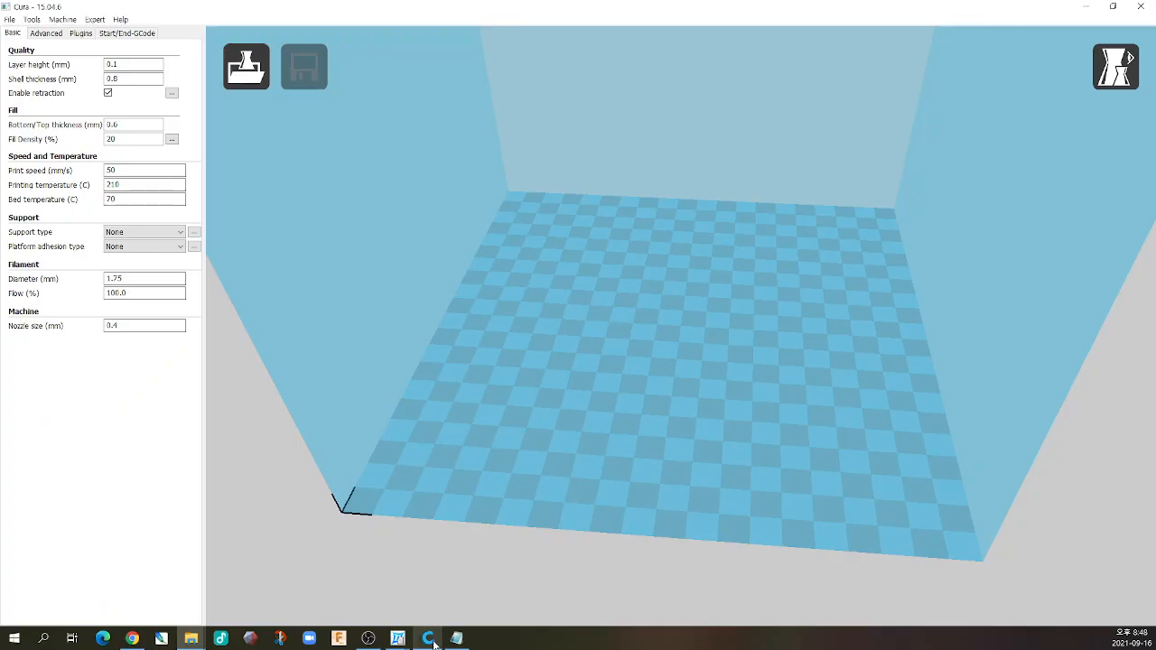
click(11, 19)
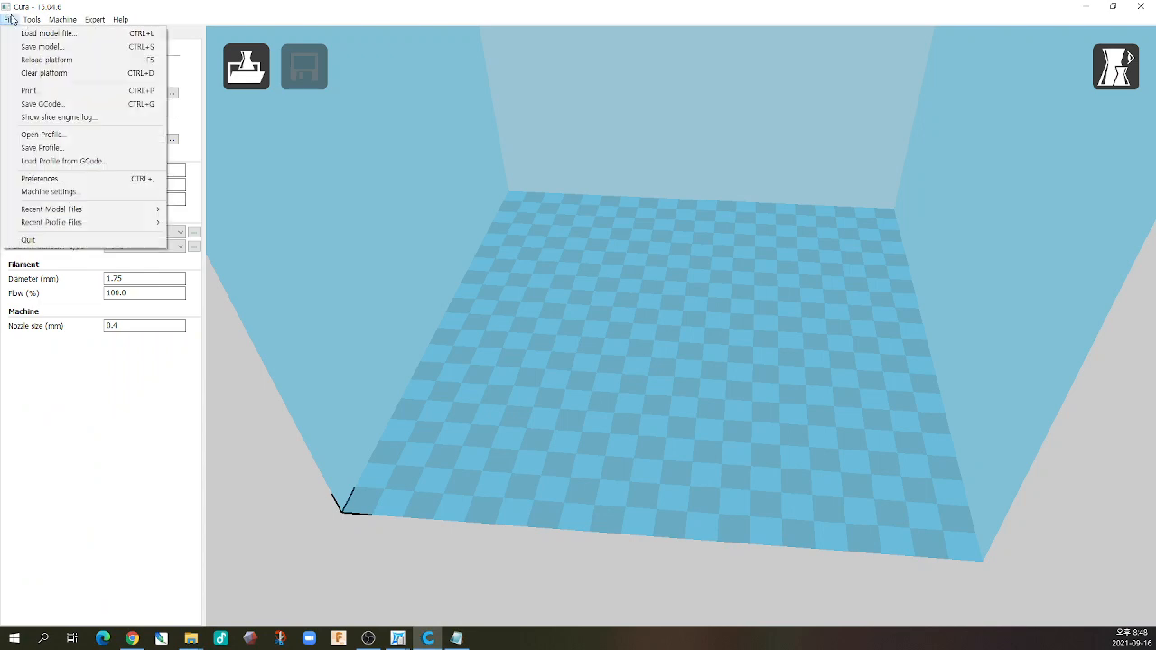
click(41, 178)
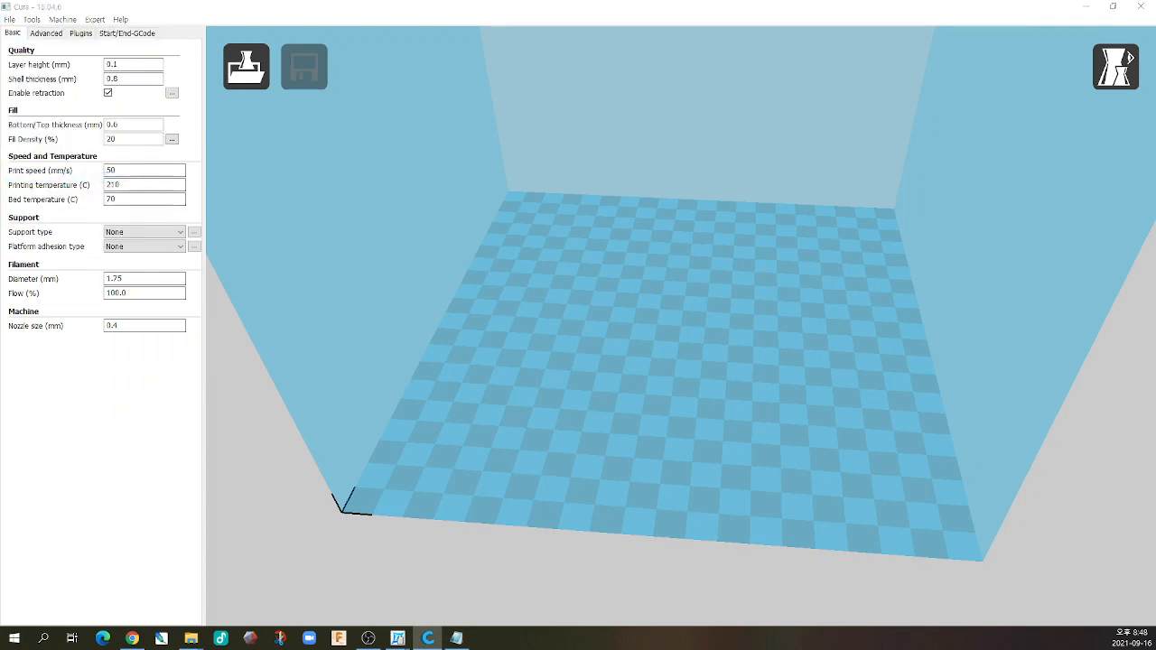
click(585, 277)
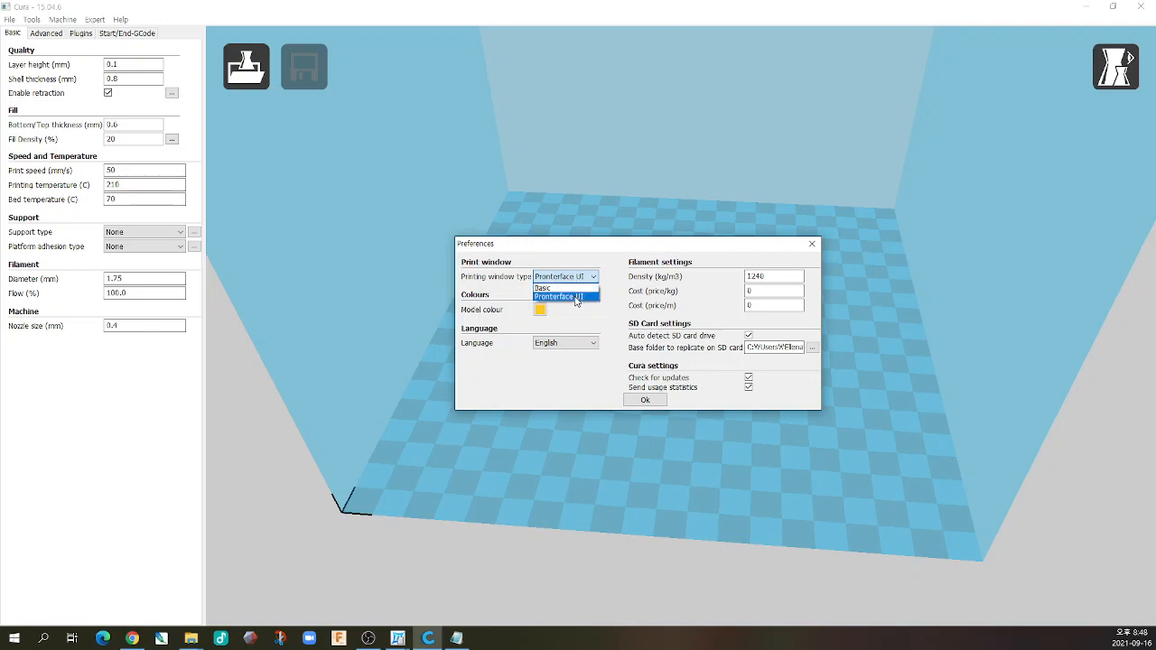
click(575, 297)
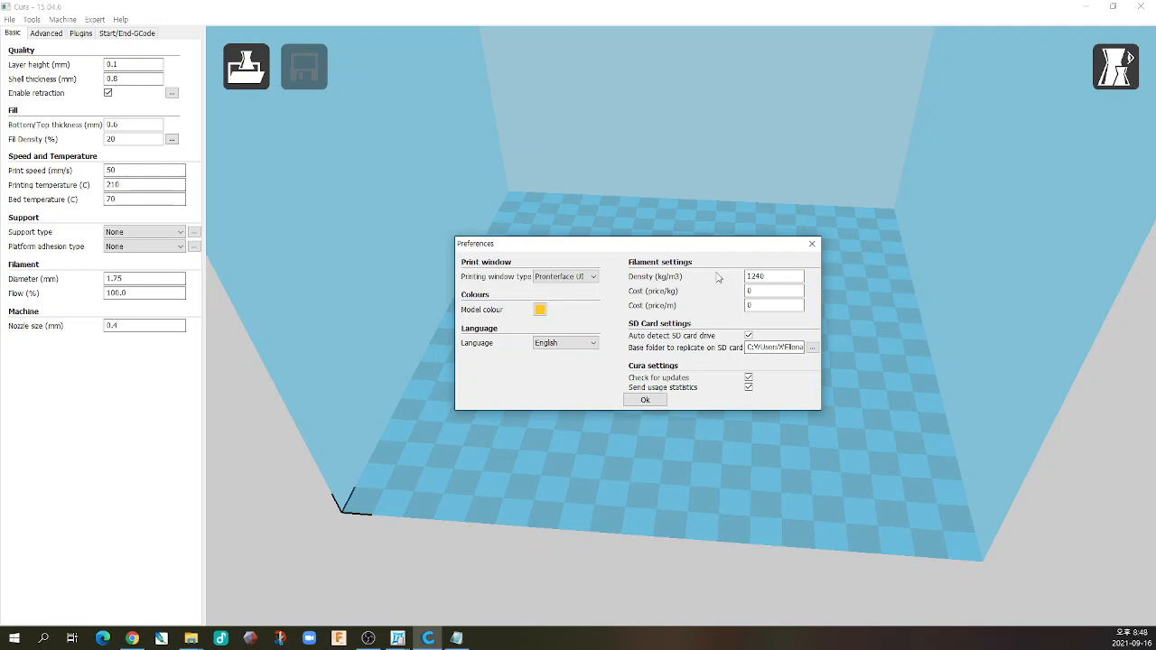
- Set the filament cost to 25000 per kg, disable Check for updates and accept the preferences
mouse_move(765, 276)
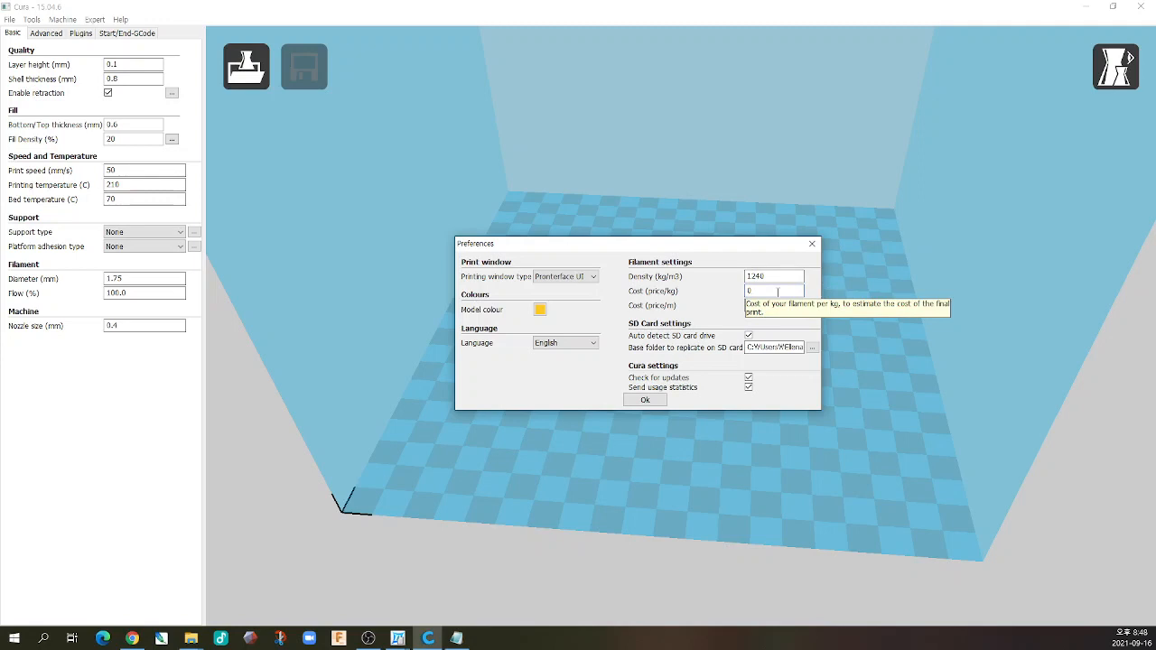
drag(778, 291, 736, 294)
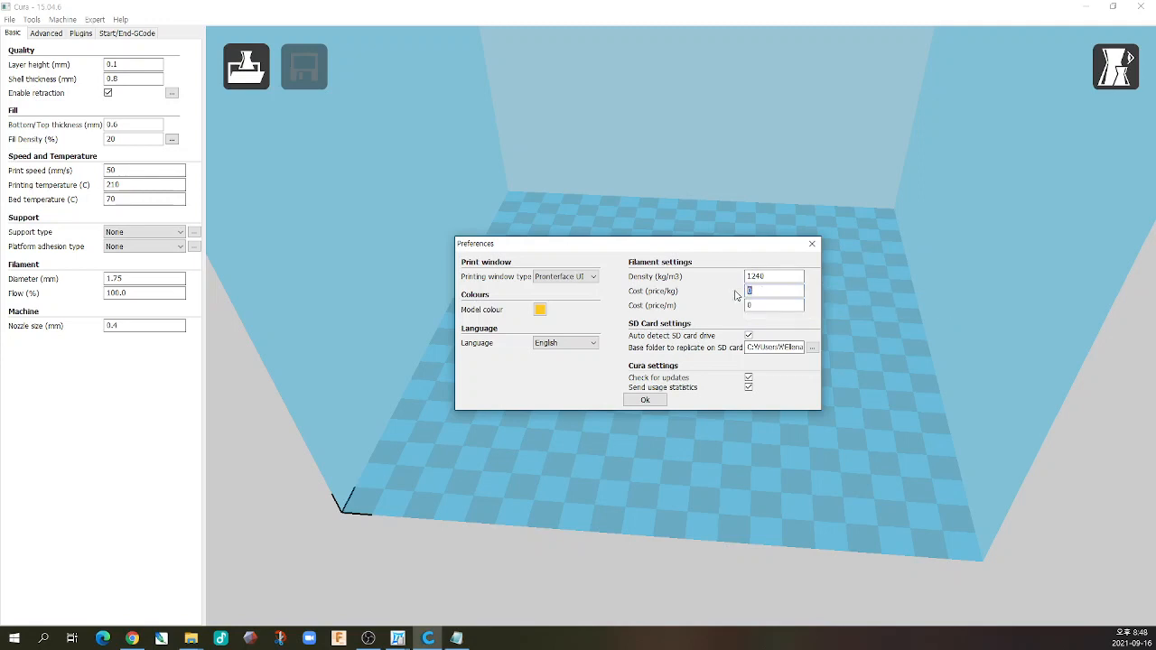
text(25000)
drag(763, 305, 744, 307)
click(750, 378)
click(644, 403)
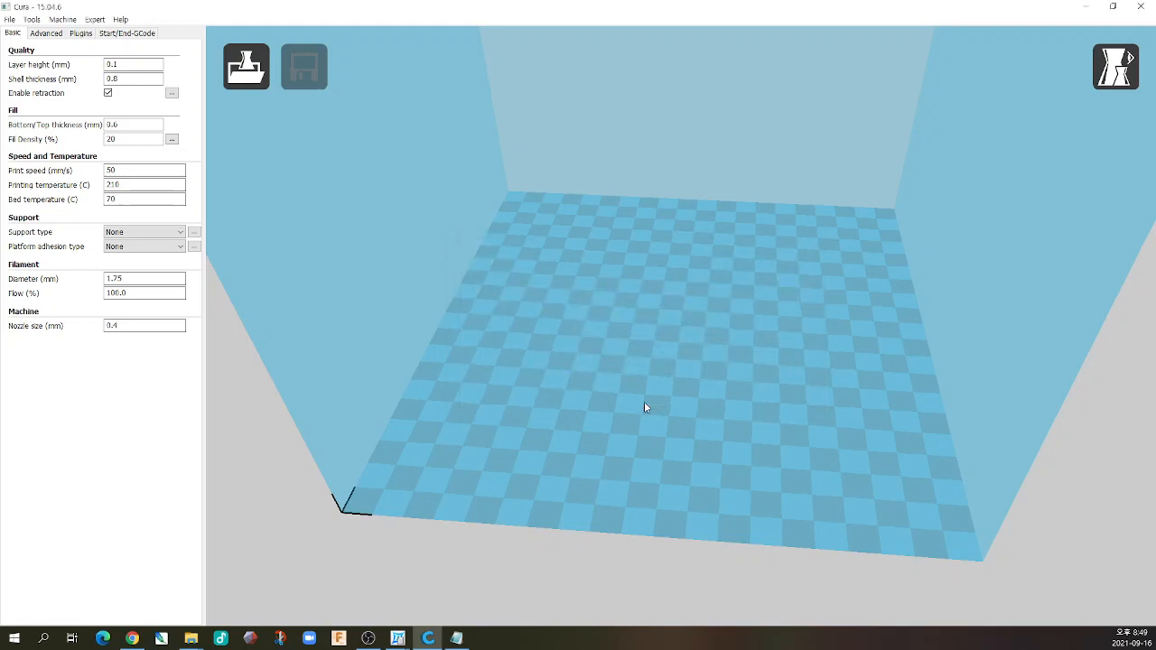
- Open the dialog for loading a 3D model, examine the supported file types and close it without loading anything
click(10, 20)
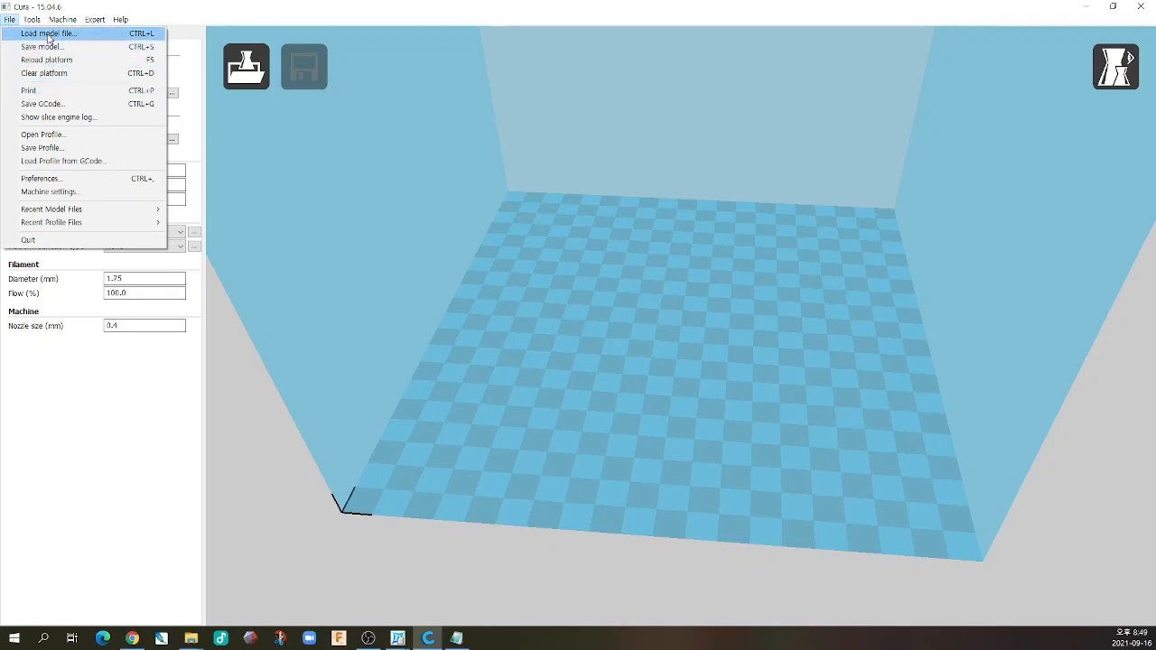
click(280, 141)
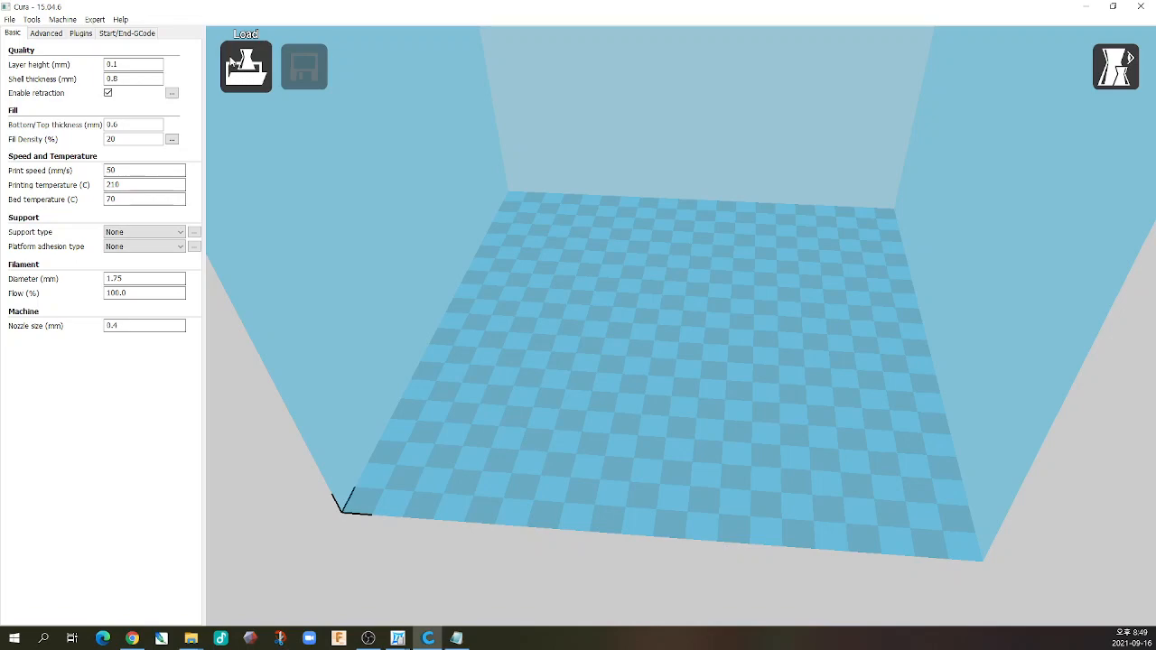
click(233, 81)
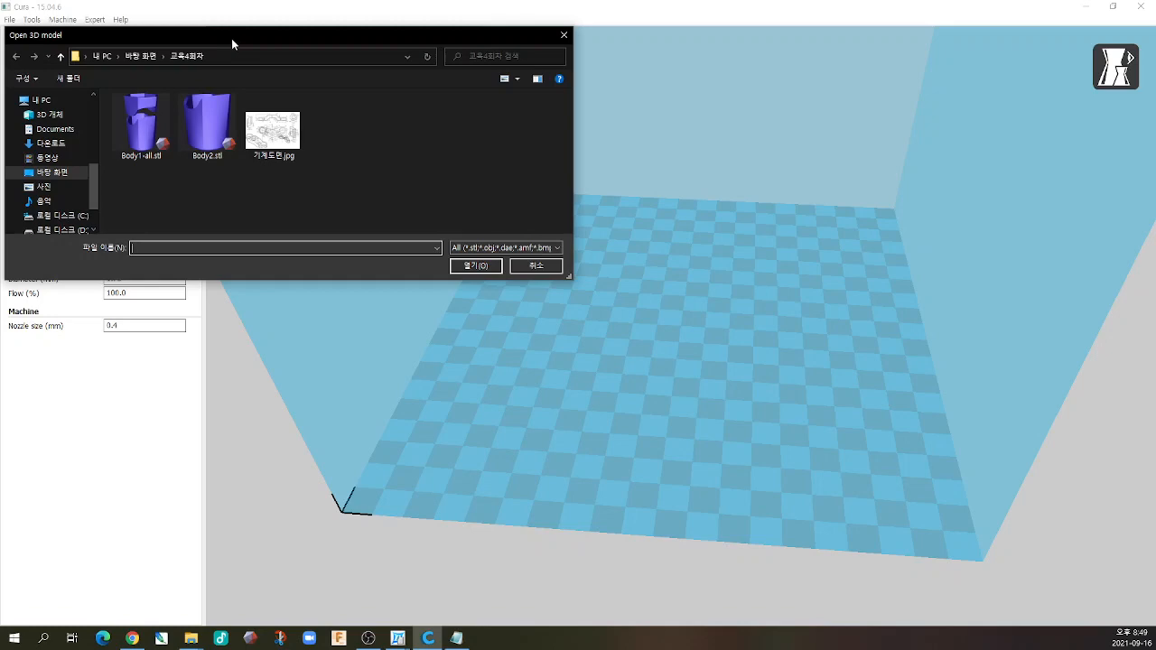
drag(233, 42, 303, 106)
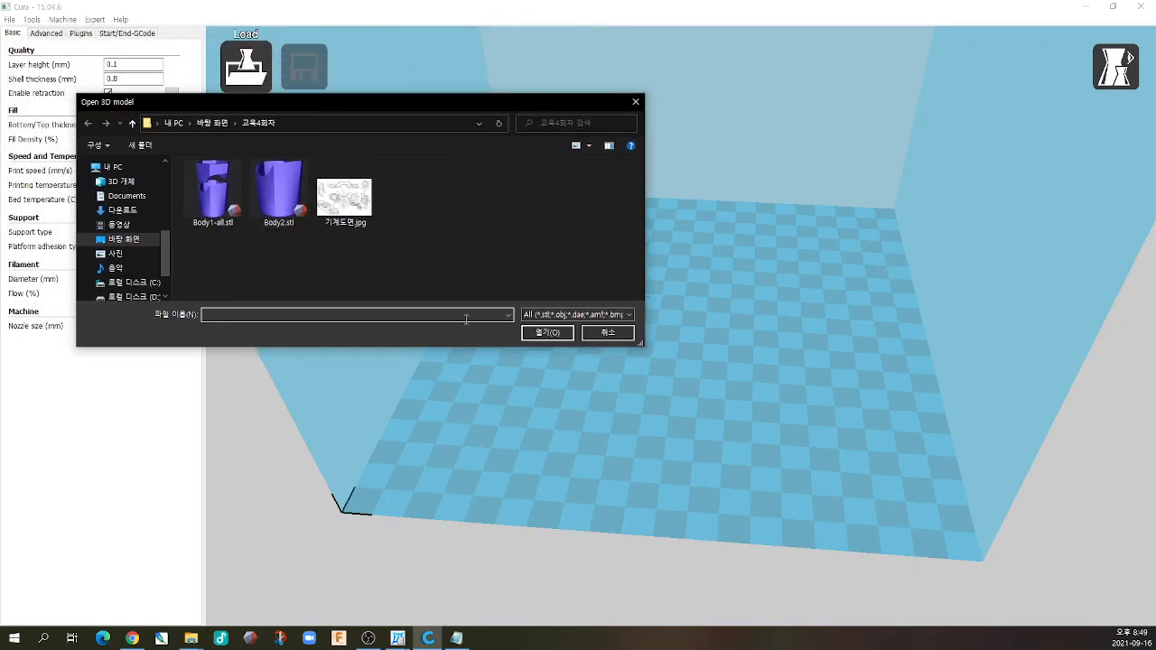
click(575, 316)
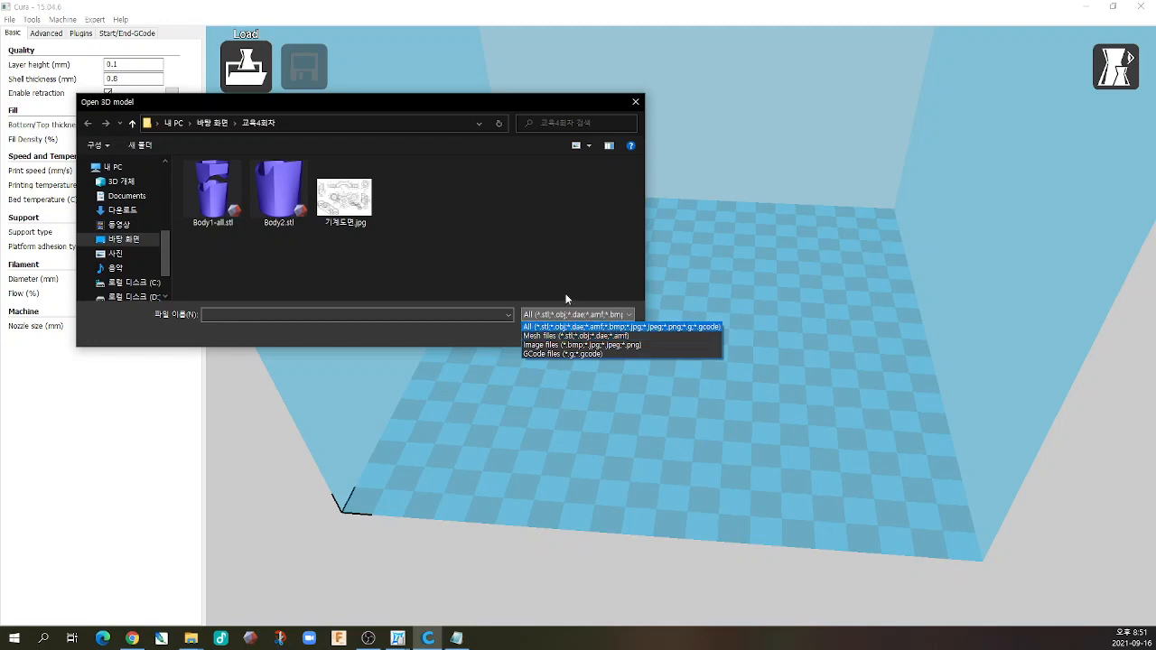
click(636, 103)
click(636, 103)
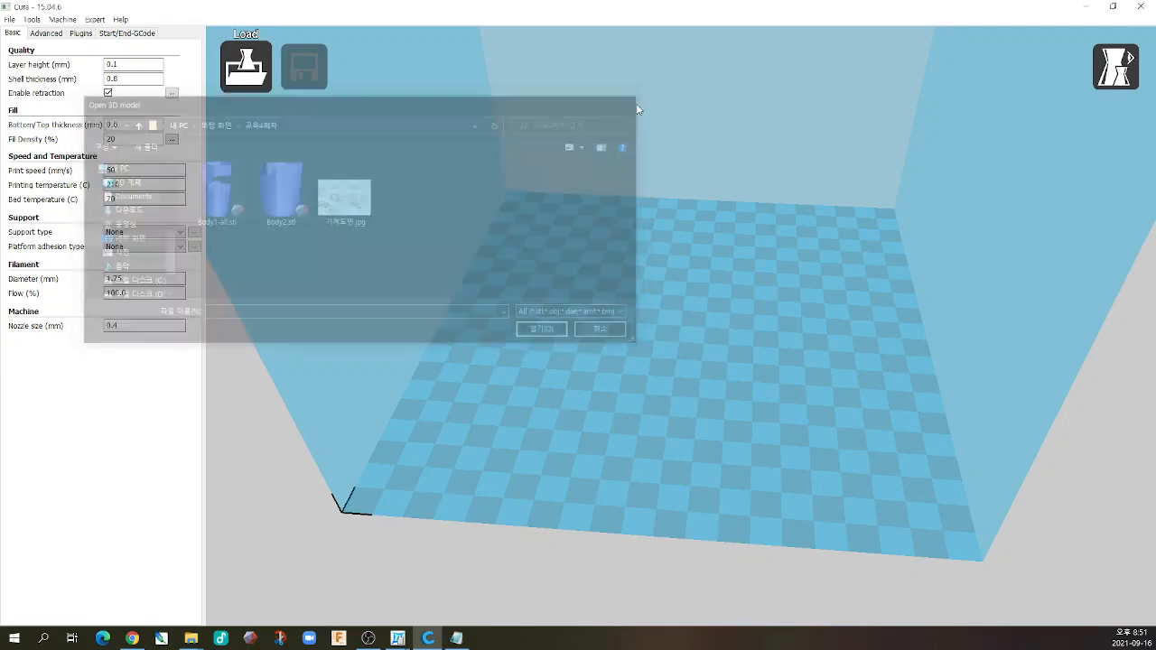
click(9, 19)
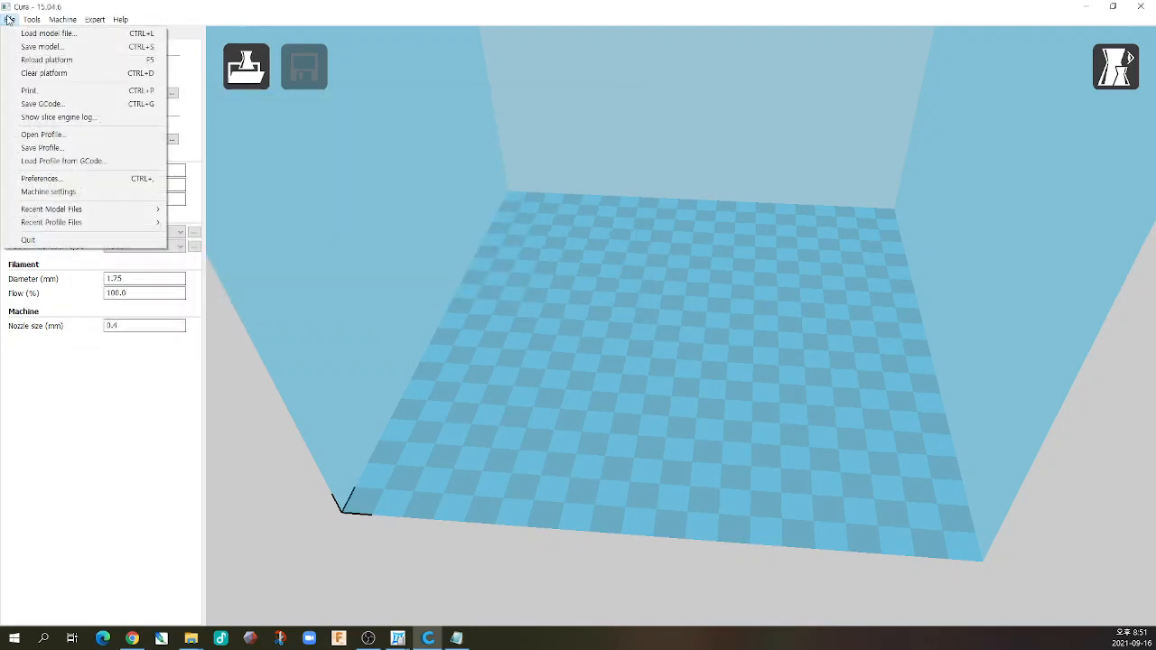
click(329, 192)
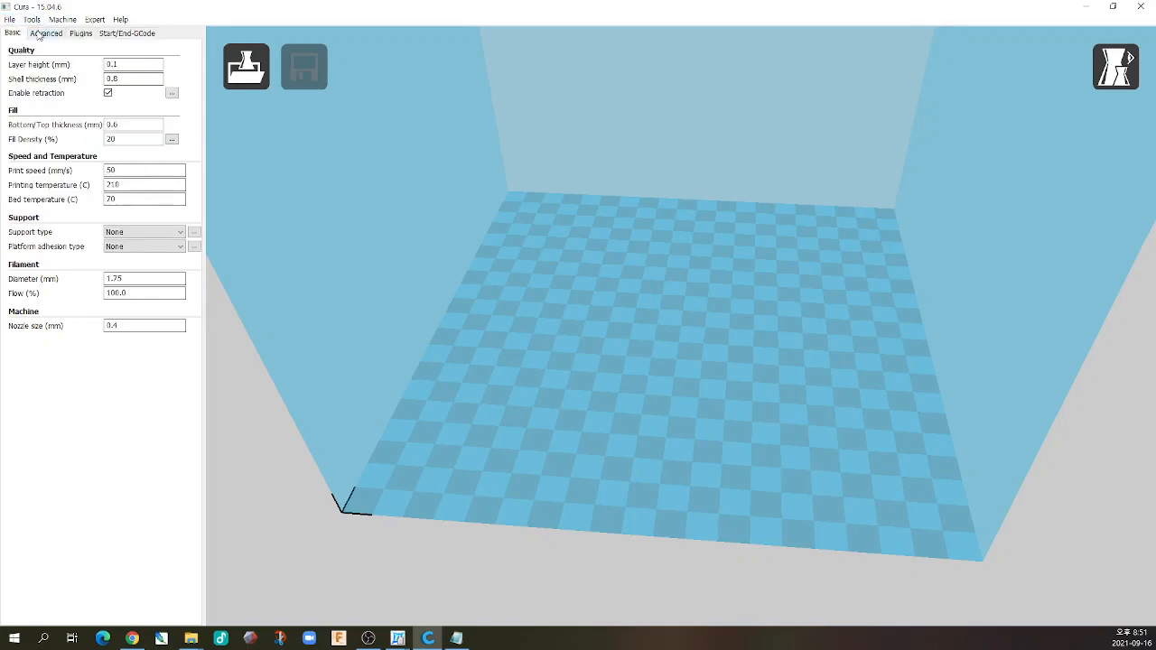
click(10, 20)
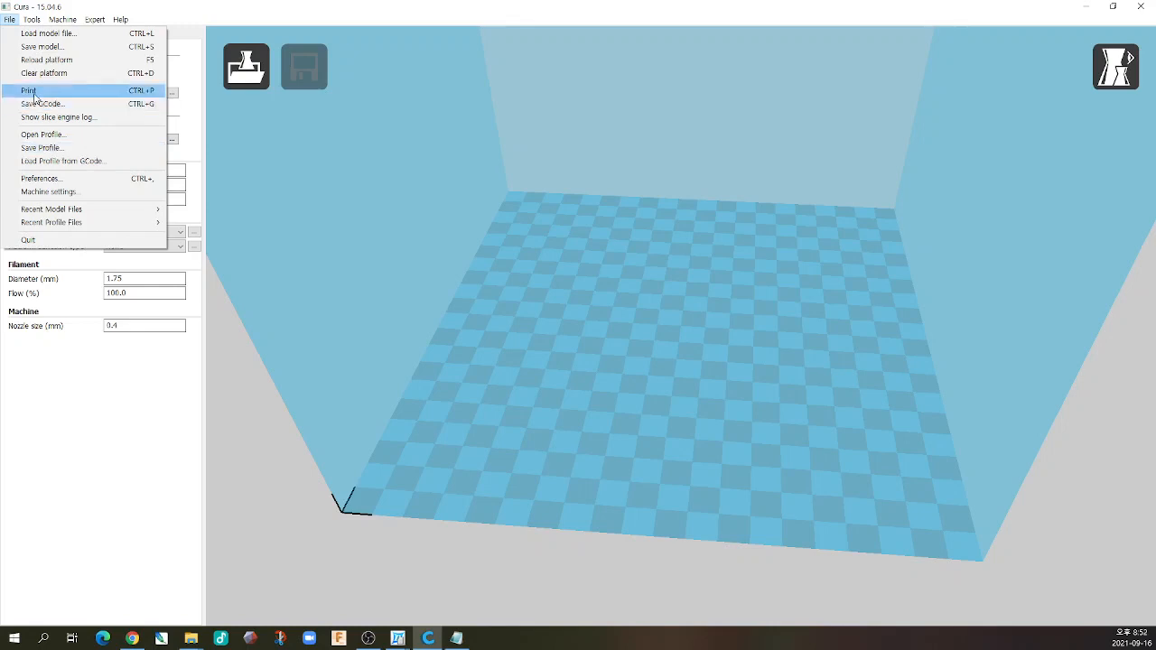
mouse_move(56, 21)
click(98, 411)
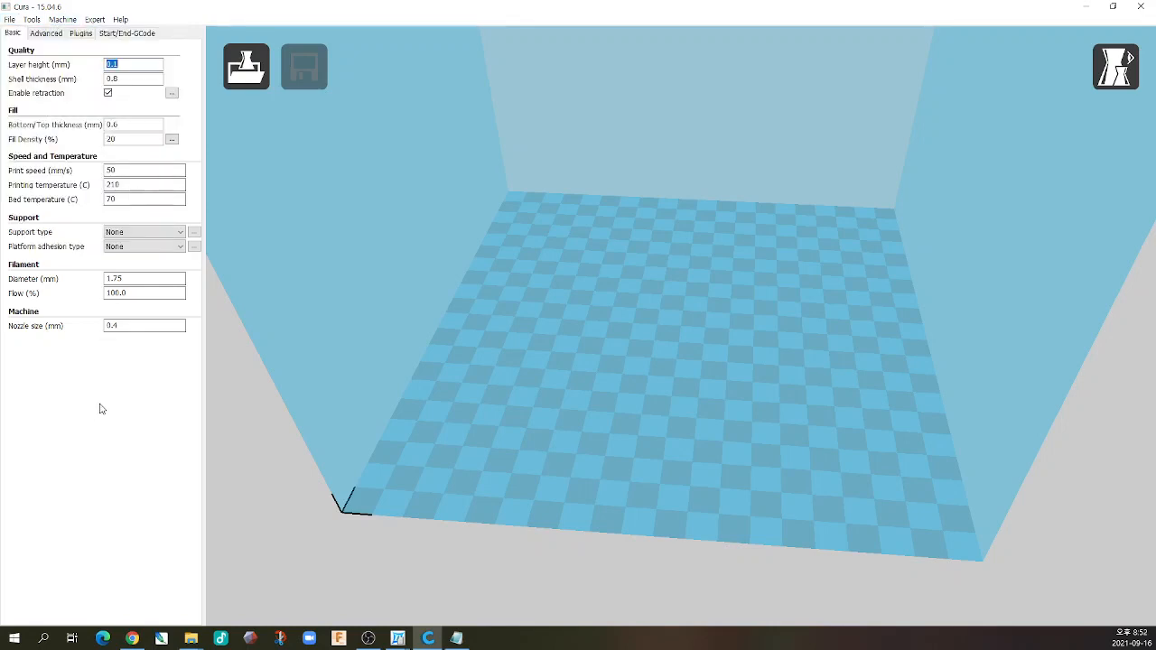
click(62, 19)
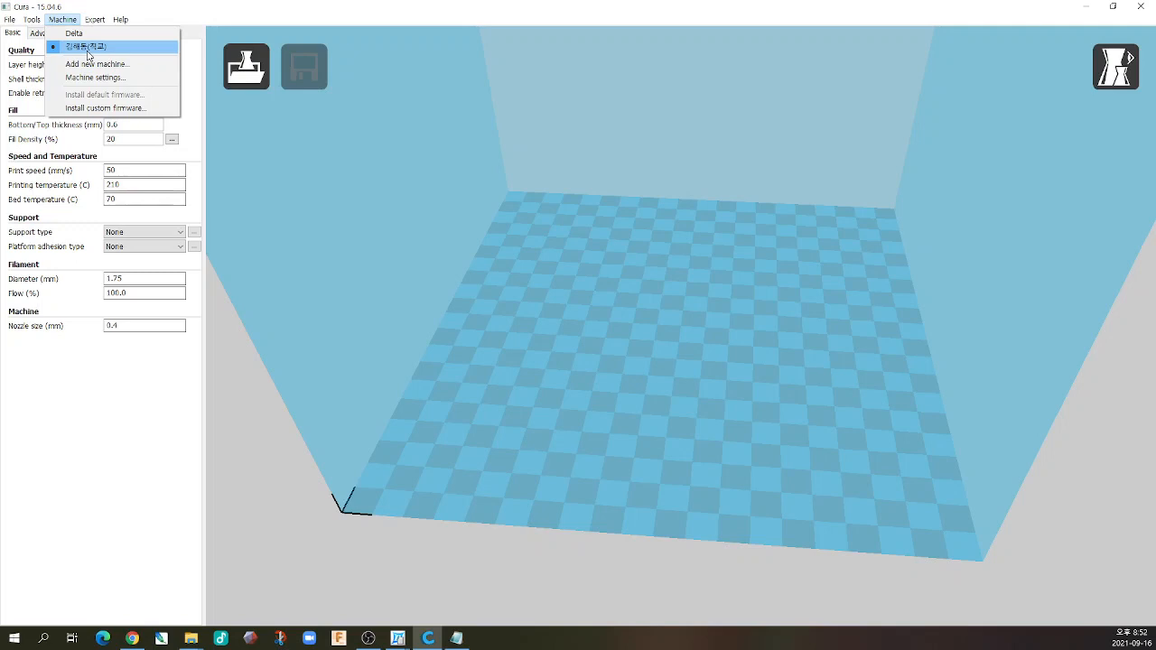
mouse_move(35, 21)
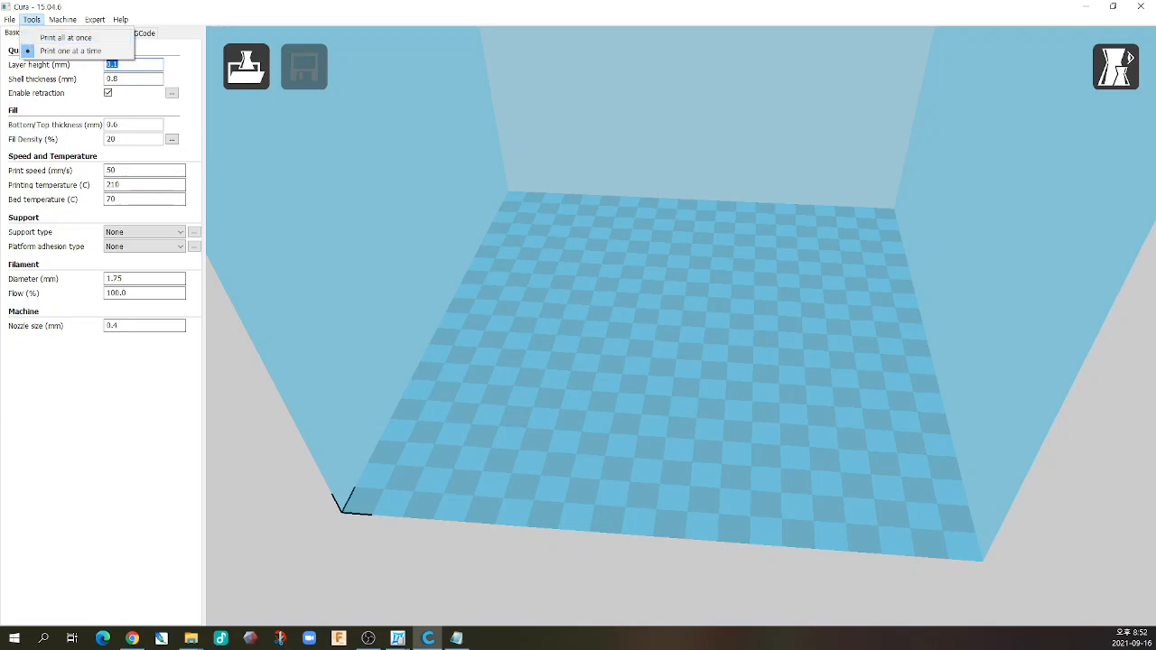
key(Escape)
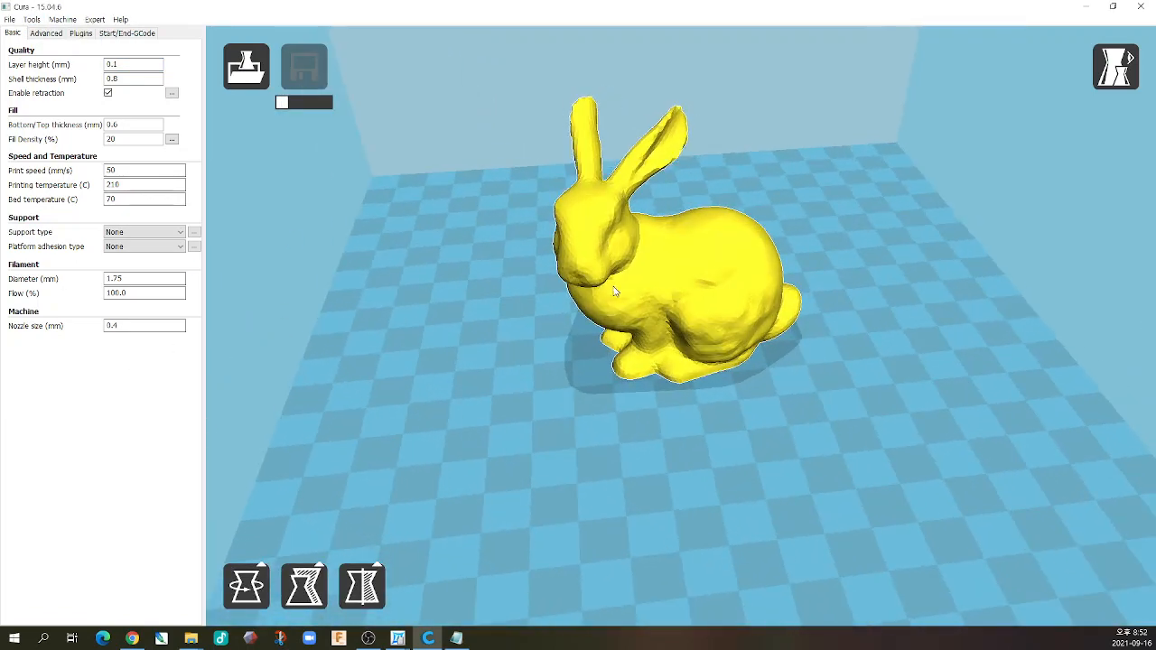
- Multiply the rabbit model on the build plate with 1 additional copy
scroll(621, 298, up, 2)
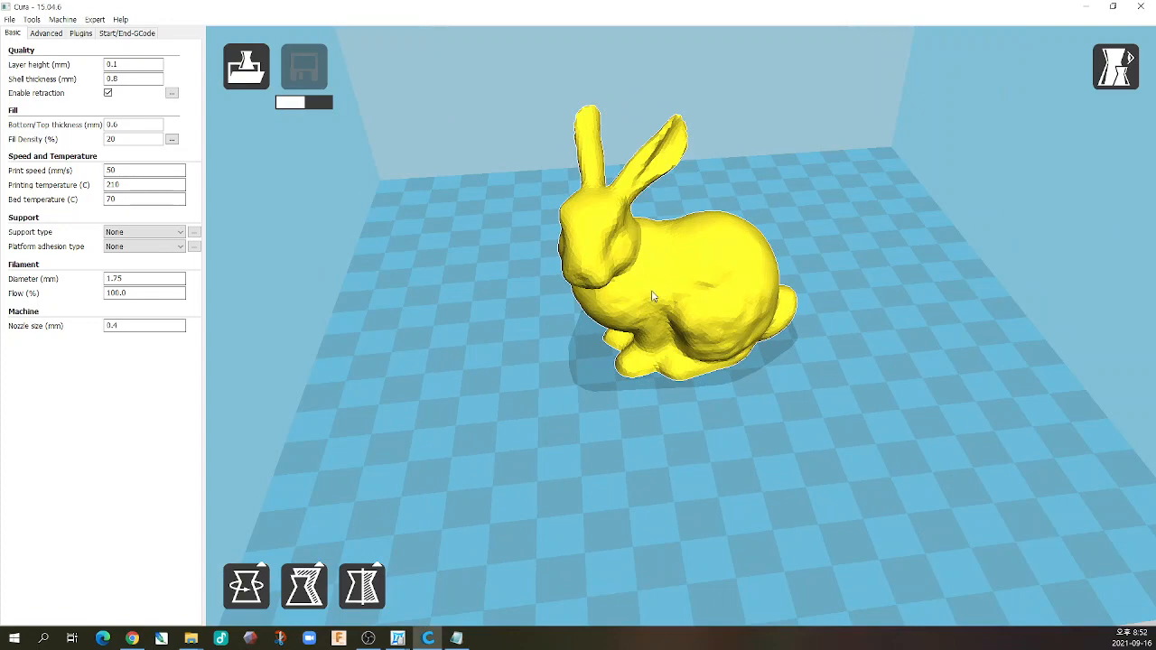
click(651, 294)
right_click(652, 293)
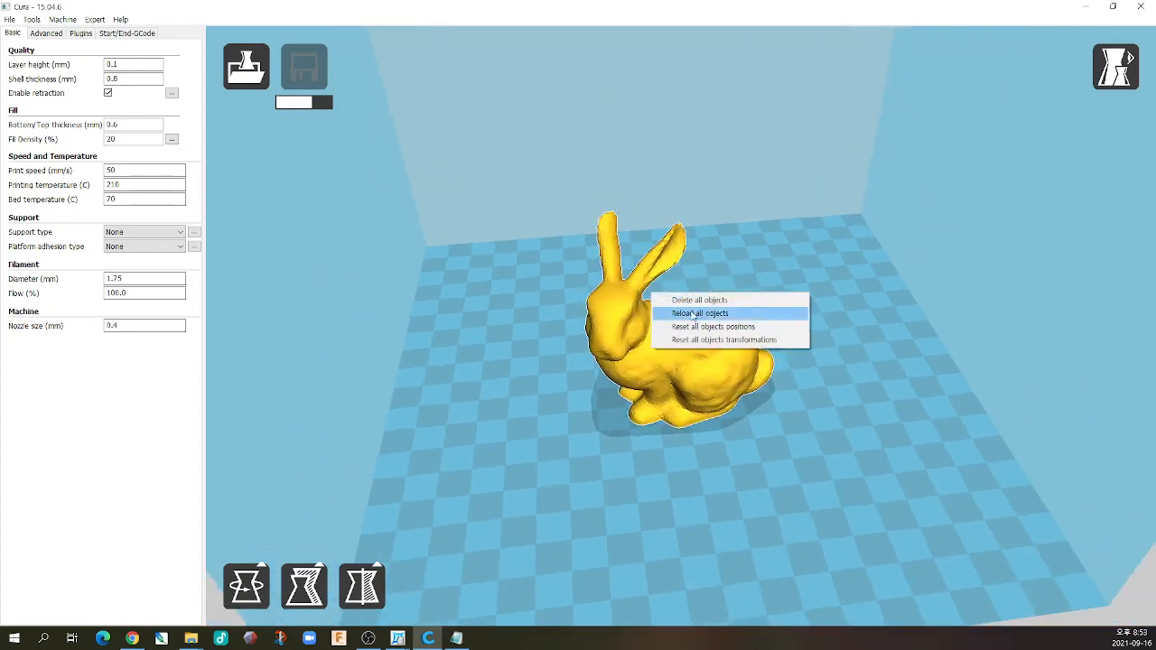
right_click(632, 335)
click(677, 369)
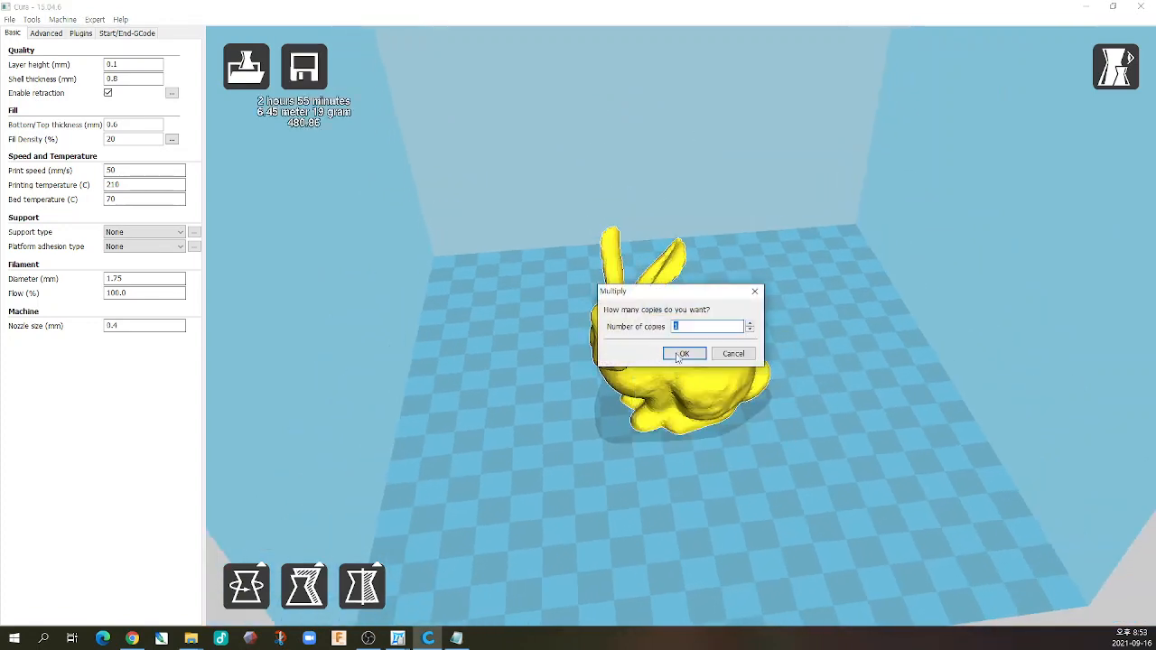
click(685, 358)
right_drag(630, 360, 659, 356)
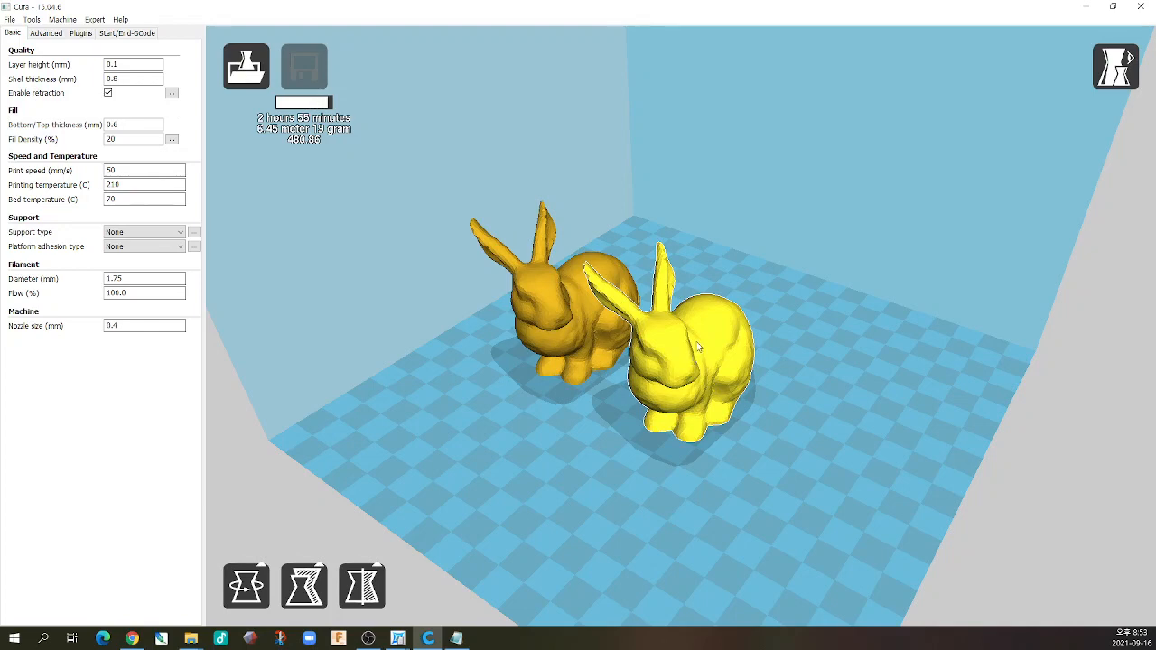
- Display the two rabbits in Layers view and lower the displayed layer to 35
click(1129, 79)
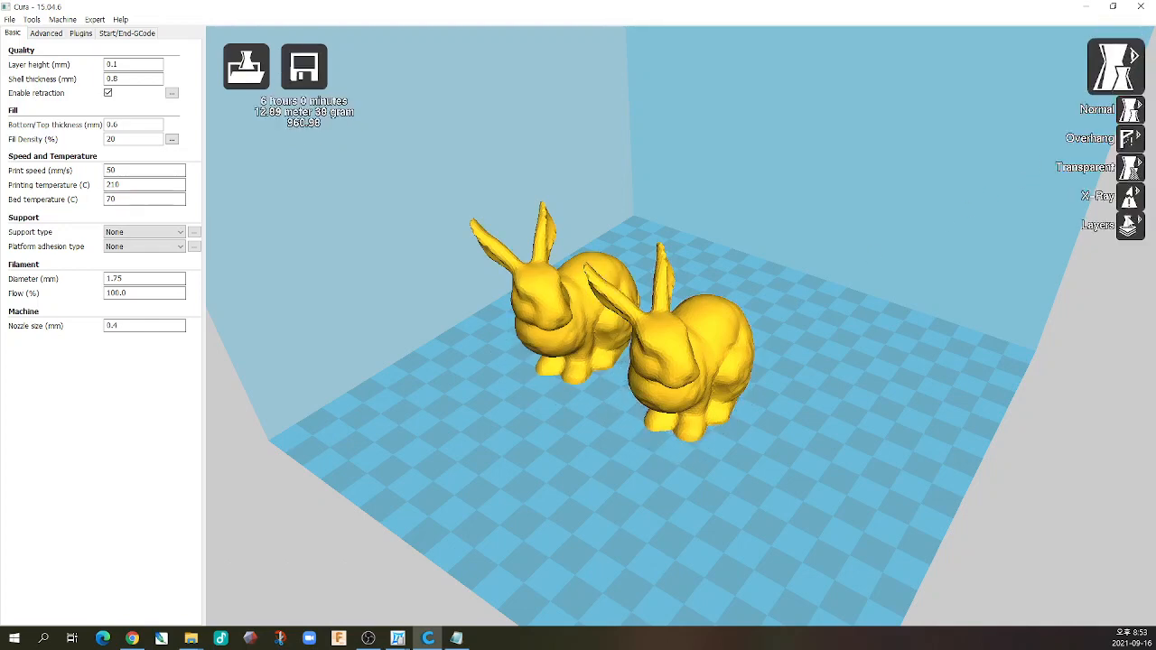
click(1129, 225)
drag(1111, 301, 1119, 501)
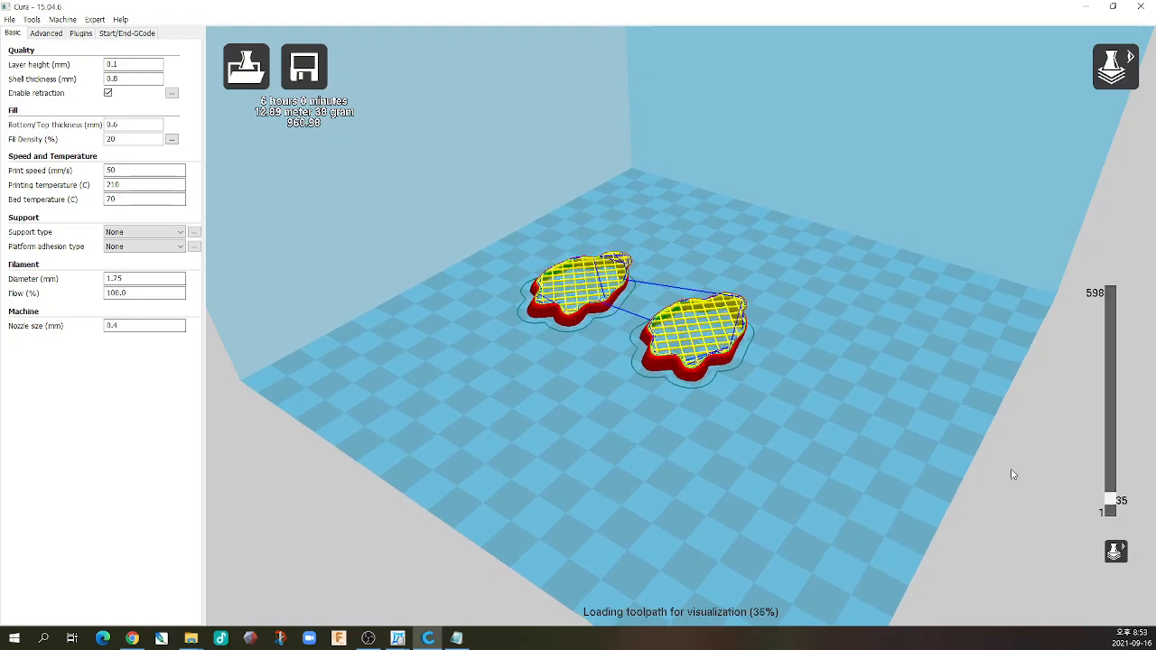
mouse_move(671, 355)
right_down()
mouse_move(689, 350)
mouse_move(671, 361)
right_up()
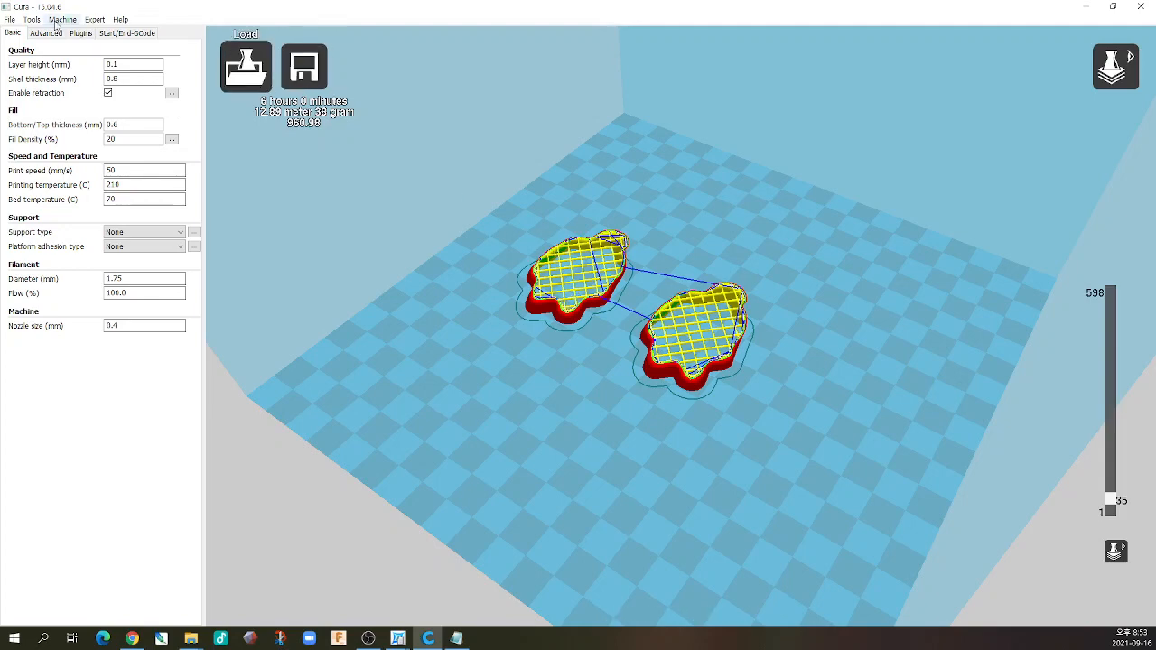
- Set the models to Print all at once and examine the printer gantry height in the machine settings, closing them without changes
click(38, 22)
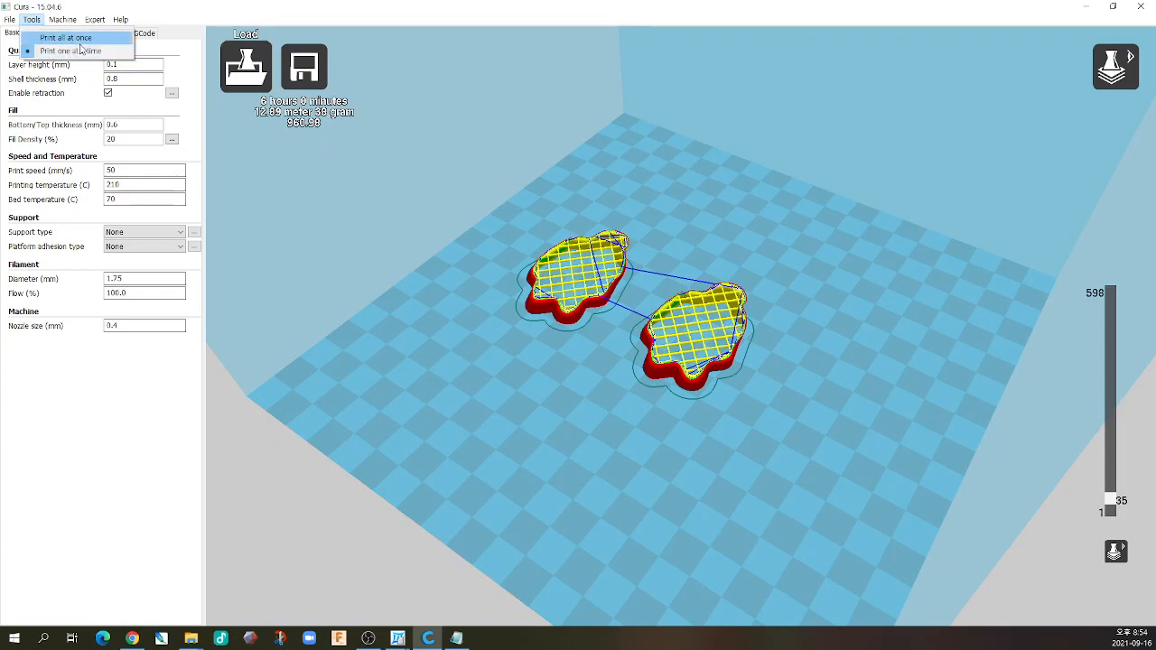
click(82, 41)
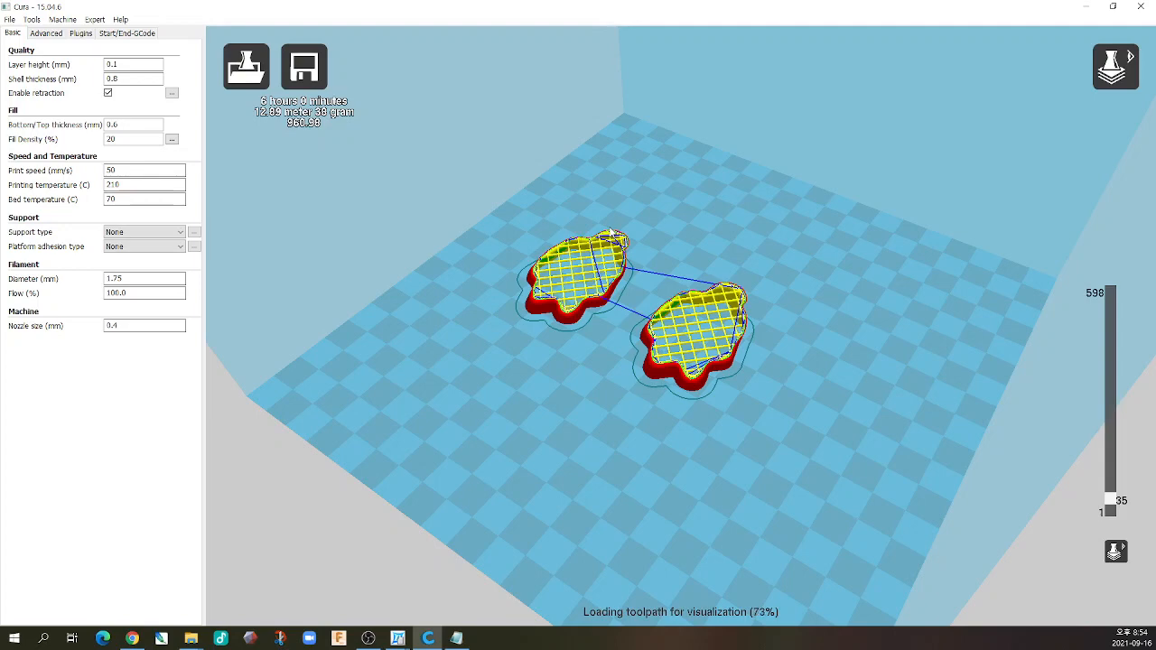
click(61, 20)
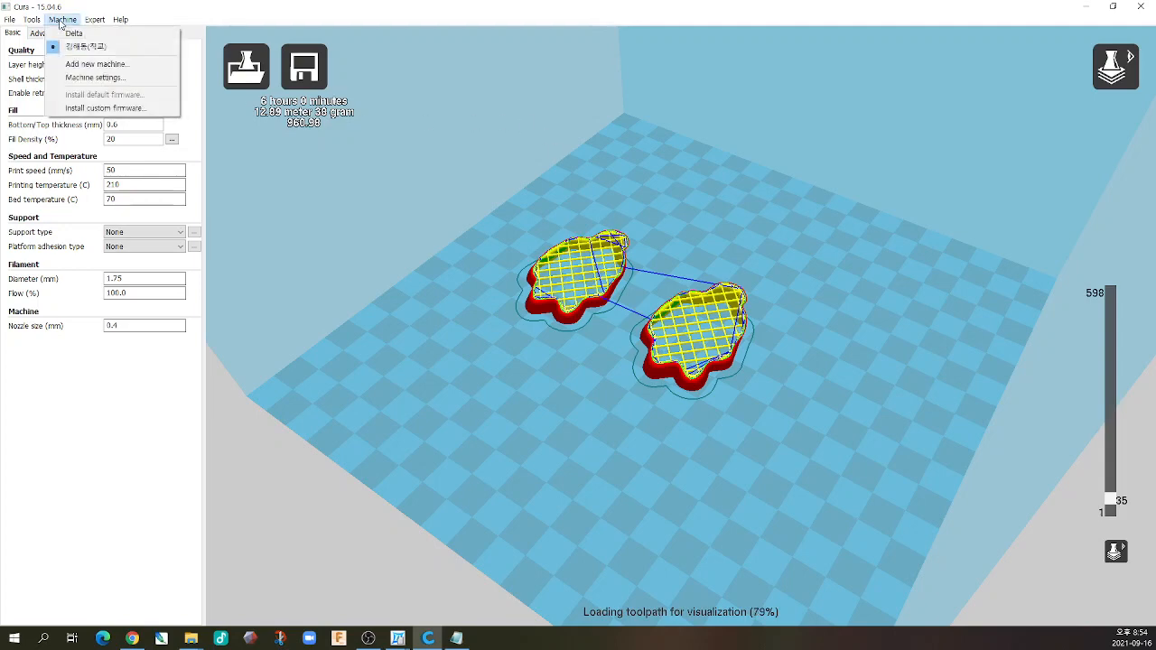
click(95, 77)
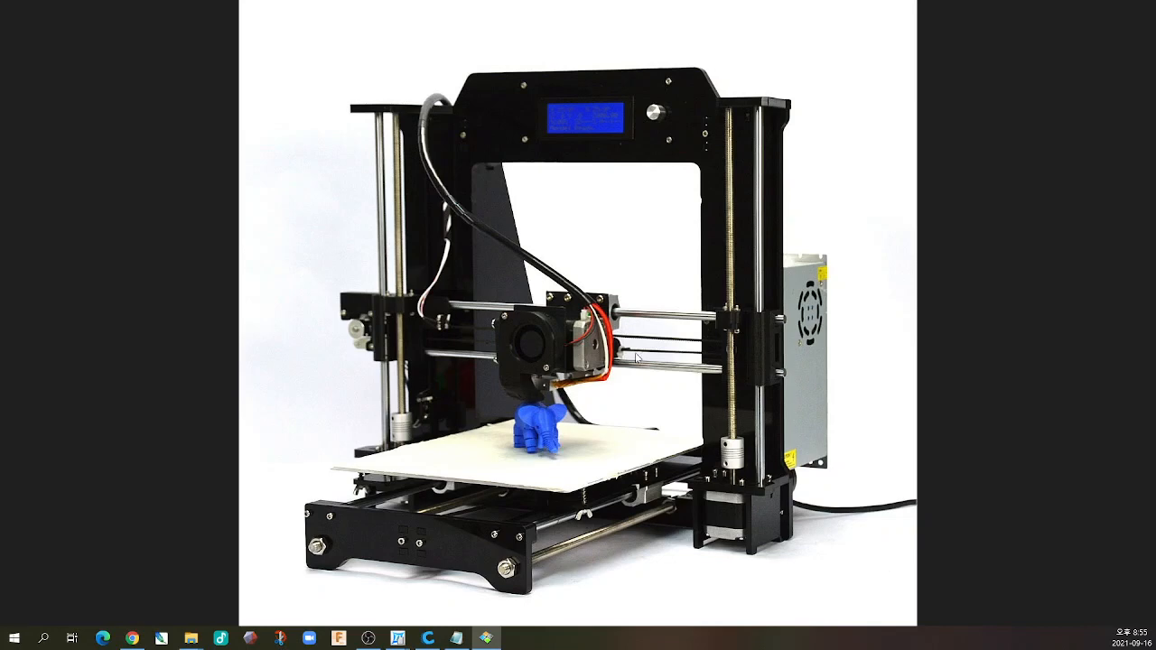
key(Escape)
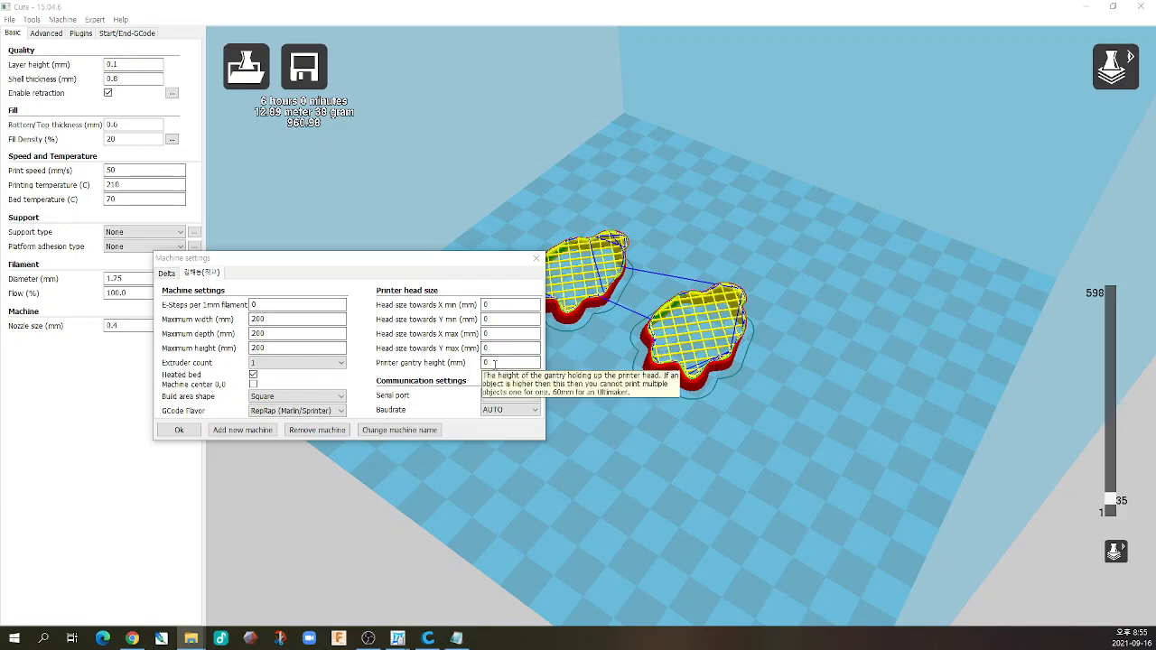
drag(495, 364, 466, 366)
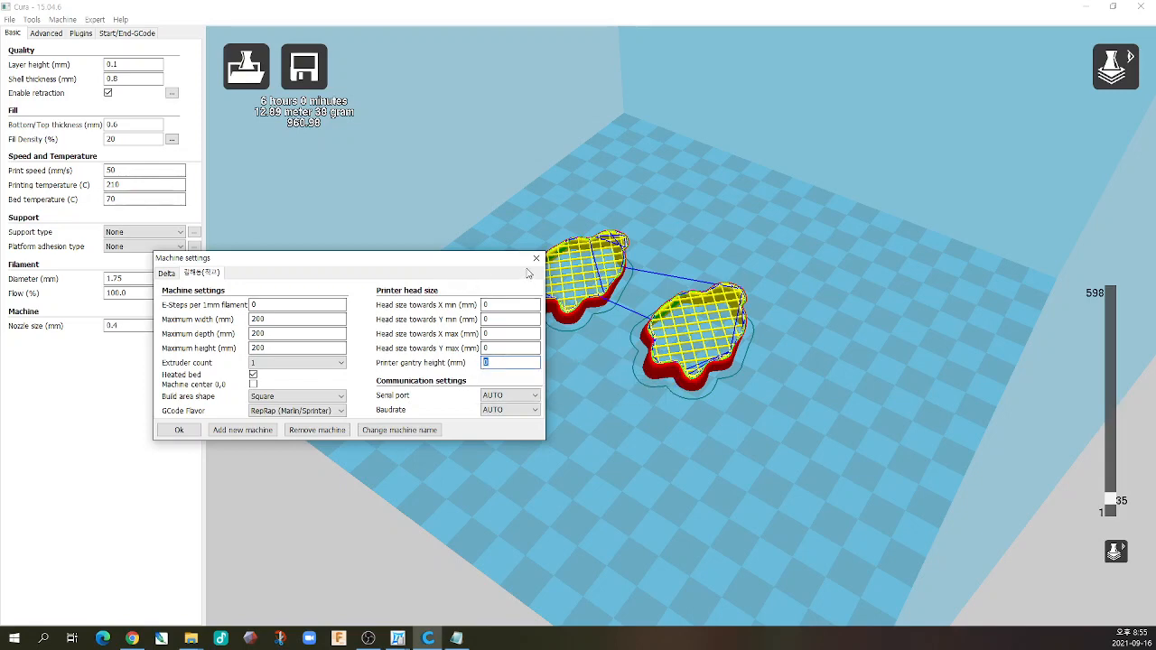
click(262, 239)
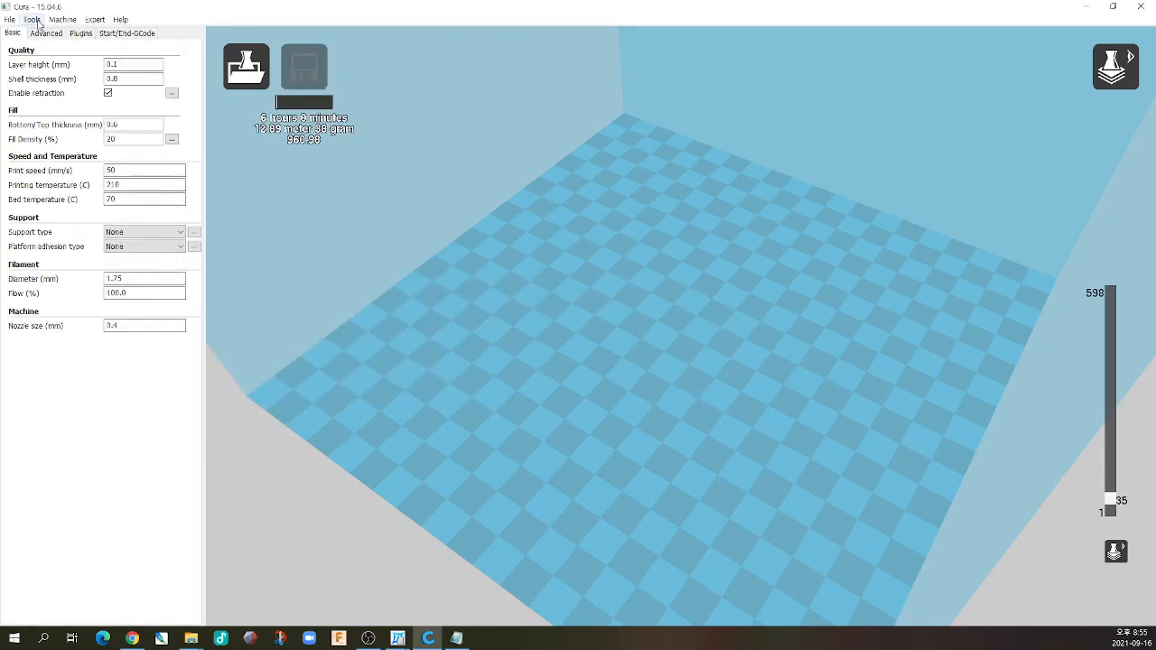
- Check the selected print order option and examine the layer toolpaths and travel moves between the two rabbits
click(32, 19)
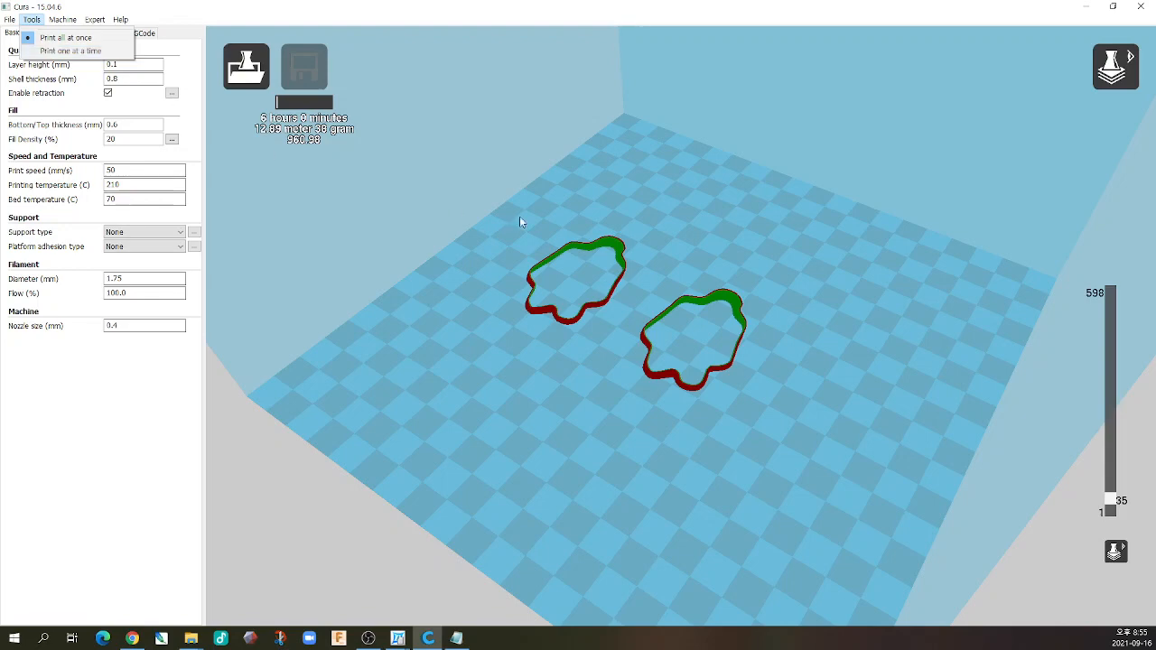
click(759, 286)
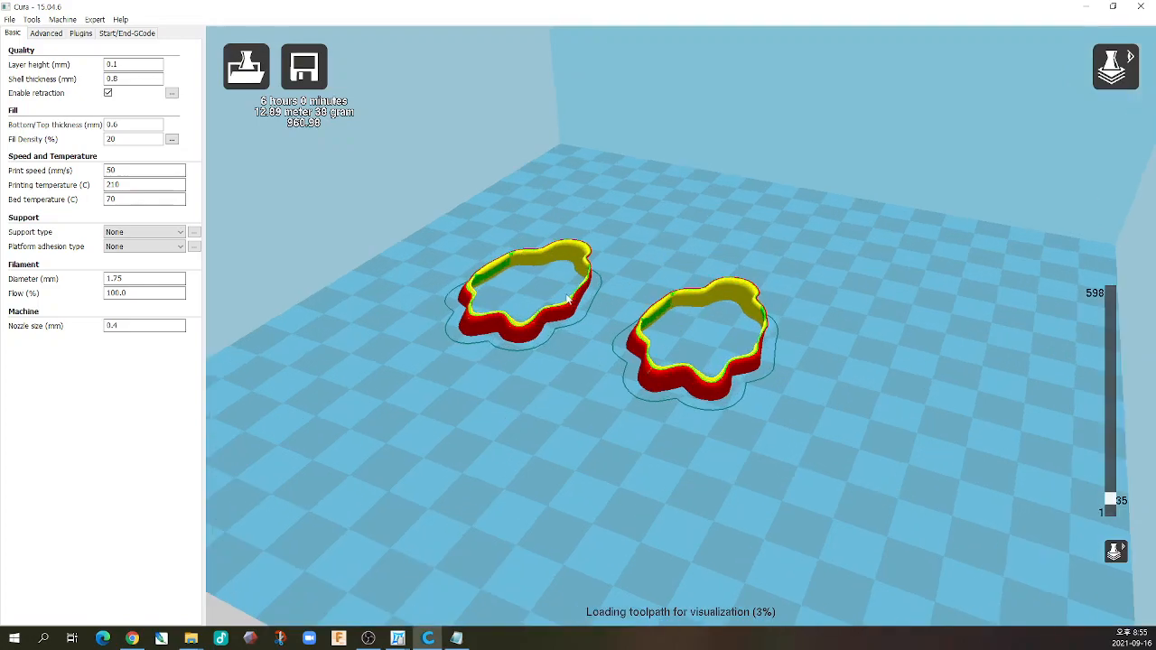
scroll(668, 302, up, 3)
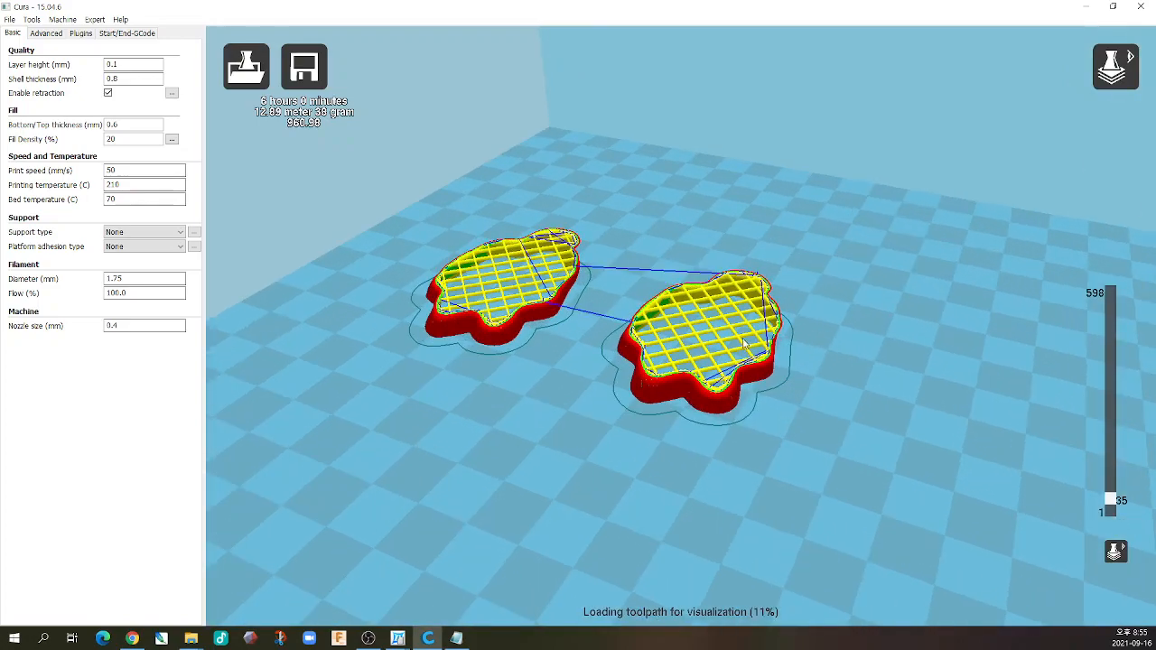
right_drag(705, 328, 703, 340)
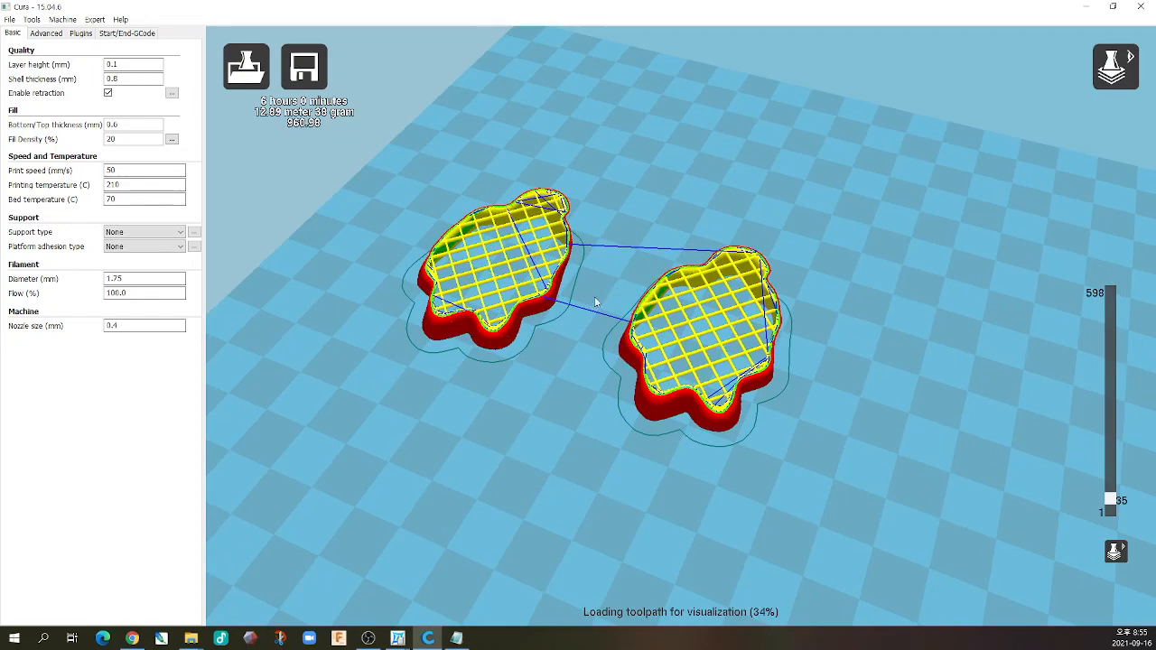
right_drag(630, 328, 592, 315)
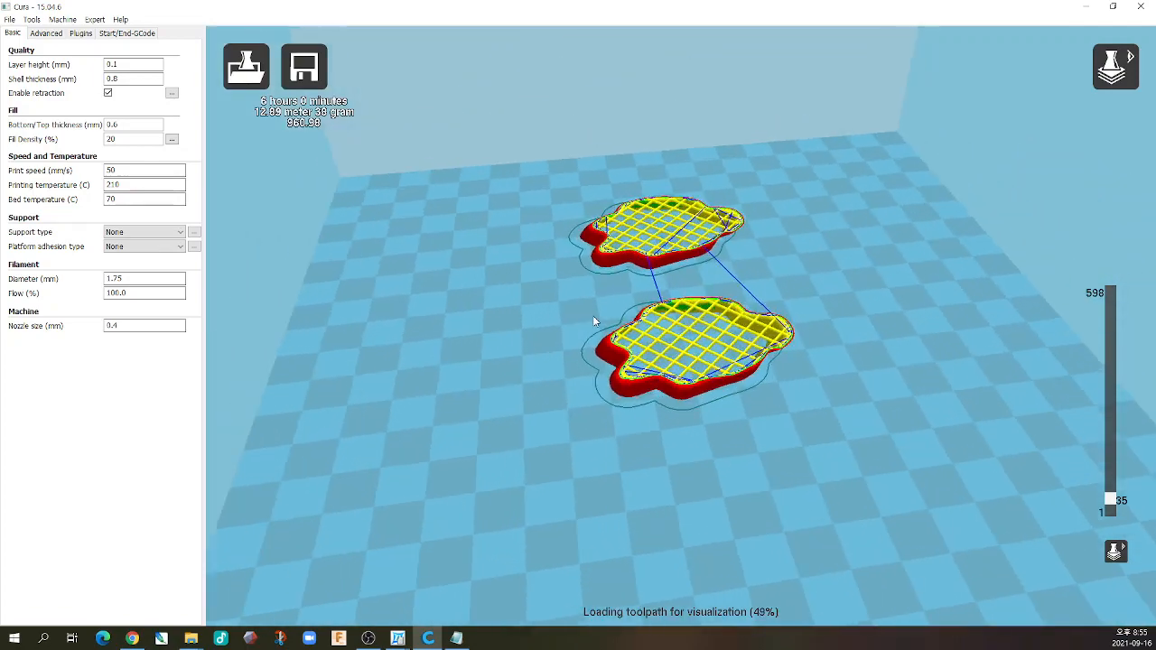
scroll(595, 318, up, 1)
- Return to the Normal view mode and delete one of the two rabbits
click(1110, 91)
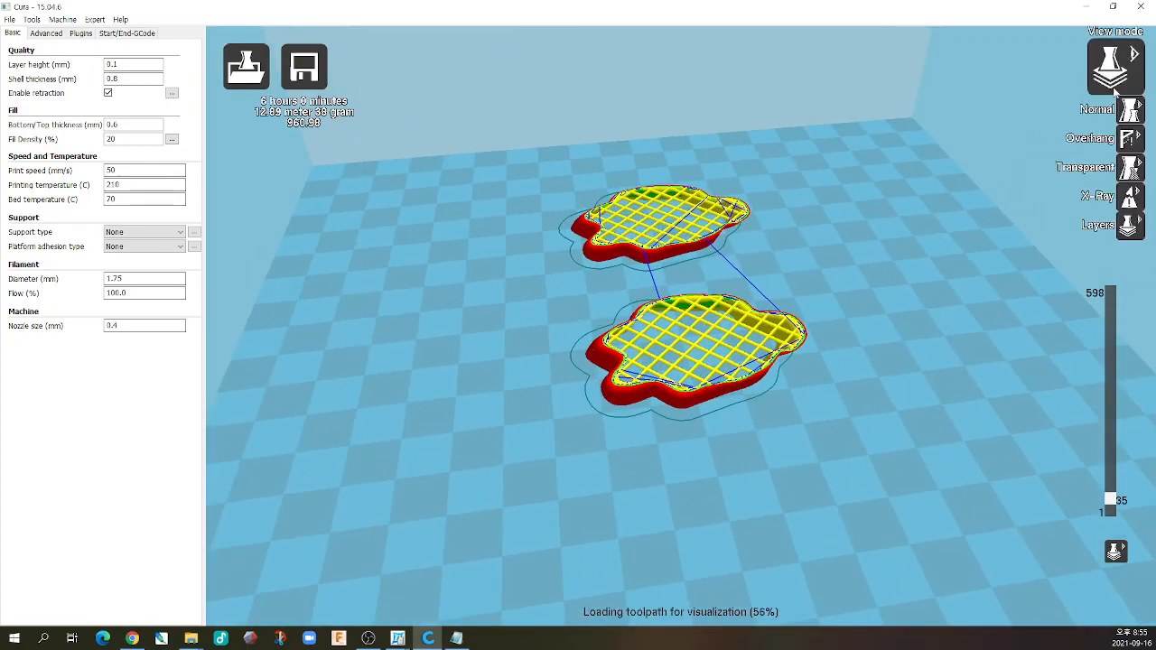
click(1120, 109)
click(706, 189)
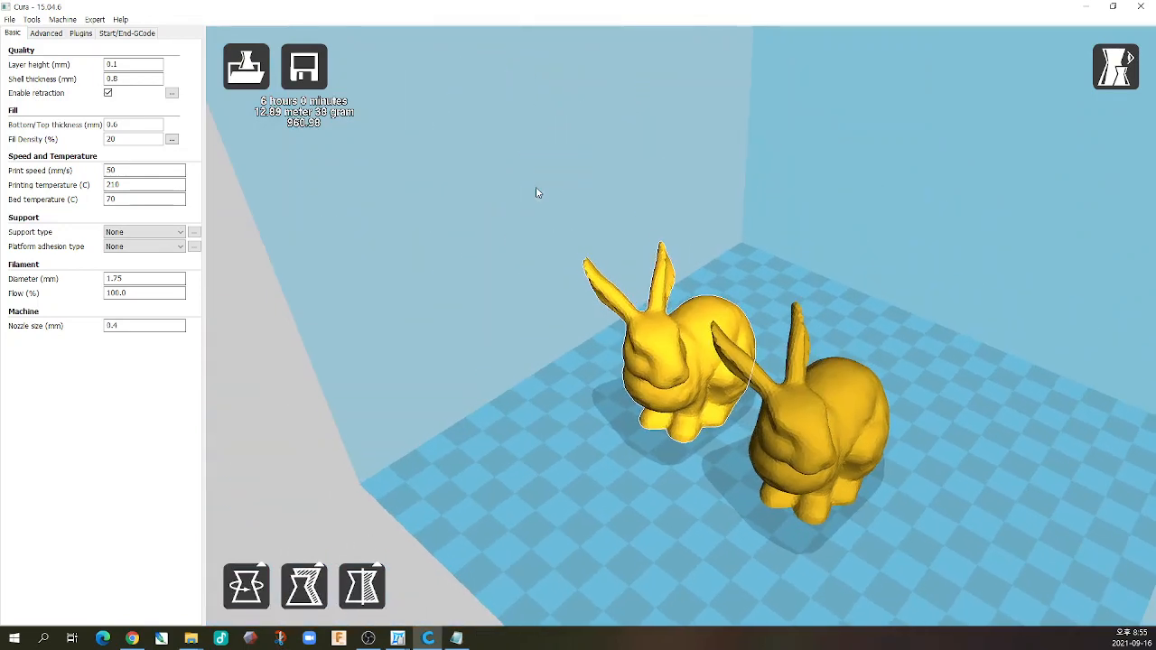
key(Delete)
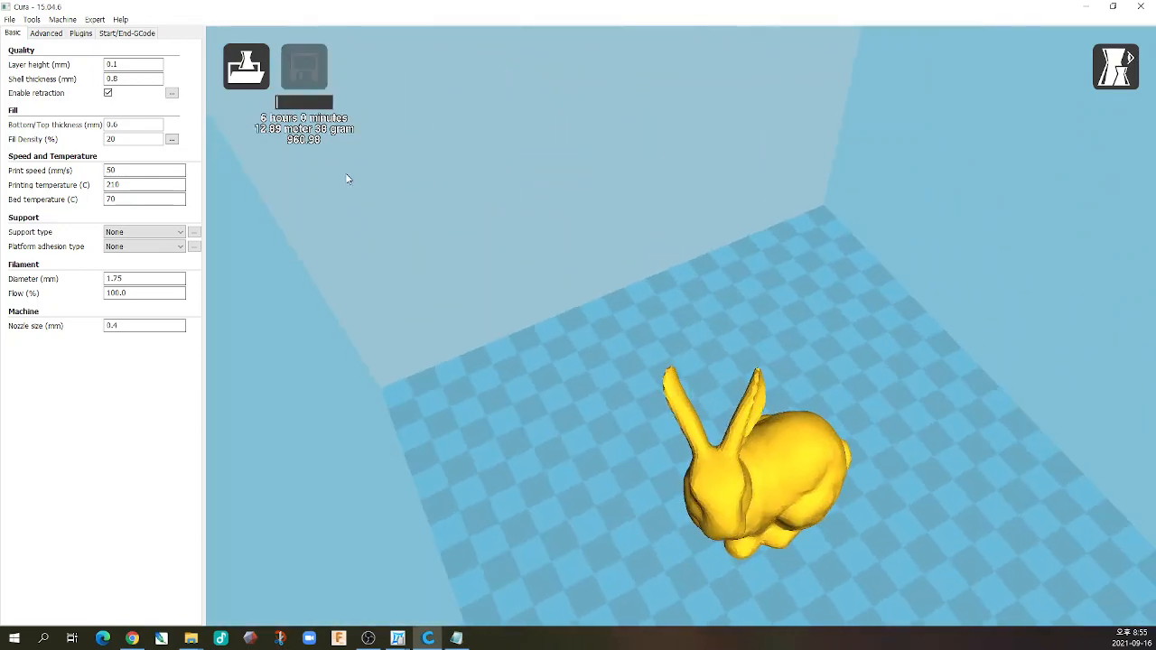
- Switch to the quickprint interface to examine its material, profile, support and platform adhesion options
click(62, 19)
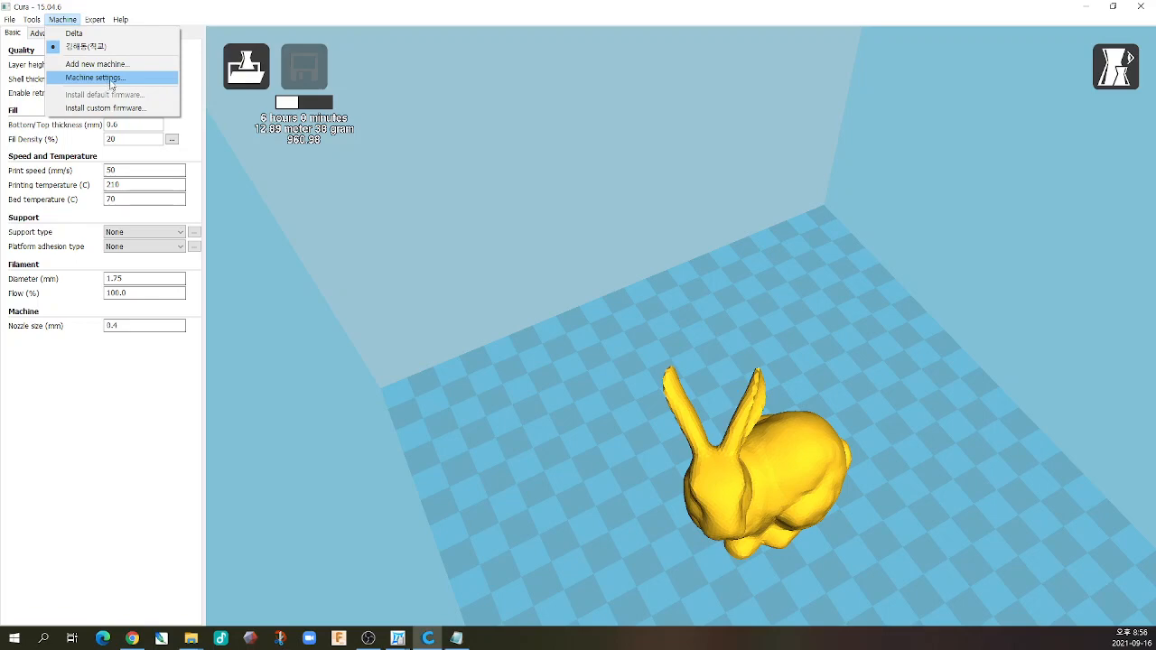
click(95, 18)
click(95, 19)
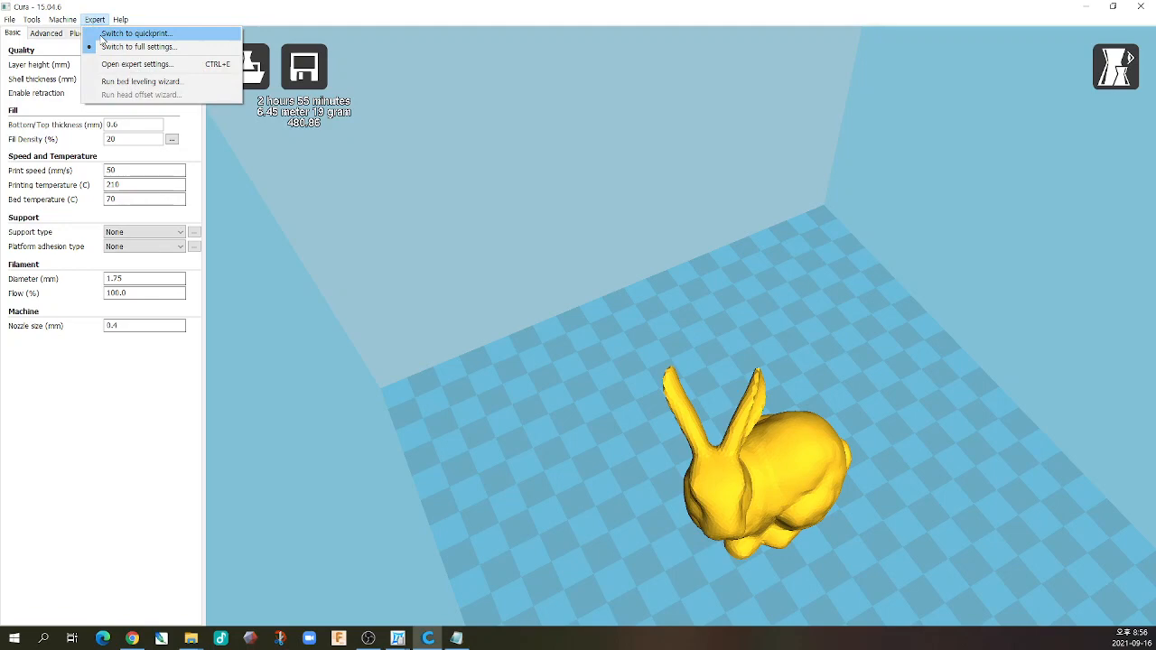
click(103, 35)
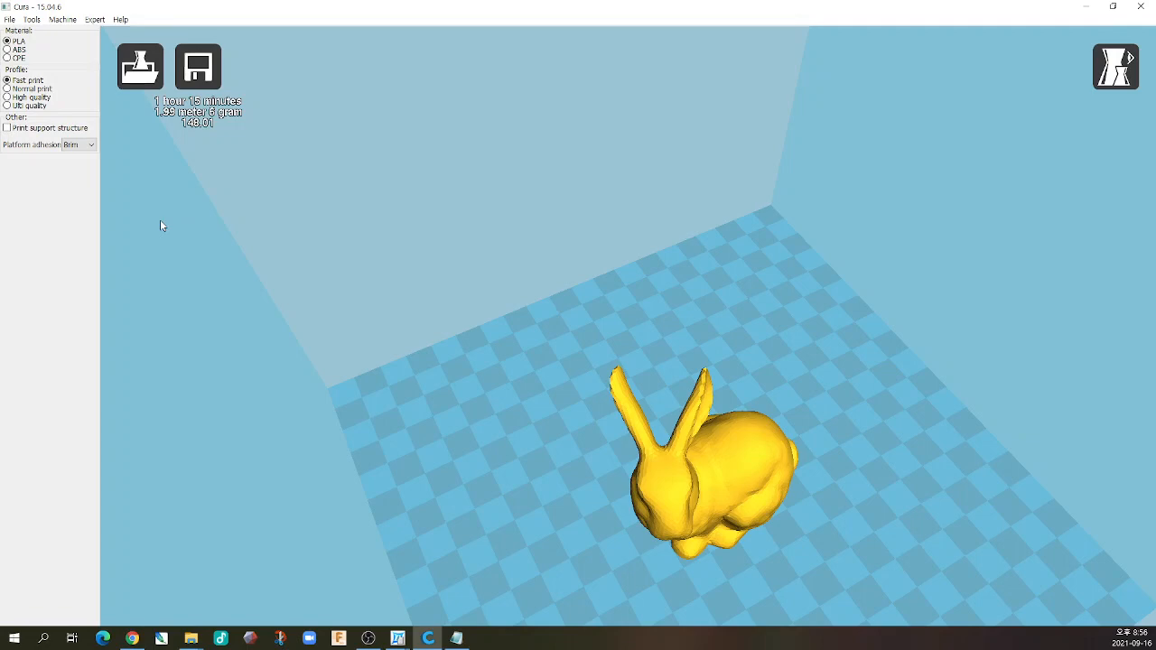
- Switch back to full settings without copying the quickprint settings over them
click(95, 20)
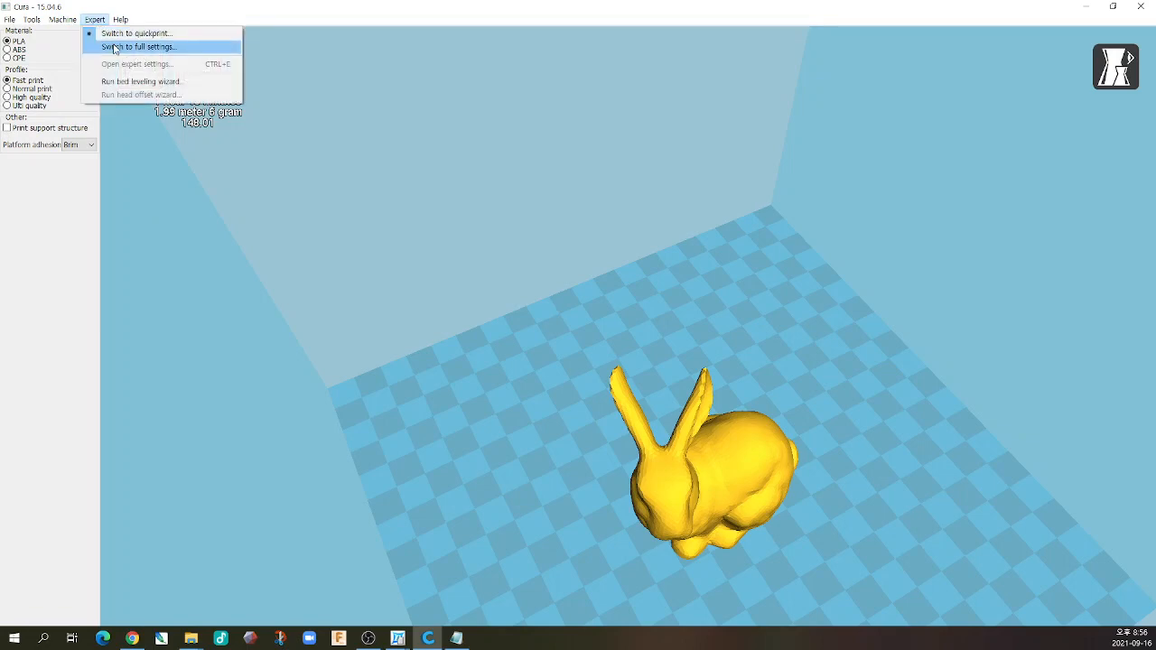
click(115, 47)
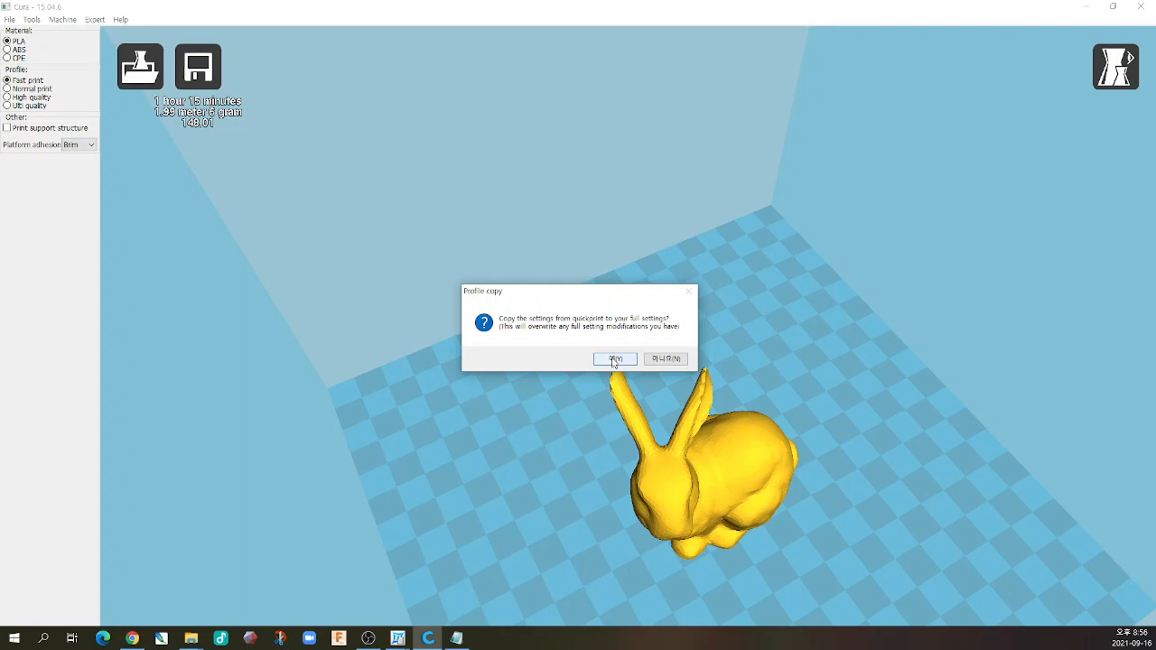
click(664, 361)
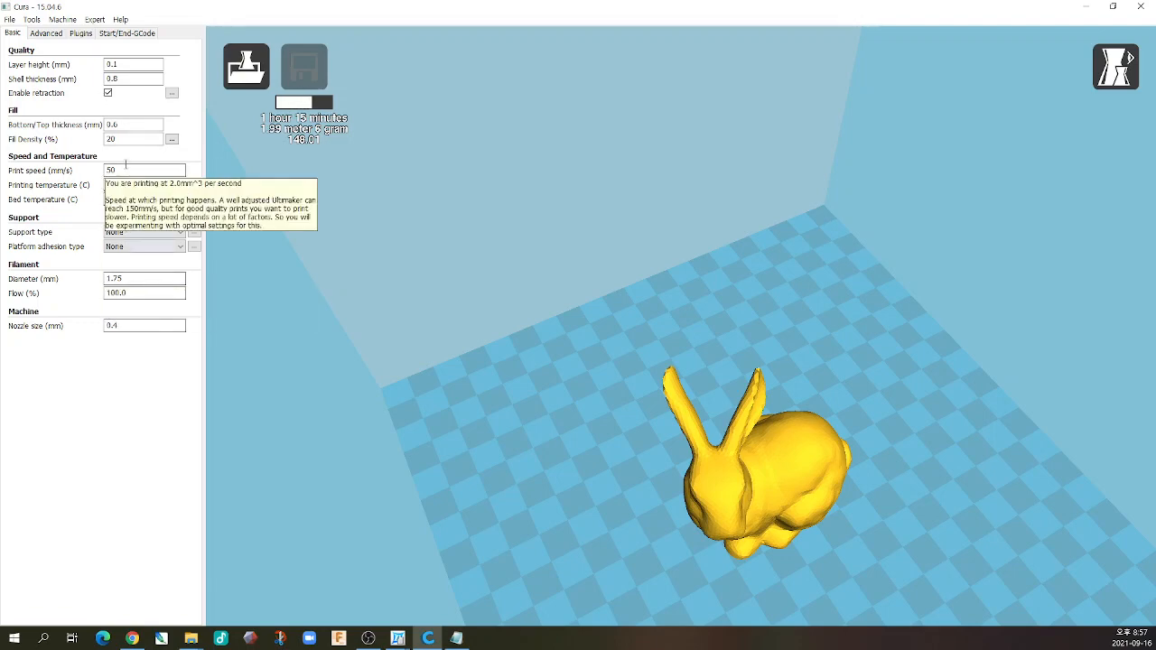
- Open the expert settings, examine the retraction, skirt, cool, infill, support and raft options, and close them unchanged
click(94, 19)
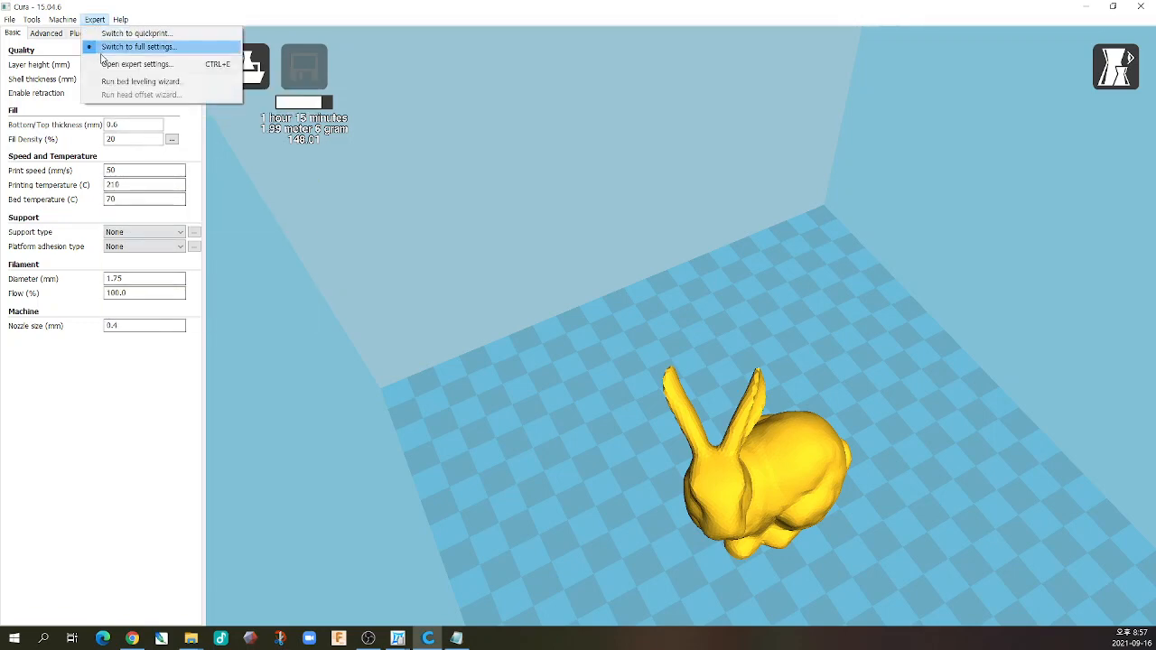
click(105, 64)
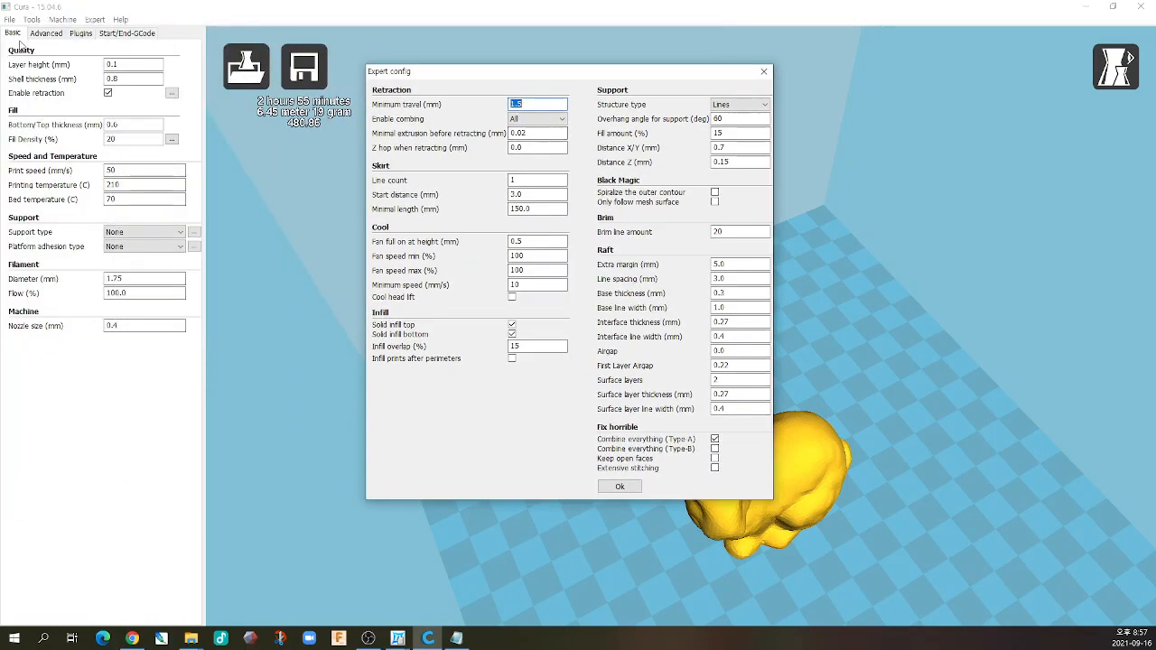
click(36, 34)
click(18, 33)
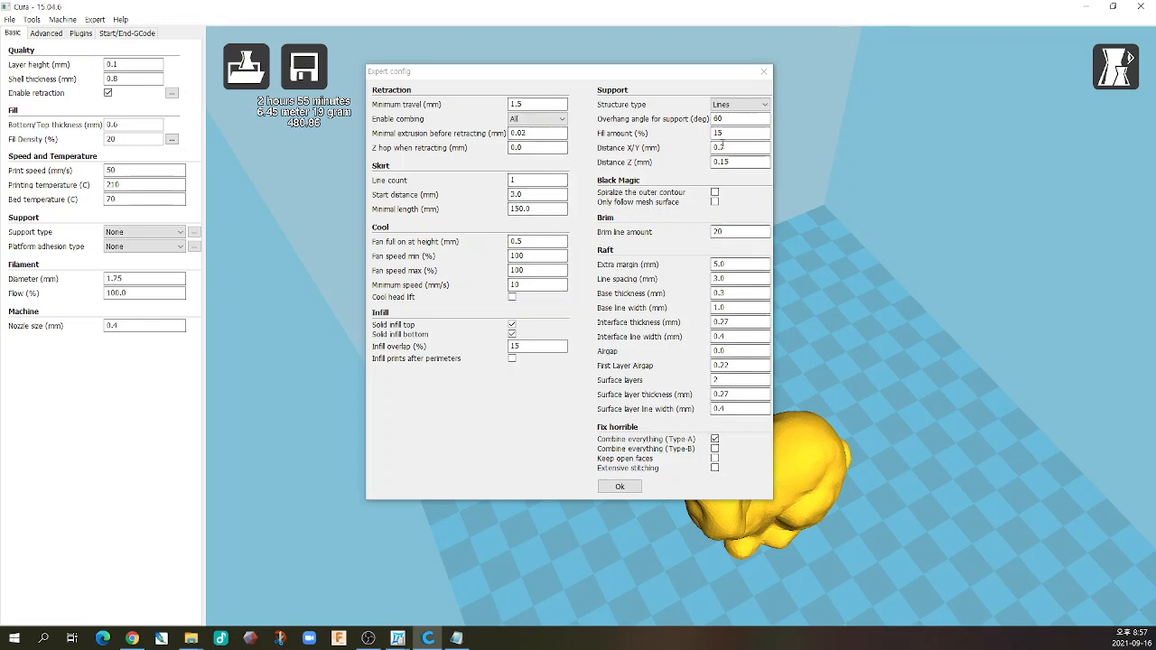
click(763, 70)
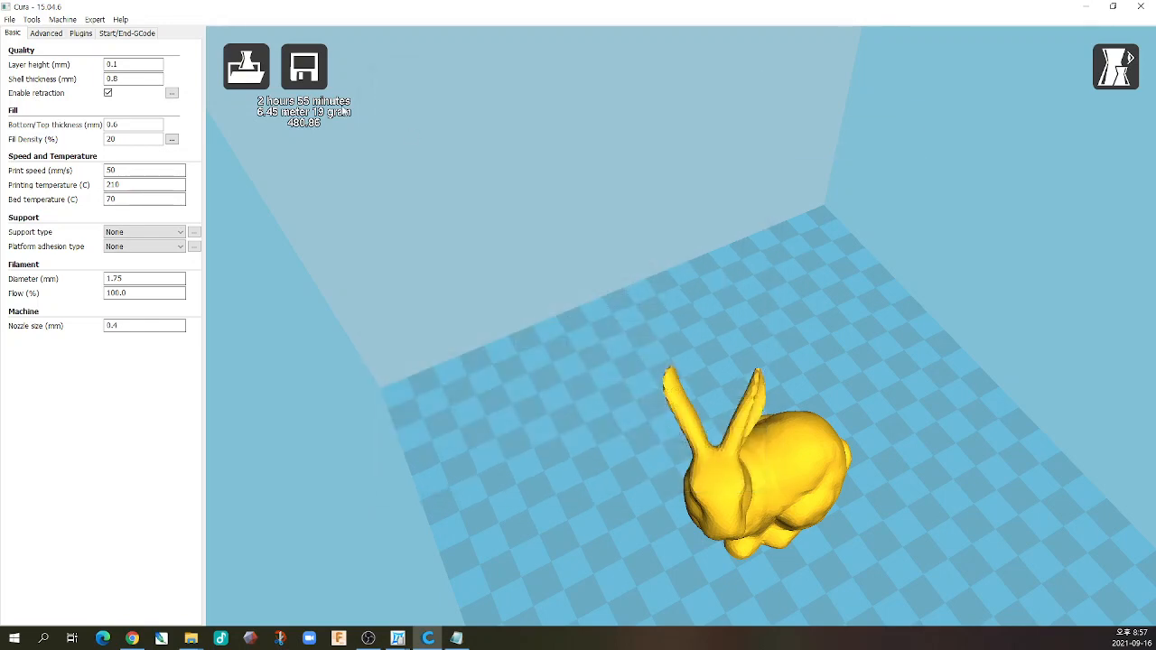
click(97, 20)
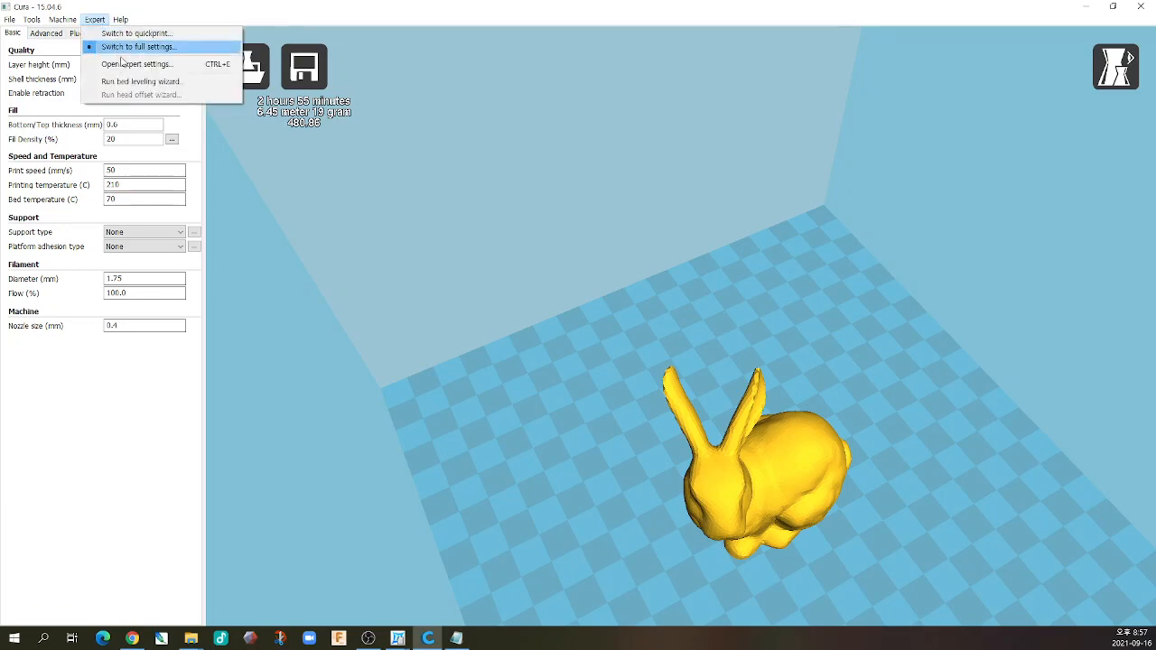
click(114, 47)
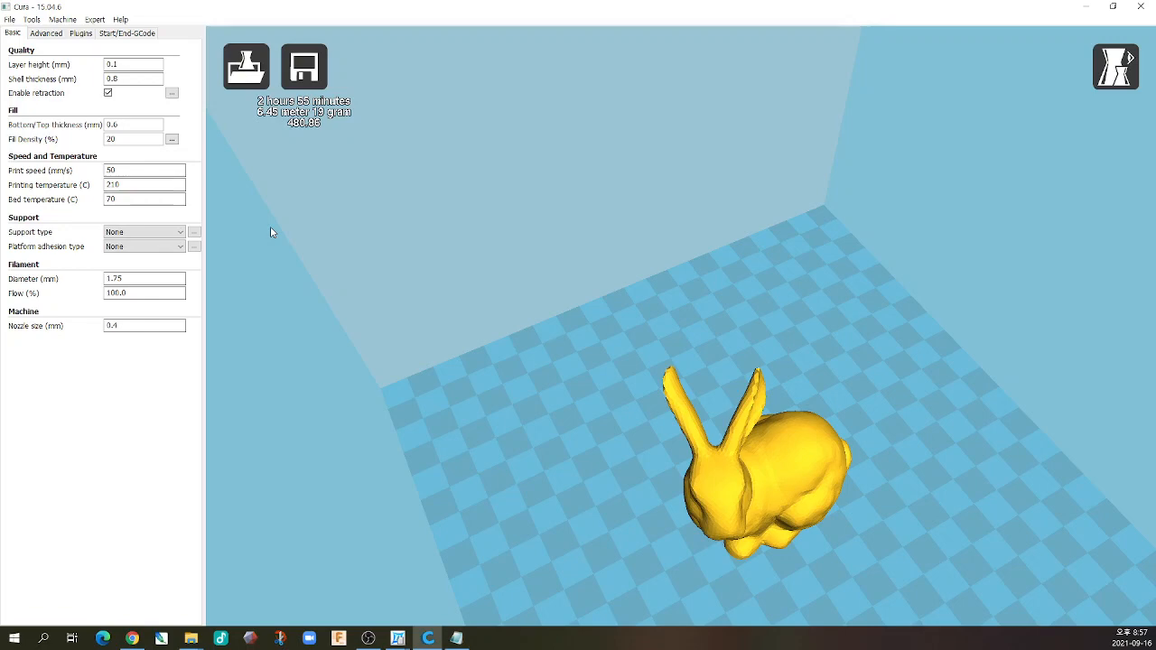
mouse_move(596, 346)
right_down()
mouse_move(558, 338)
mouse_move(594, 343)
right_up()
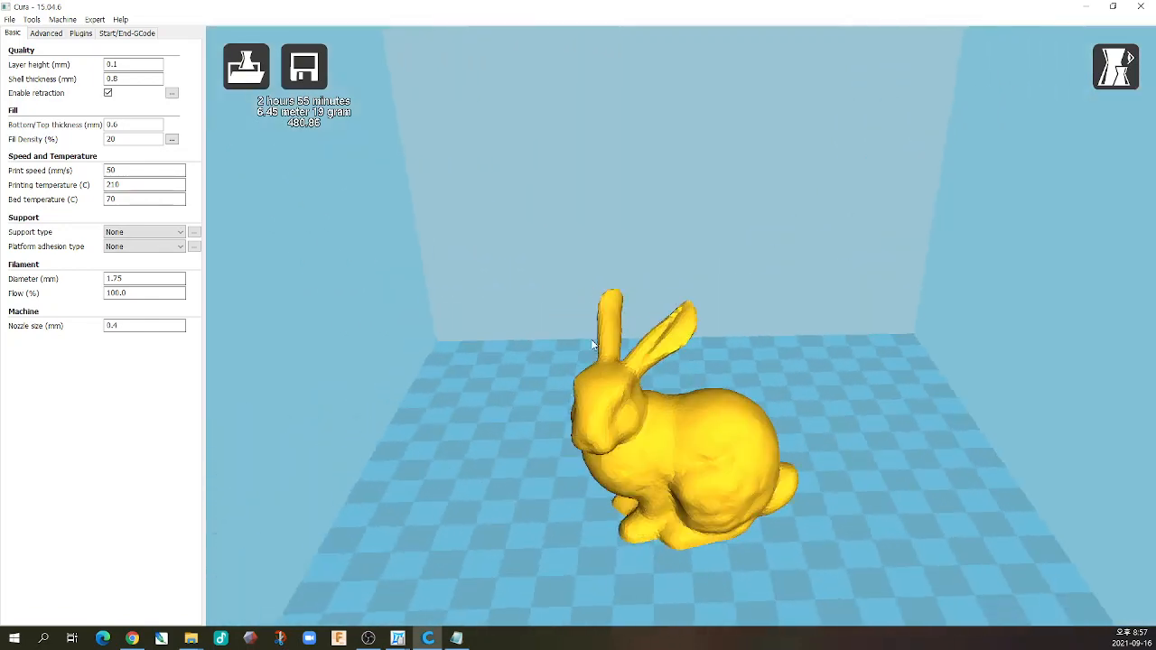
scroll(595, 350, up, 2)
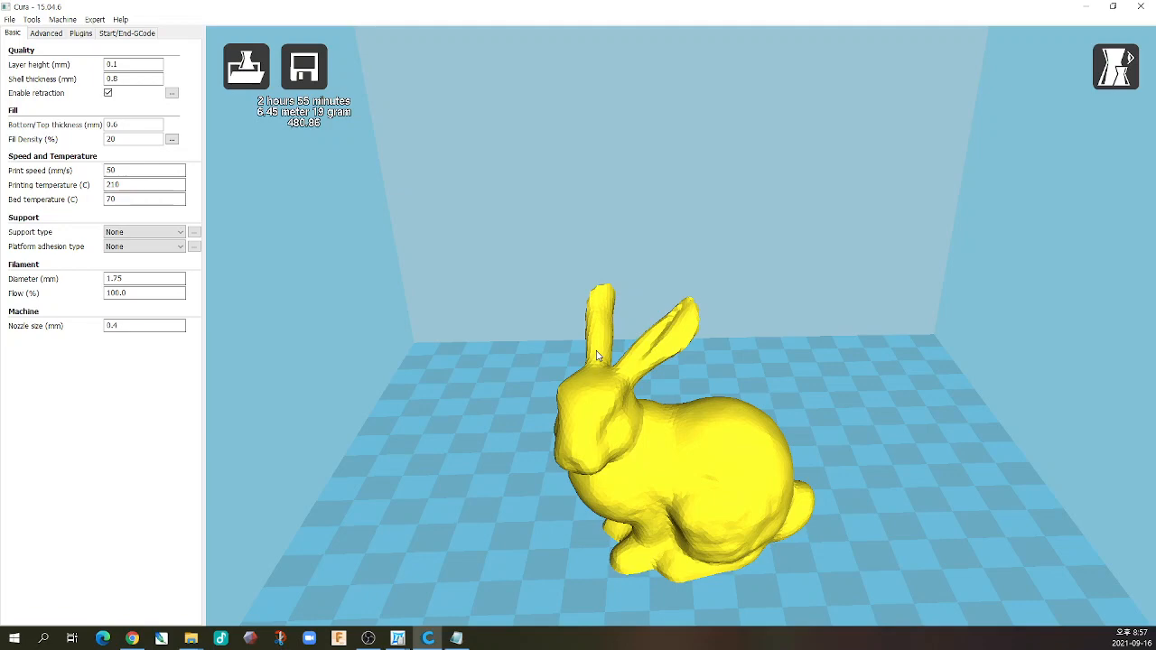
mouse_move(601, 357)
right_down()
mouse_move(587, 365)
mouse_move(608, 366)
right_up()
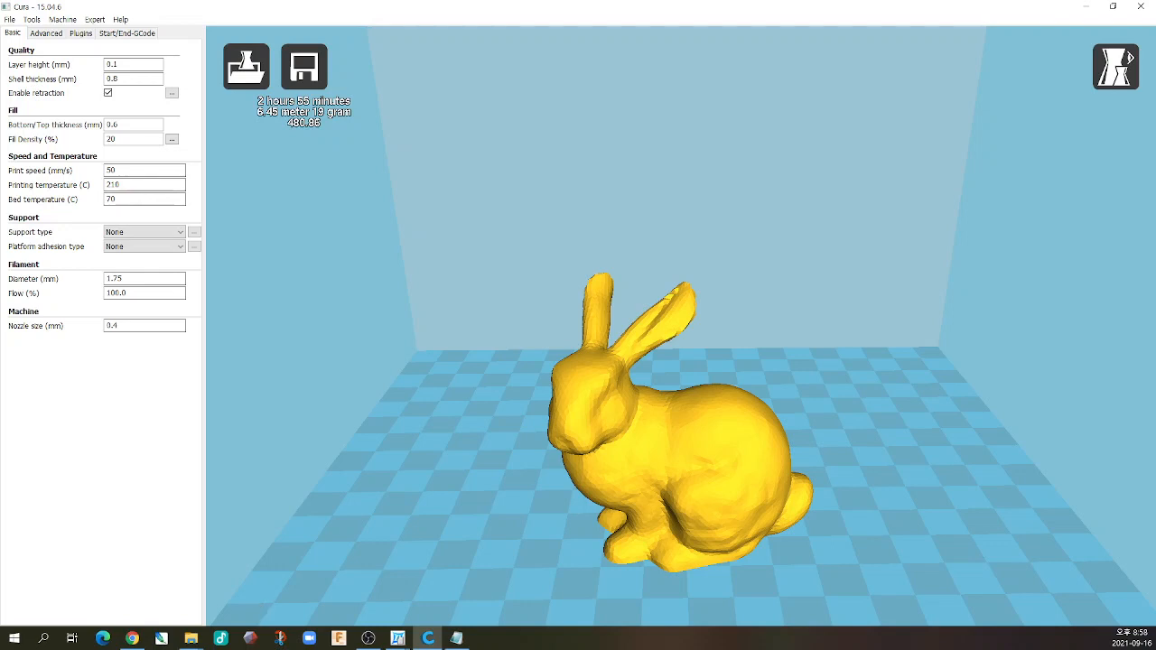
- Bring up the note with the blog link and look over the blog page offering the bunny.stl file
drag(0, 193, 697, 97)
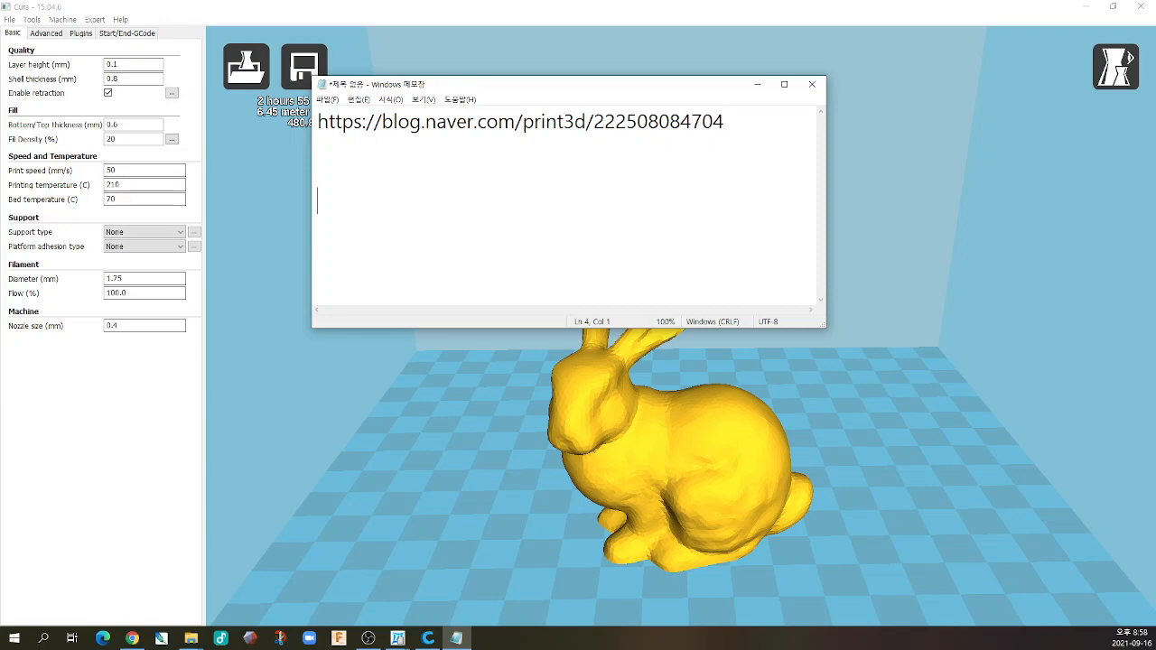
key(alt+Tab)
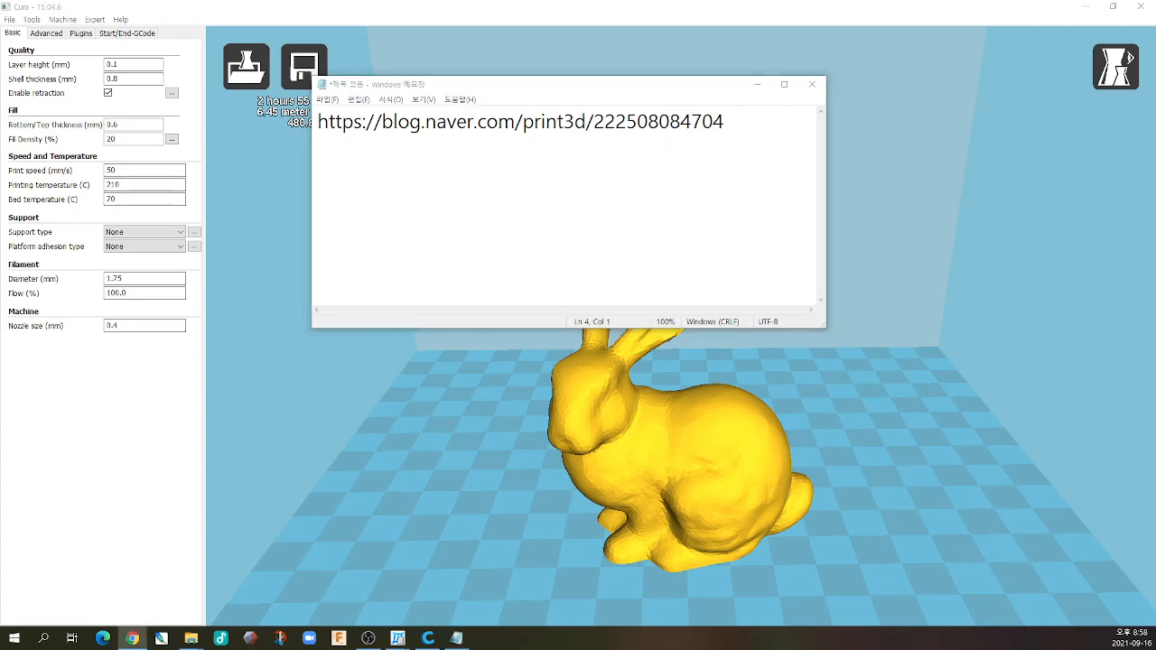
drag(0, 149, 568, 161)
scroll(502, 328, up, 1)
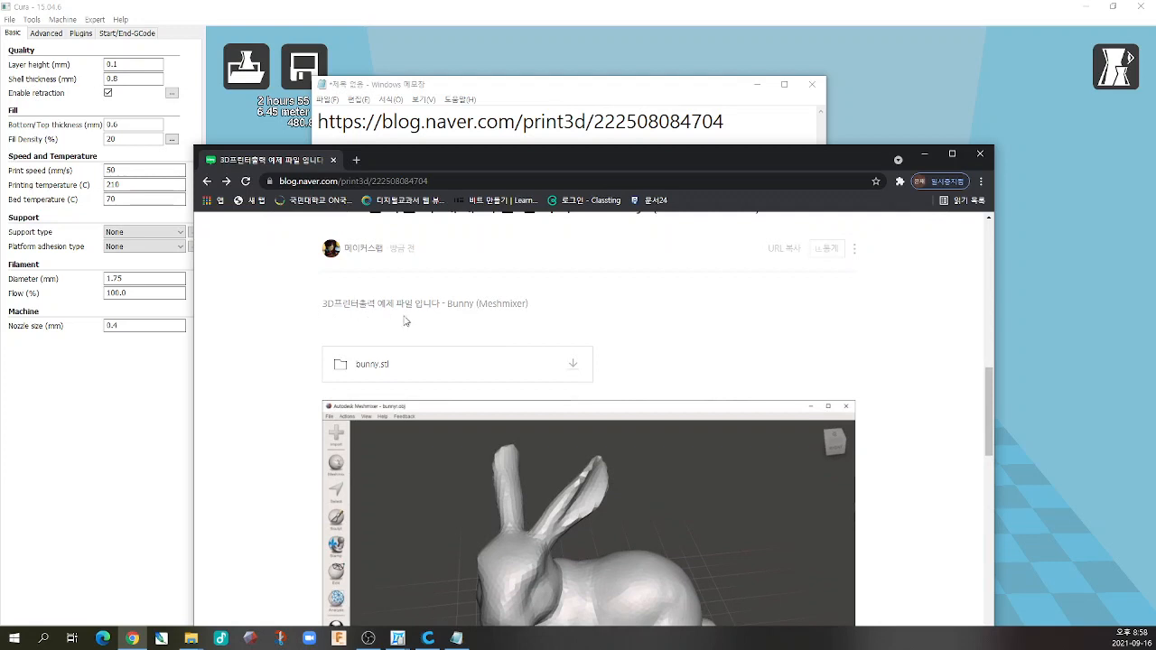
scroll(427, 321, down, 2)
scroll(442, 321, up, 1)
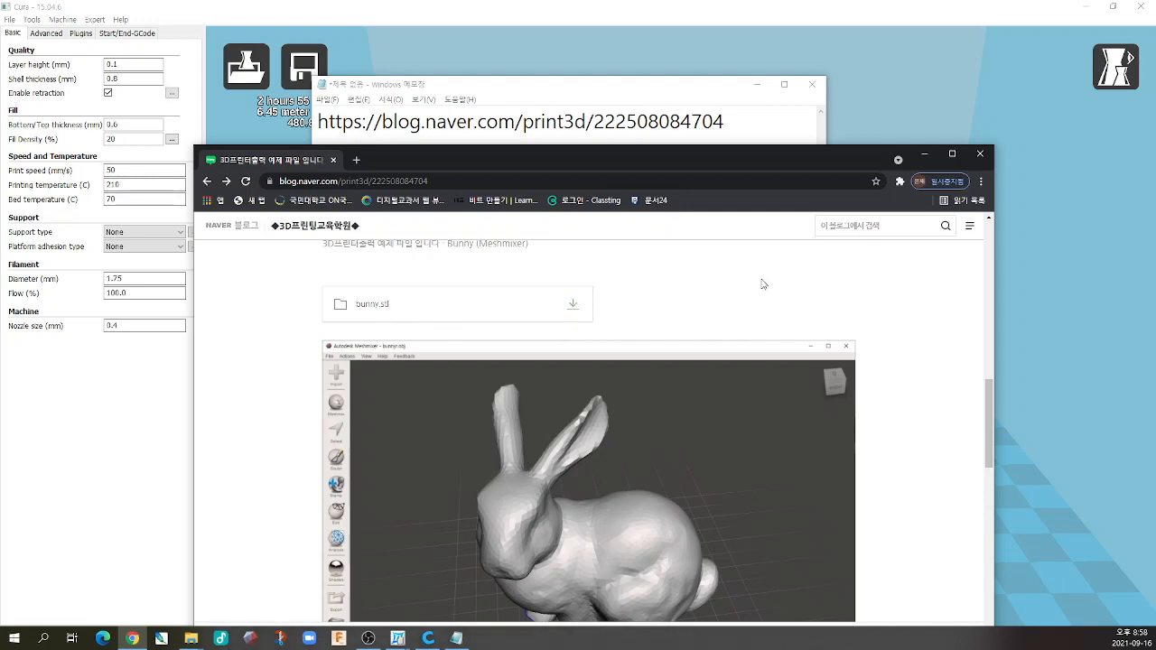
- Close the browser window and the Notepad note without saving the note
click(981, 154)
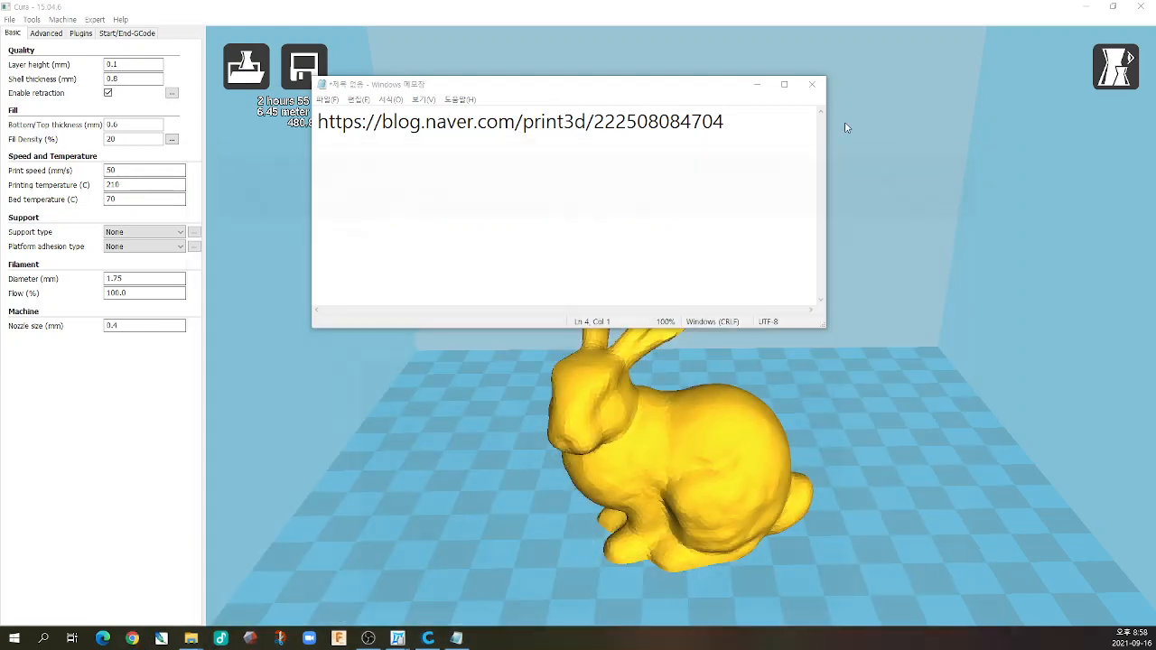
click(811, 84)
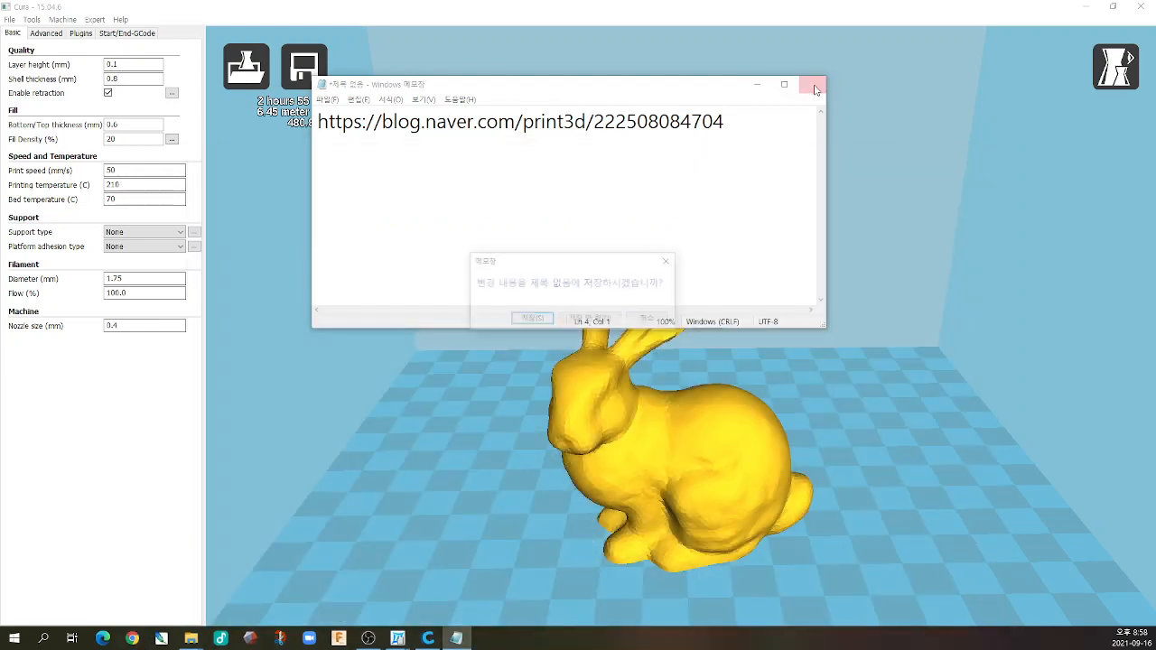
click(590, 319)
right_drag(764, 377, 717, 425)
scroll(717, 426, down, 6)
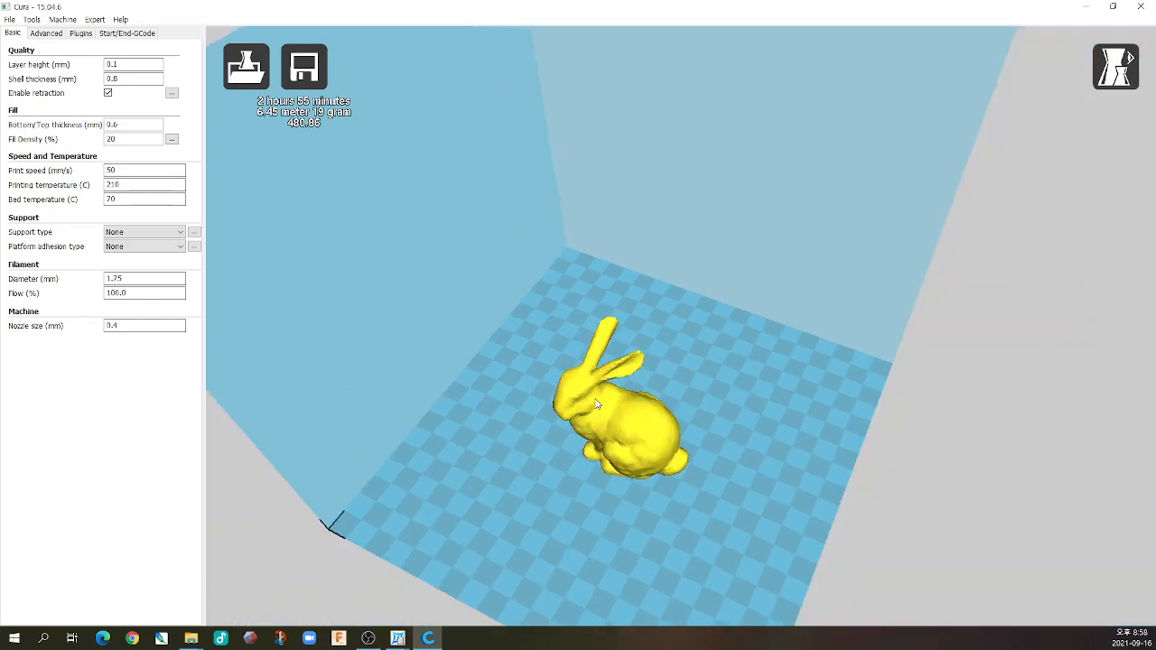
scroll(690, 403, up, 6)
mouse_move(686, 405)
right_down()
mouse_move(699, 379)
mouse_move(651, 390)
mouse_move(680, 391)
right_up()
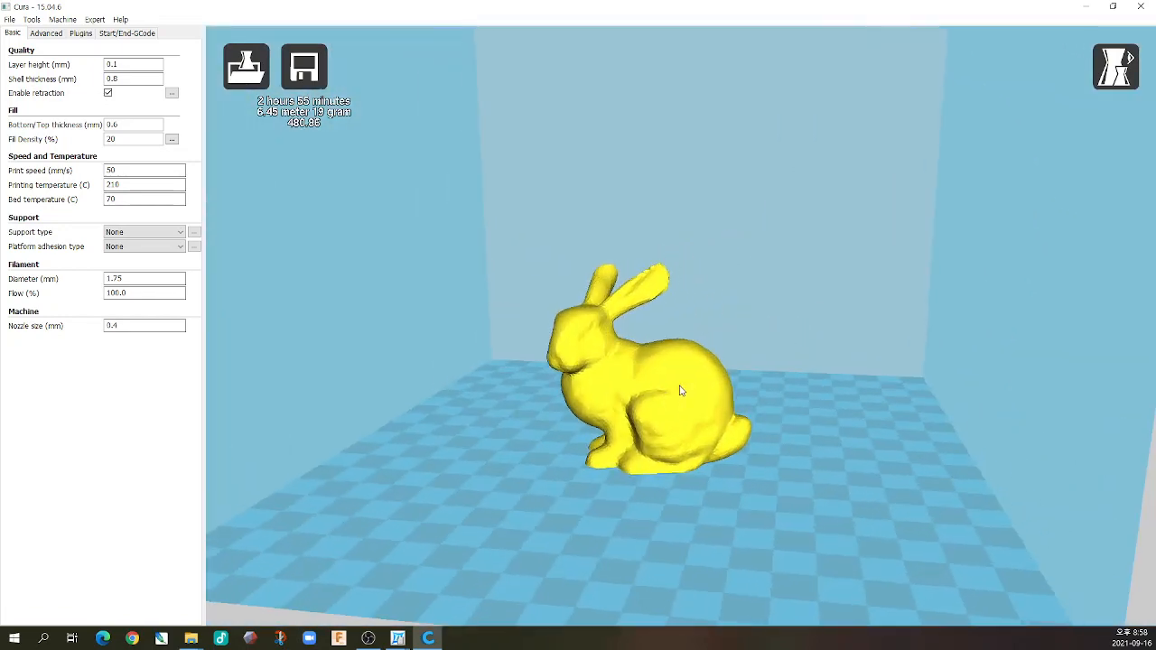
scroll(591, 396, up, 2)
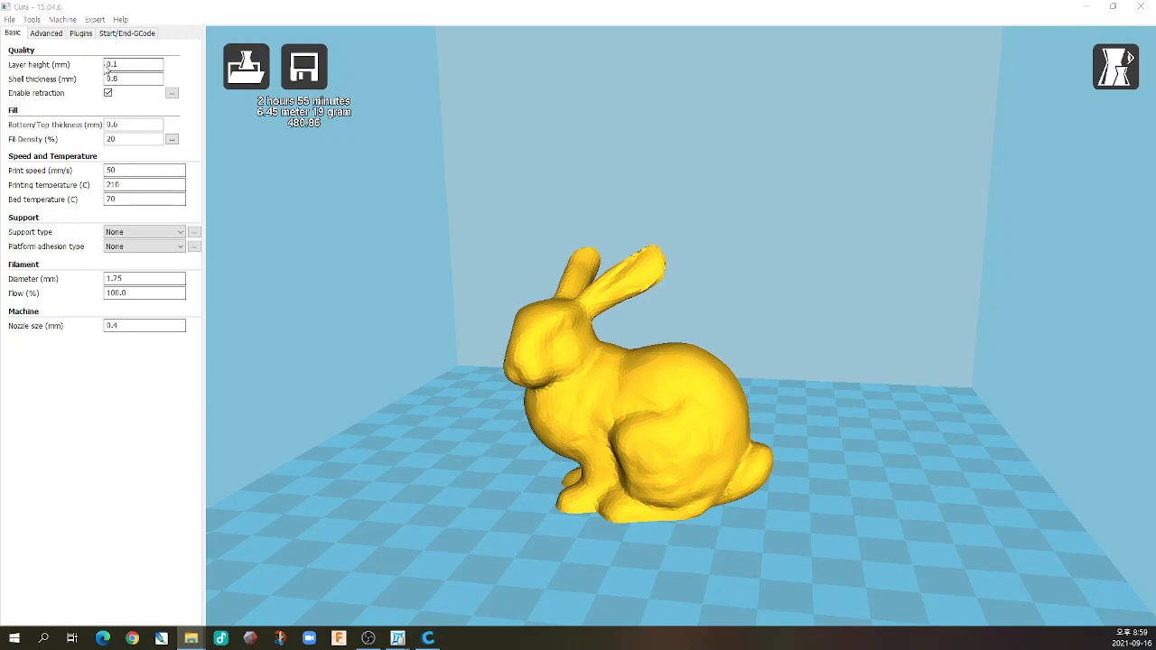
- Set the layer height to 0.2 mm, and review the advanced settings before returning to the basic ones
click(138, 66)
key(BackSpace)
text(2)
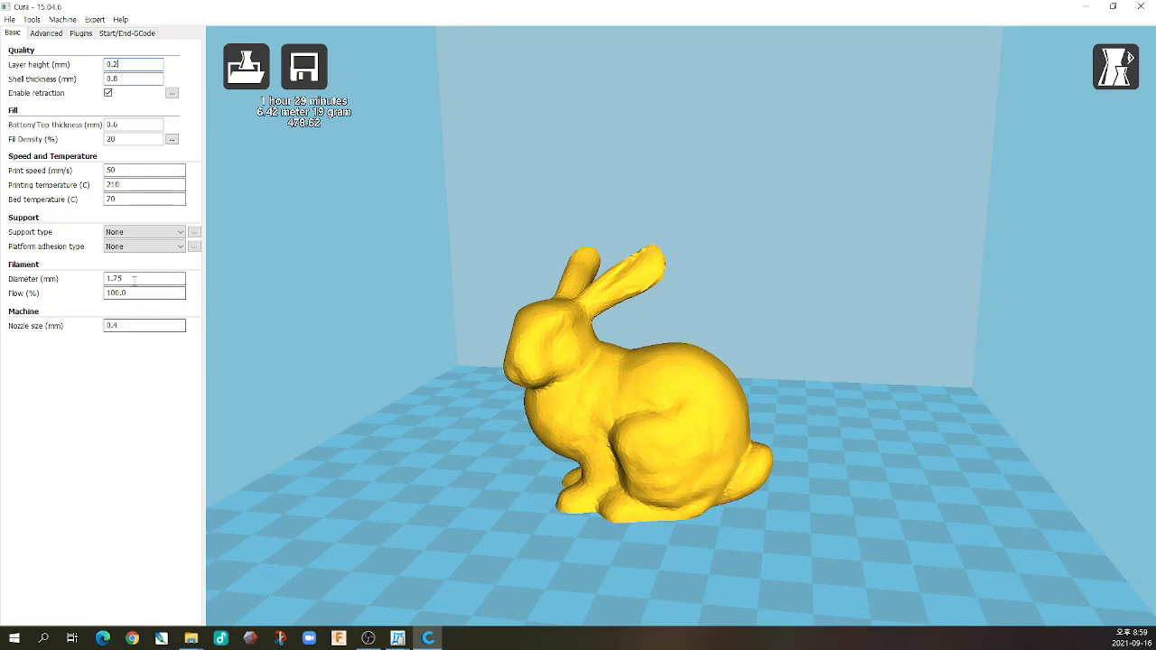
click(36, 34)
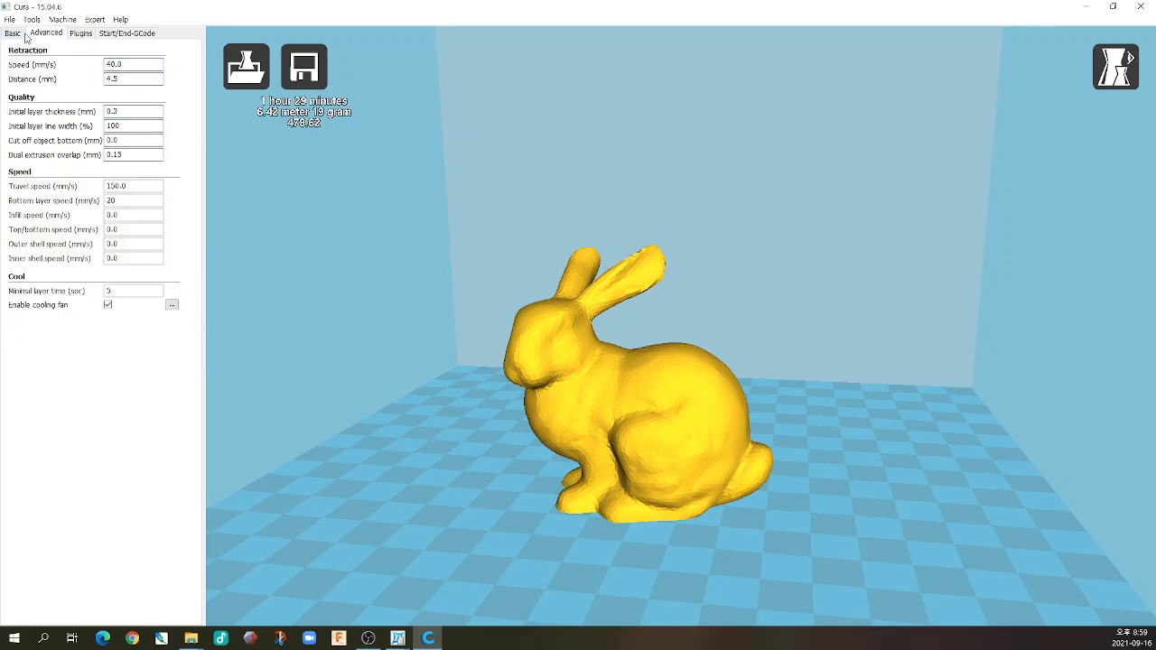
click(16, 35)
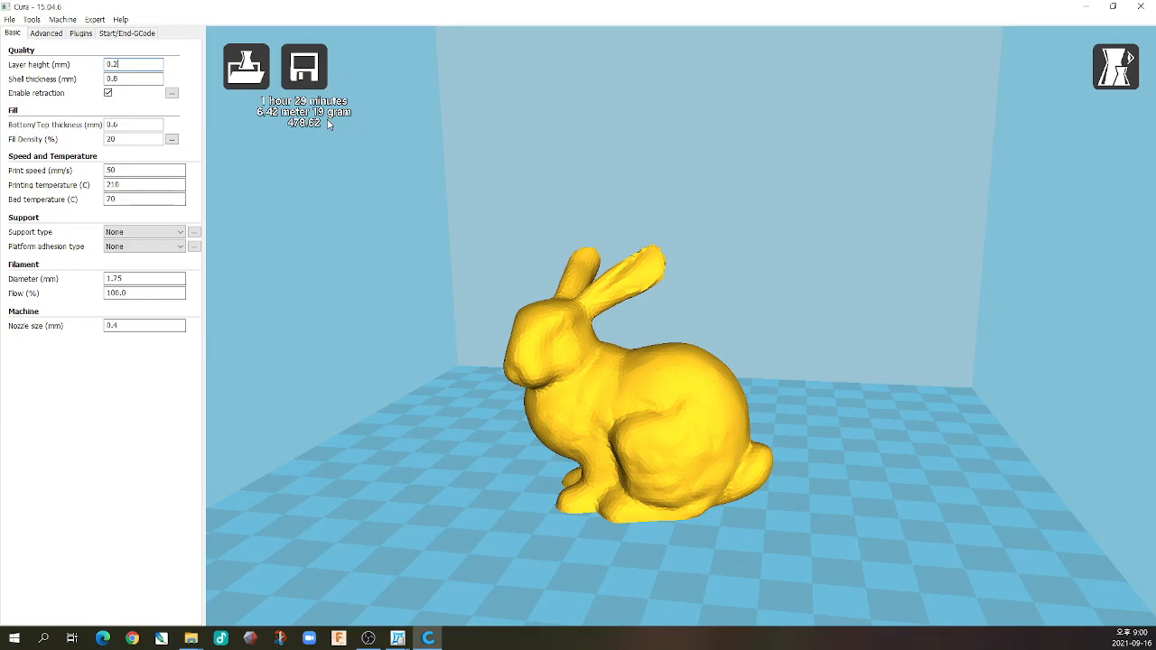
- Select the rabbit, examine its dimensions in the Scale tool, and deselect it without changes
right_drag(400, 265, 461, 357)
scroll(461, 353, down, 8)
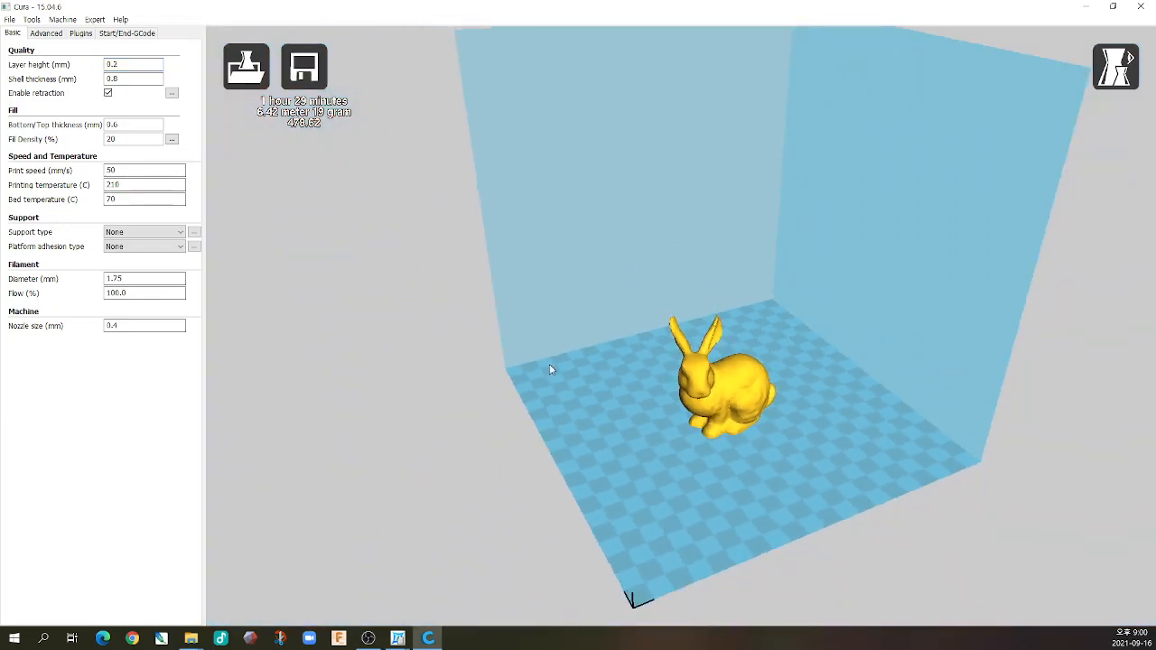
scroll(578, 375, up, 5)
right_drag(609, 397, 553, 438)
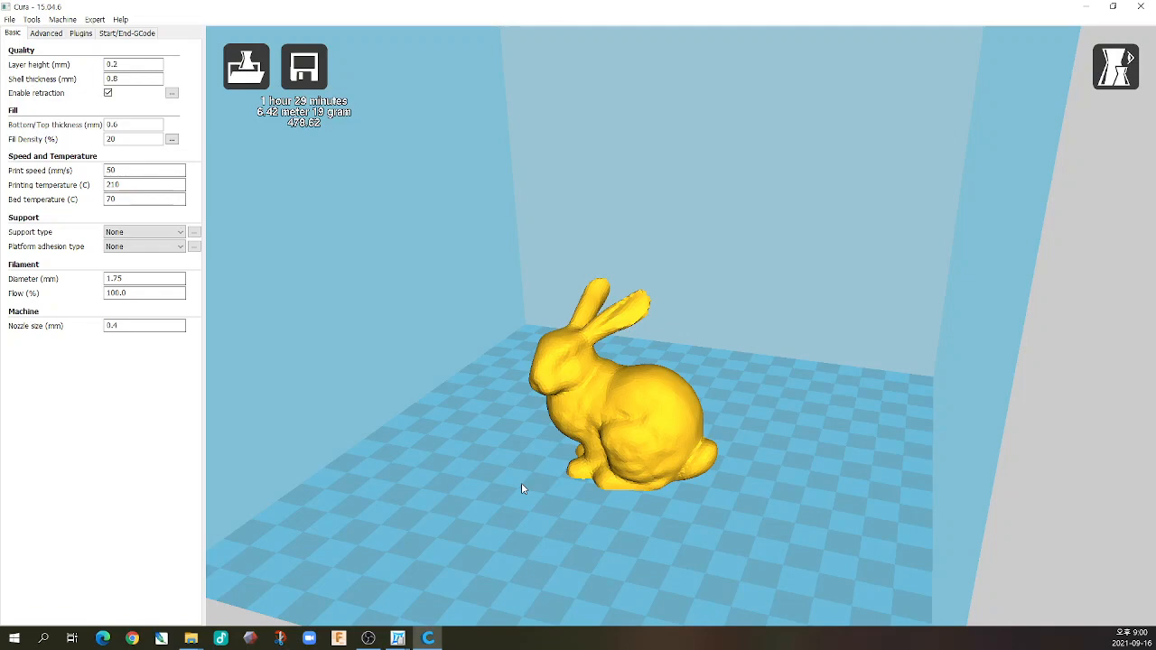
right_drag(540, 483, 546, 484)
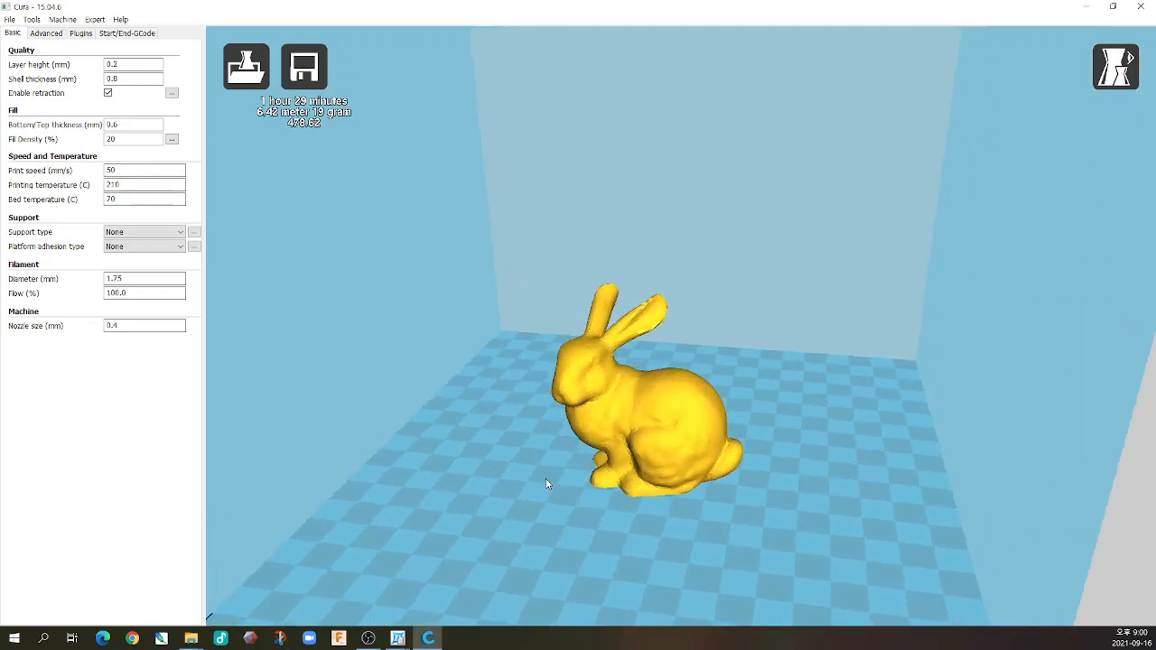
click(678, 397)
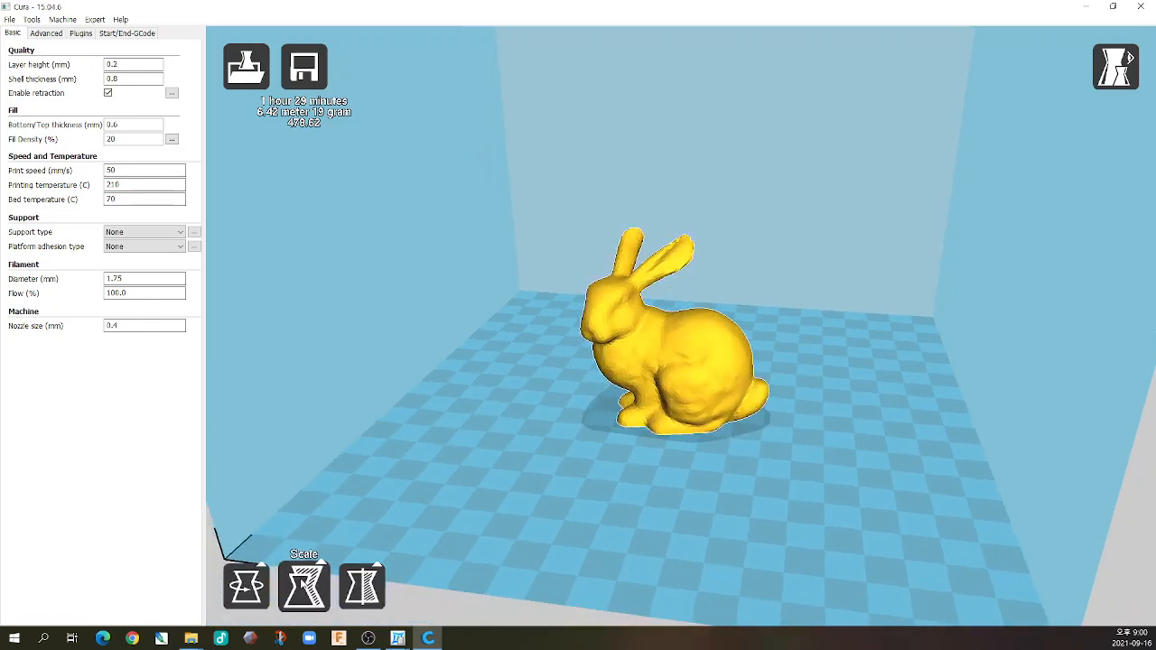
click(304, 585)
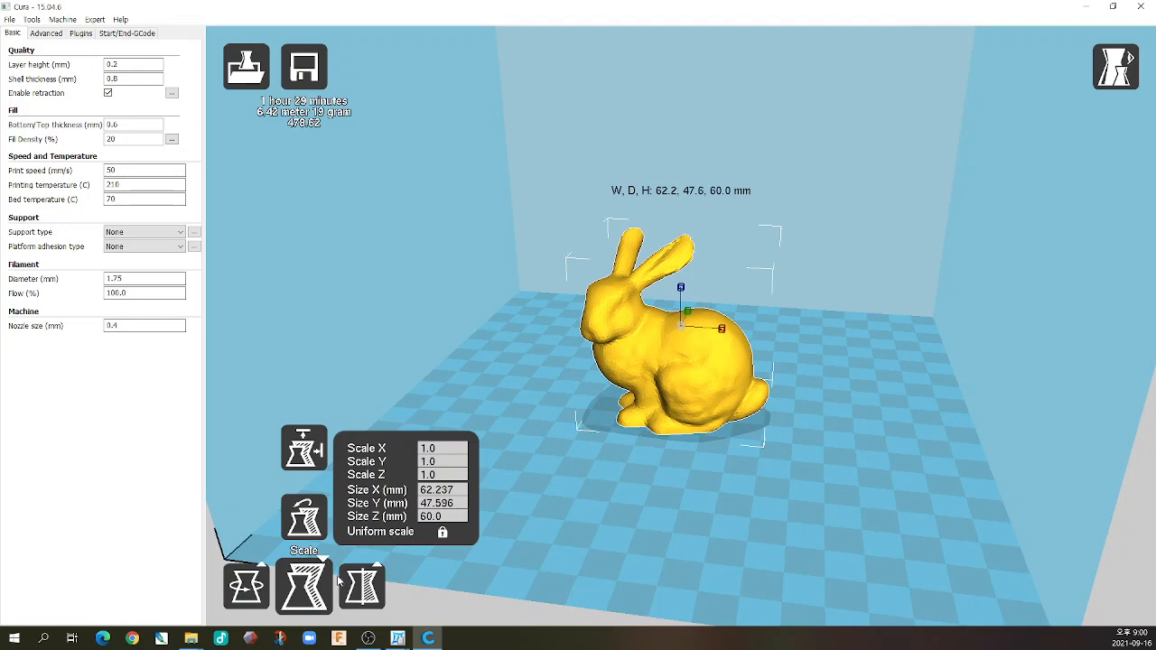
click(561, 510)
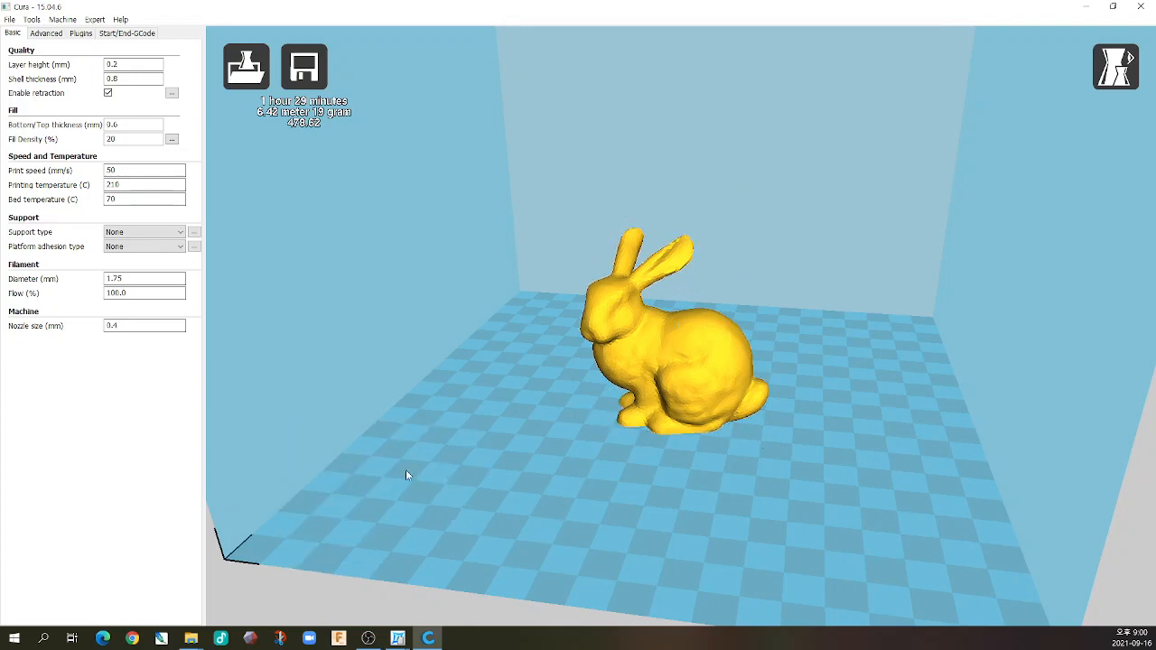
- Compare the basic and advanced print settings without changing any values
right_drag(513, 402, 550, 407)
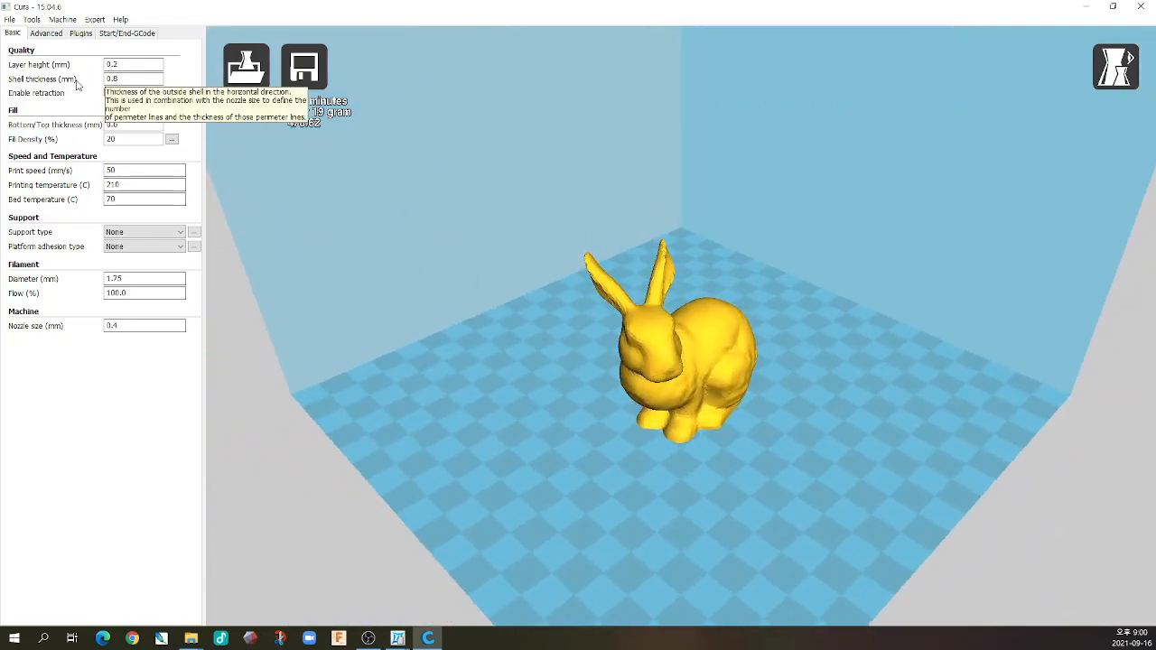
click(45, 34)
click(16, 34)
click(43, 35)
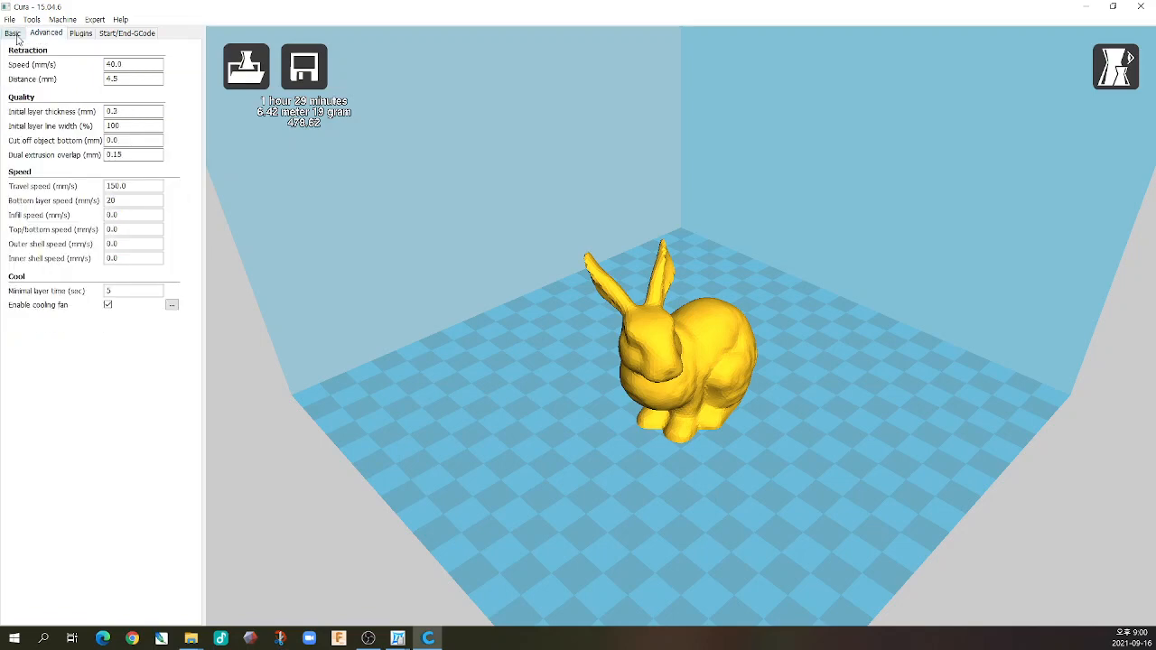
click(14, 34)
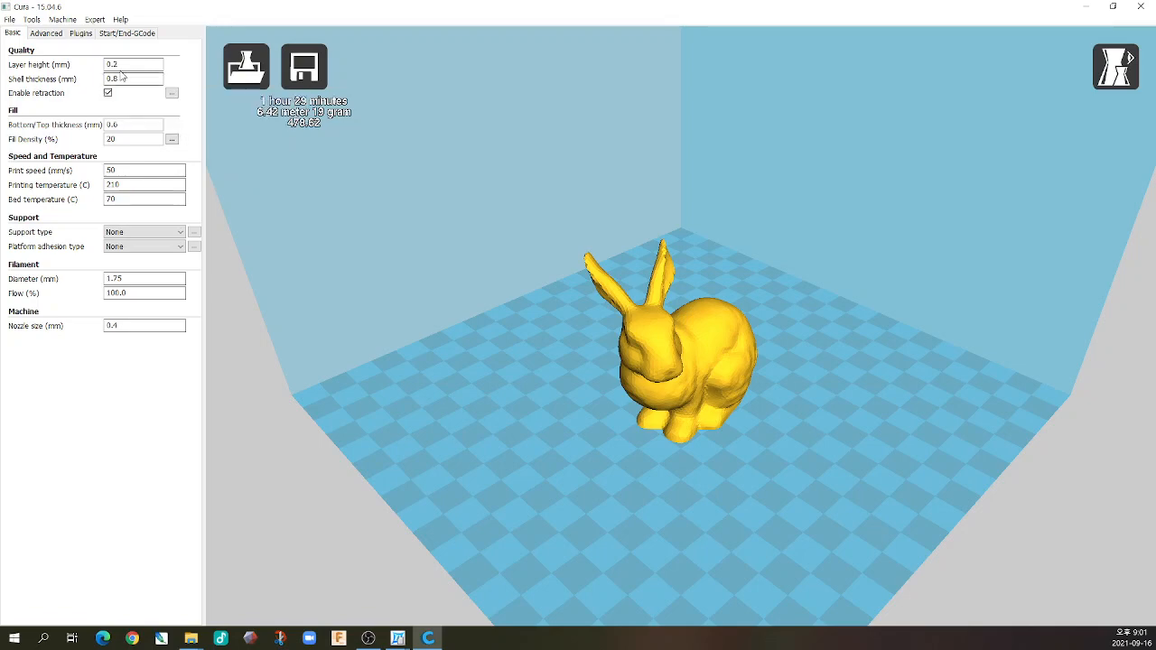
mouse_move(135, 175)
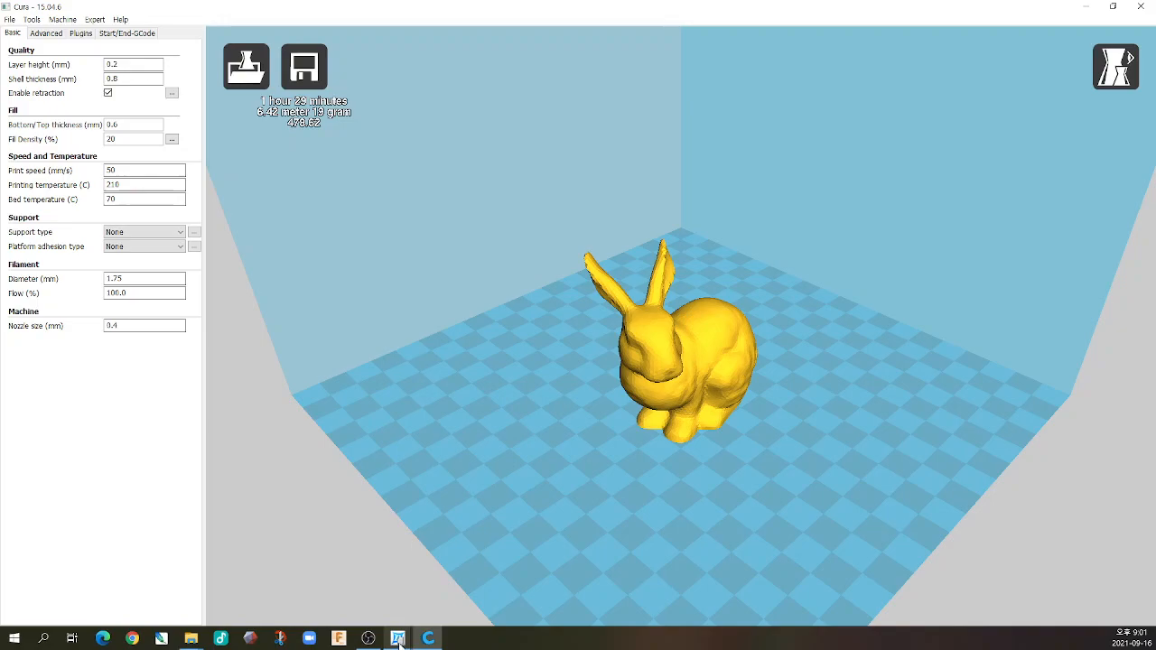
- Switch to the manual in DaView, read page 18 with the default settings for a Delta printer with PLA, and minimize it
mouse_move(397, 638)
click(356, 589)
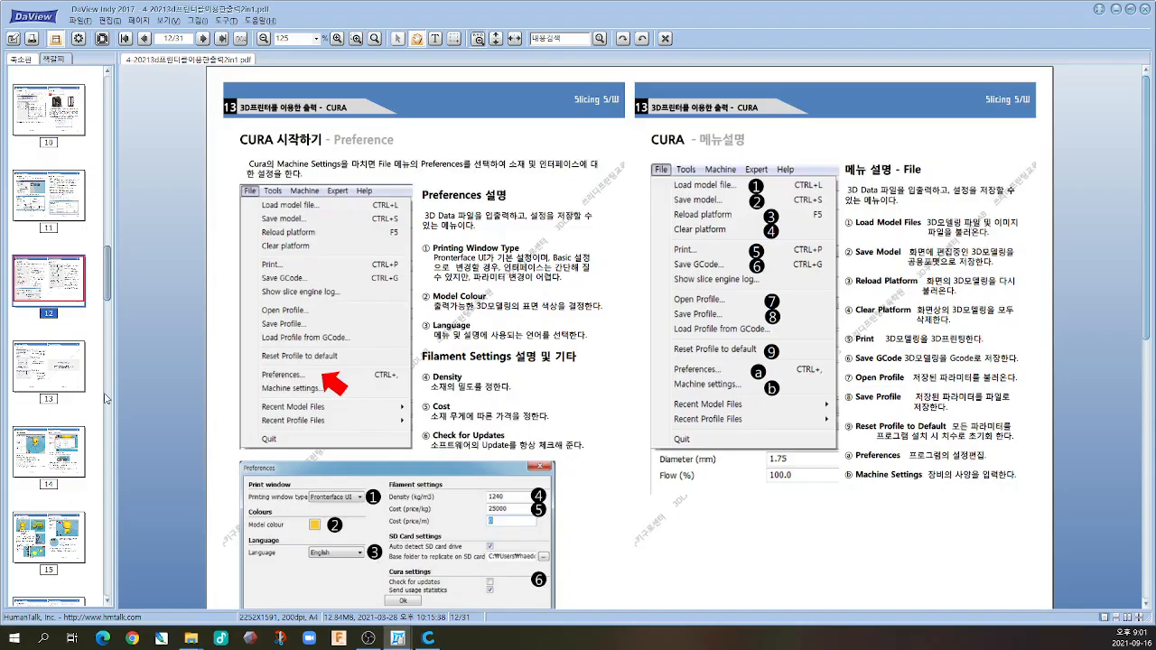
click(71, 370)
scroll(71, 374, down, 1)
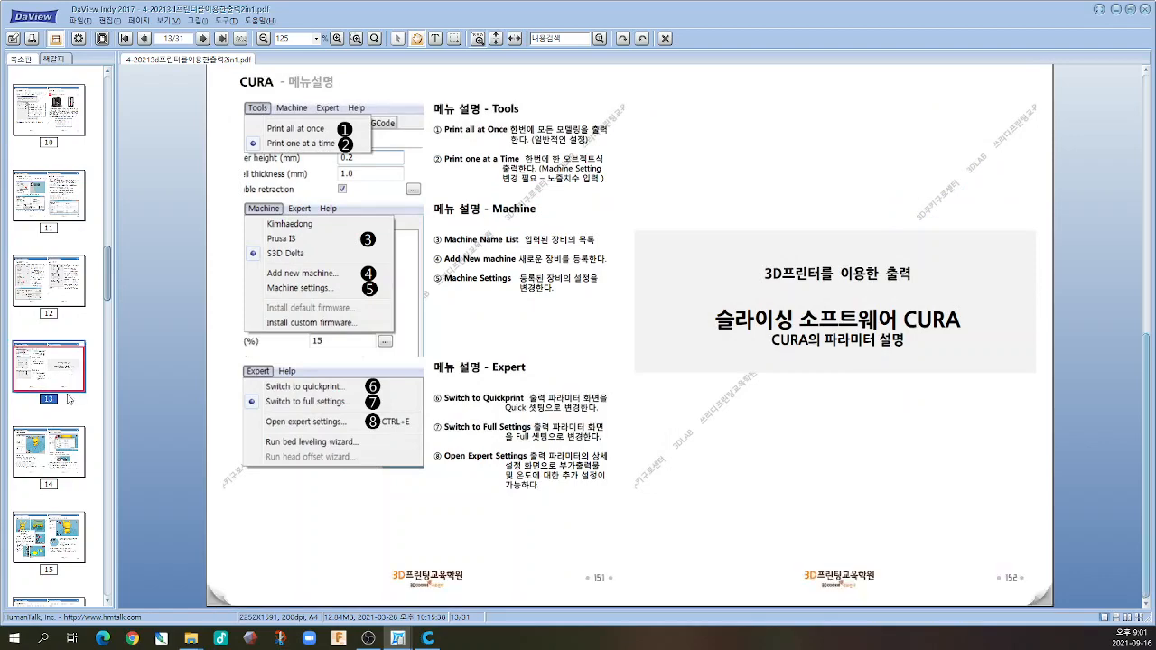
click(56, 447)
scroll(56, 449, down, 3)
scroll(54, 453, down, 5)
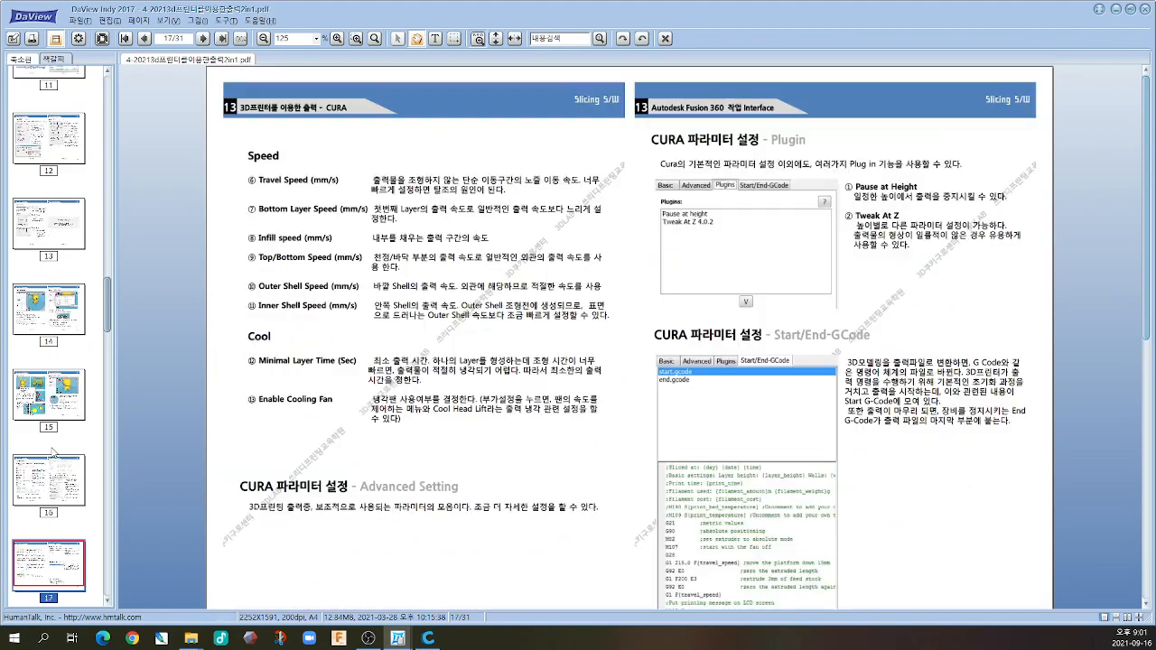
scroll(54, 454, down, 1)
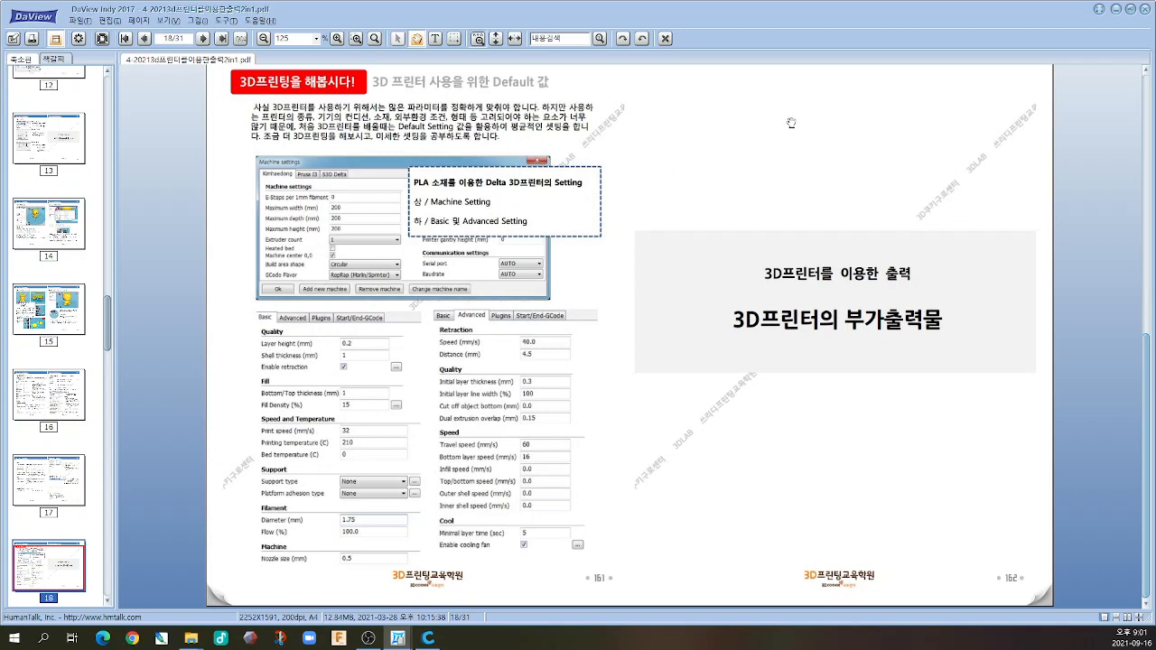
click(1116, 11)
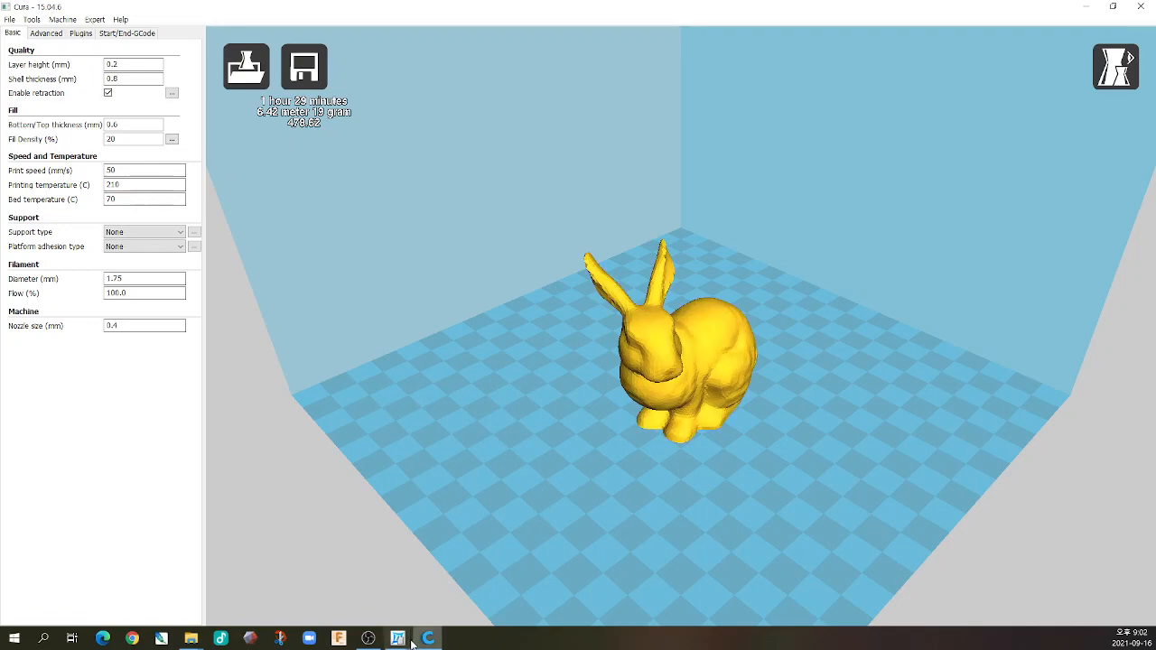
- Reopen the manual in DaView, resize its window to a smaller one, move it clear of the Cura workspace, and return to Cura
mouse_move(394, 639)
click(341, 596)
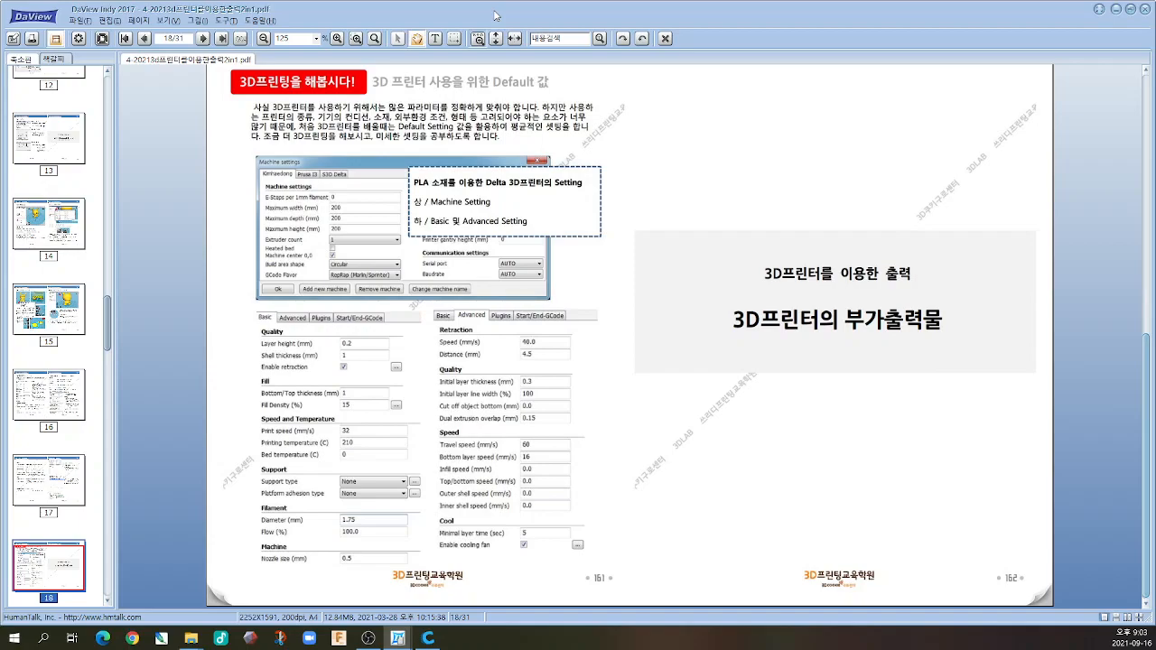
double_click(495, 15)
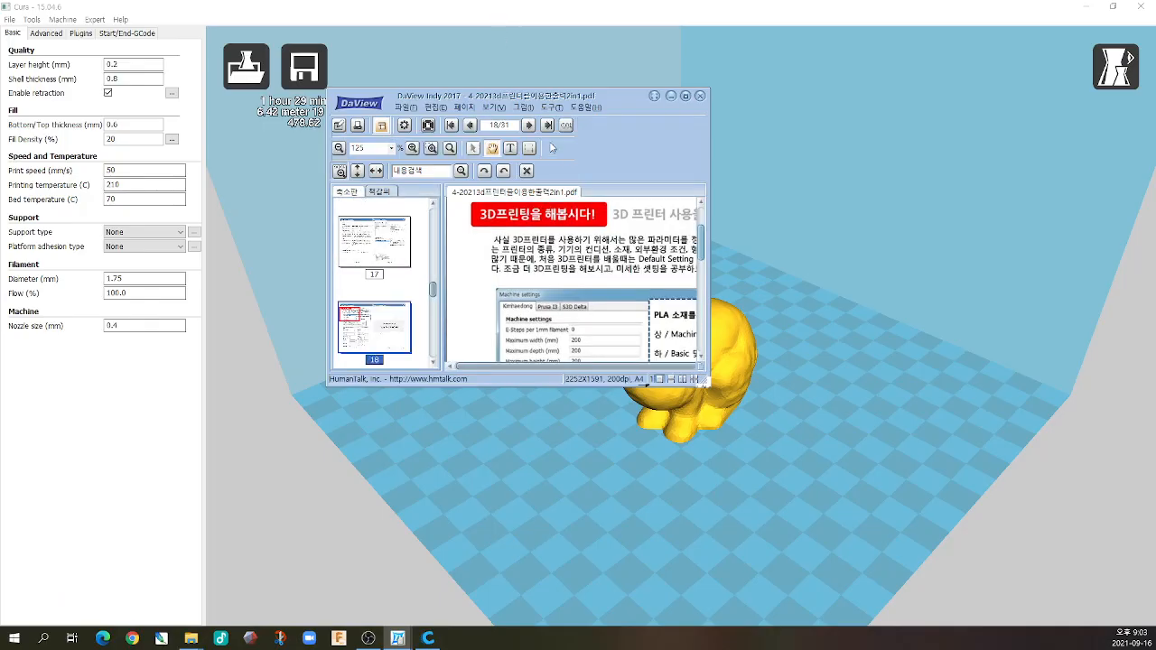
drag(578, 95, 614, 46)
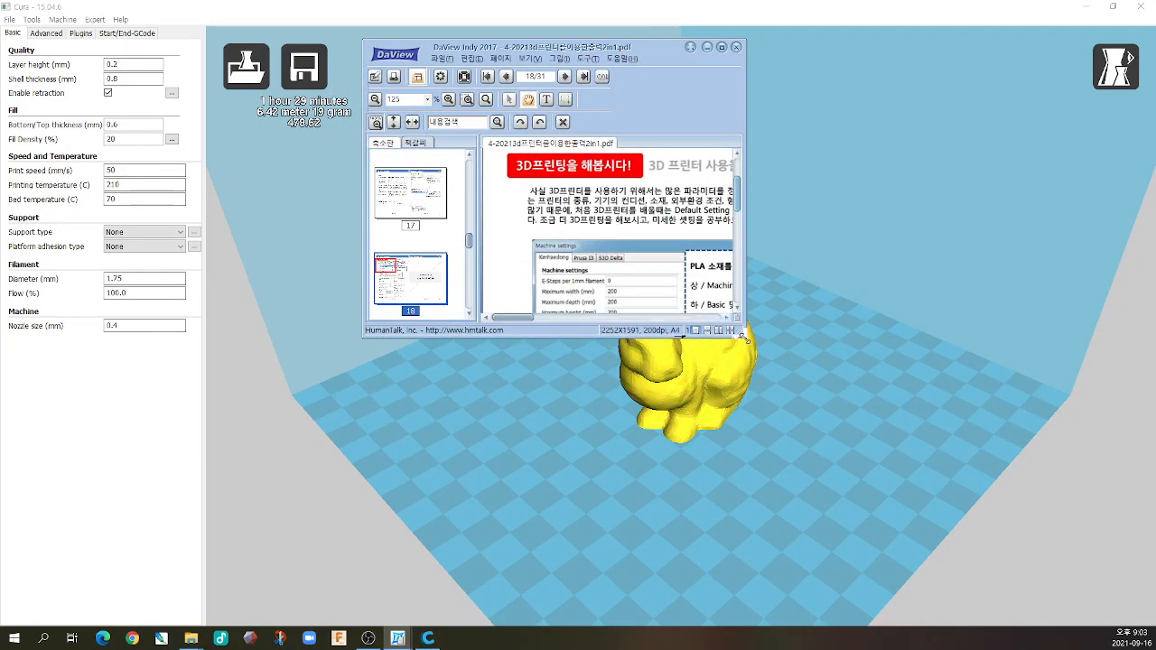
drag(868, 491, 987, 618)
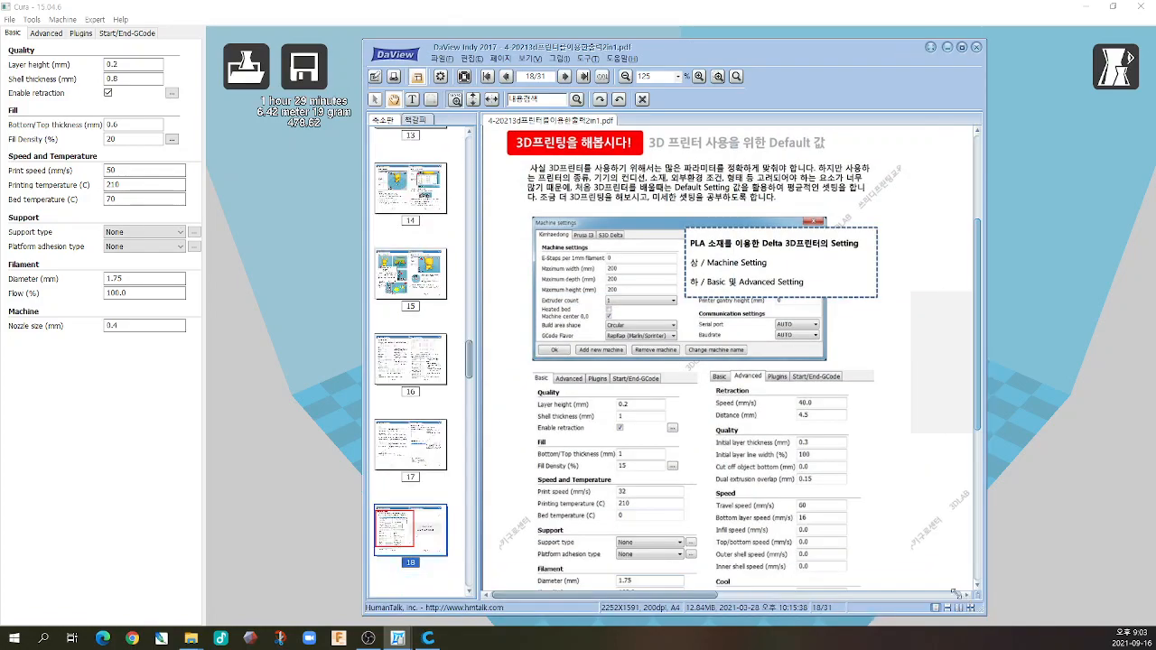
drag(795, 48, 786, 2)
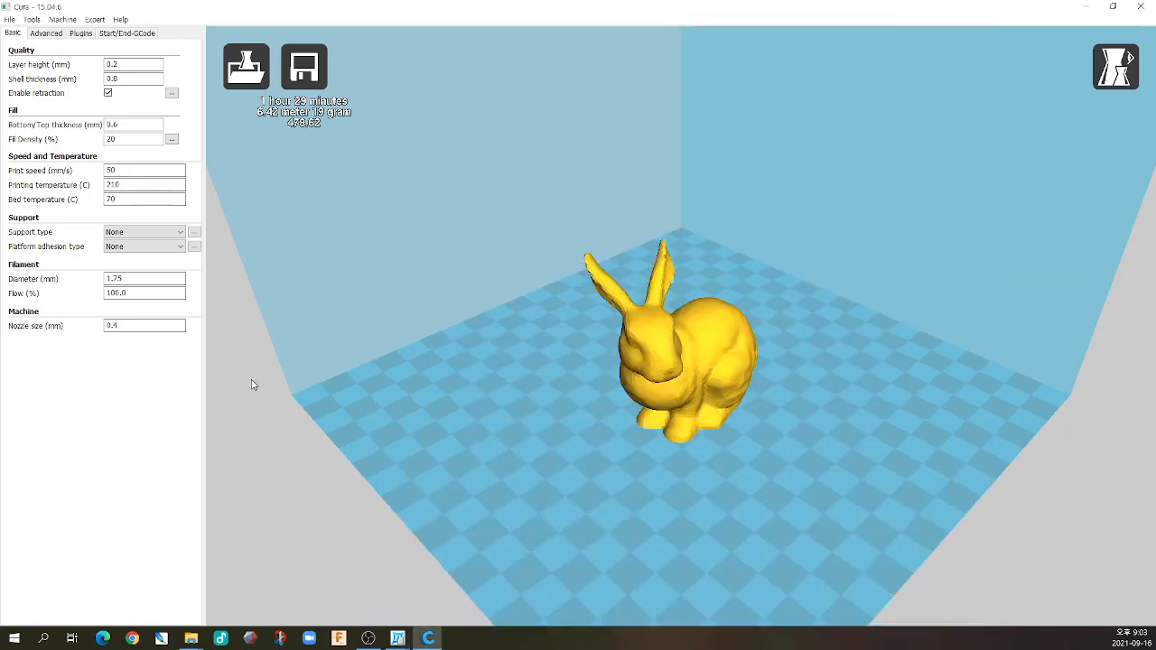
click(254, 385)
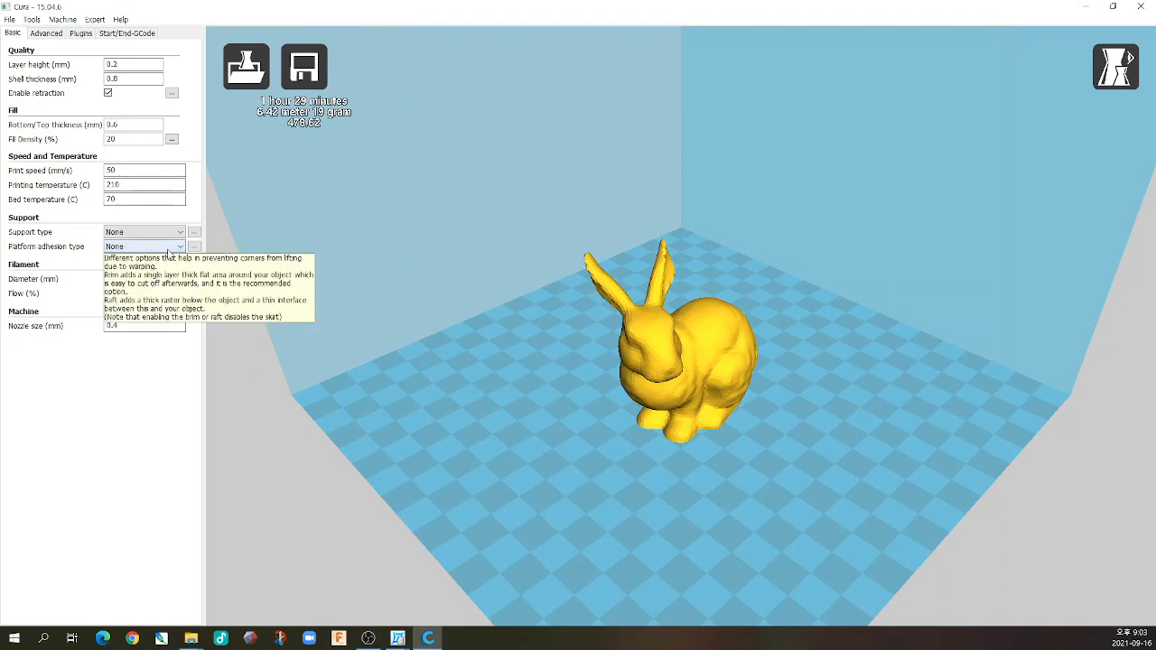
- Set the bottom/top thickness to 1 mm and the fill density to 12%
click(124, 64)
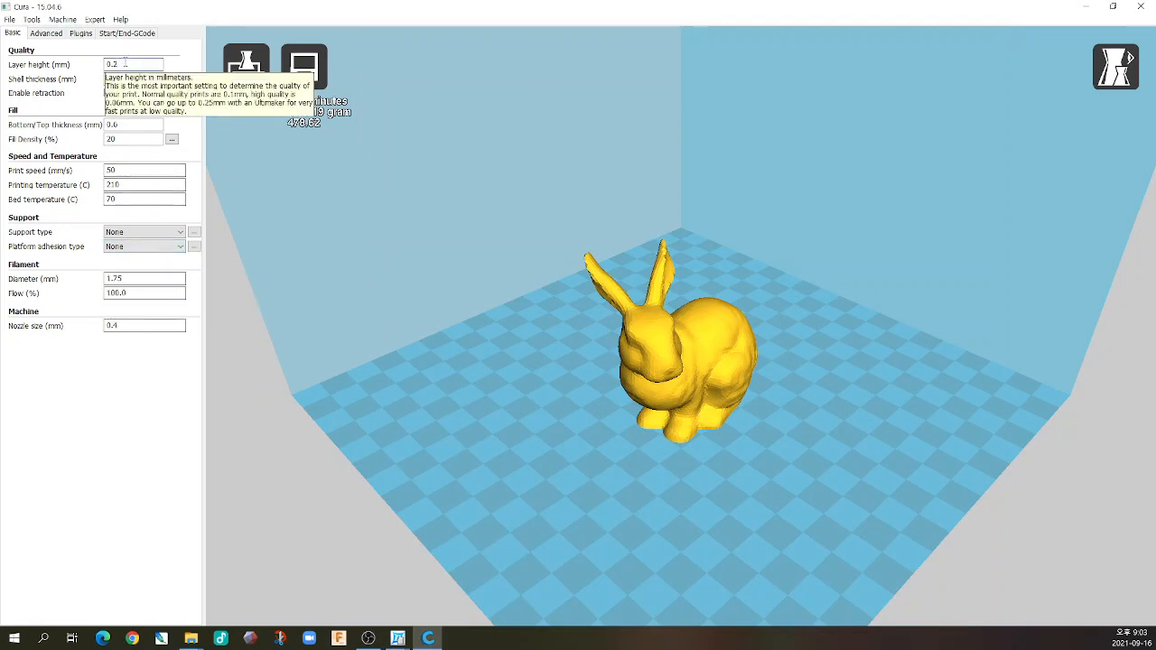
click(131, 78)
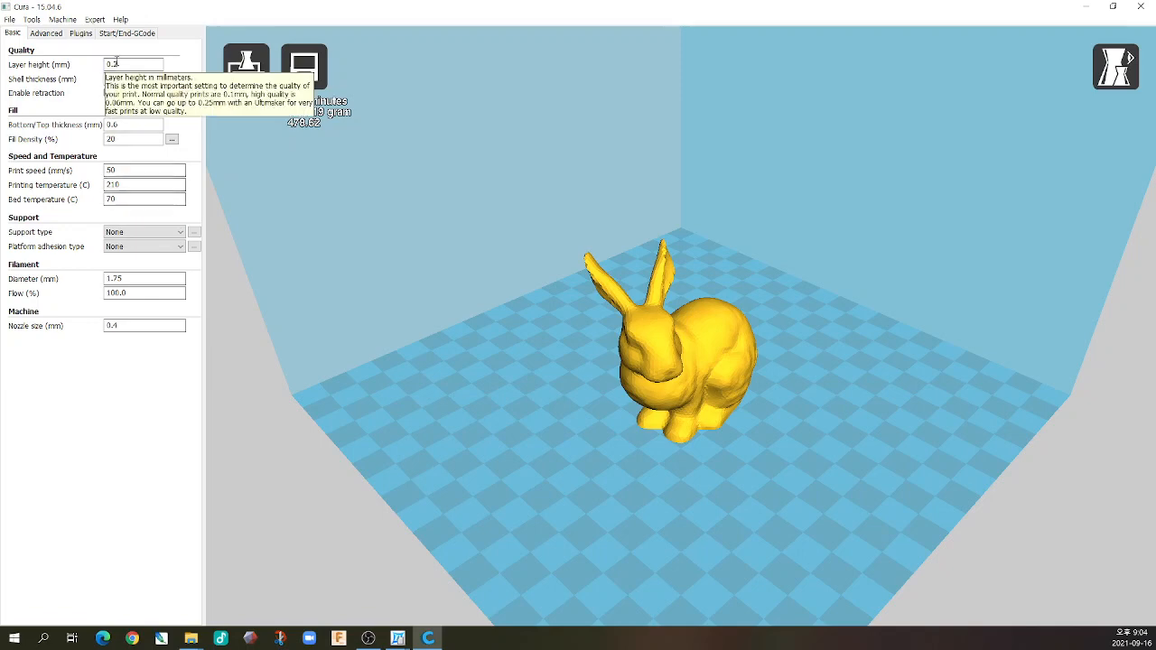
double_click(129, 124)
text(1)
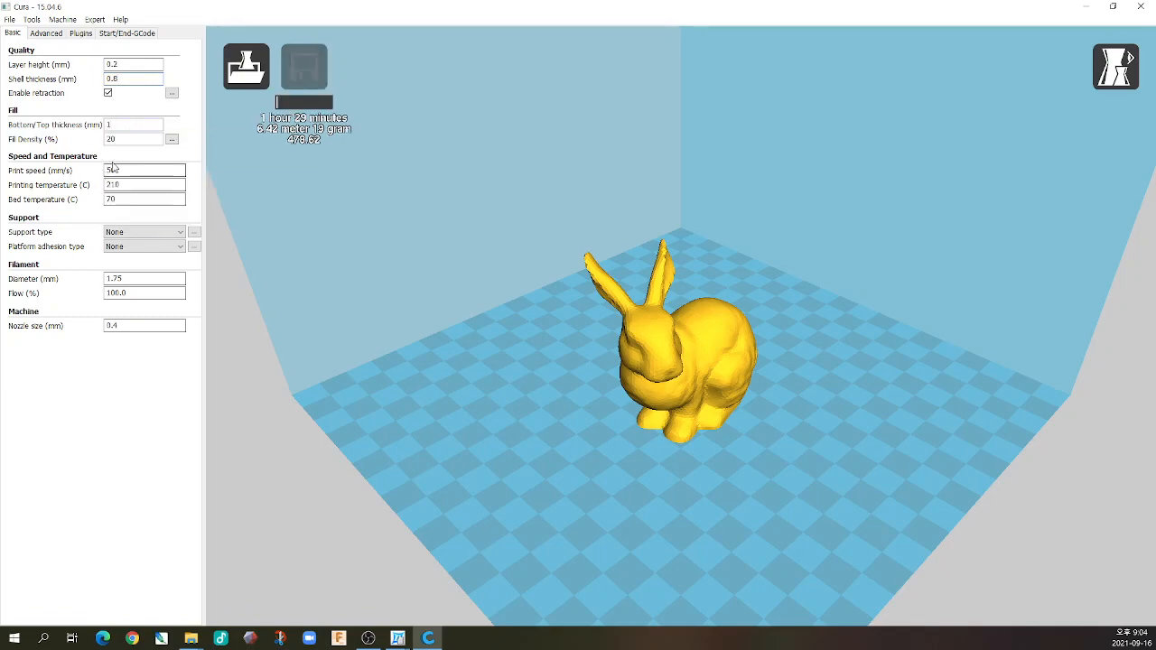
double_click(129, 139)
text(12)
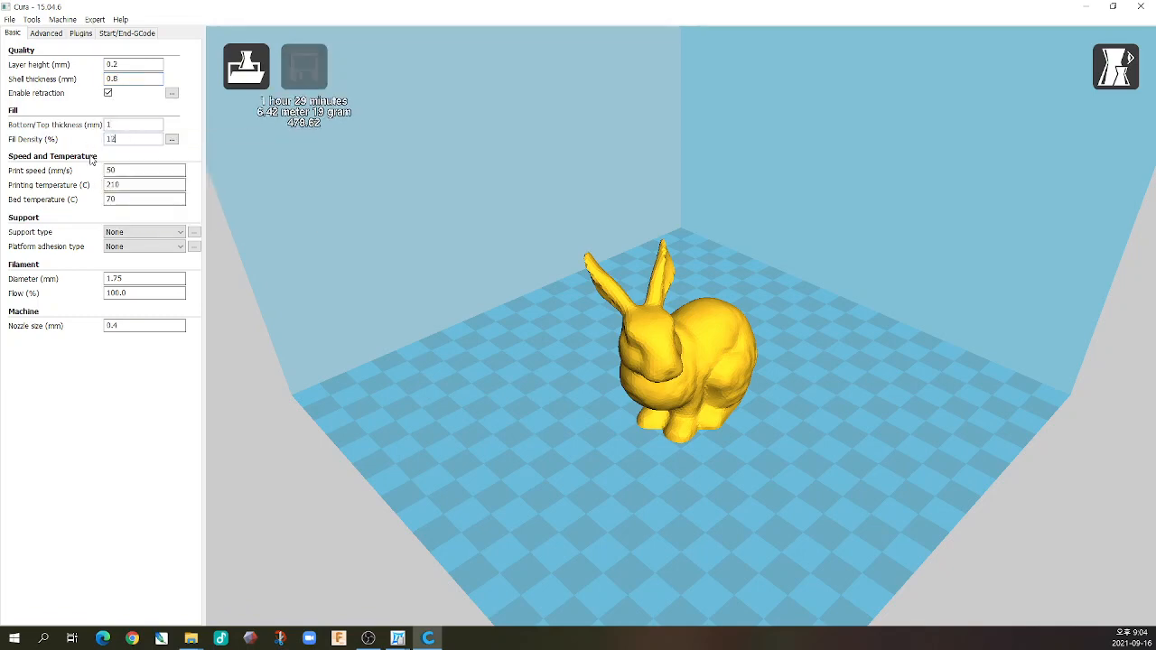
- Set the print speed to 32 mm/s and the bed temperature to 0 °C
double_click(126, 171)
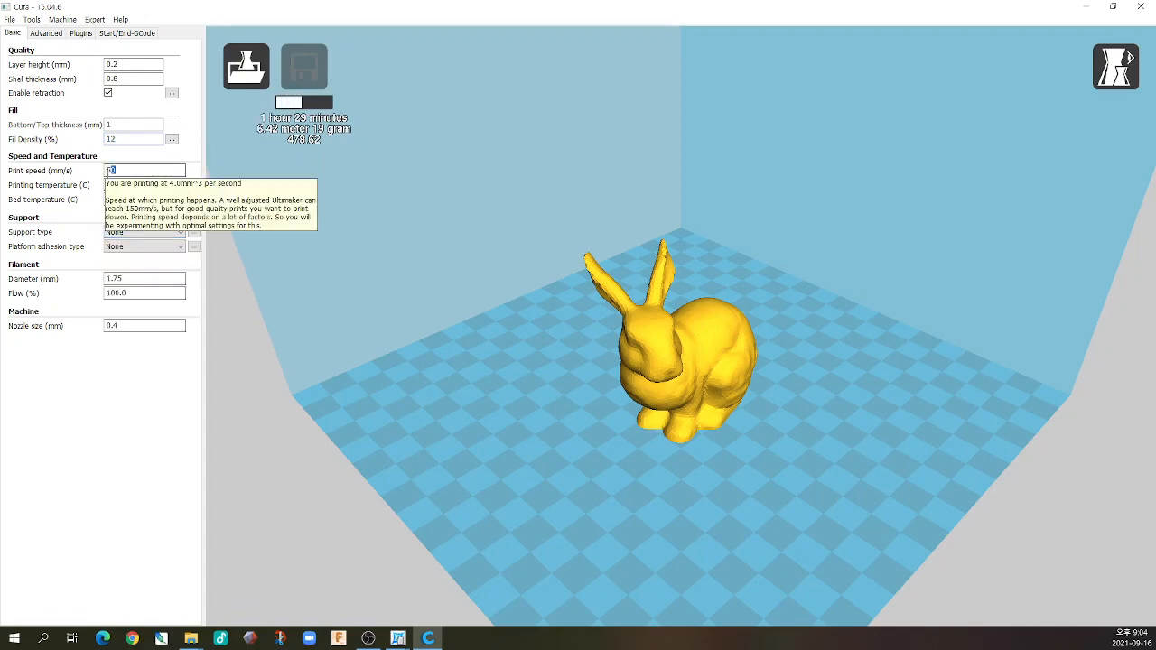
text(32)
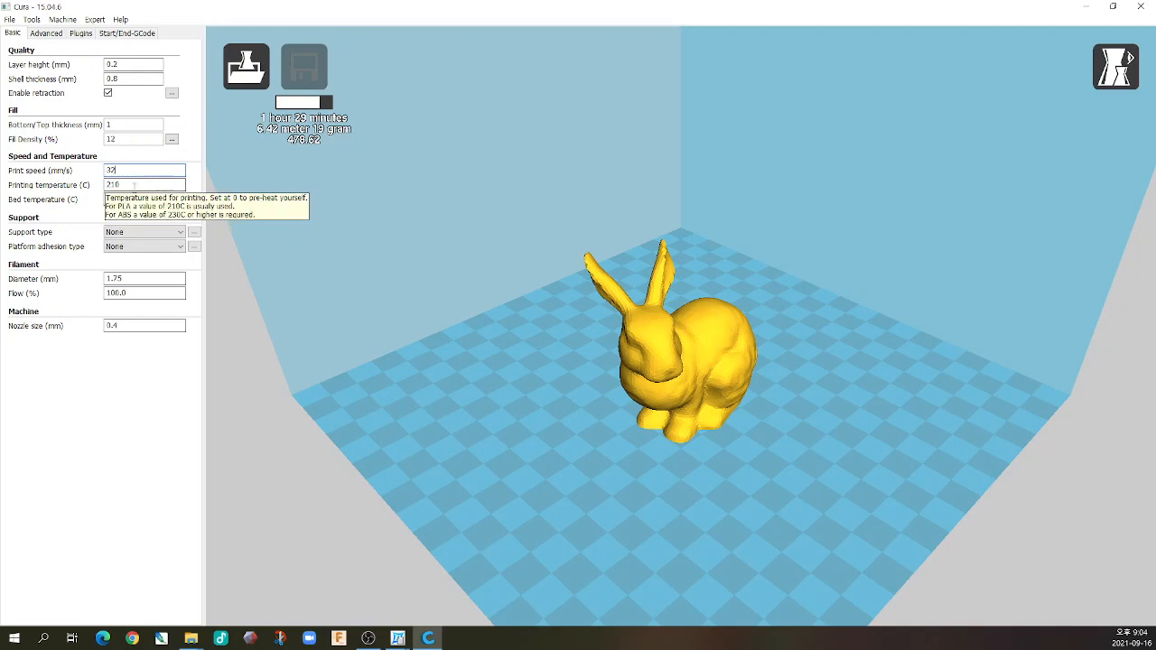
drag(130, 199, 77, 203)
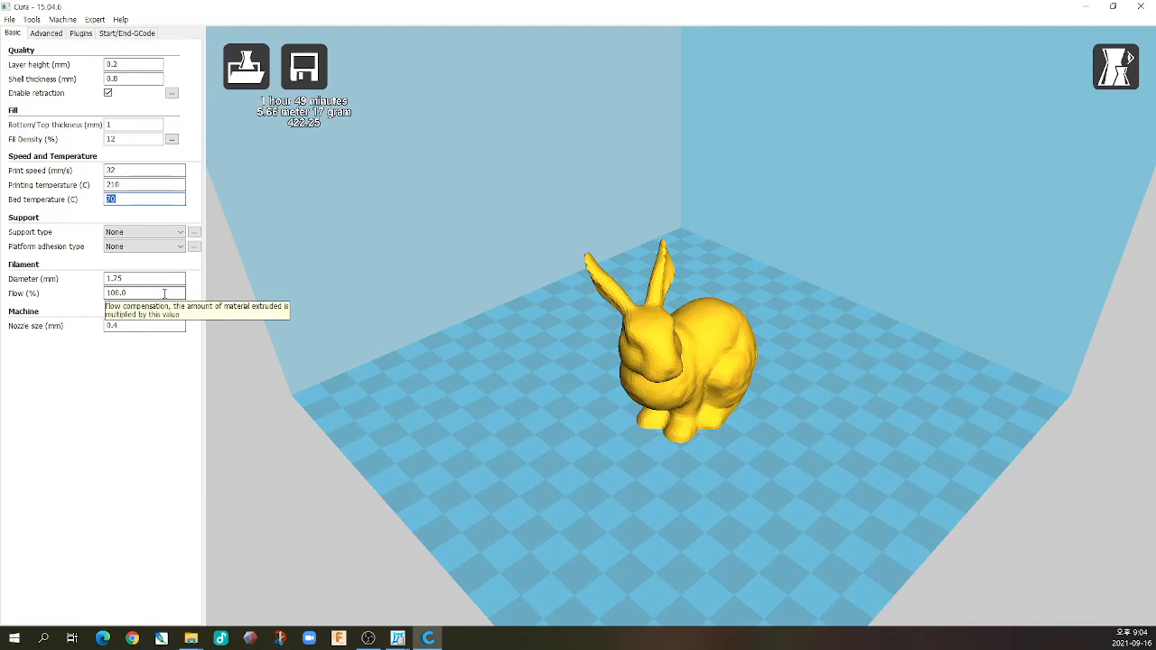
text(0)
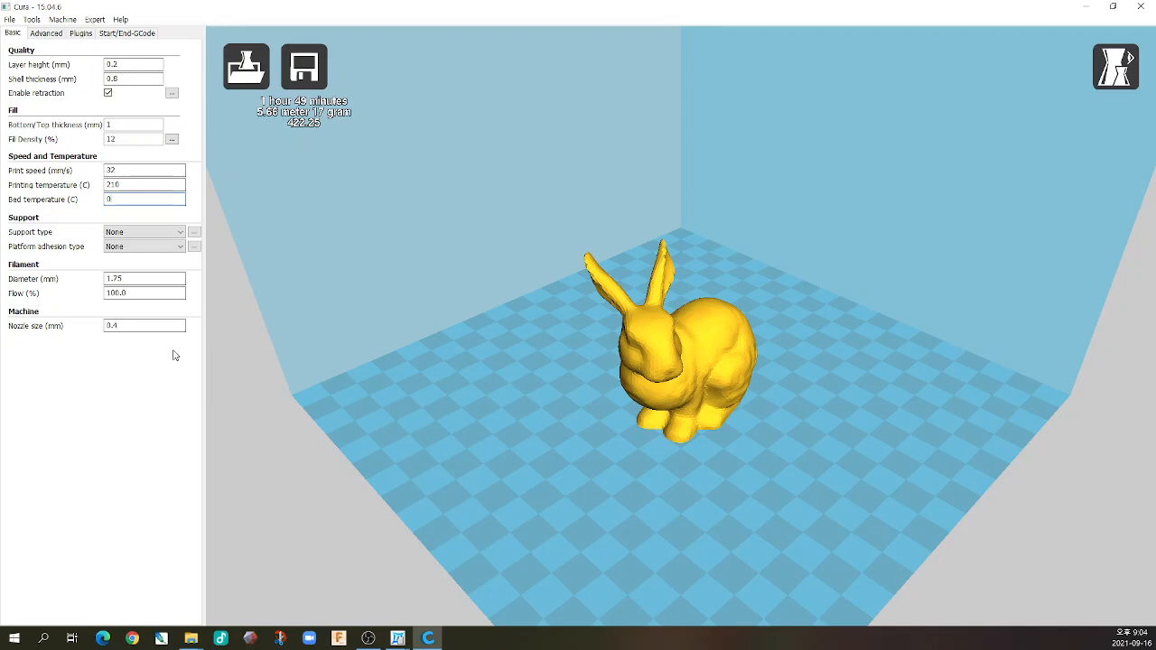
- Set the travel speed to 64 mm/s and the bottom layer speed to 16 mm/s, and return to the basic settings
click(52, 36)
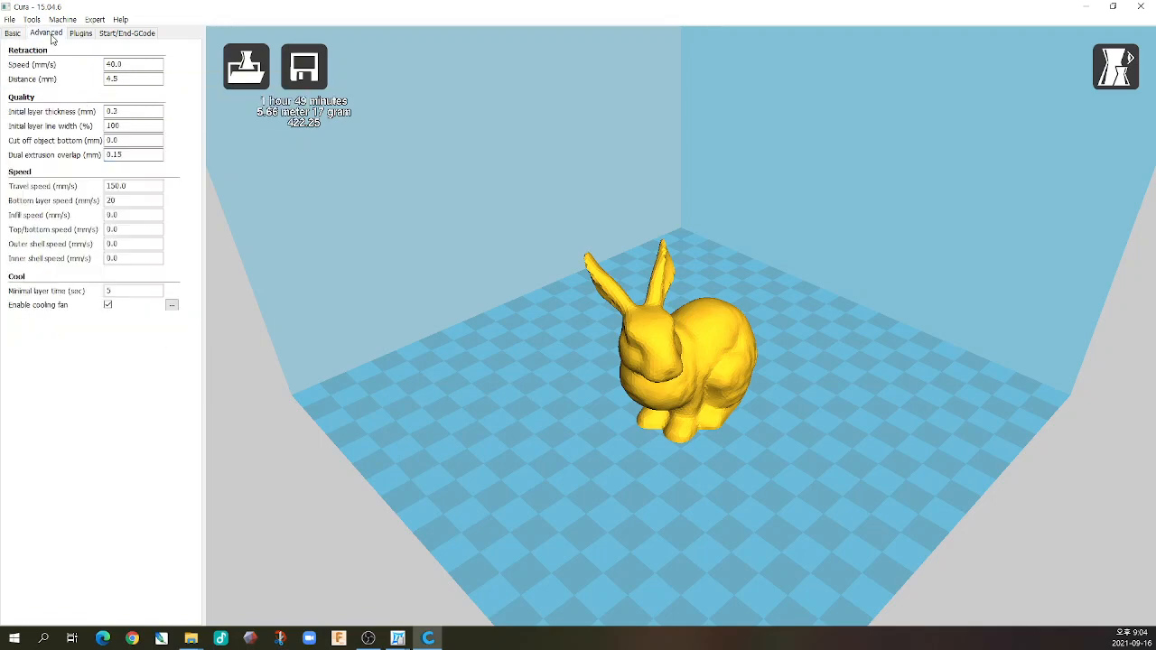
double_click(129, 186)
text(64)
key(Tab)
text(10)
click(13, 32)
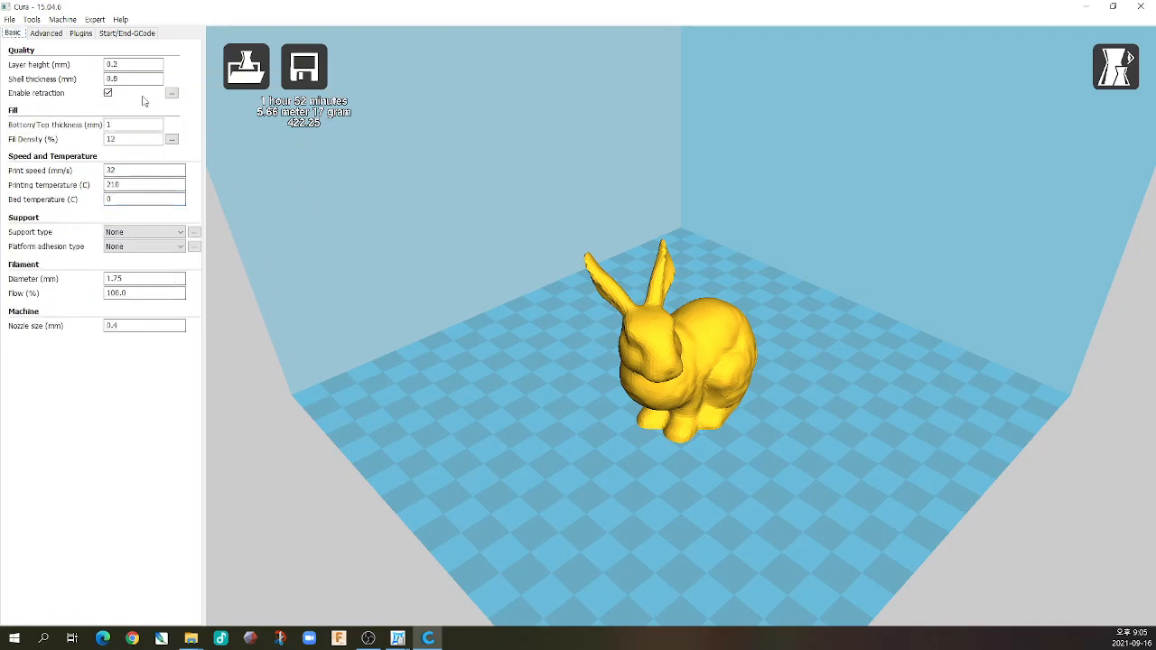
click(38, 33)
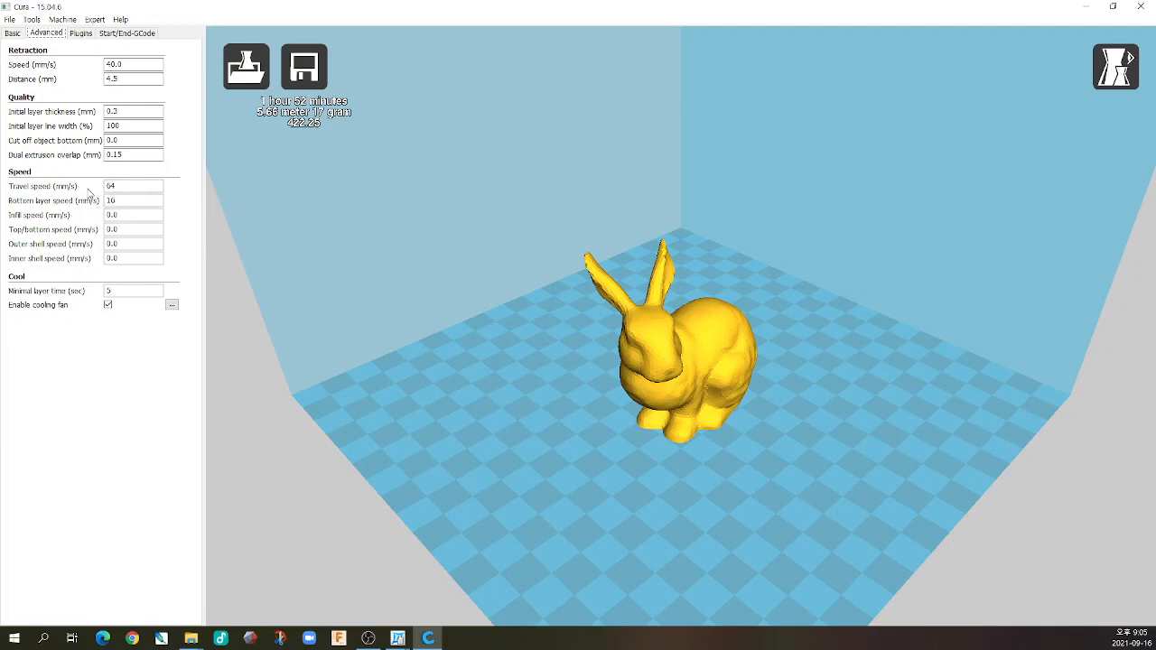
click(12, 34)
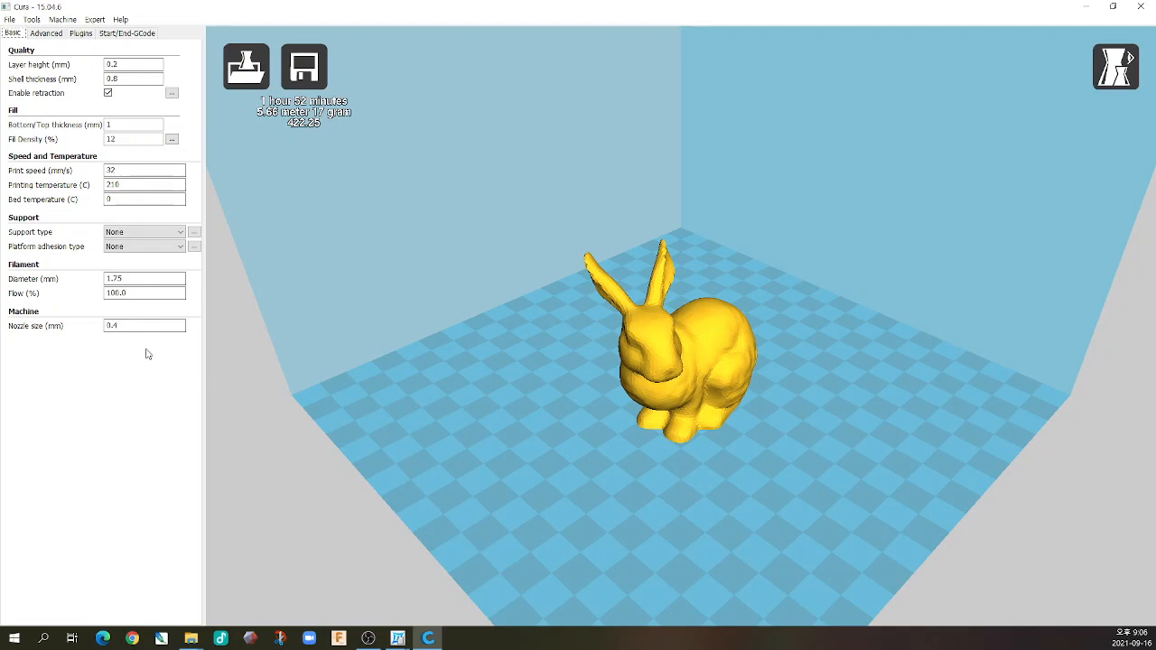
- Switch the rabbit to the Layers view and display its toolpath up to layer 300
scroll(757, 336, up, 5)
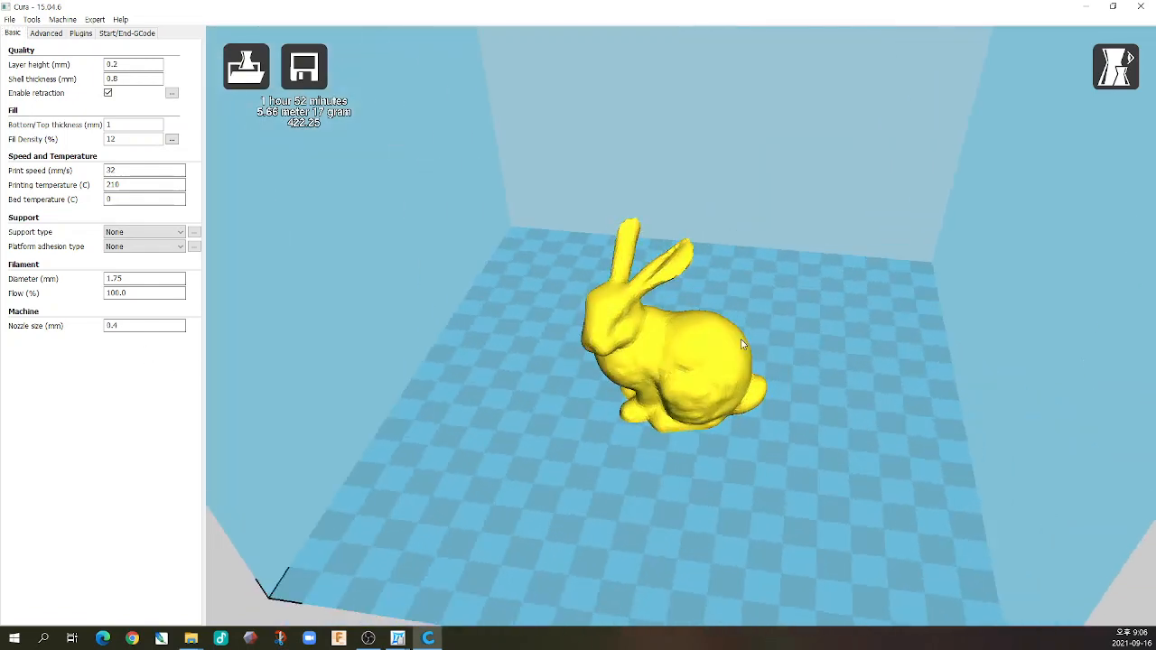
scroll(731, 348, up, 1)
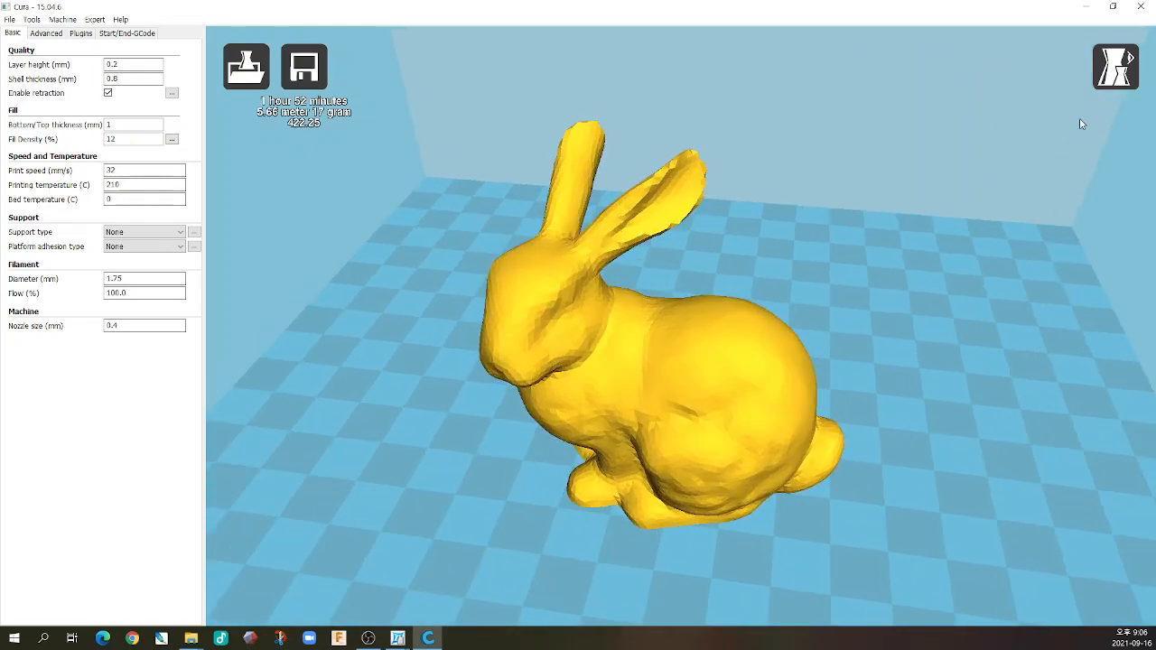
click(1116, 65)
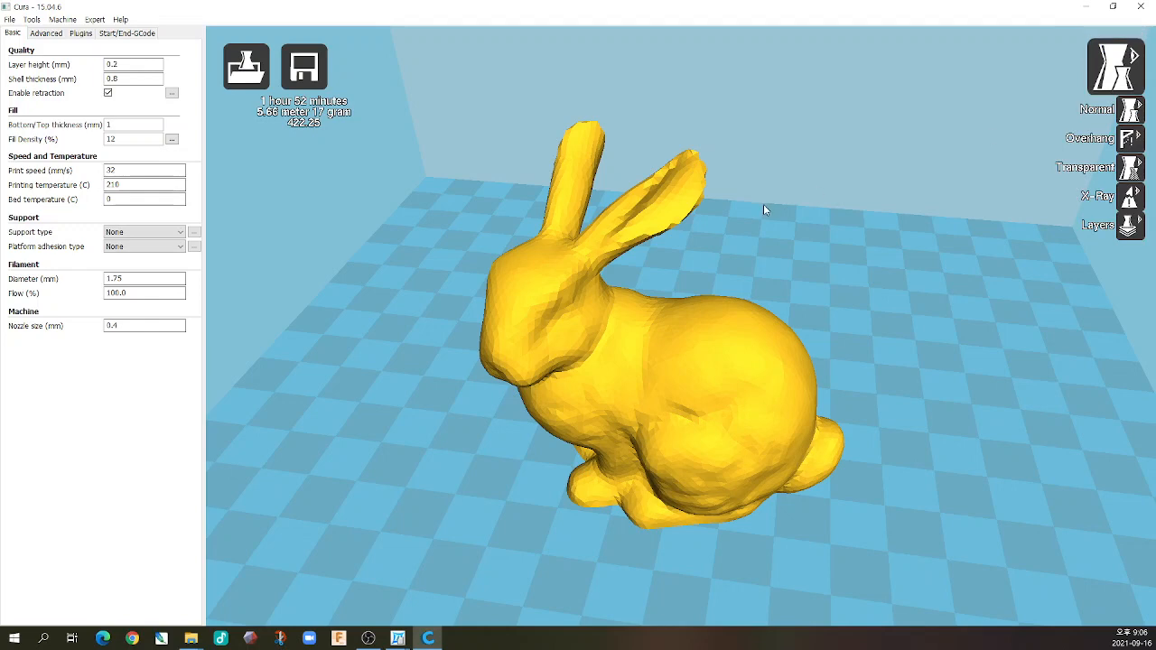
click(1111, 77)
click(1111, 77)
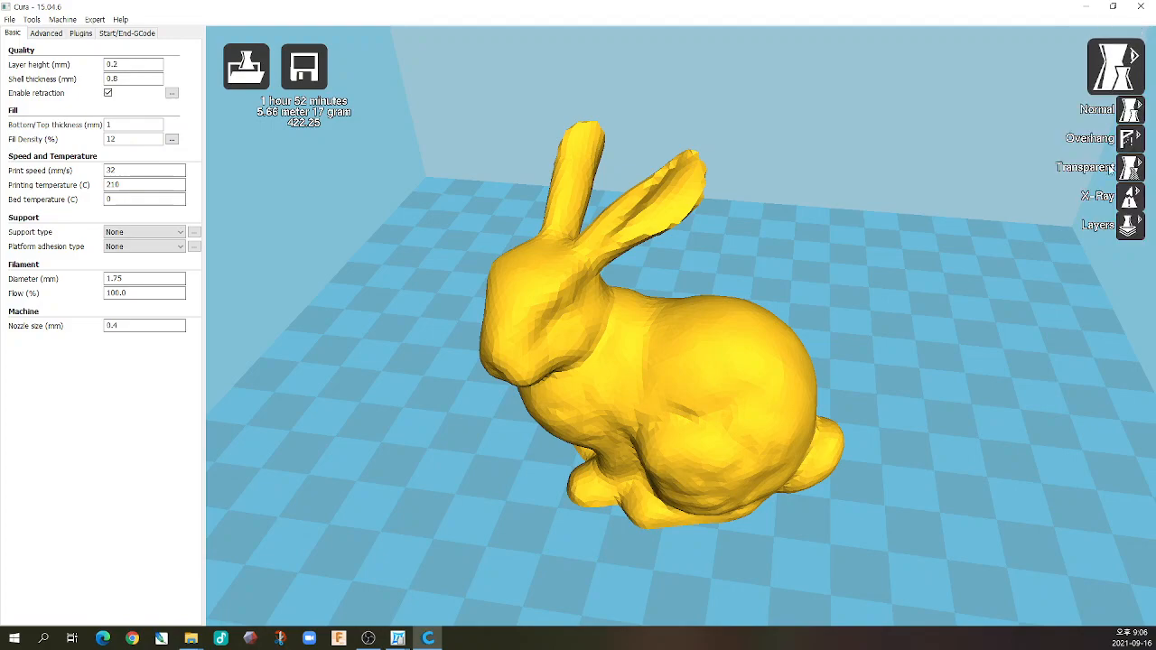
click(1126, 233)
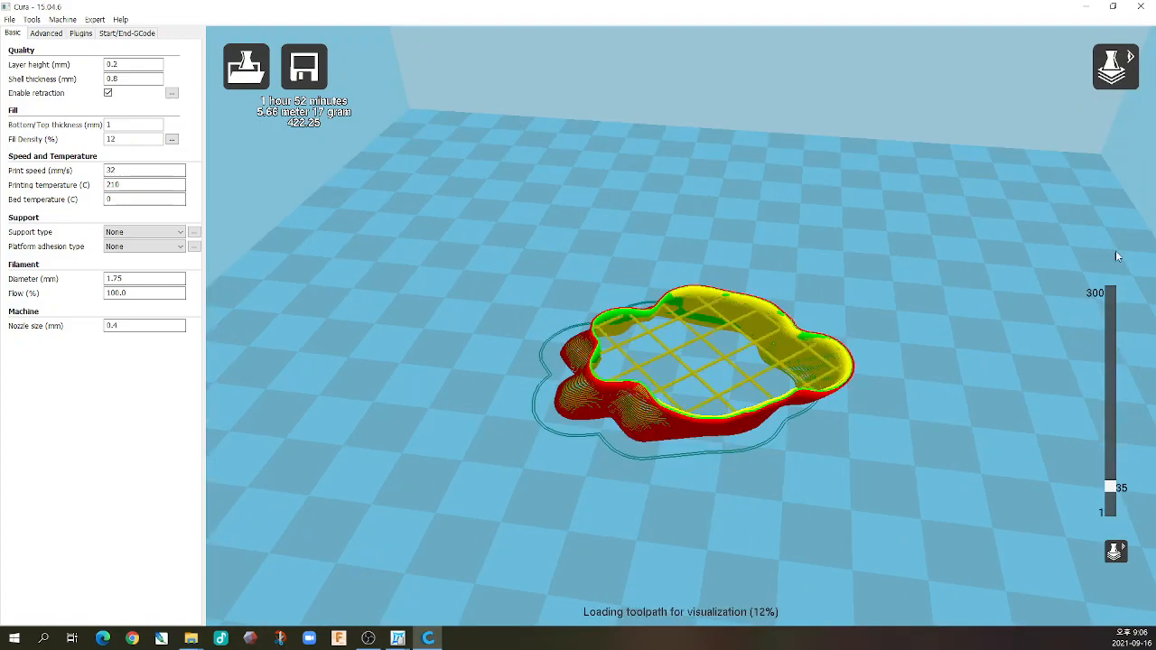
drag(1111, 488, 1111, 293)
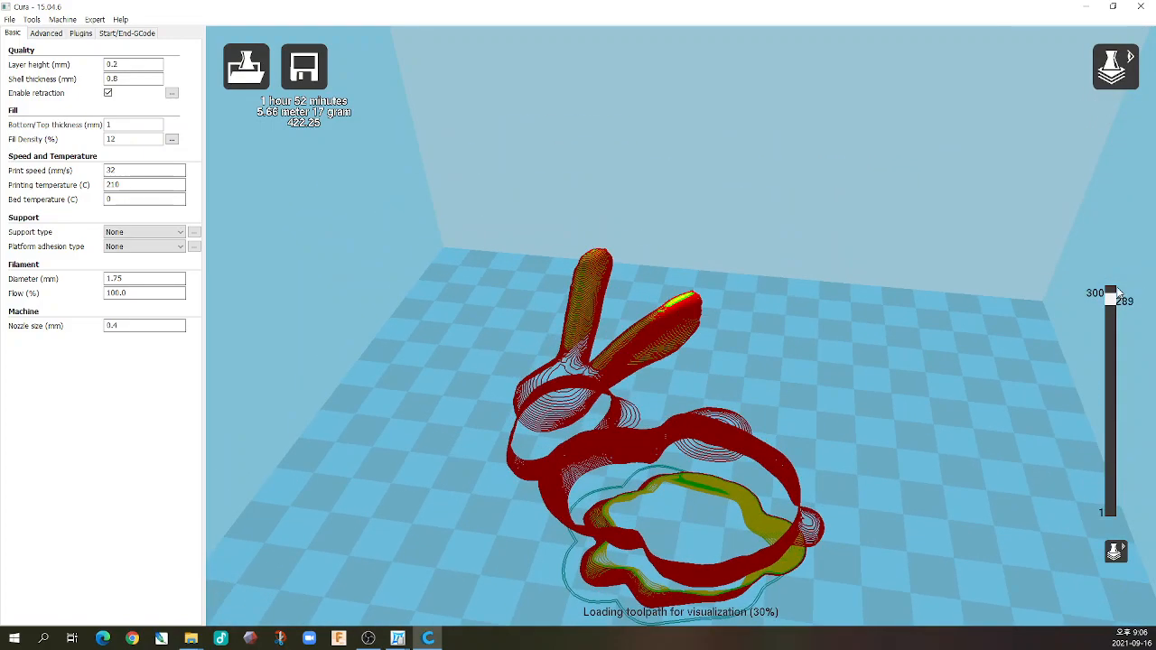
scroll(872, 373, down, 4)
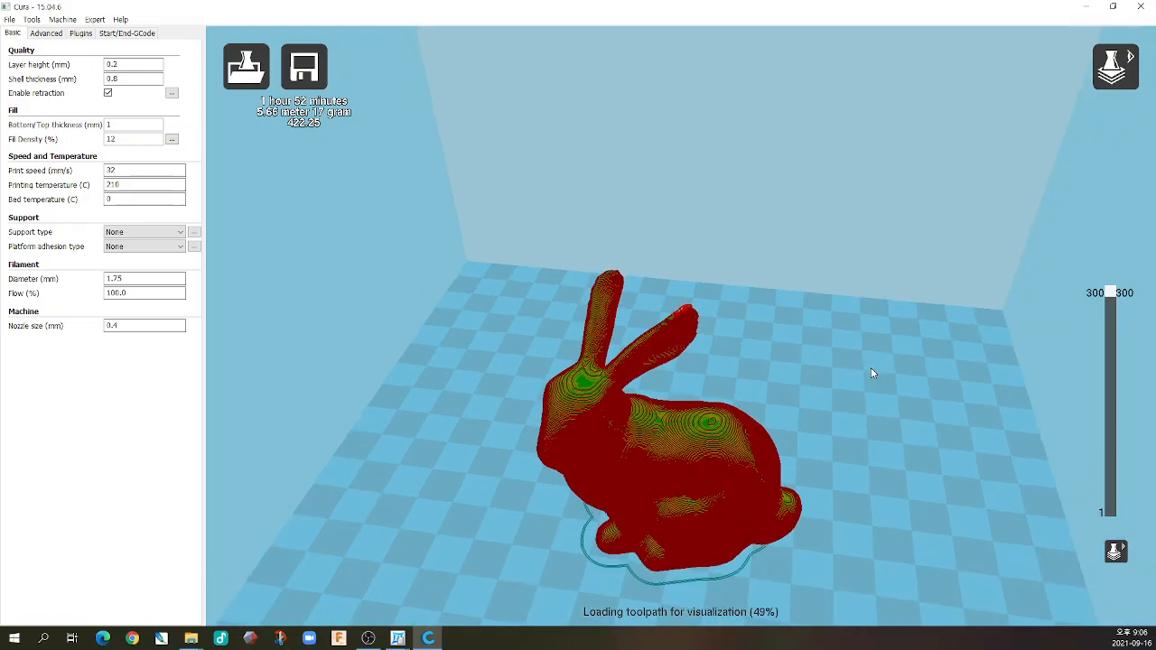
- Inspect the rabbit's toolpath from several angles, lowering the displayed layer to 260 to examine the ears and raising it to 293
right_drag(820, 412, 772, 413)
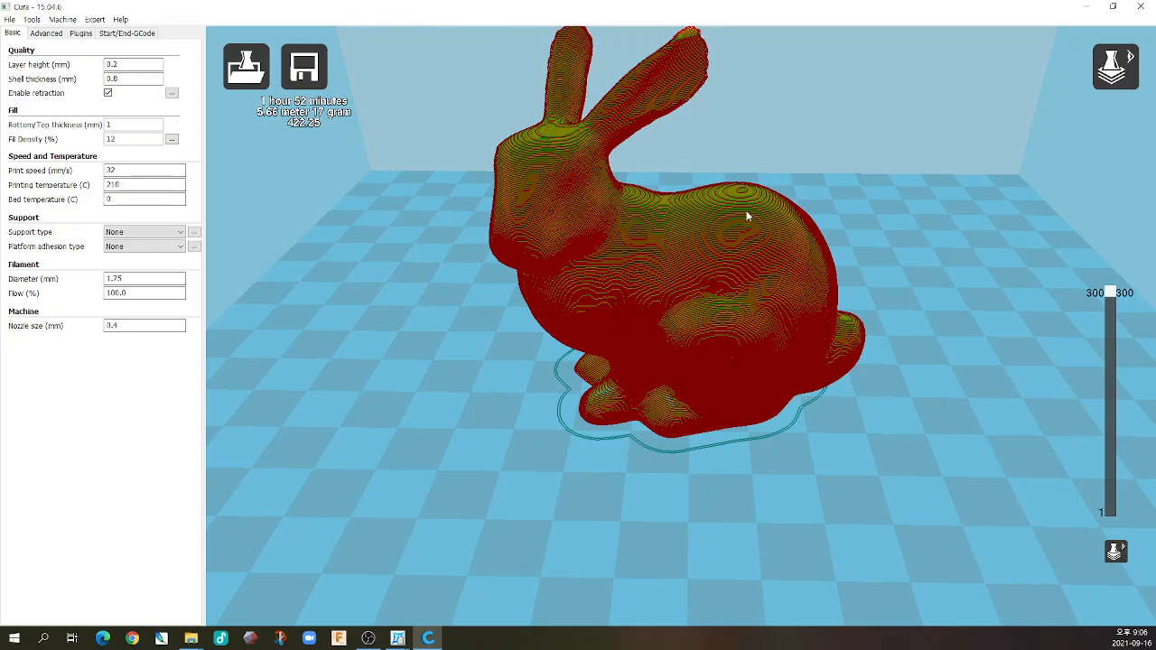
mouse_move(748, 266)
right_down()
mouse_move(765, 272)
mouse_move(748, 274)
right_up()
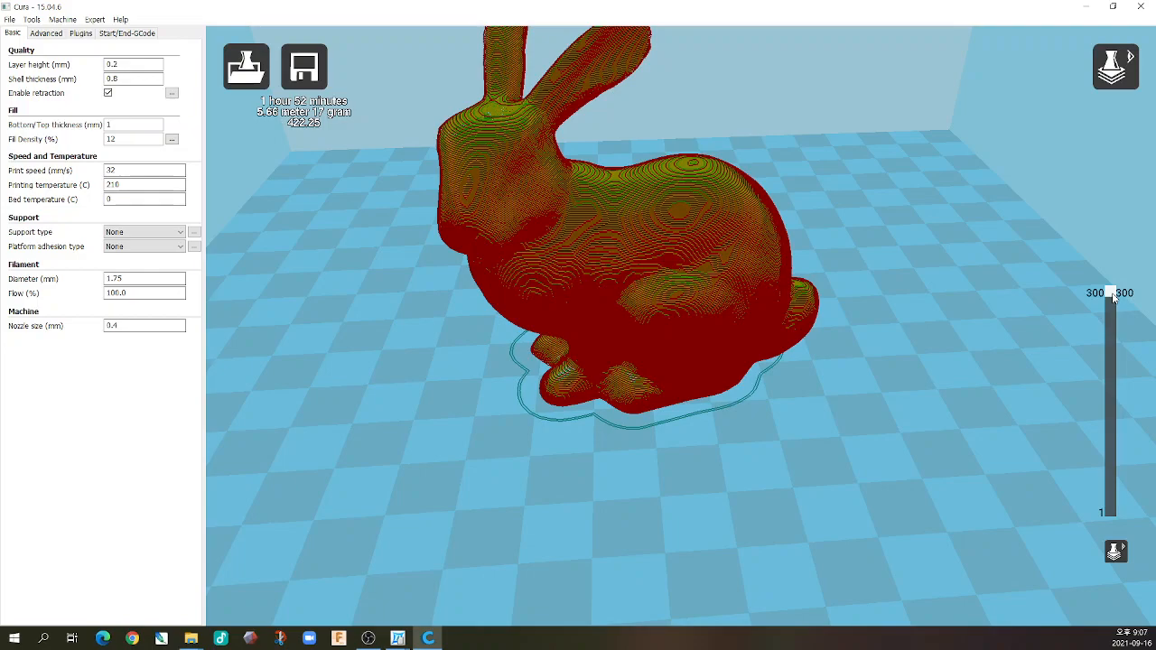
drag(1113, 298, 1113, 324)
right_drag(858, 242, 811, 293)
scroll(811, 295, down, 5)
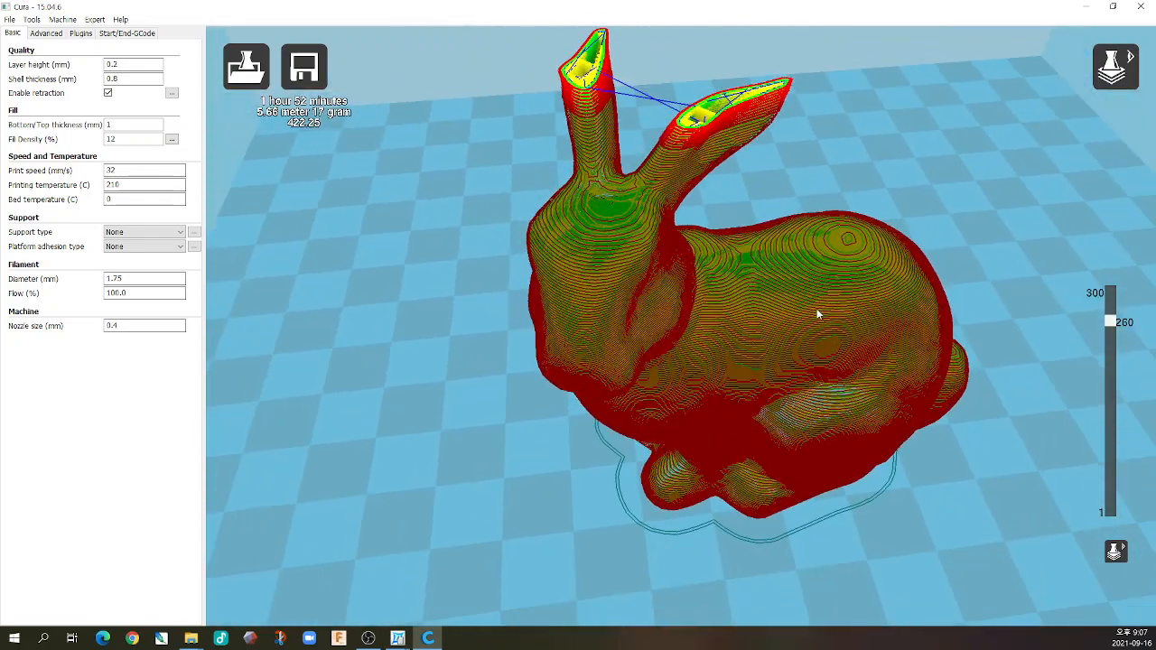
scroll(859, 323, down, 3)
drag(1111, 327, 1113, 297)
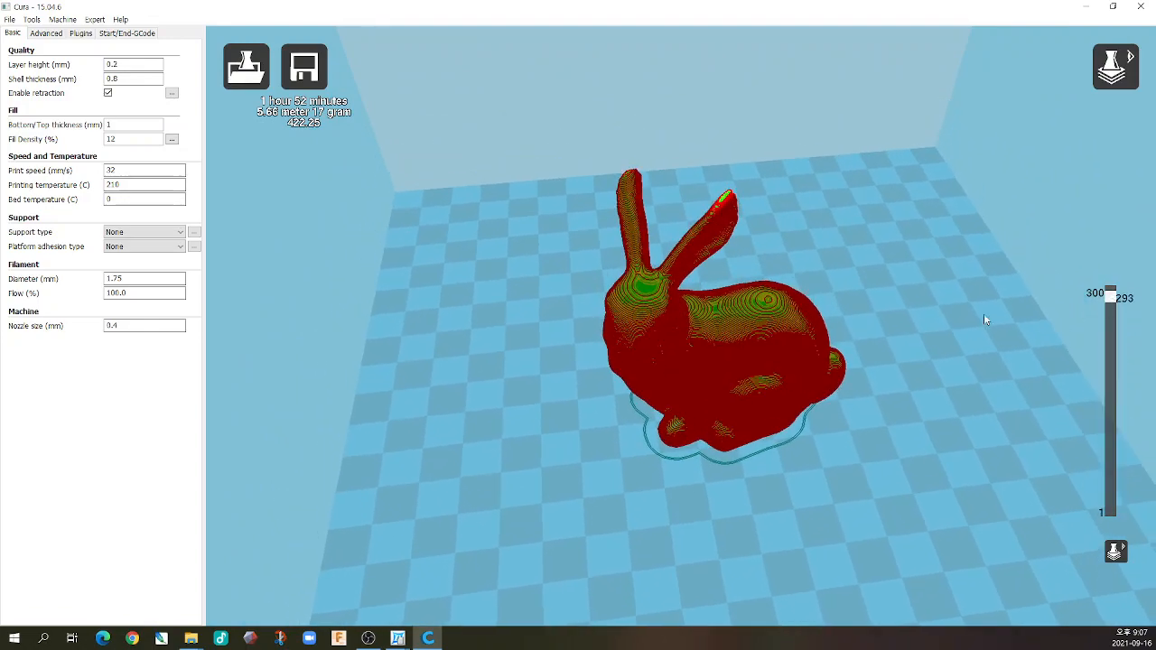
scroll(937, 325, up, 3)
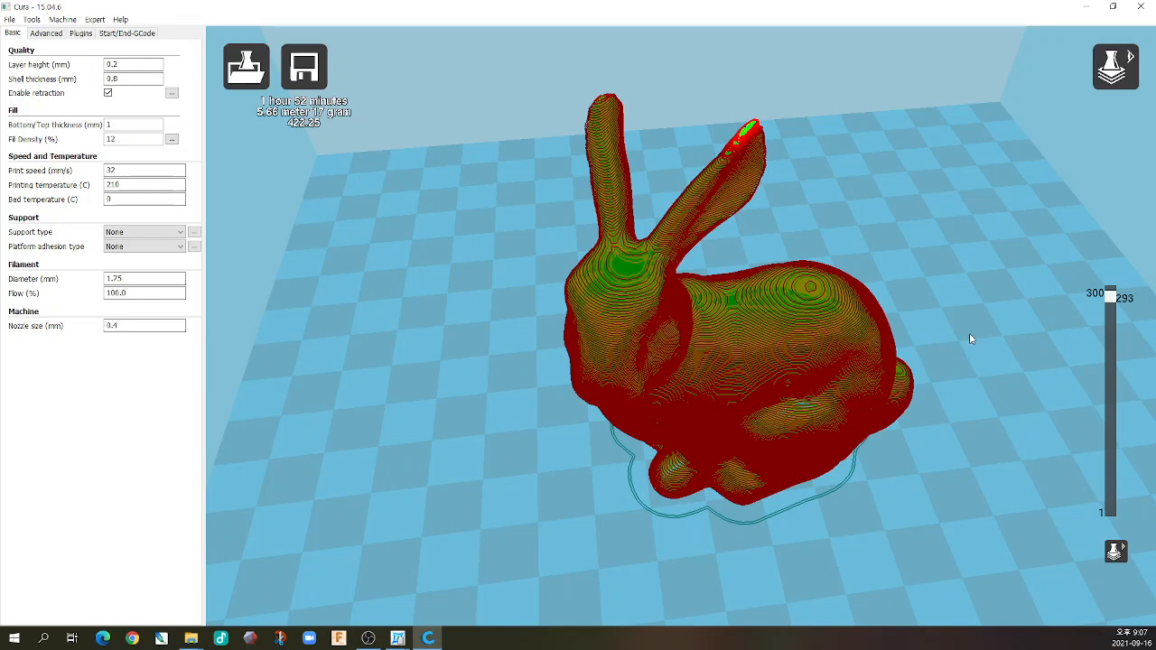
- Lower the displayed layer to 147 to examine the body's infill, raise it to 292, and recheck the advanced and basic settings
click(1116, 67)
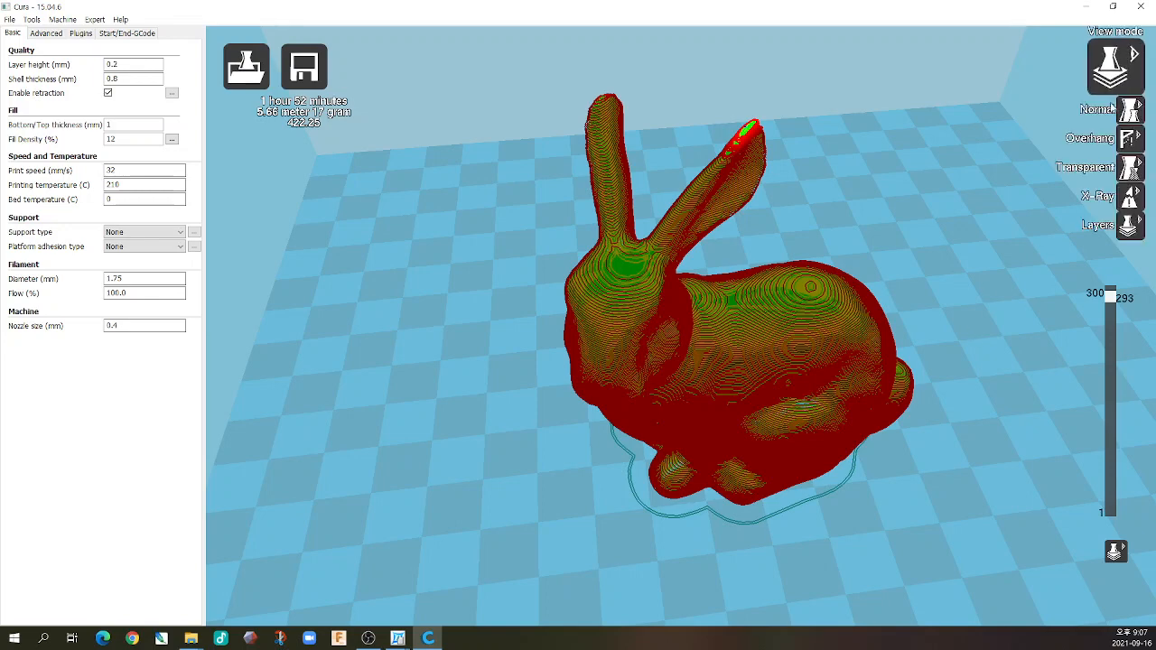
click(1127, 231)
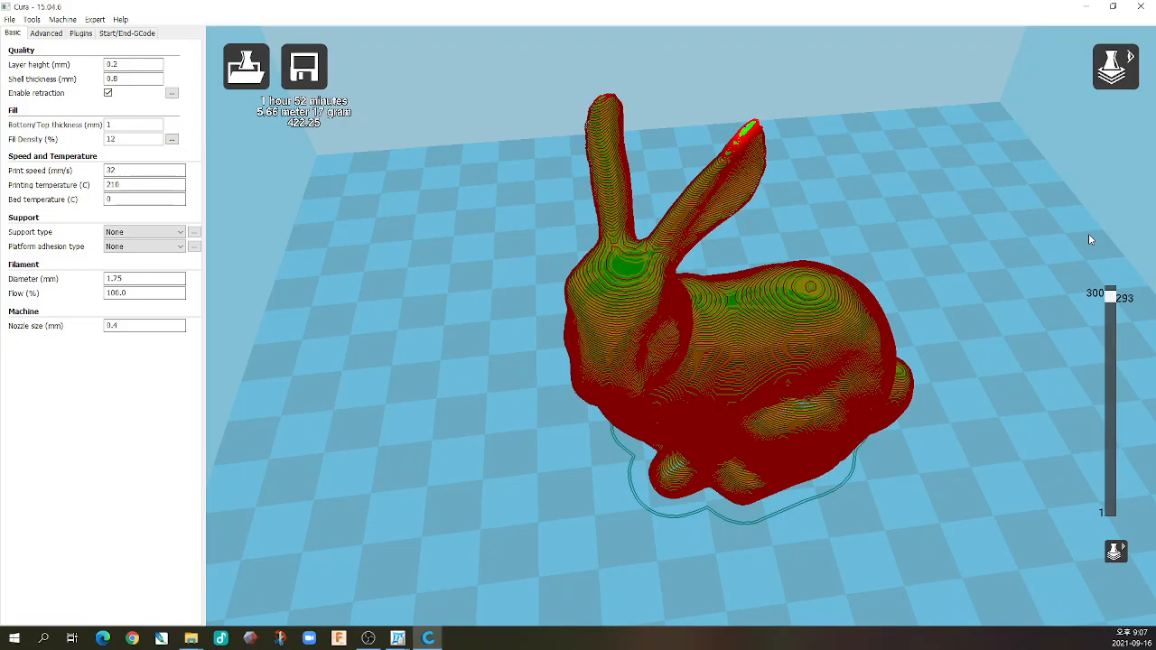
drag(1113, 301, 1128, 406)
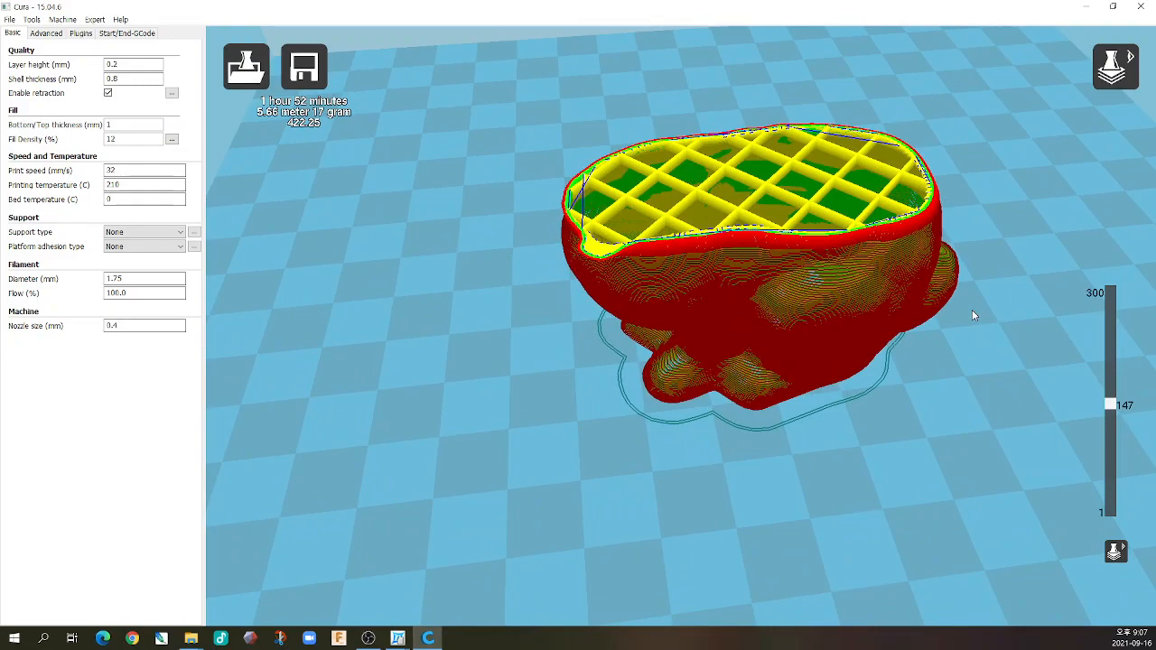
drag(1114, 411, 1127, 300)
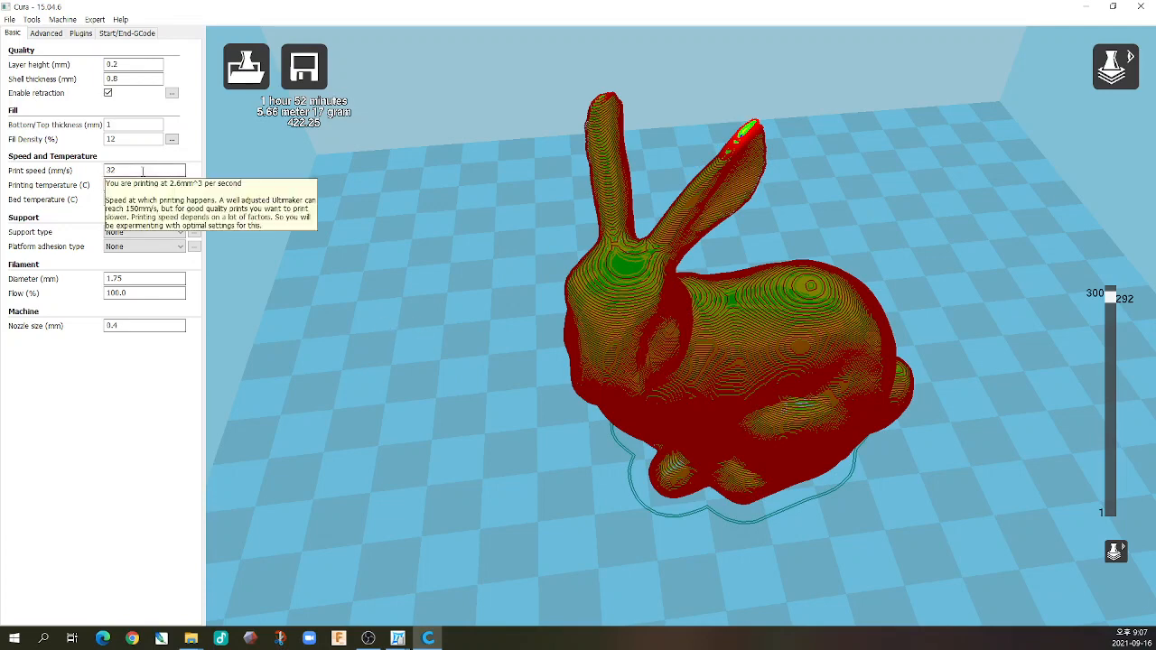
click(41, 34)
click(18, 34)
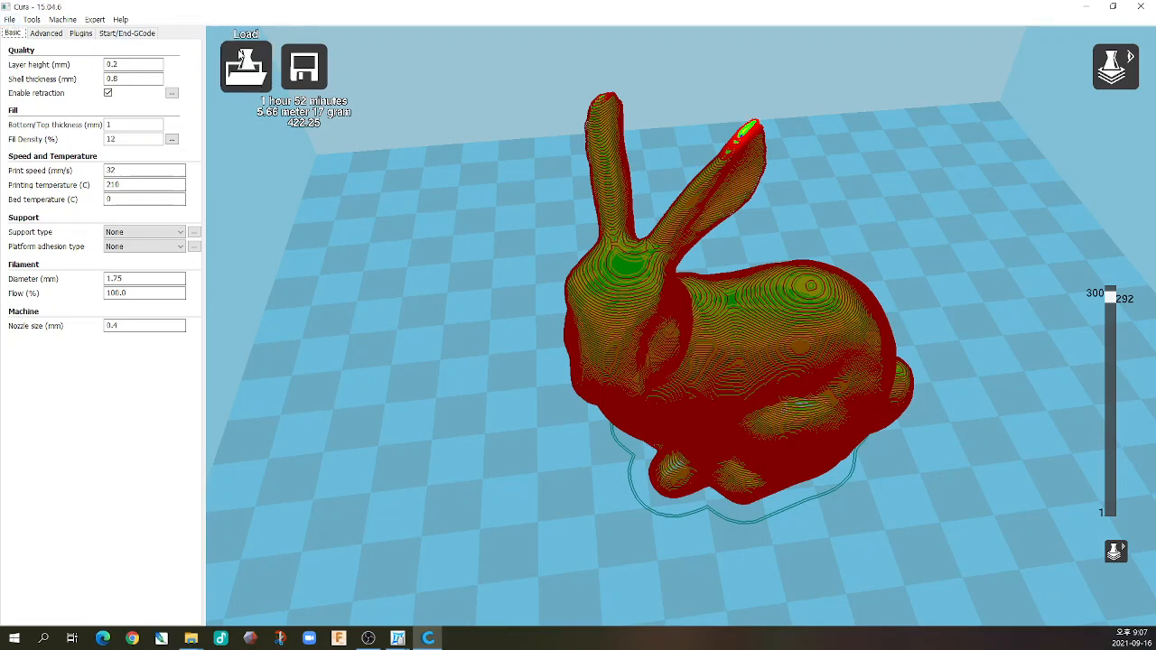
- Save the rabbit's toolpath as bunny.gcode in the 교육6회차 folder on the desktop
click(312, 69)
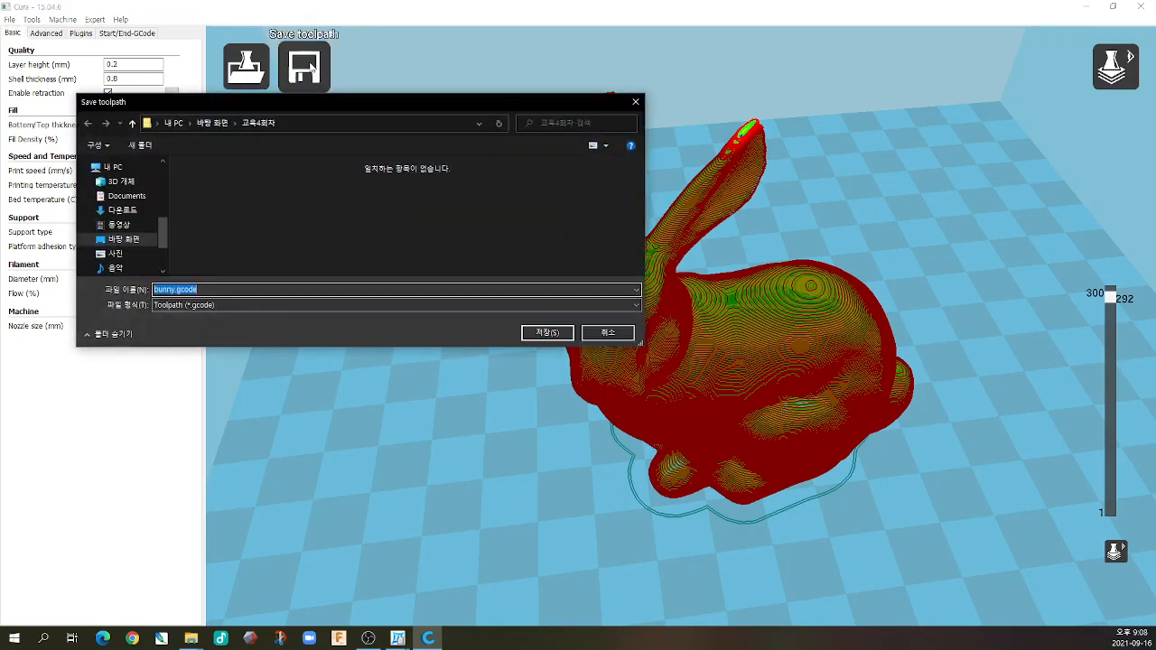
click(229, 304)
click(230, 303)
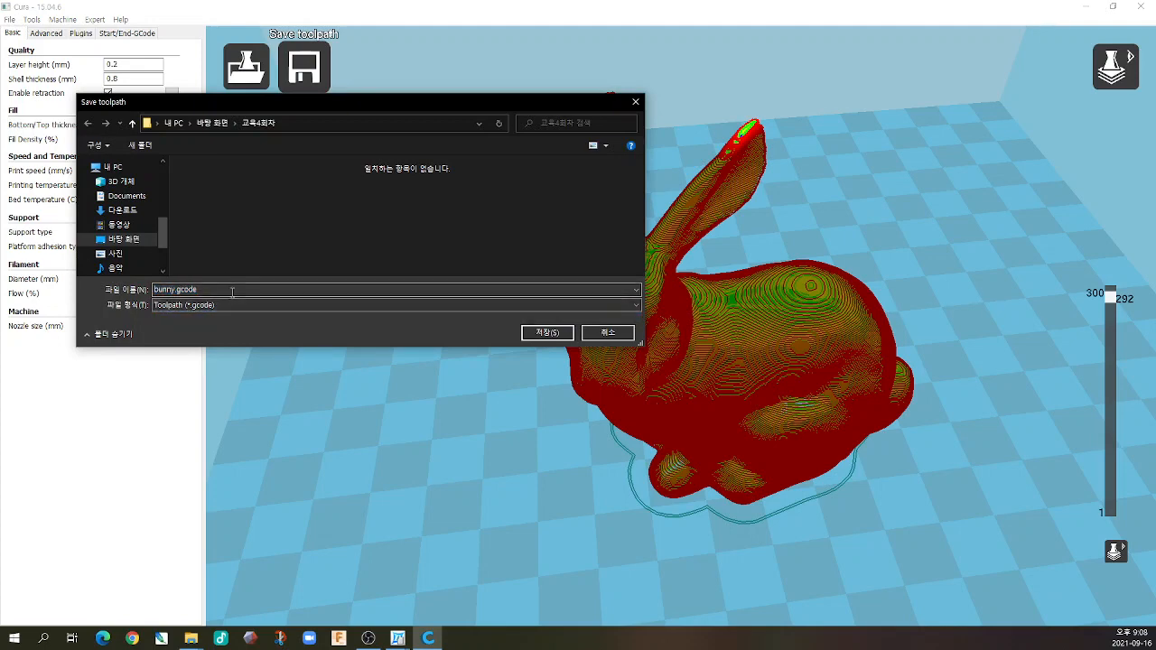
click(482, 126)
click(482, 126)
click(302, 200)
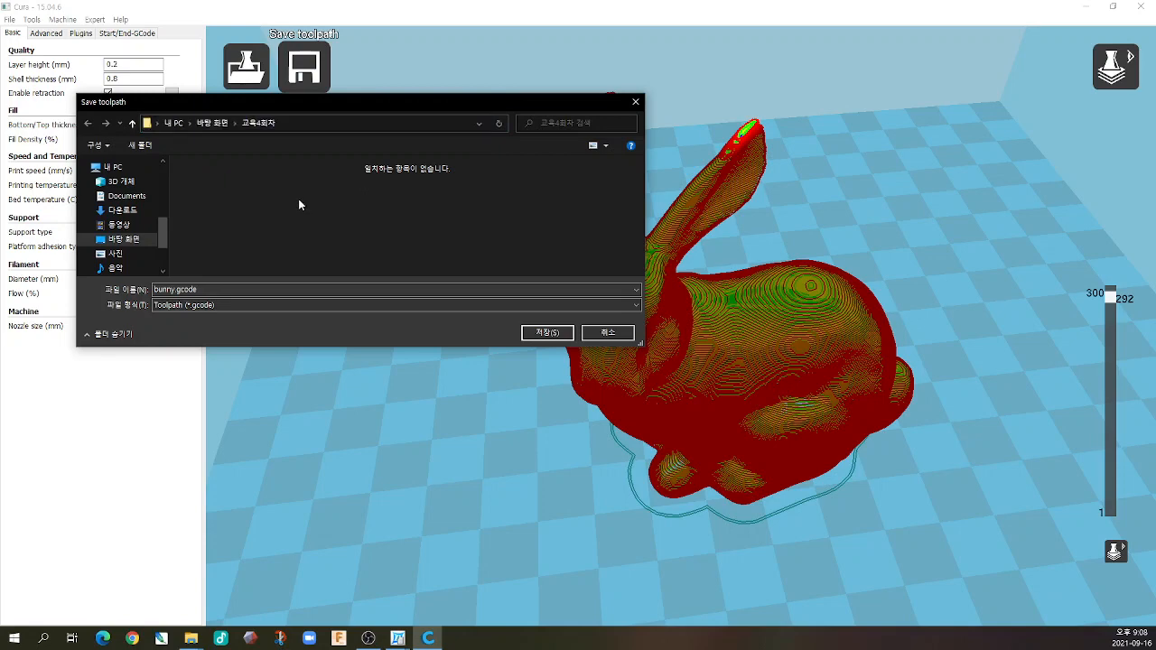
key(BackSpace)
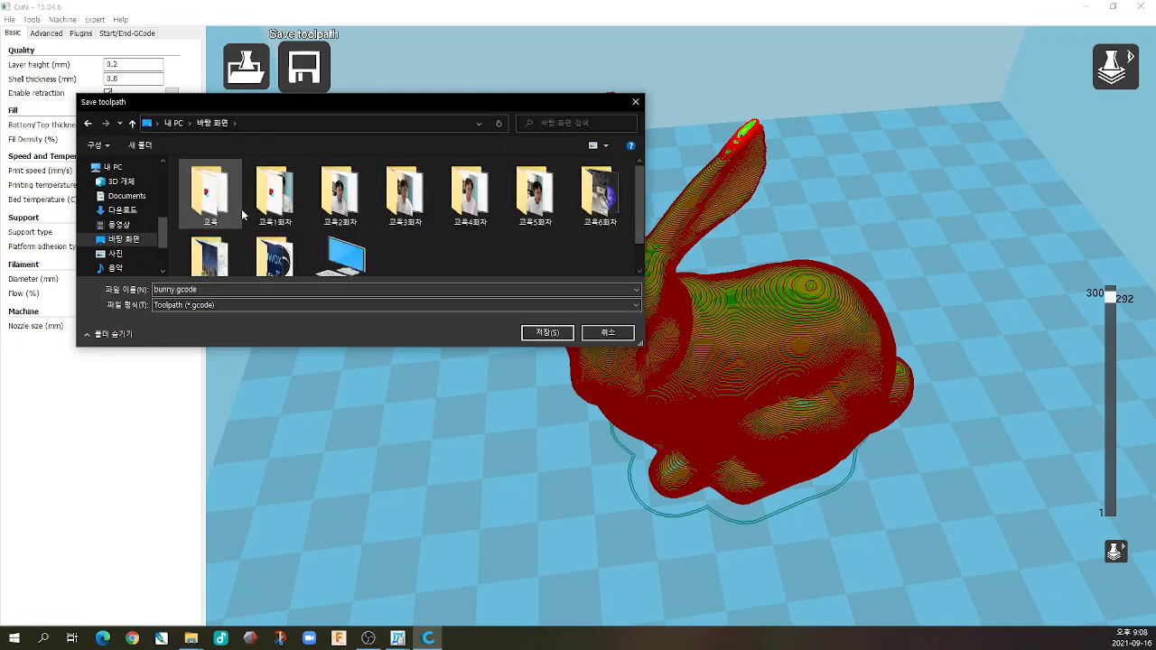
double_click(596, 209)
click(221, 290)
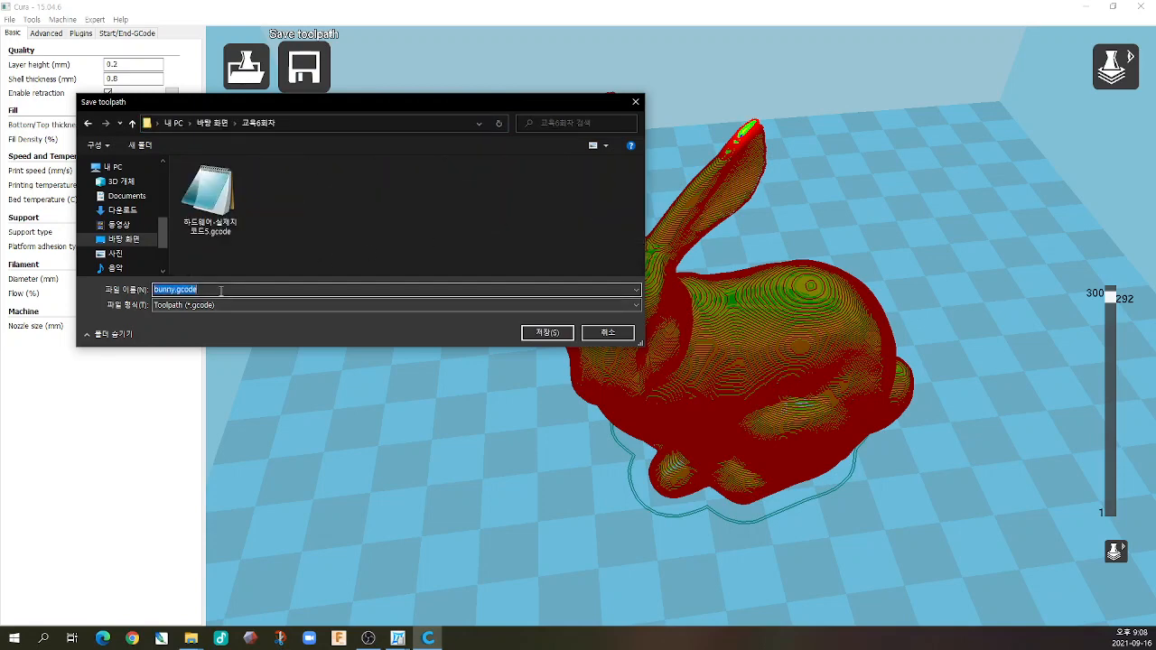
click(547, 332)
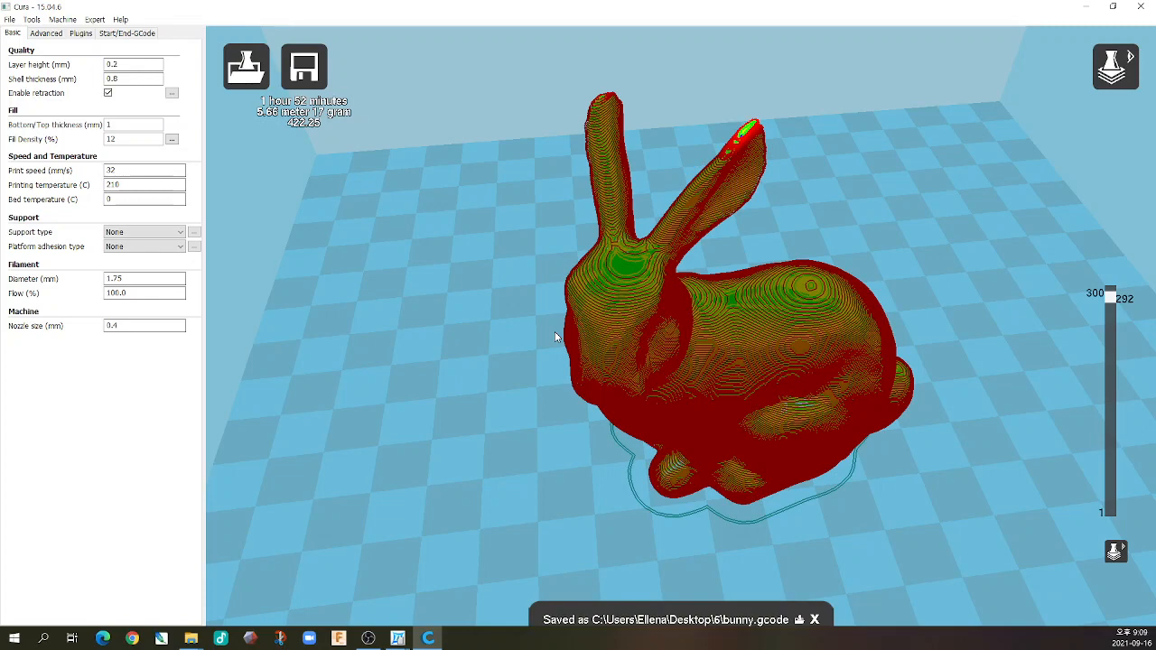
- Lower the displayed layer to 104 to examine the rabbit's internal infill from above
mouse_move(504, 304)
right_down()
mouse_move(549, 297)
mouse_move(511, 306)
right_up()
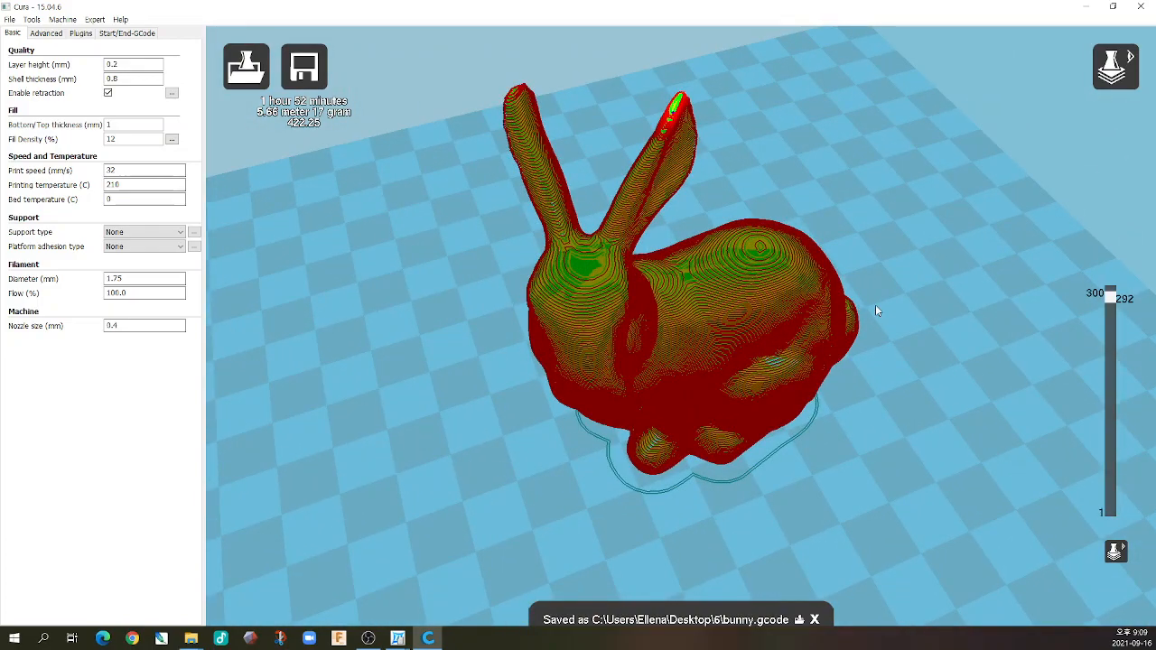
drag(1110, 300, 1110, 435)
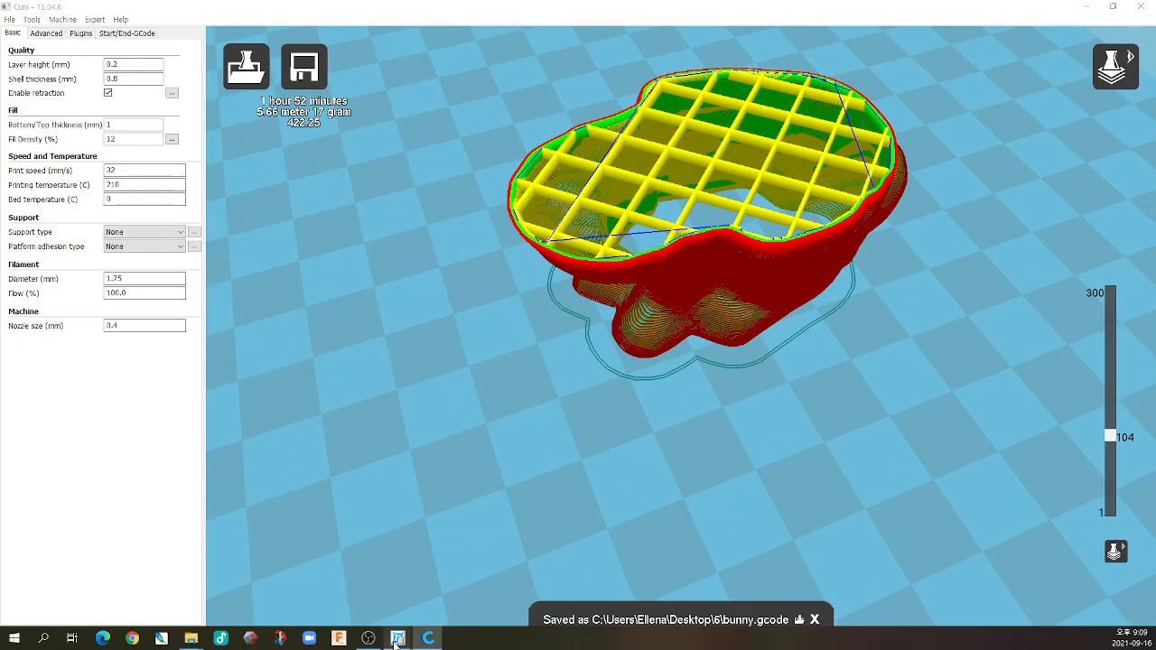
- Switch to the 3D printing manual in DaView and show its page on default Cura settings in full screen
mouse_move(398, 640)
click(424, 599)
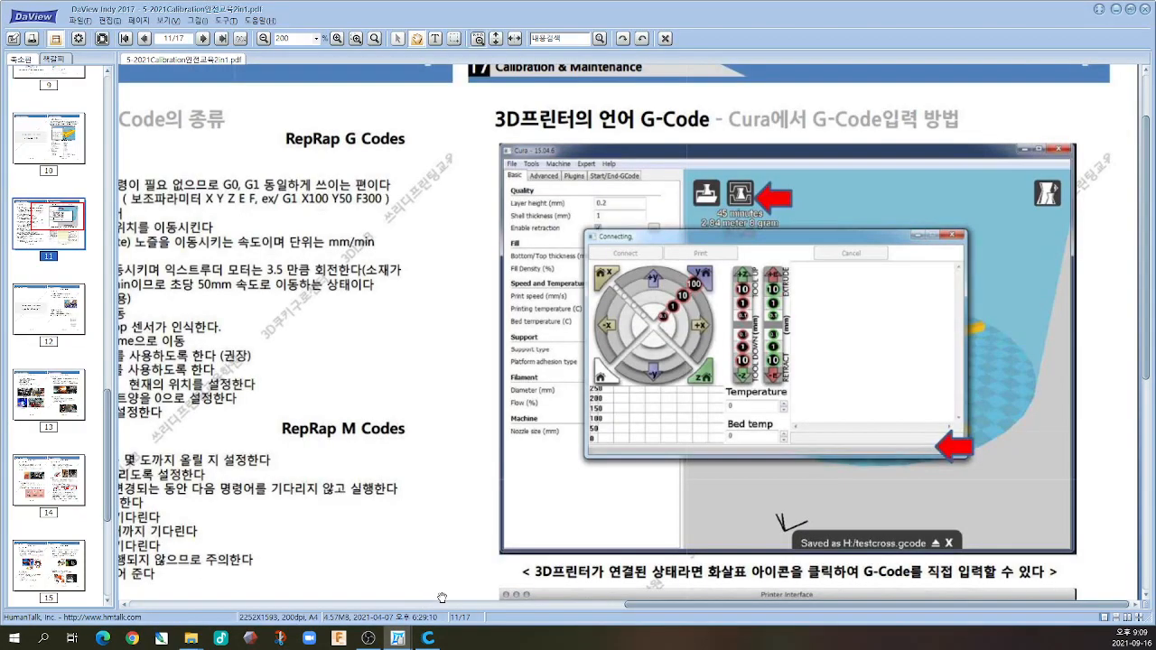
click(333, 603)
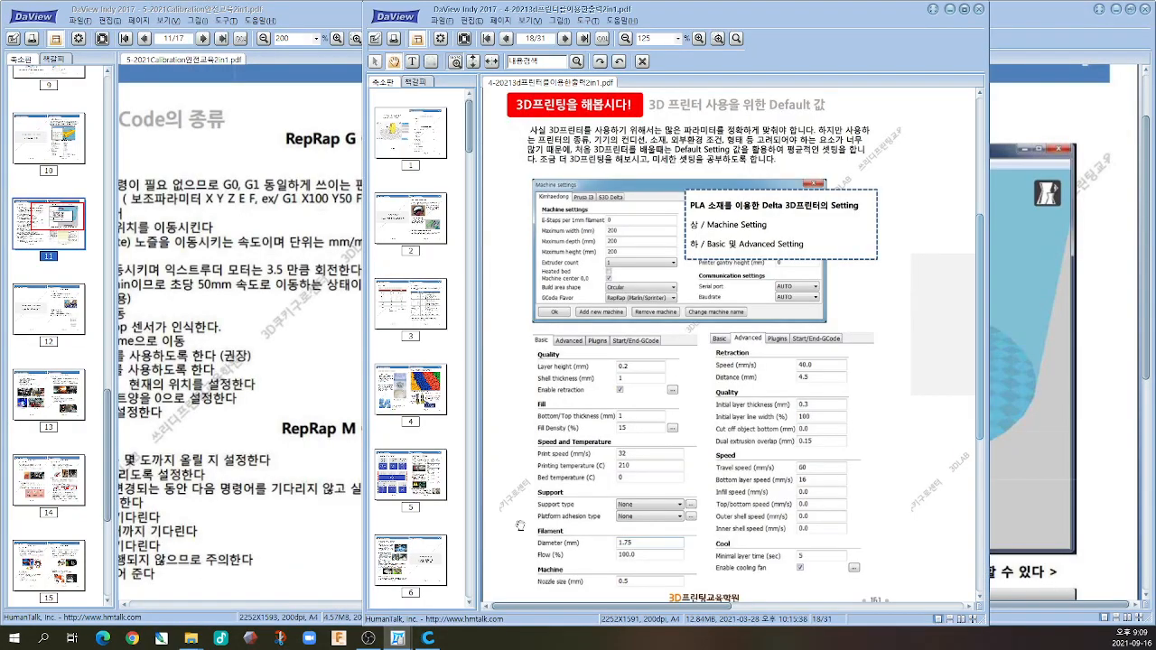
click(463, 38)
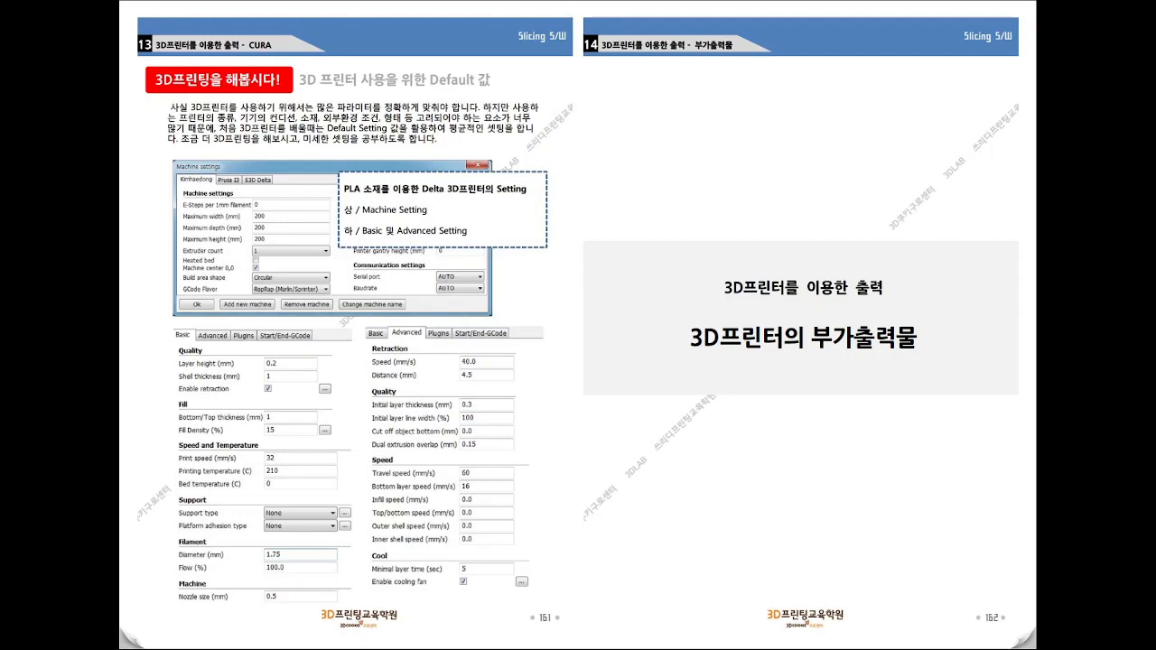
- Switch to Cubicreator4 and open bunny.stl from the 교육6회차 folder on the desktop
drag(0, 56, 631, 84)
double_click(631, 84)
right_drag(596, 301, 603, 336)
click(28, 57)
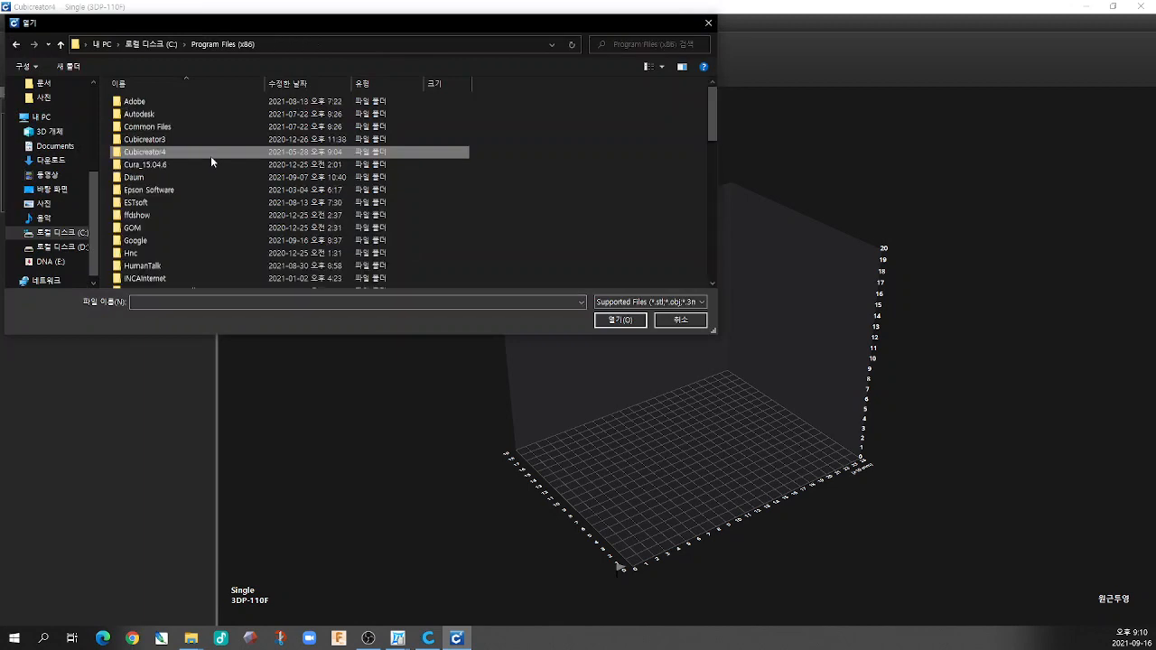
scroll(50, 109, up, 4)
click(54, 108)
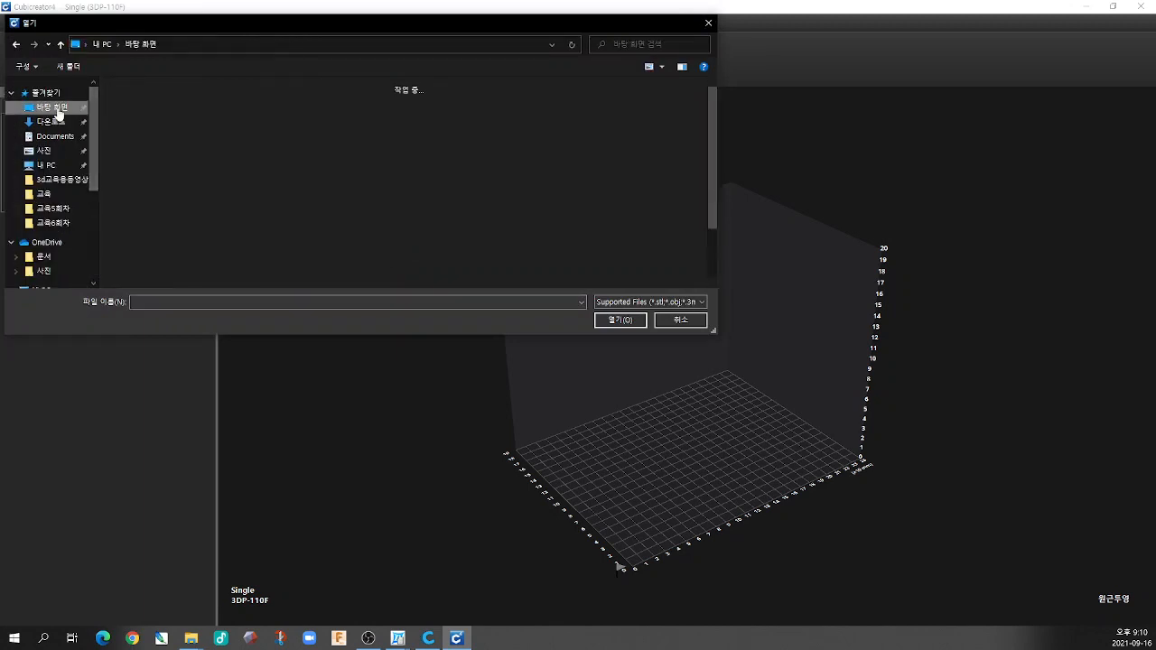
double_click(535, 106)
double_click(210, 115)
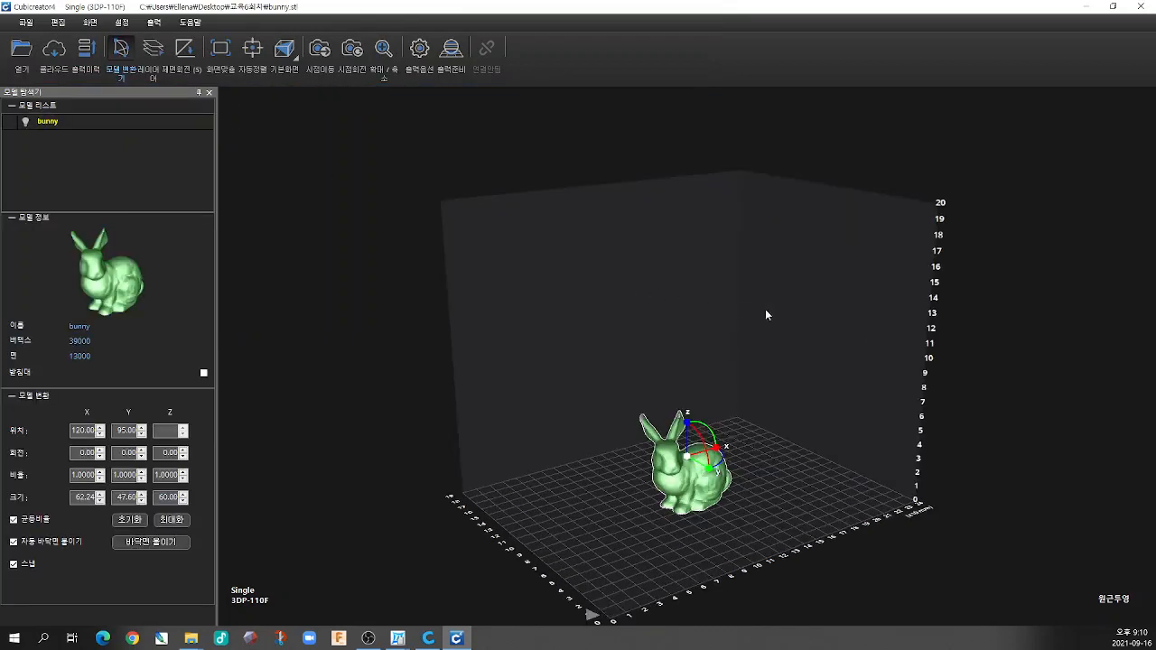
- Review Cubicreator4's detailed print options for the rabbit, from layer height to mesh correction, close them, and return to Cura
scroll(760, 401, up, 5)
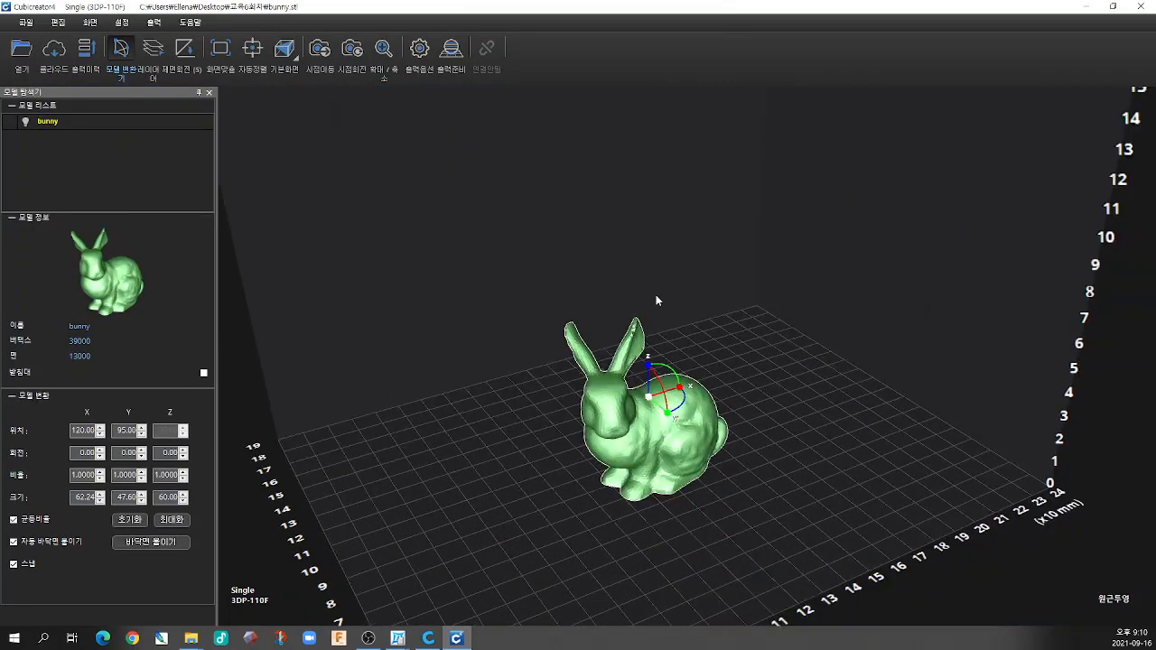
scroll(656, 285, up, 2)
click(421, 50)
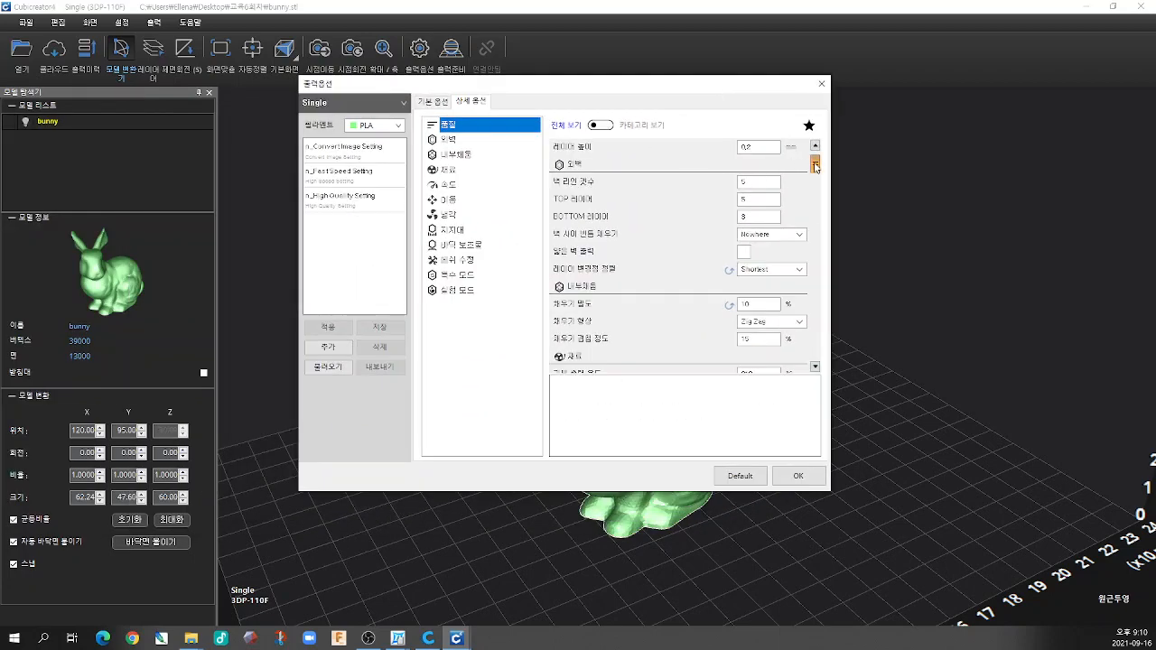
drag(815, 162, 814, 158)
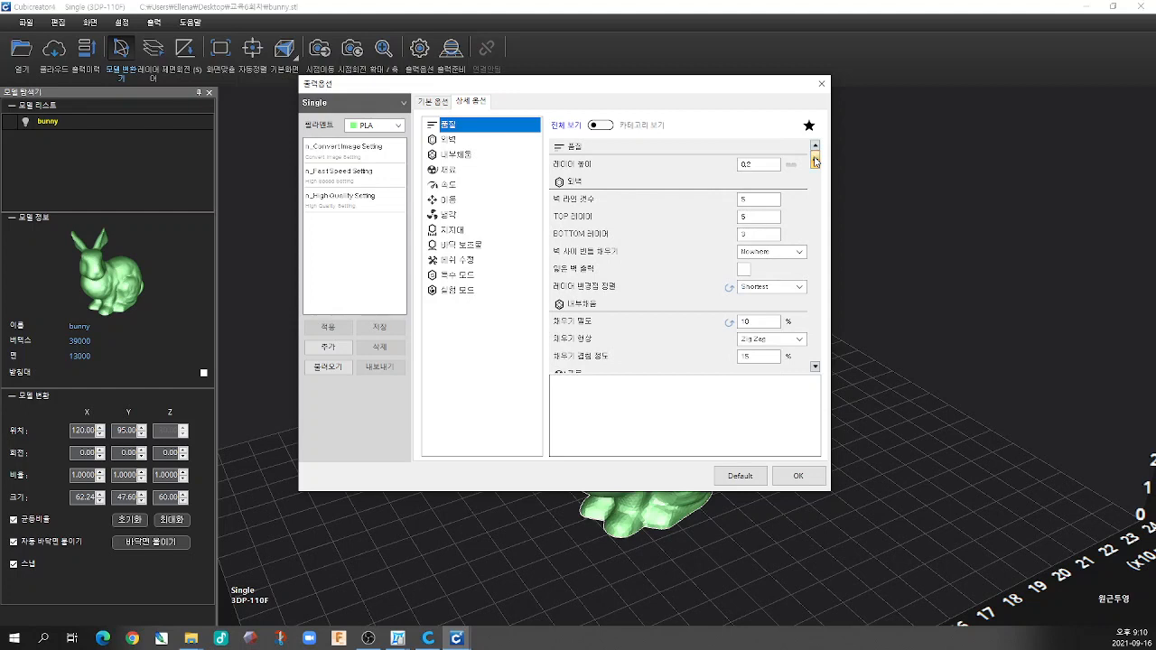
scroll(816, 161, down, 6)
mouse_move(827, 235)
mouse_down()
mouse_move(839, 349)
mouse_move(823, 311)
mouse_move(828, 159)
mouse_move(815, 228)
mouse_up()
scroll(749, 280, down, 5)
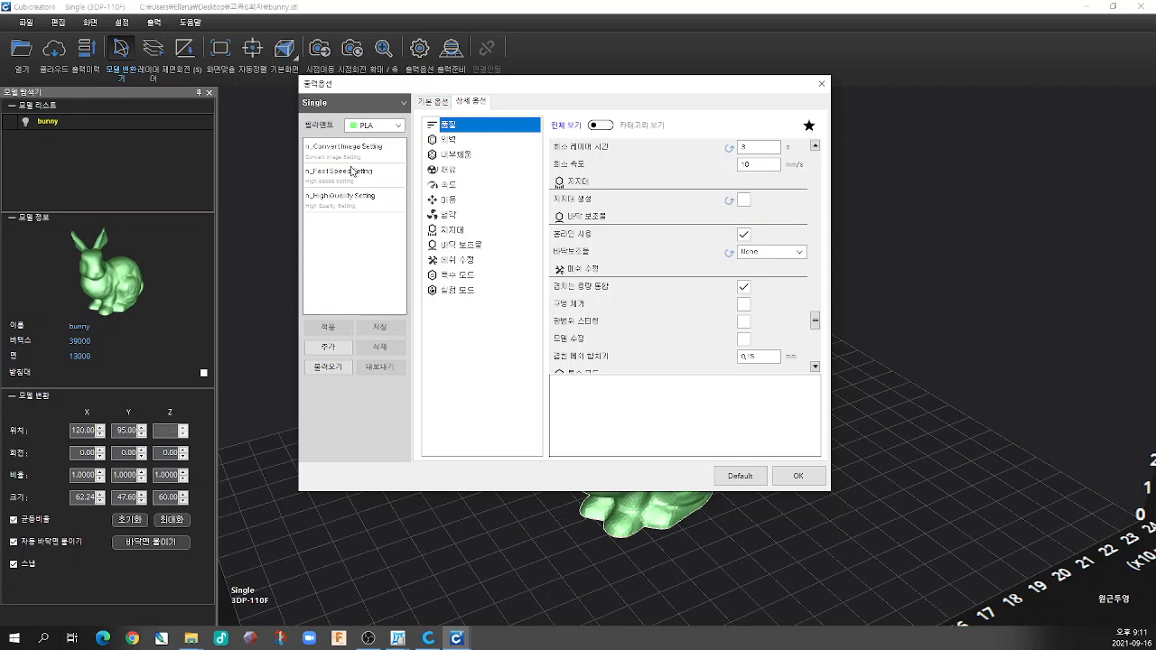
click(821, 83)
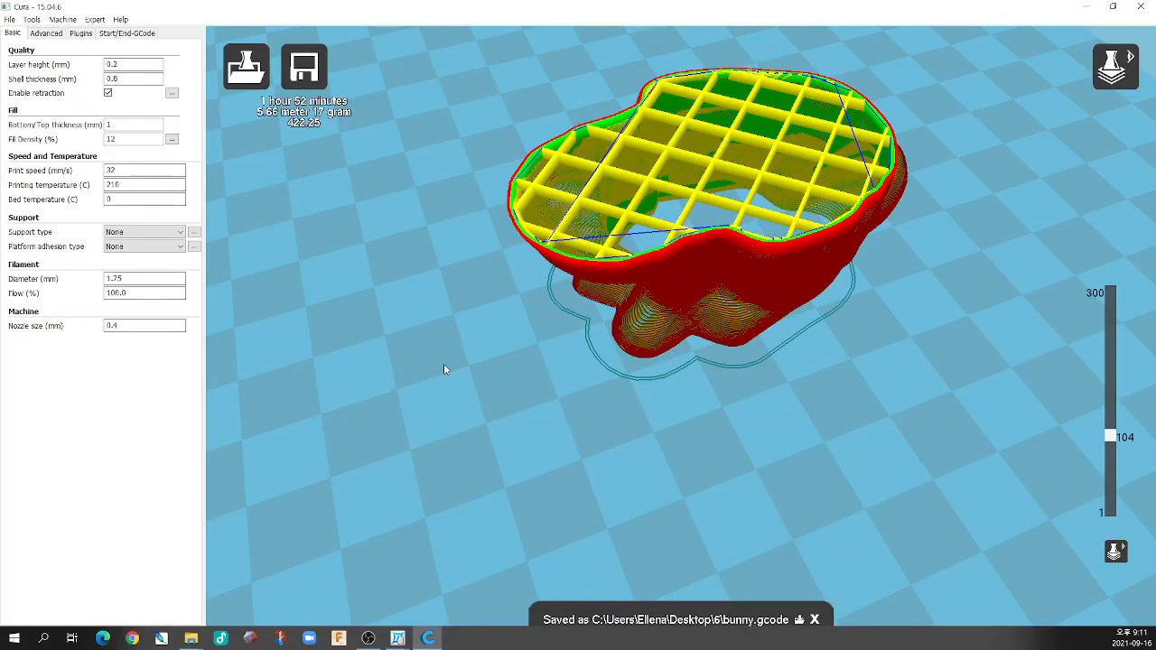
- Examine the rabbit's infill from another angle and raise the displayed layer to 232 to check the head
right_drag(444, 363, 451, 354)
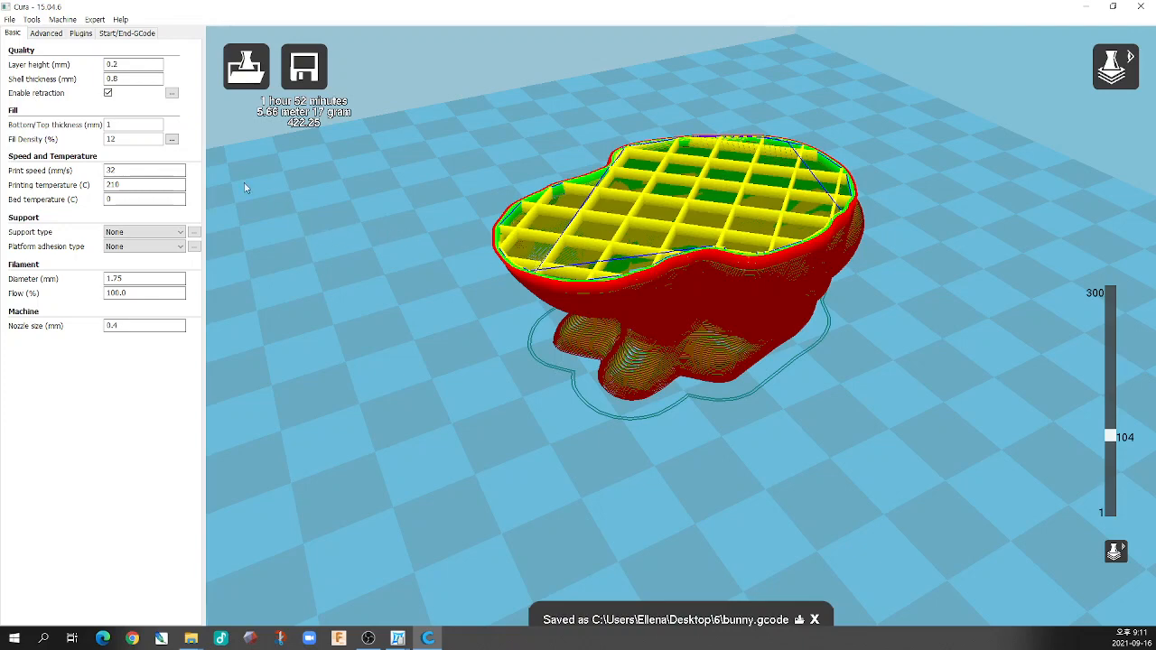
click(132, 61)
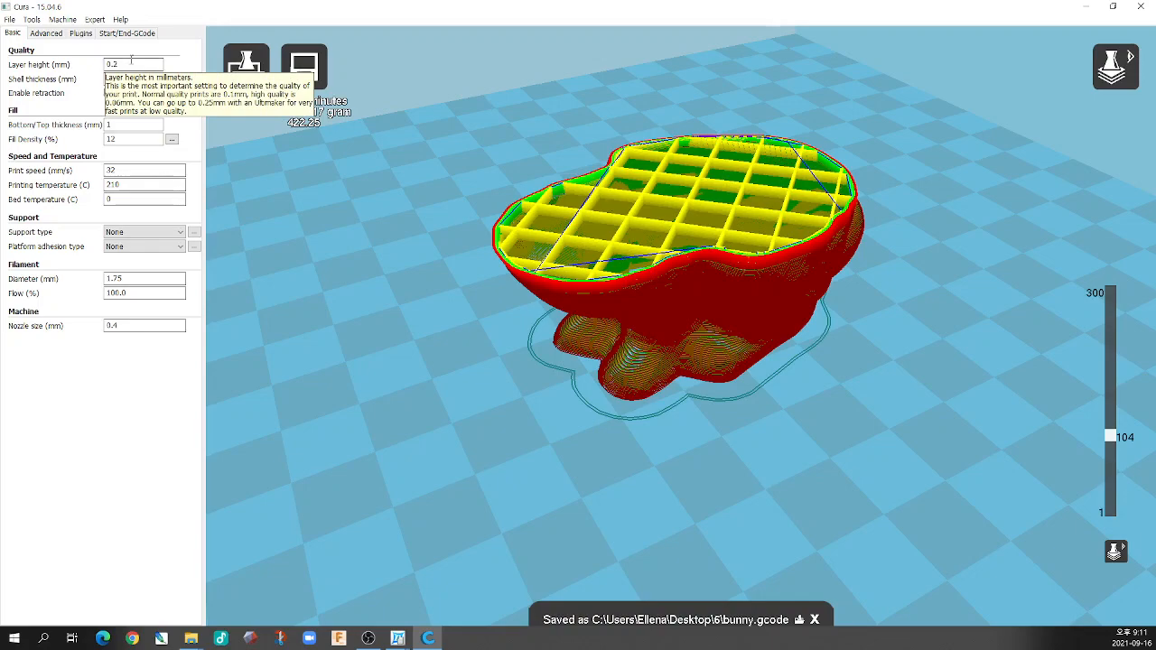
mouse_move(684, 312)
right_down()
mouse_move(678, 304)
mouse_move(685, 312)
right_up()
drag(1113, 442, 1087, 342)
right_drag(871, 317, 852, 308)
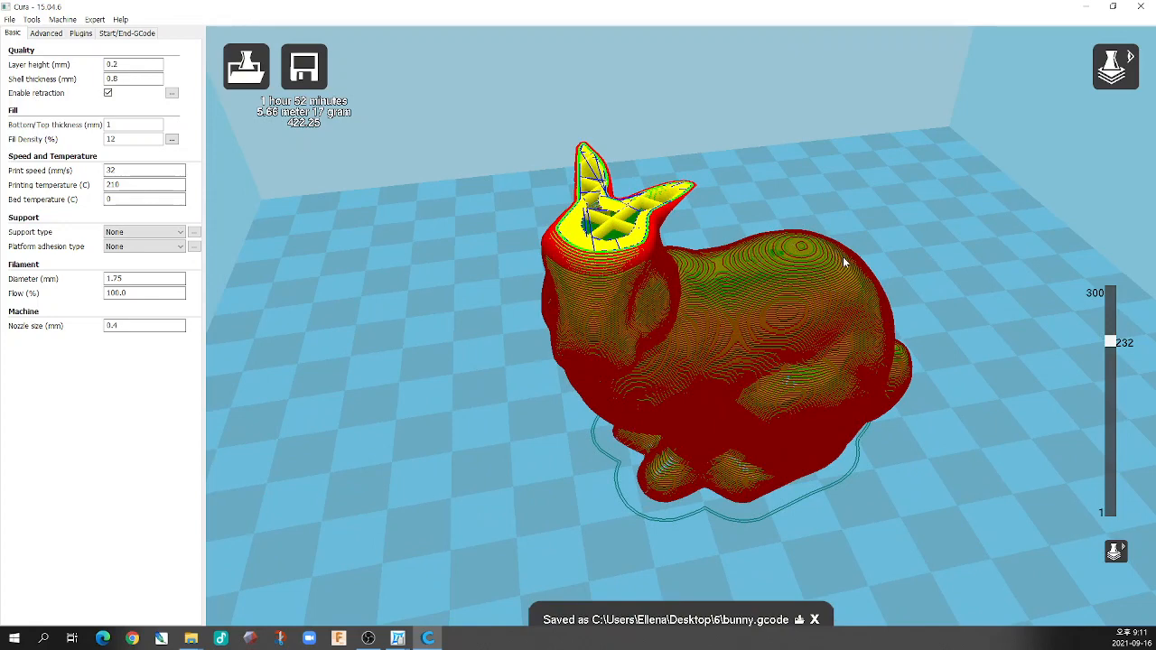
- Try a 0.1 mm layer height, inspect the toolpath up to layer 397, and restore the layer height to 0.2 mm
click(137, 66)
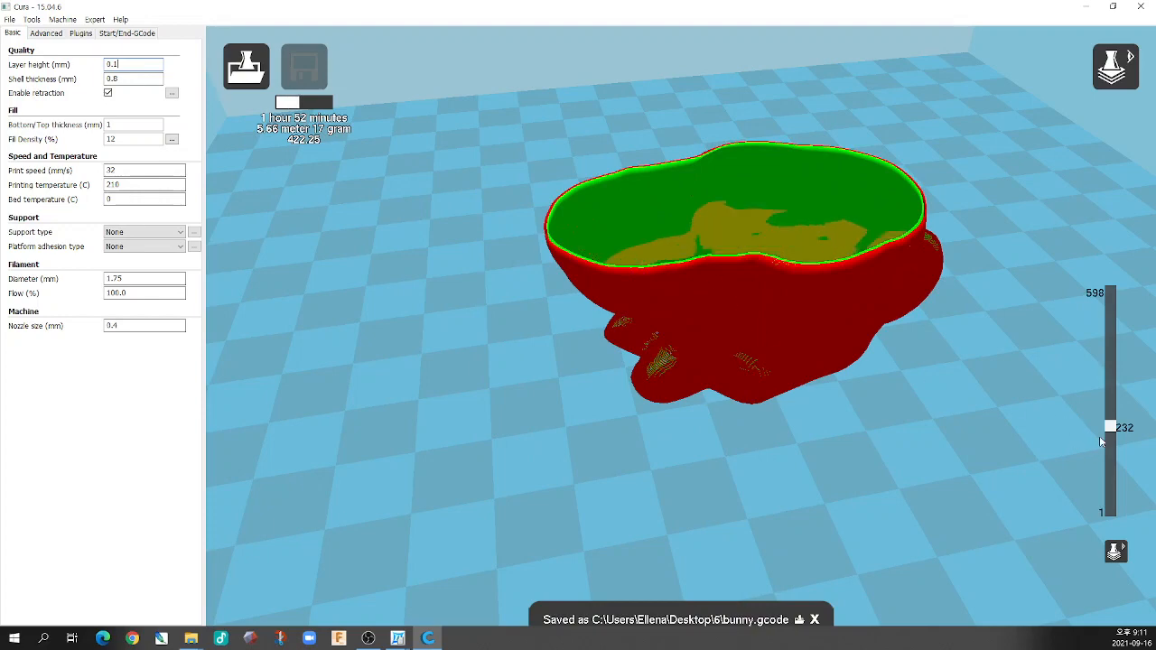
drag(1110, 425, 1110, 367)
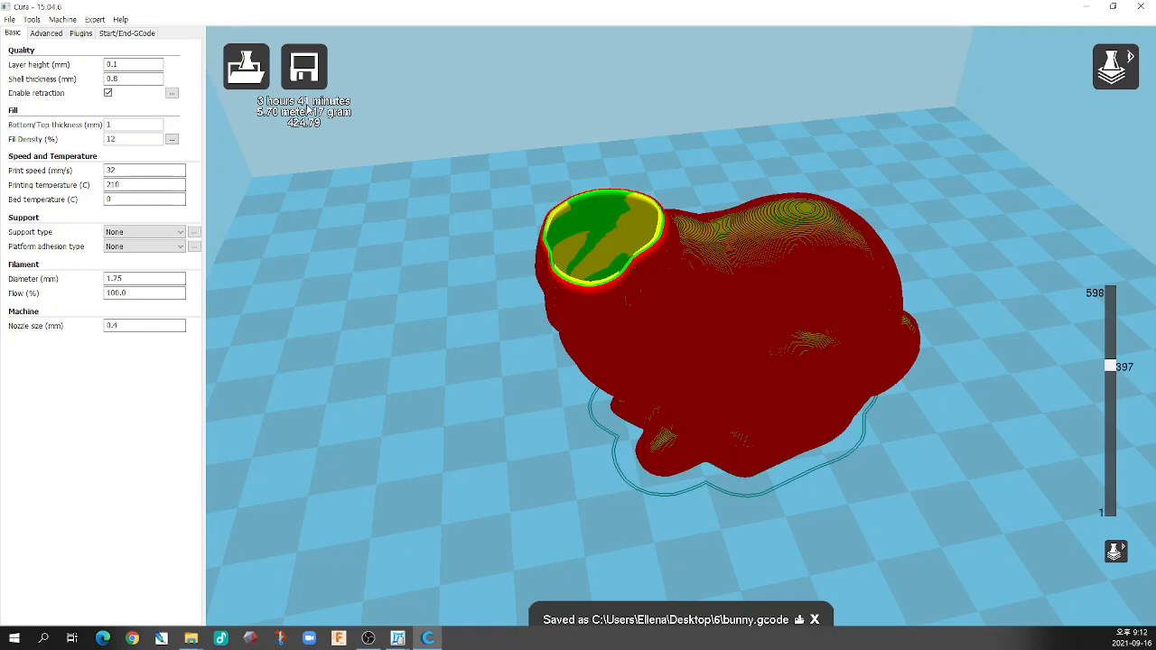
click(121, 64)
key(BackSpace)
text(2)
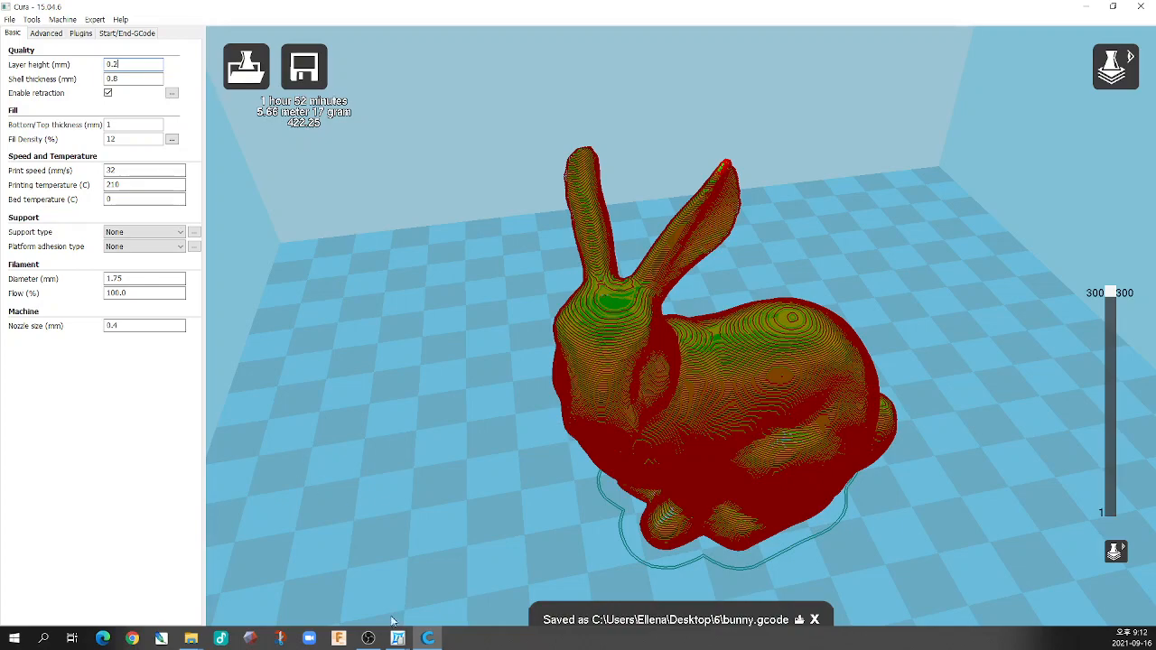
- Consult the manual's pages on setting the model's bottom face and saving G-code, and return to Cura
mouse_move(397, 639)
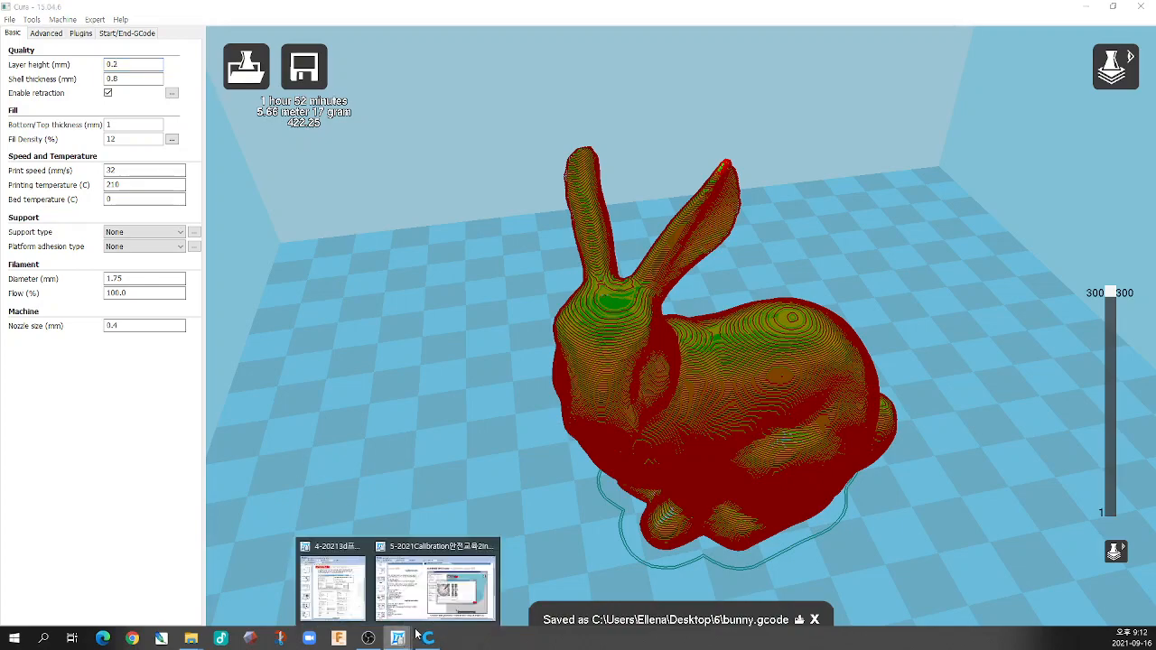
click(354, 591)
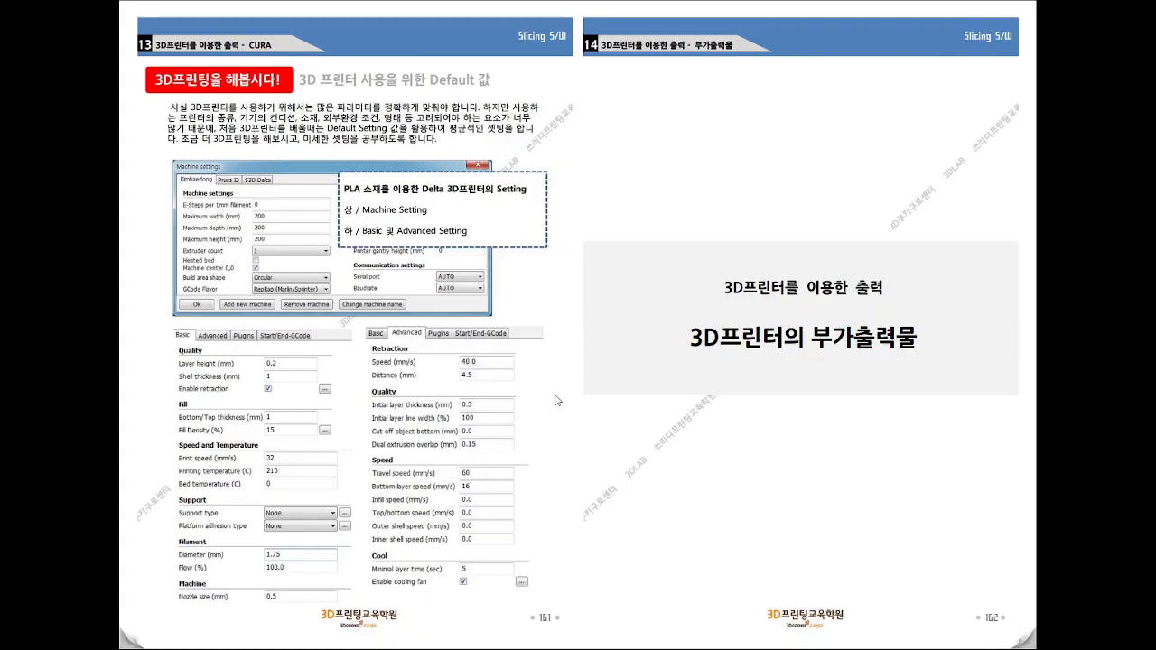
scroll(558, 400, up, 3)
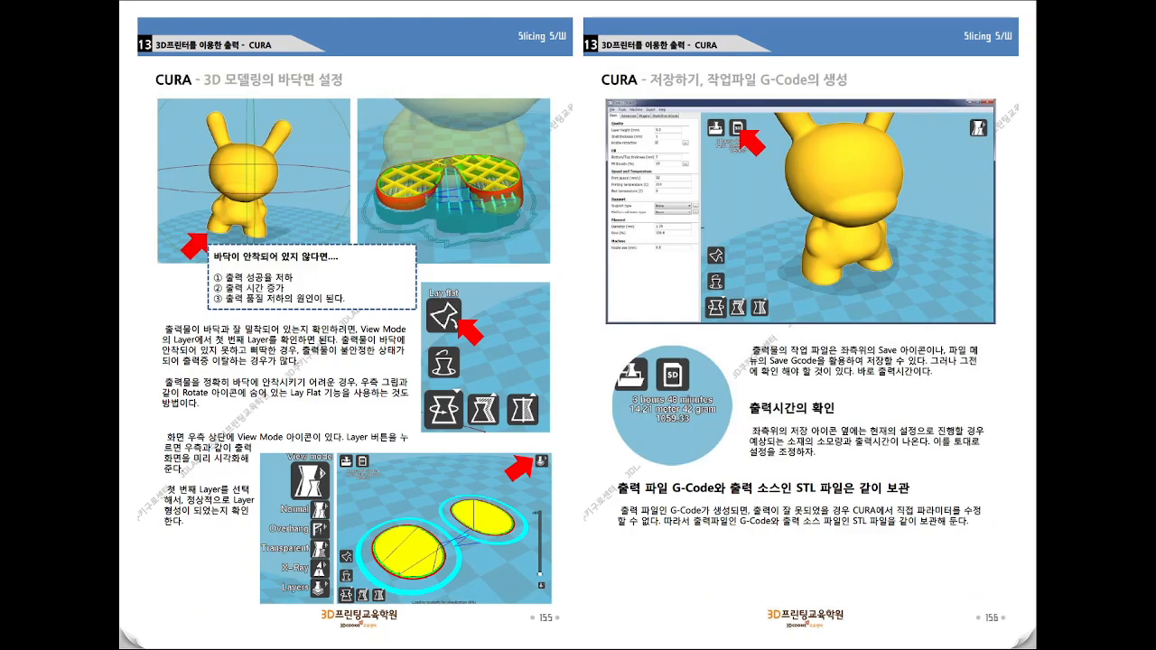
scroll(558, 401, up, 2)
scroll(558, 400, down, 1)
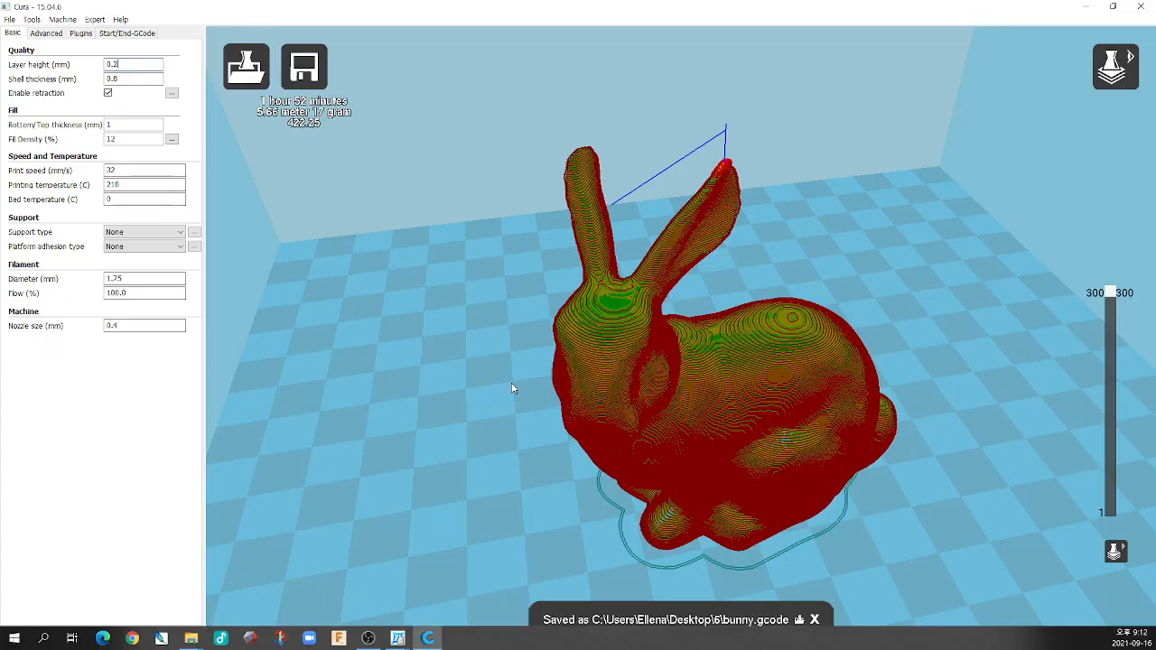
- Switch the rabbit to the Normal view and move it slightly across the build plate
click(1117, 66)
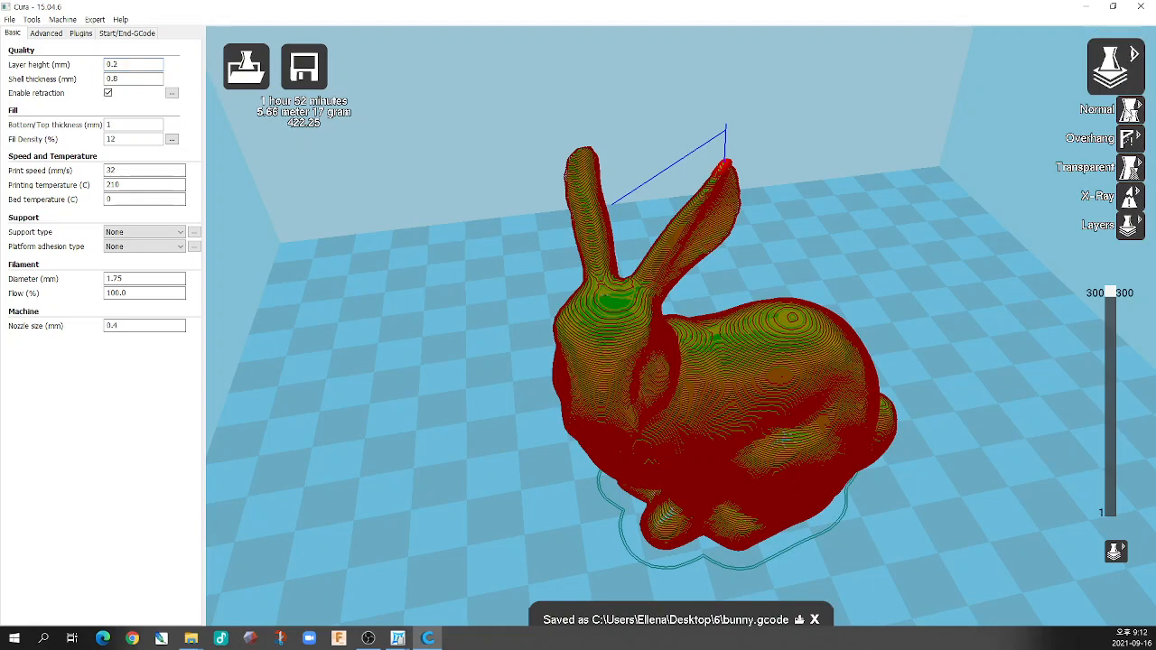
click(1127, 114)
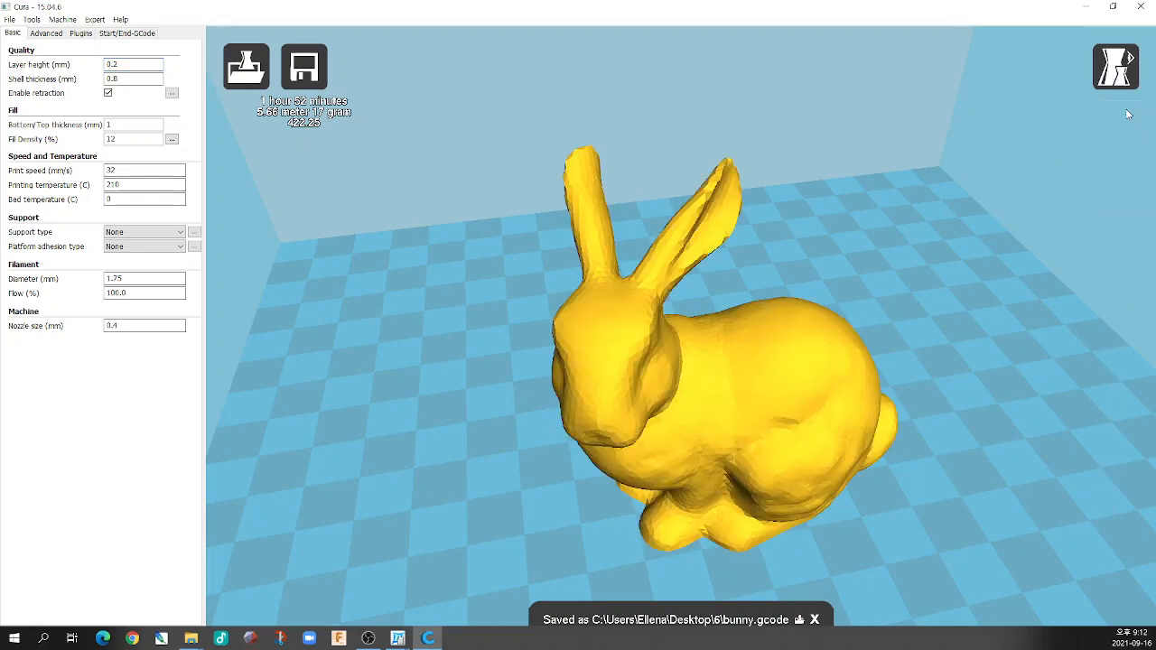
drag(781, 235, 697, 349)
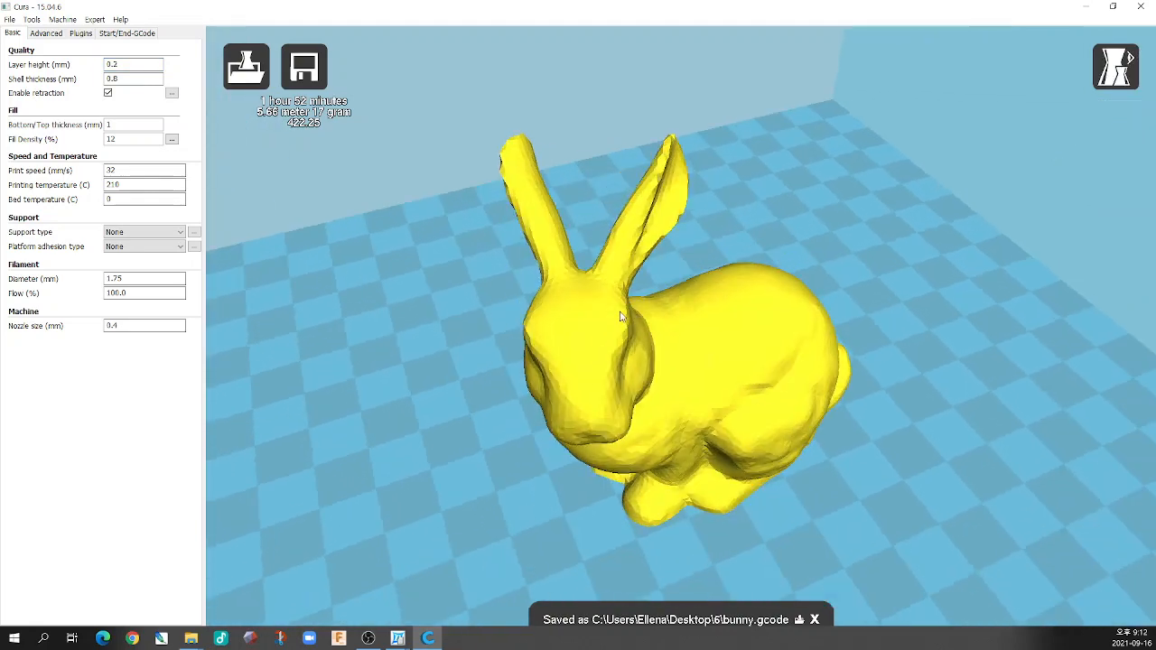
click(694, 350)
scroll(683, 375, up, 4)
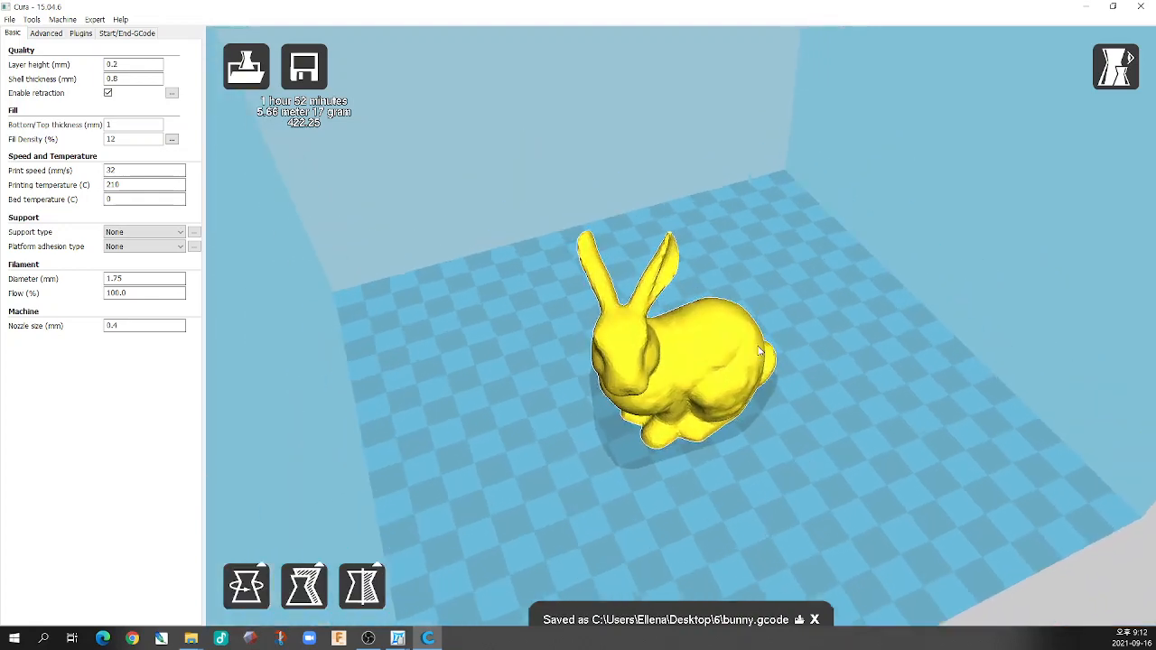
scroll(667, 378, down, 3)
scroll(666, 373, down, 1)
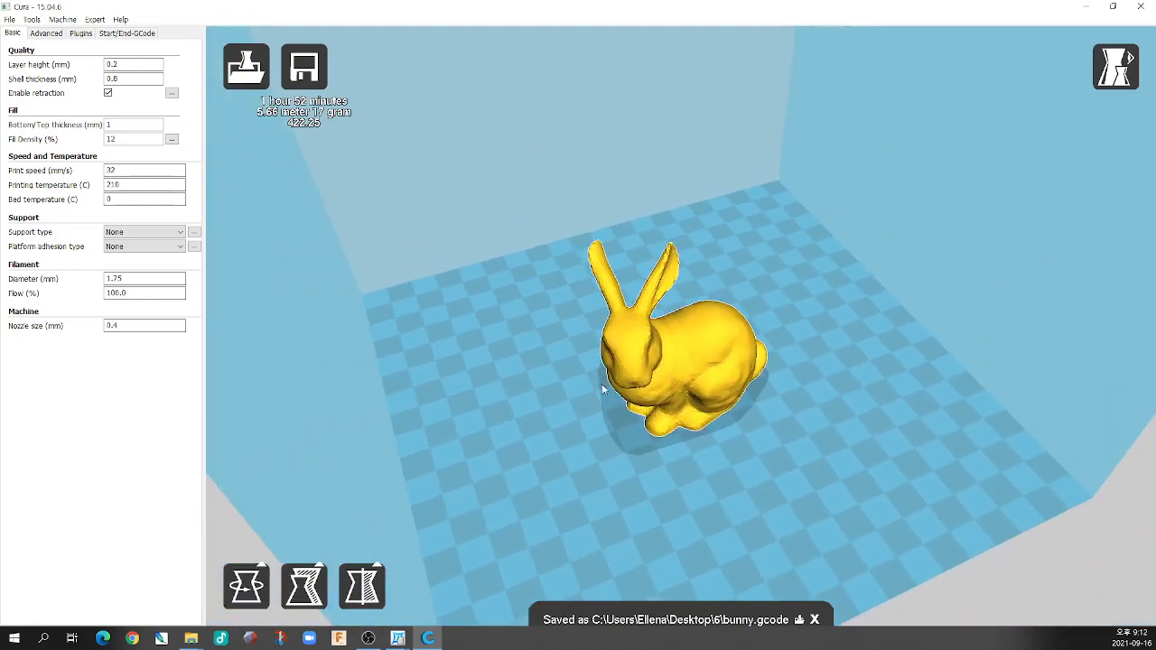
mouse_move(693, 373)
mouse_down()
mouse_move(684, 352)
mouse_move(662, 383)
mouse_move(686, 387)
mouse_up()
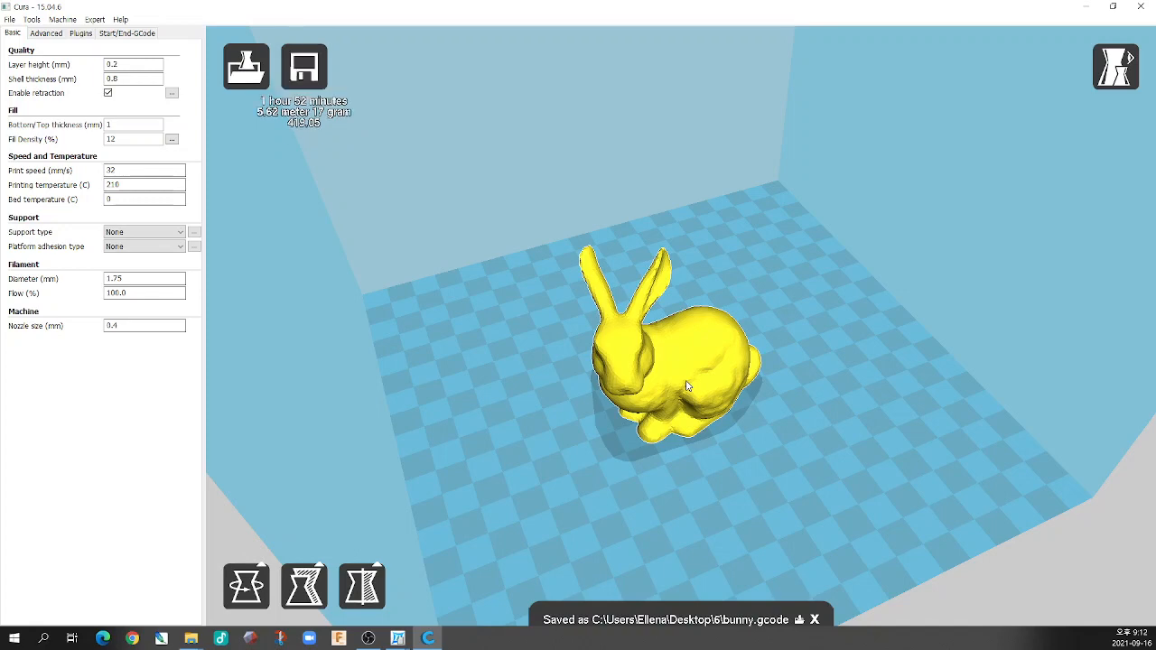
- Multiply the rabbit by one copy and spread the two rabbits apart toward opposite sides of the build plate
right_drag(687, 387, 674, 366)
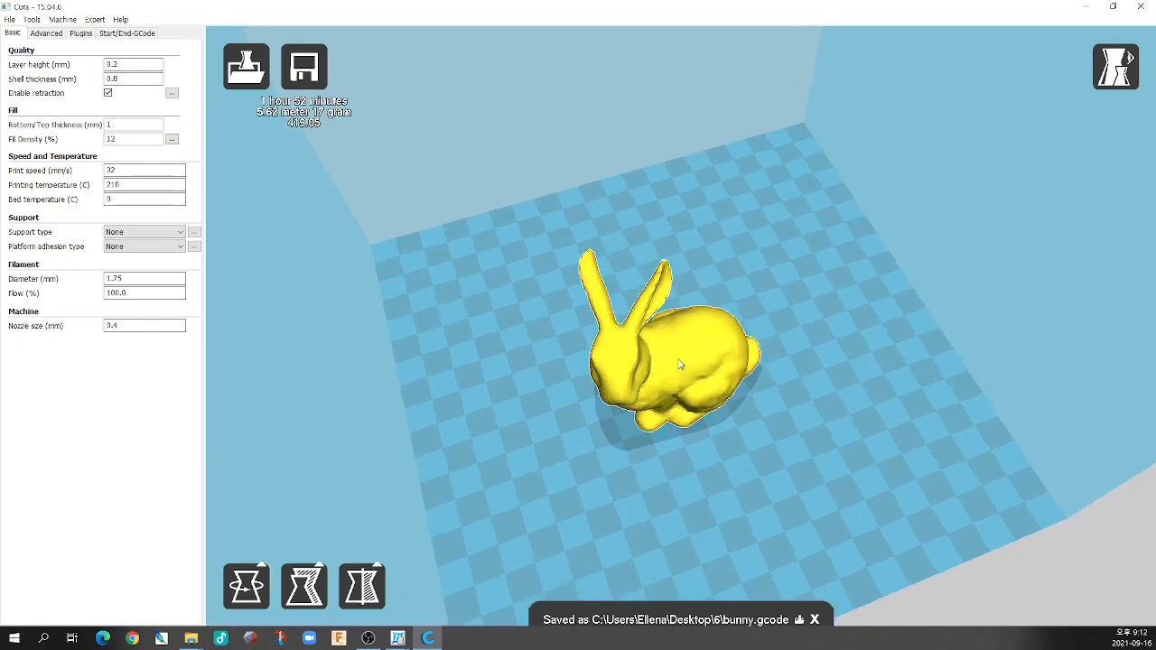
right_click(680, 364)
click(724, 401)
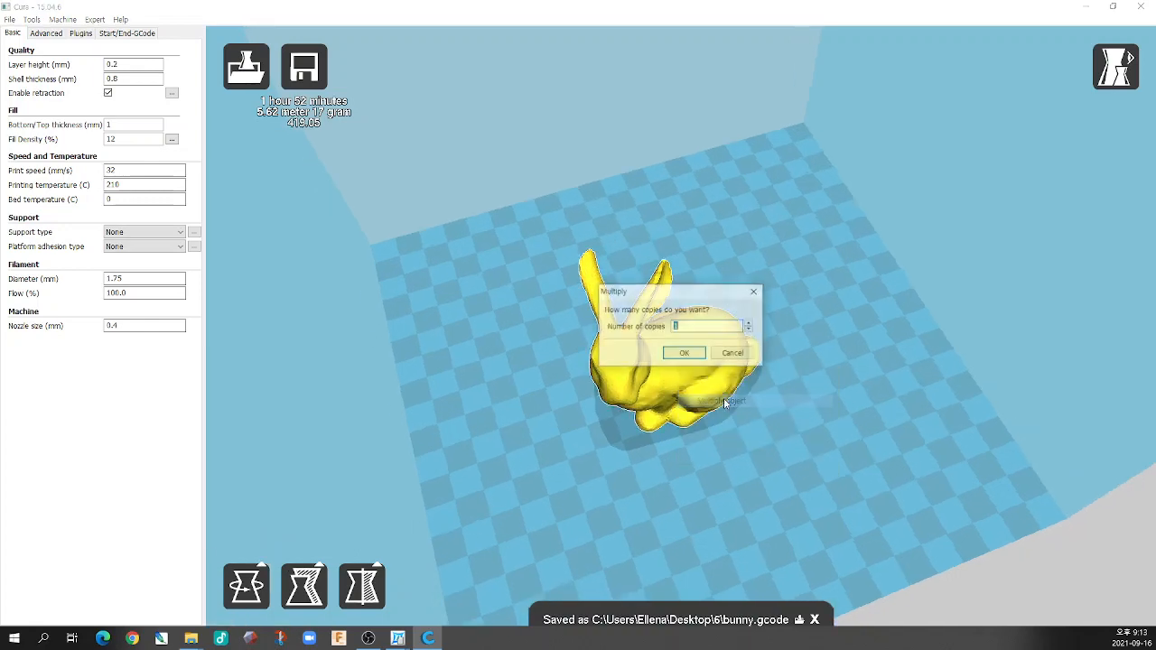
click(684, 352)
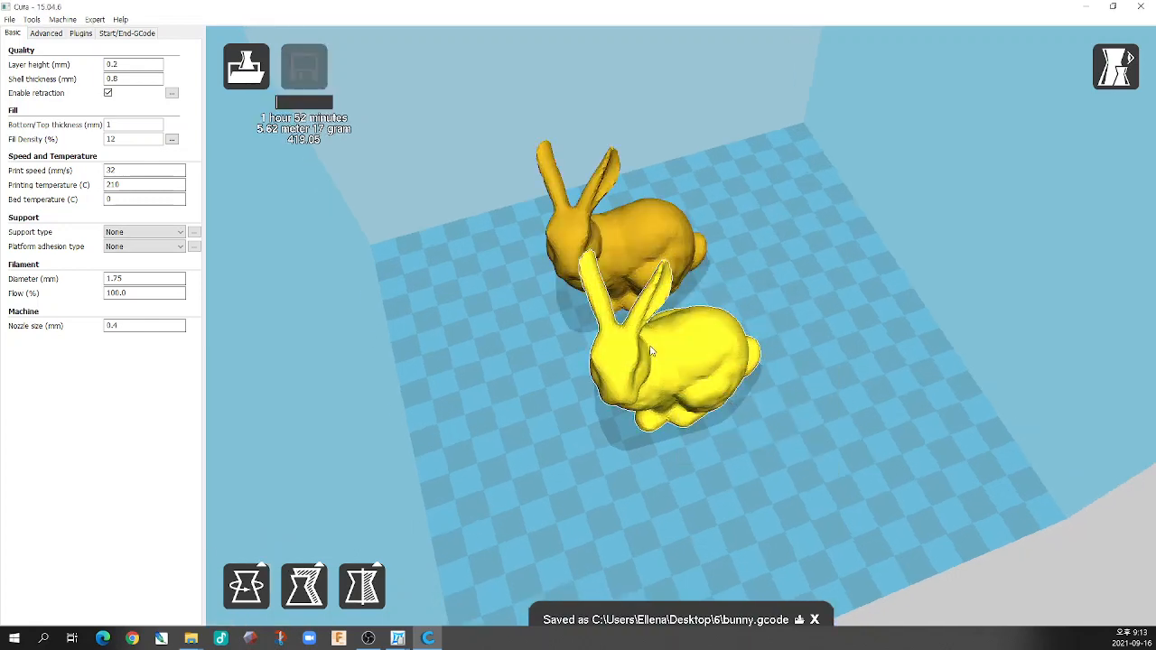
drag(646, 346, 511, 402)
drag(620, 270, 822, 340)
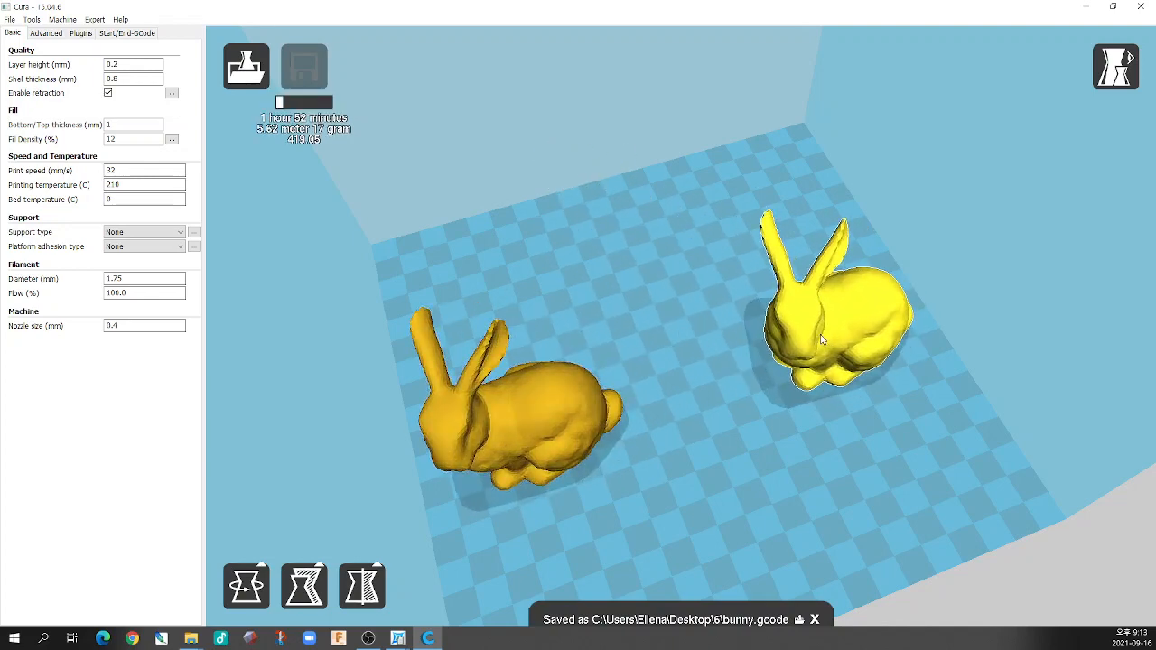
- Switch to the Layers view and lower the displayed layer to 75 to examine the travel moves between the two rabbits
click(1117, 66)
click(1128, 227)
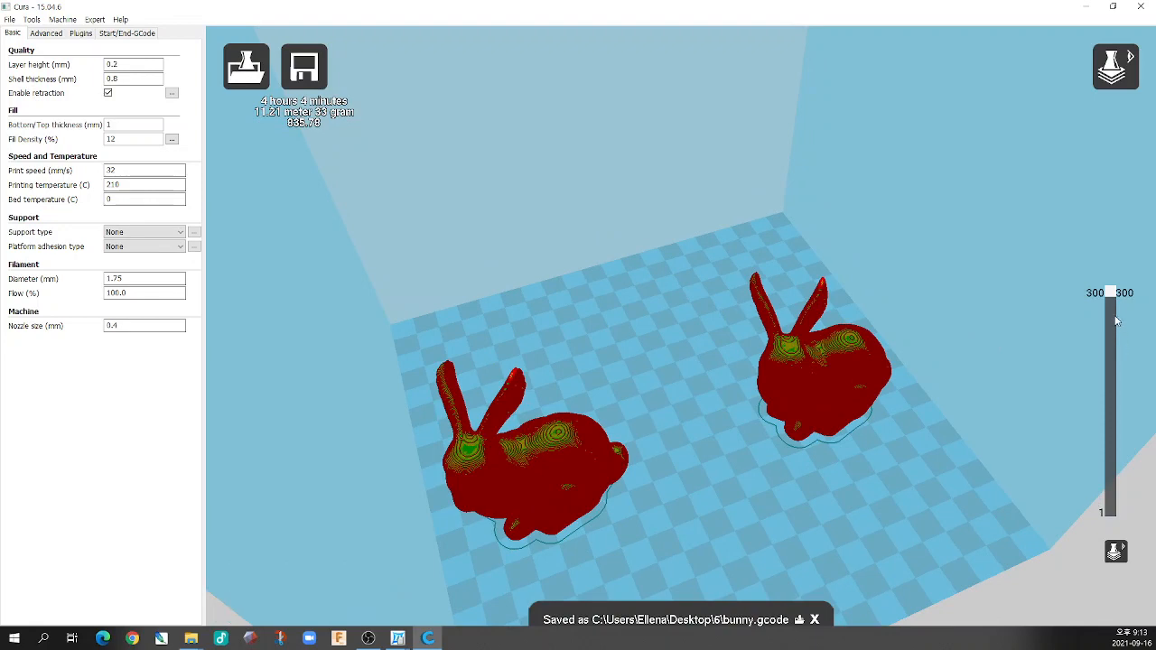
drag(1111, 296, 1120, 458)
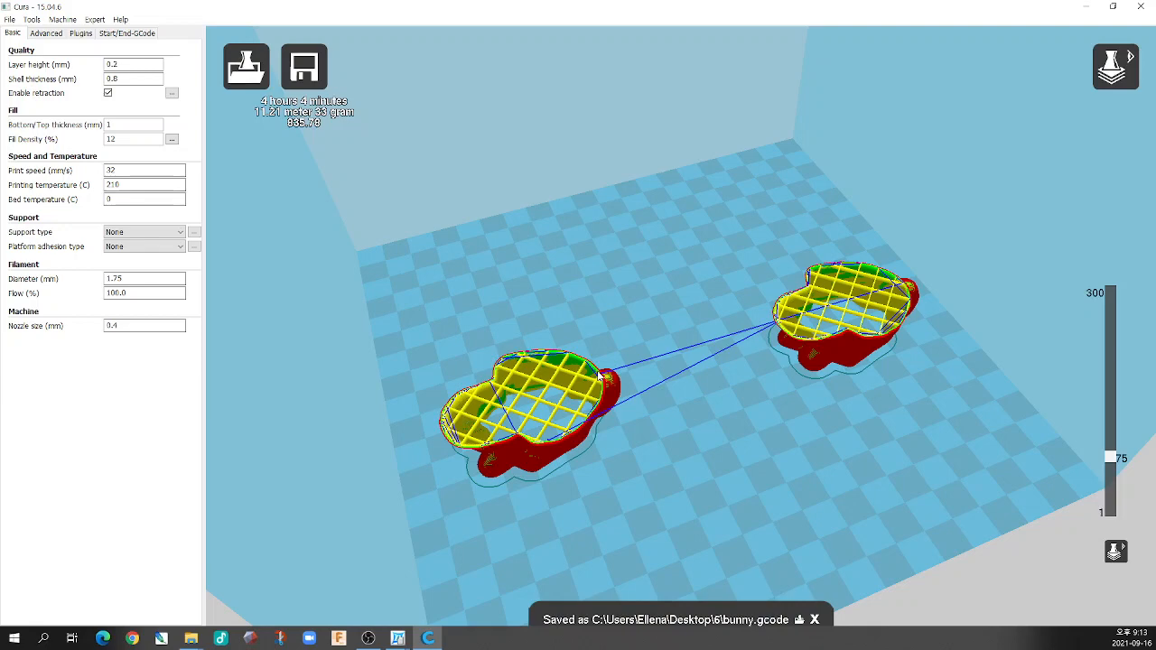
- Switch to the Normal view, delete one of the two rabbits and move the remaining one near the middle of the build plate
click(1116, 66)
click(1106, 124)
drag(585, 380, 691, 318)
drag(767, 316, 657, 424)
right_drag(740, 324, 611, 350)
key(Delete)
drag(806, 432, 754, 358)
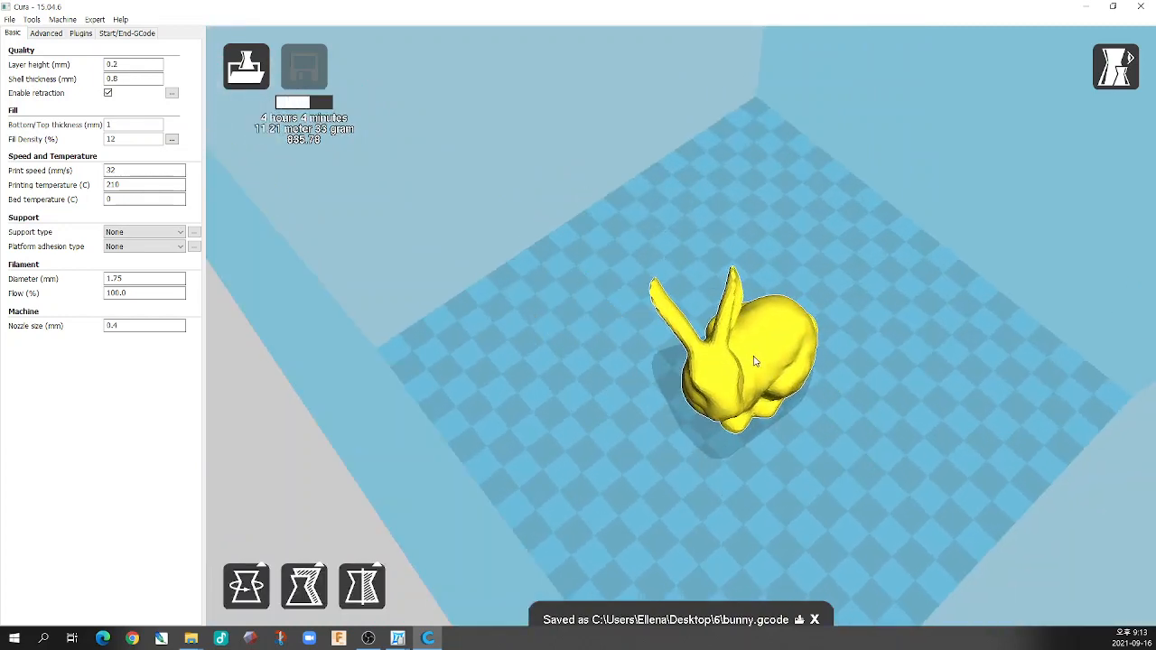
- Dismiss the notification about the saved bunny.gcode file
click(659, 340)
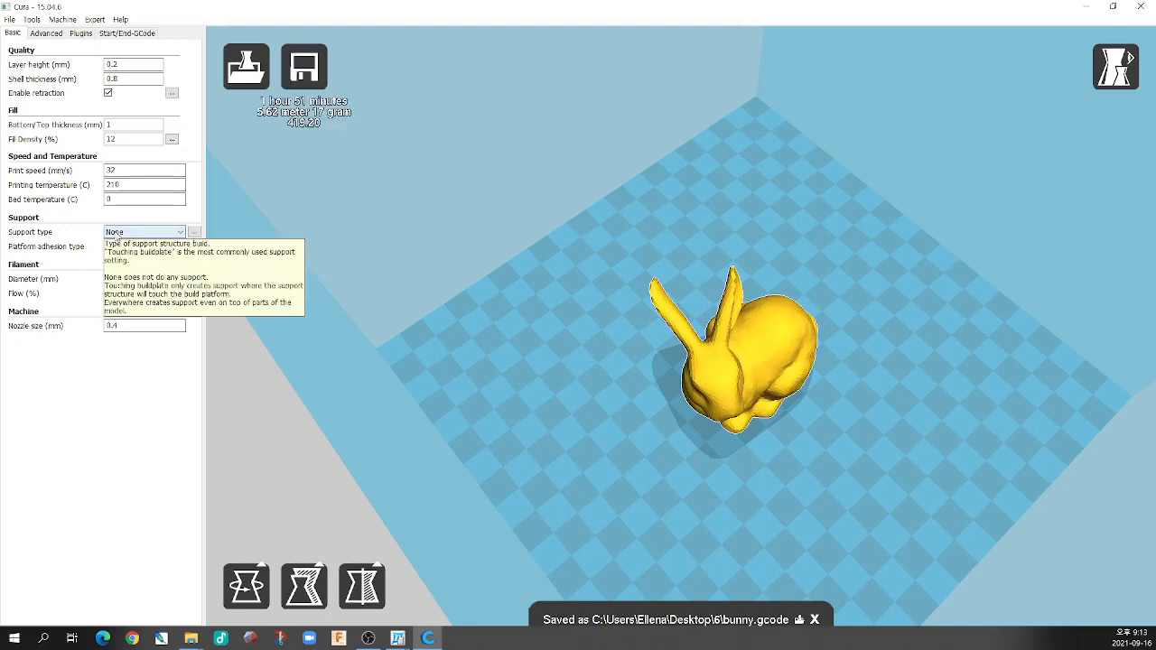
right_drag(489, 245, 517, 306)
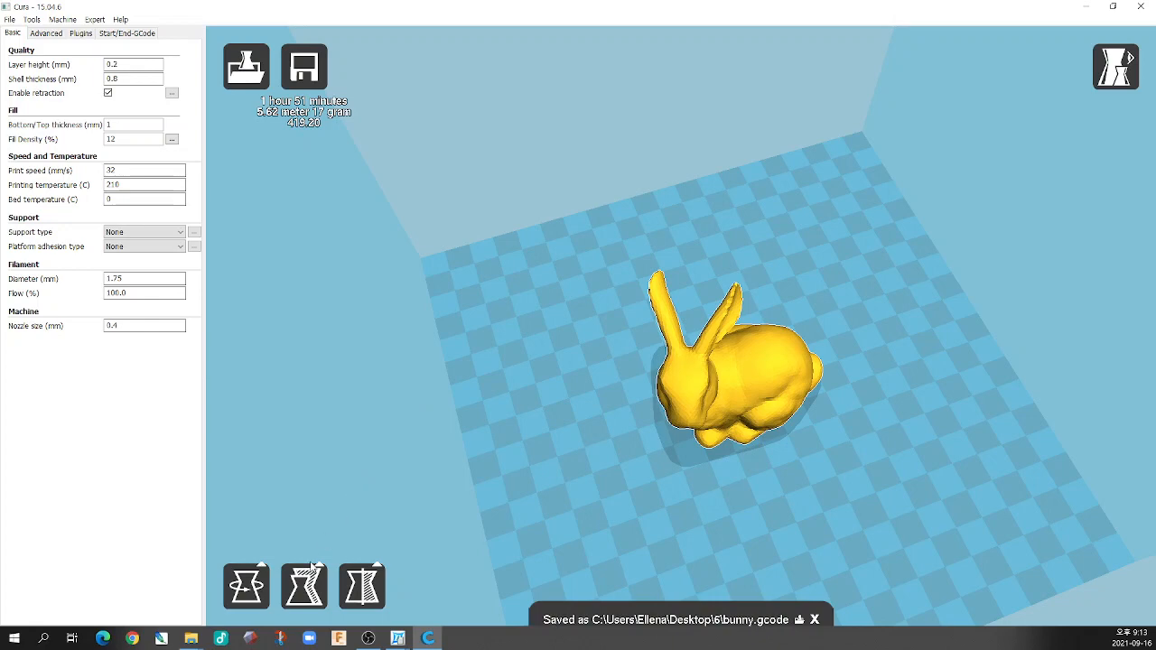
right_drag(742, 410, 622, 440)
click(815, 621)
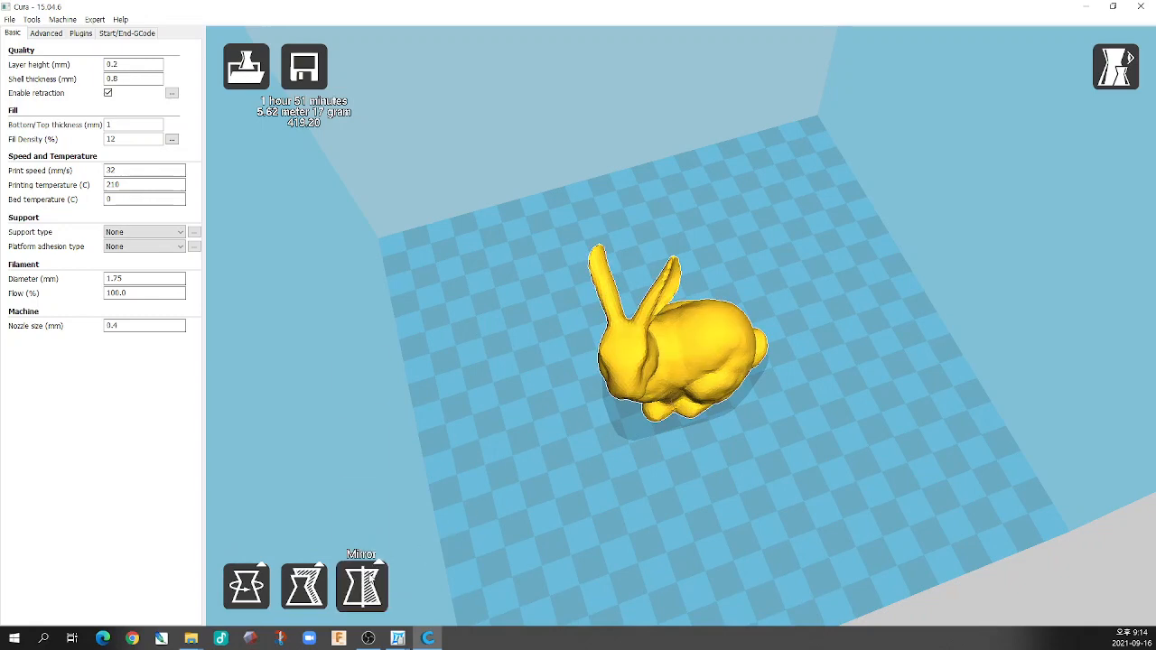
- Mirror the rabbit with Mirror Y, mirror it back to its original orientation and deselect it
click(363, 586)
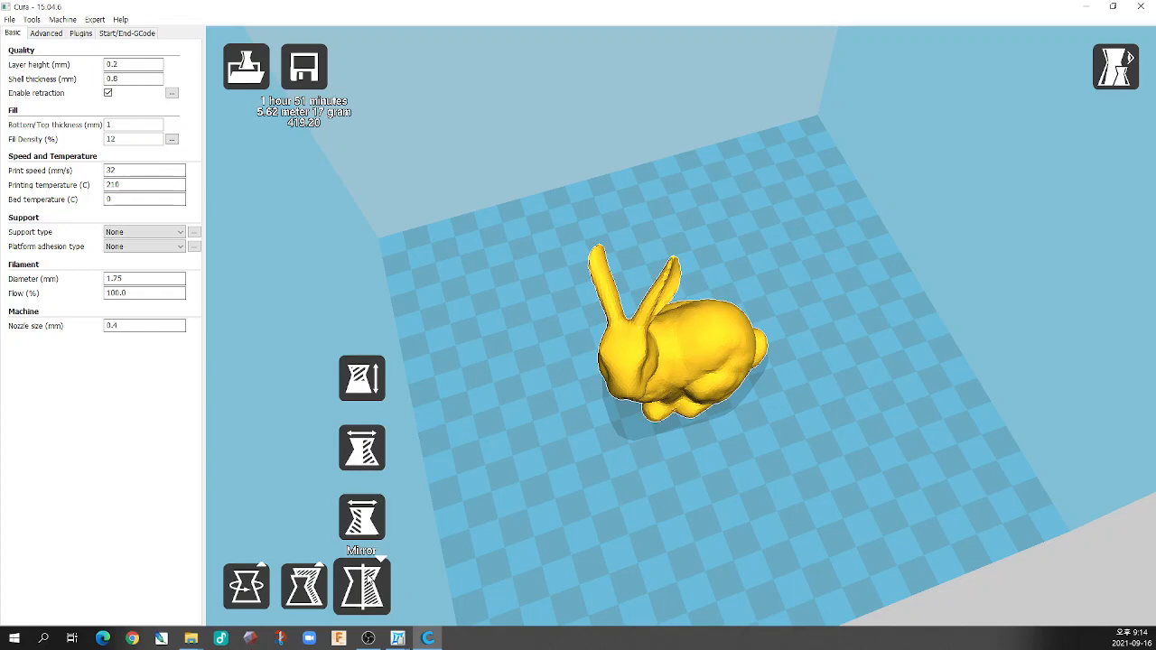
click(360, 454)
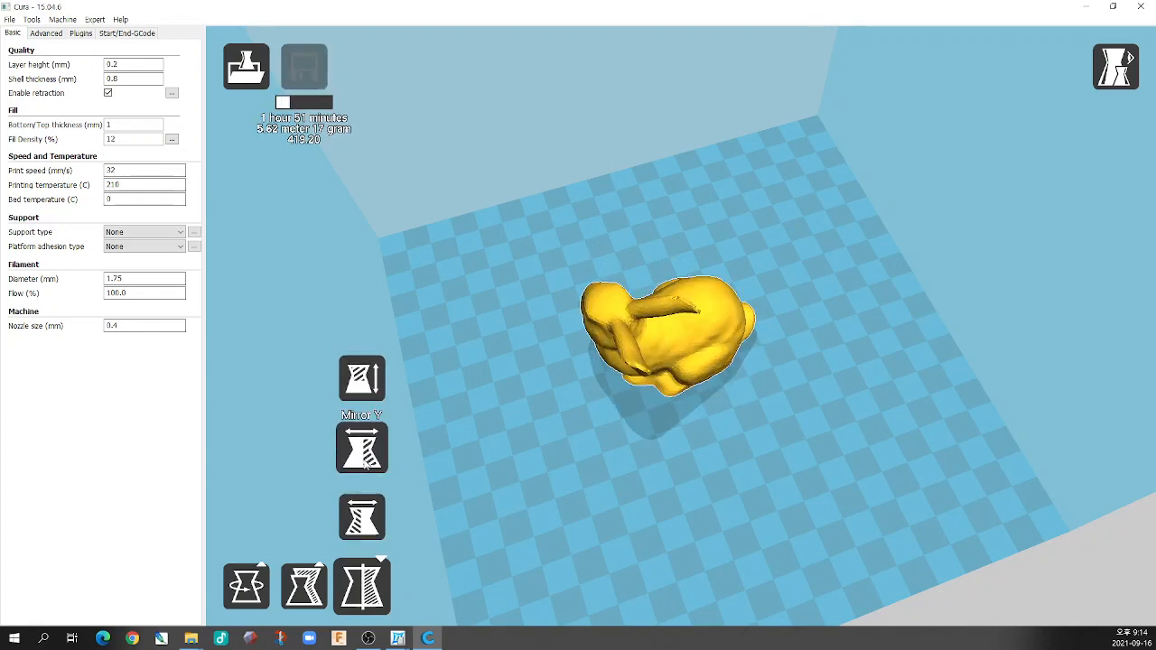
click(363, 449)
click(602, 486)
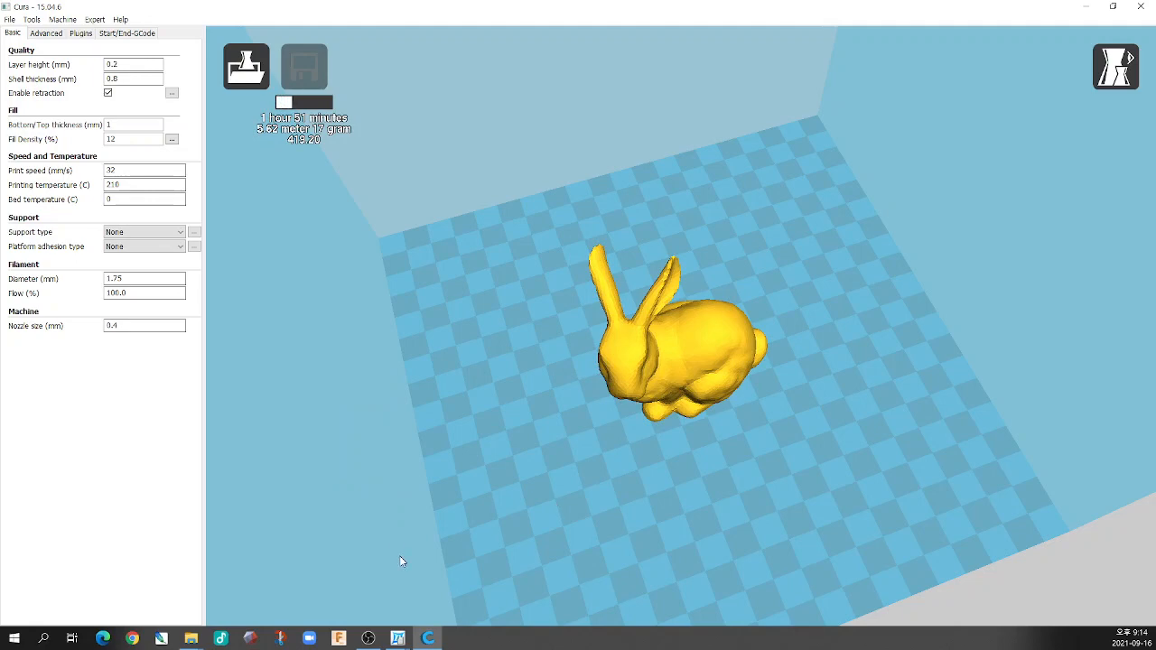
- Turn the rabbit over with the Rotate tool's rings and rotate it back upright
click(635, 389)
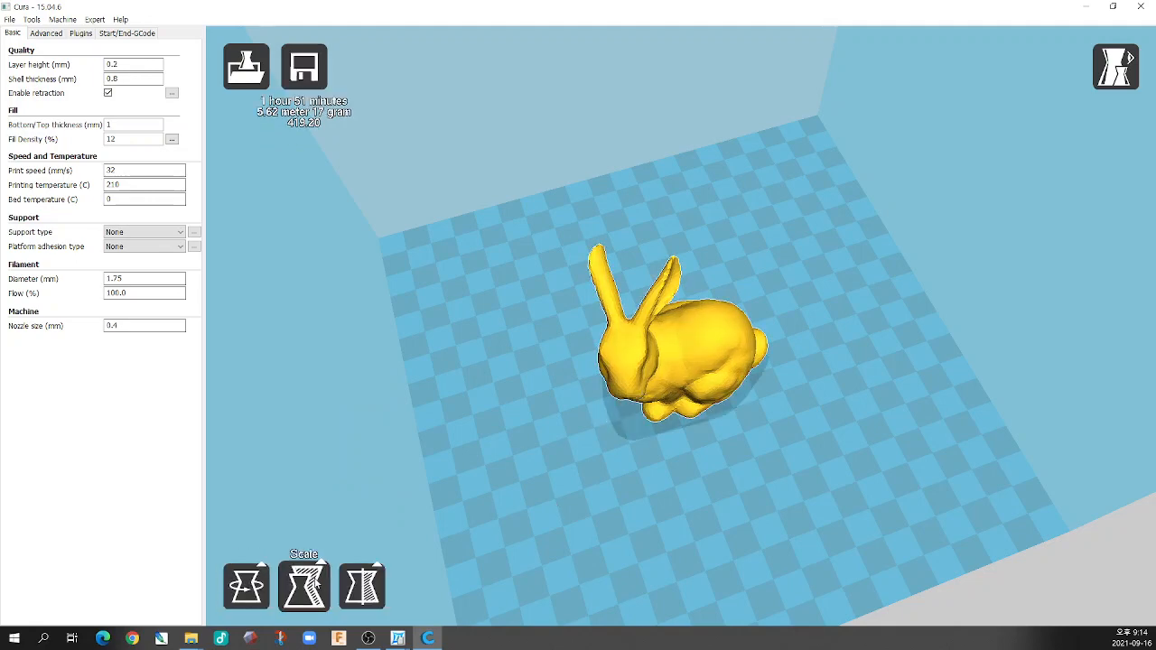
click(246, 587)
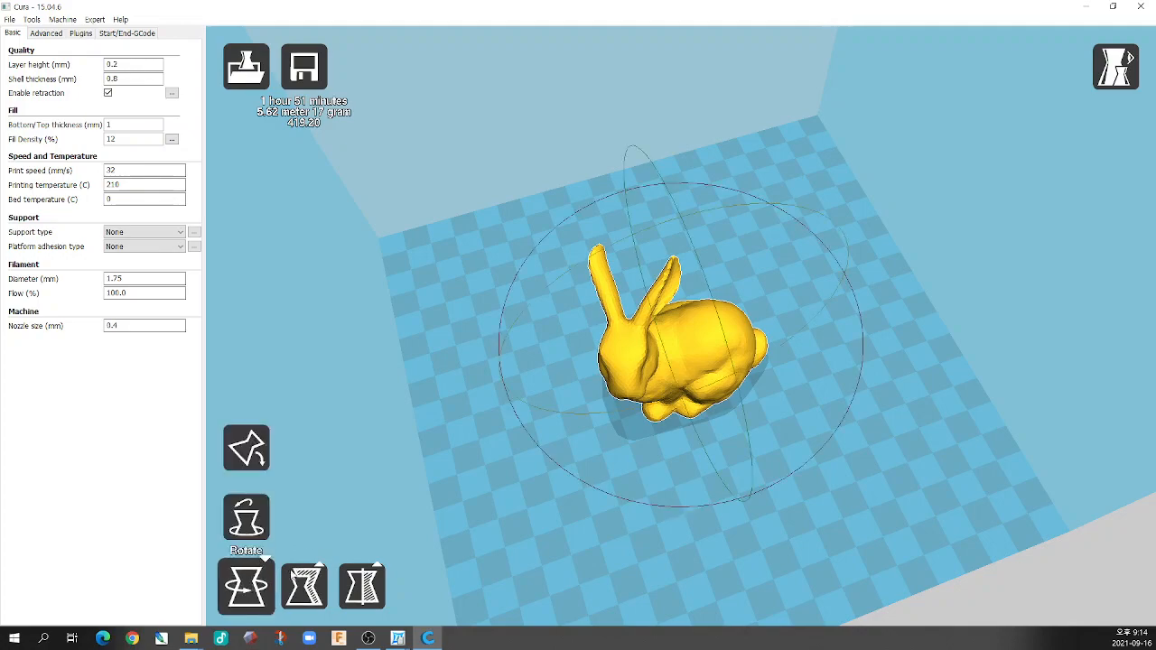
right_drag(416, 471, 413, 446)
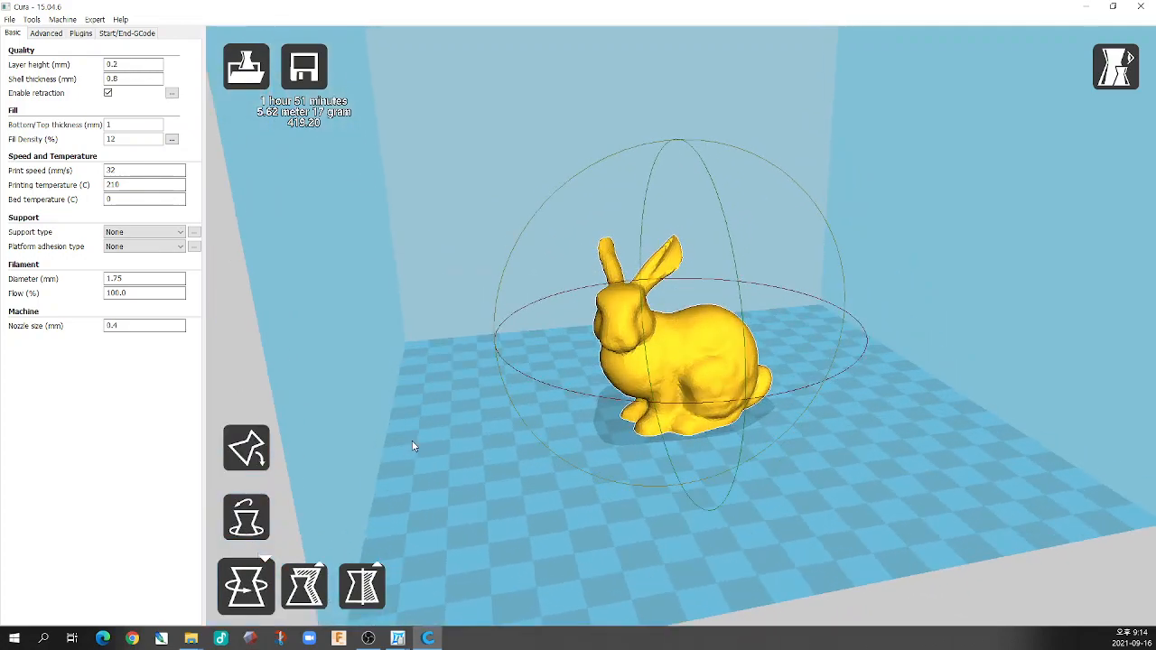
drag(733, 147, 506, 303)
mouse_move(448, 374)
right_down()
mouse_move(424, 377)
mouse_move(434, 374)
right_up()
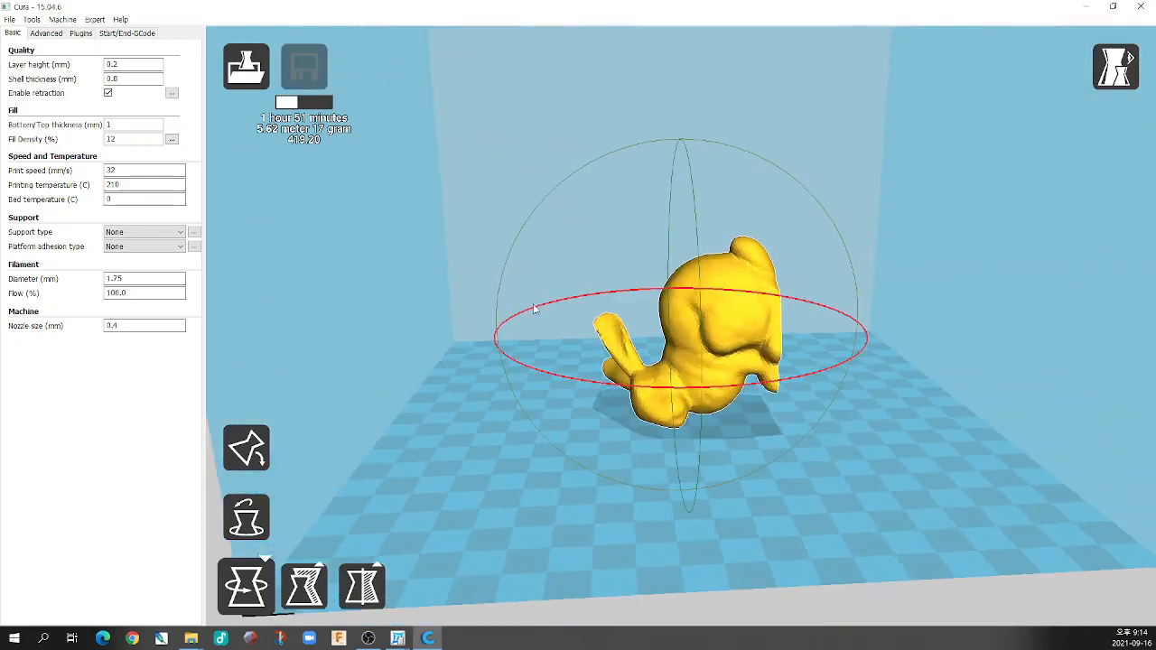
drag(555, 202, 818, 176)
right_drag(887, 413, 668, 397)
right_drag(543, 389, 540, 421)
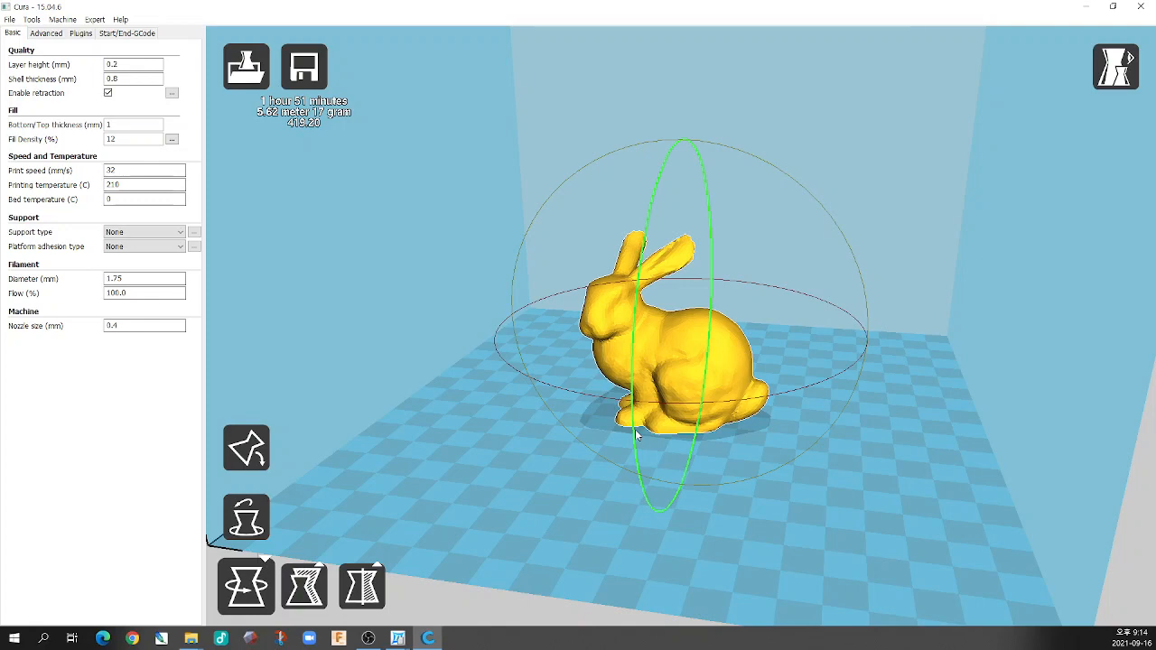
- Tilt the rabbit slightly with the Rotate tool so its base no longer lies flat, and deselect it
click(461, 475)
drag(458, 475, 548, 442)
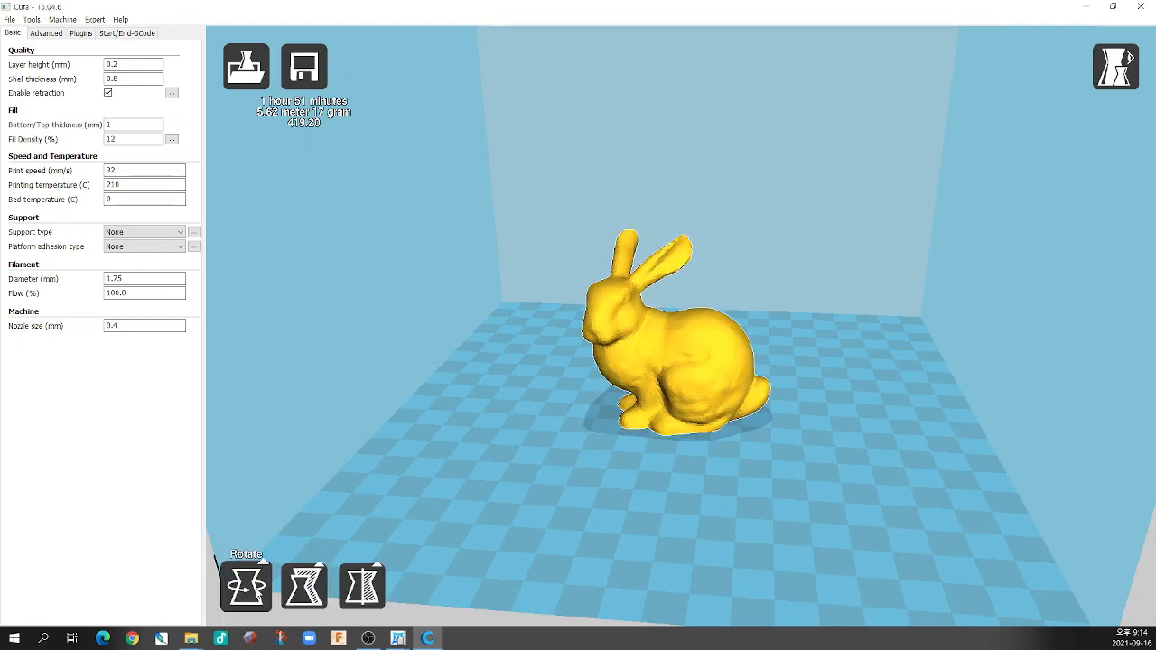
click(259, 592)
drag(620, 158, 611, 162)
click(963, 183)
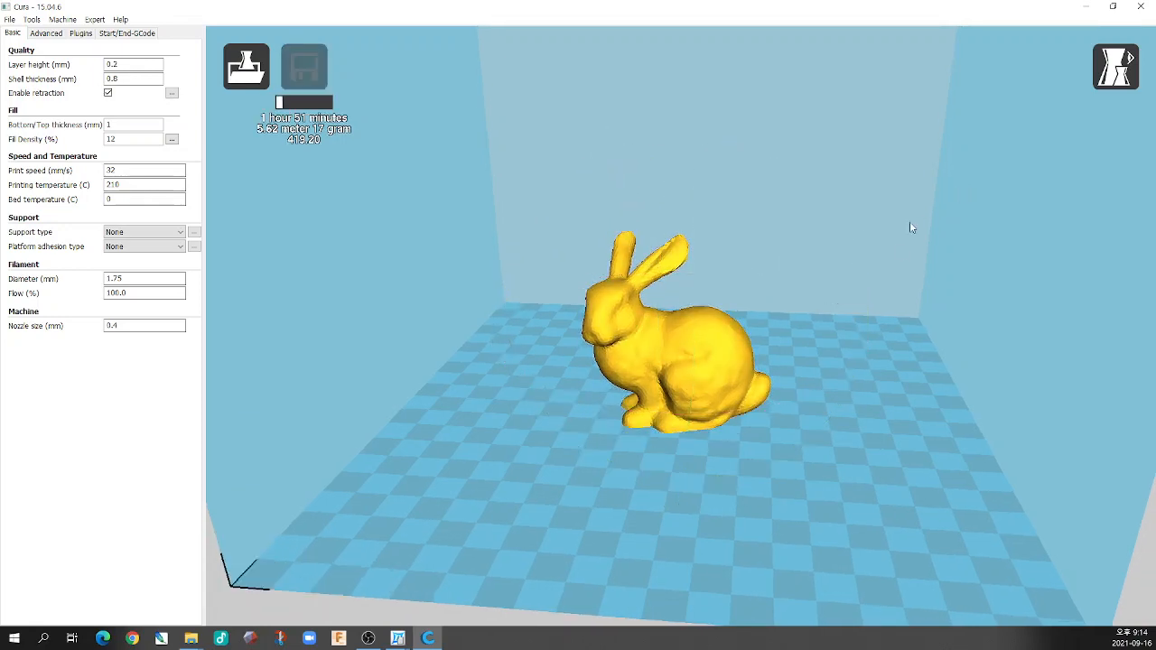
- Switch to the Layers view and lower the displayed layer to 1 to examine the tilted rabbit's first layer
scroll(900, 251, up, 5)
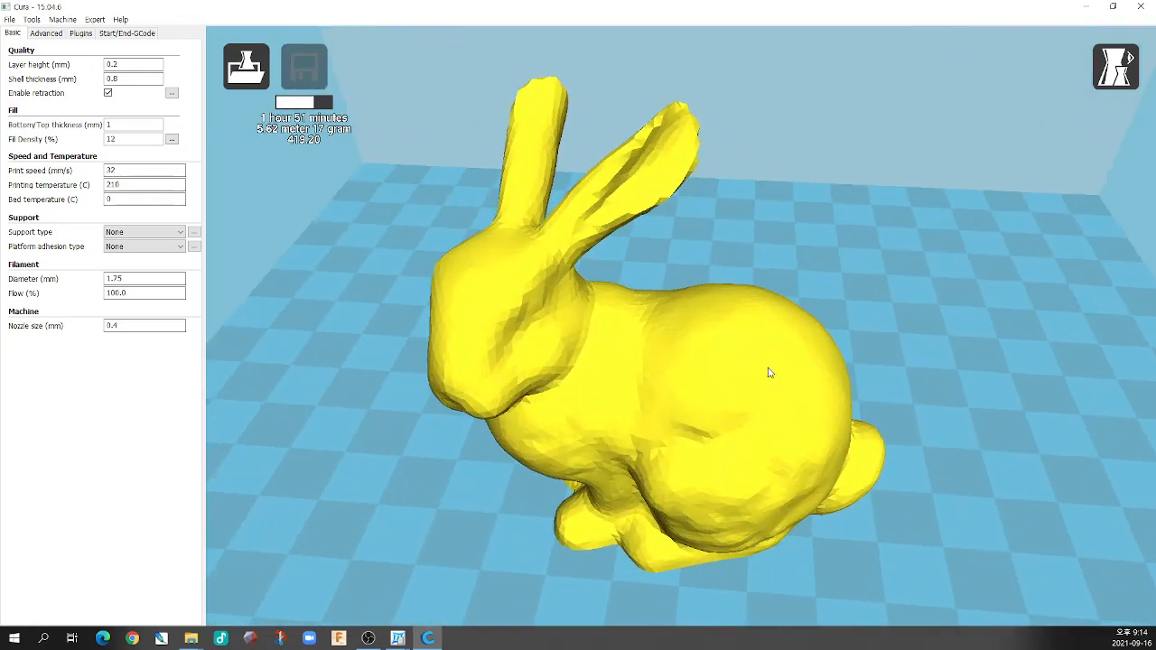
right_drag(757, 367, 928, 285)
scroll(827, 343, down, 6)
click(1118, 77)
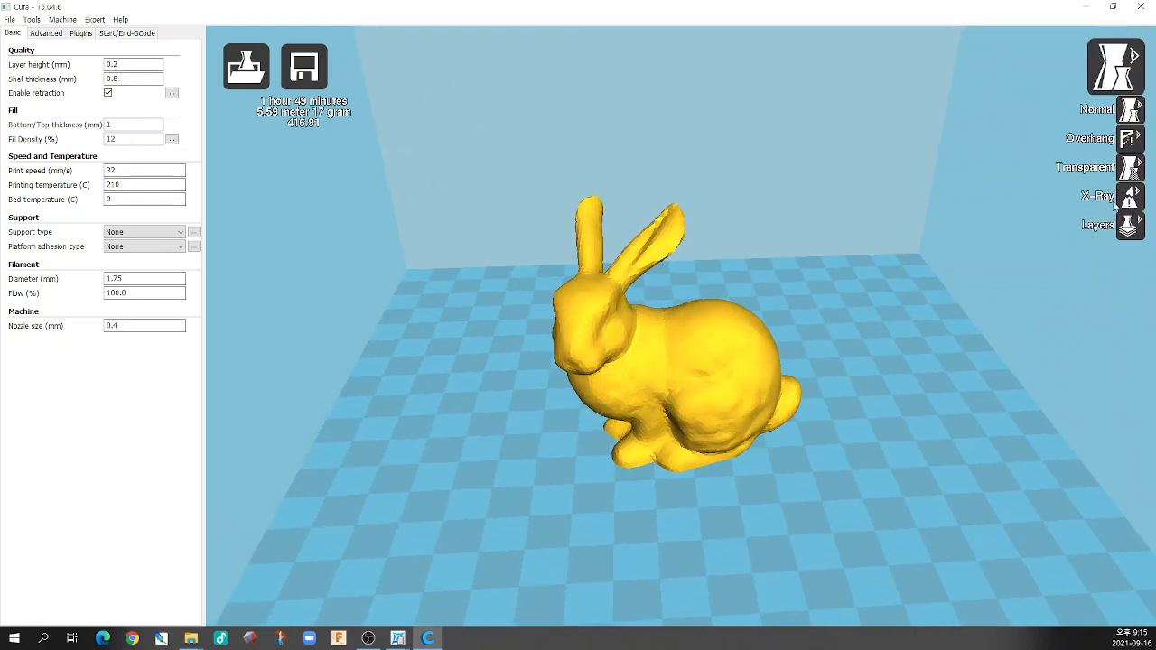
click(1122, 237)
drag(1111, 460, 1116, 549)
scroll(832, 436, up, 5)
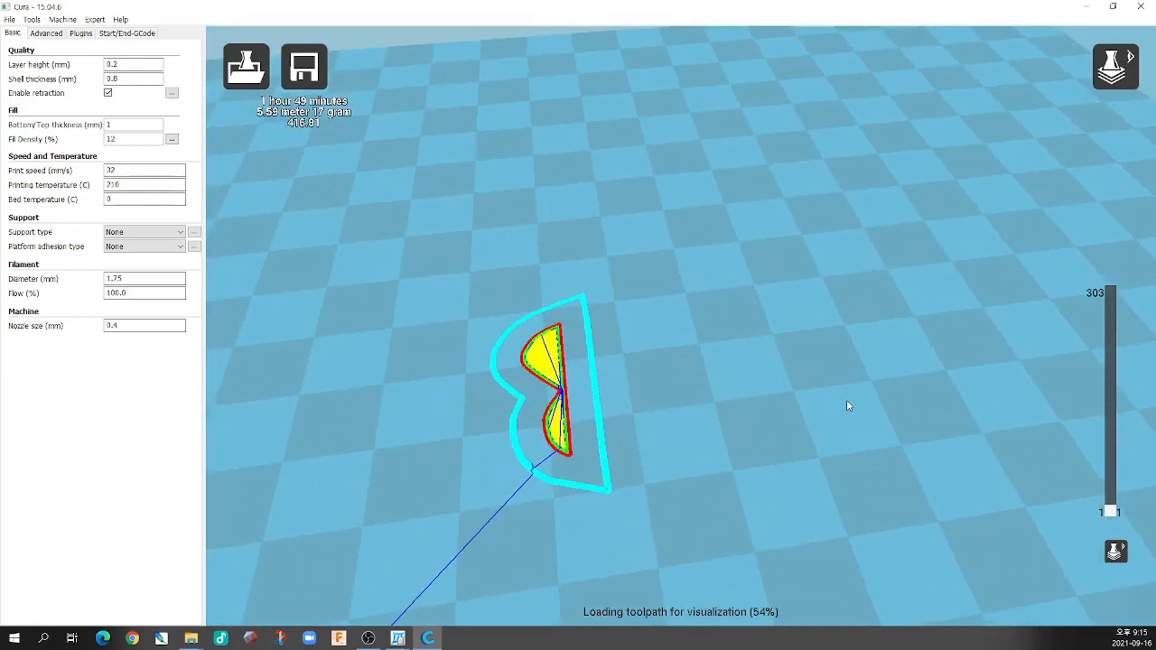
- Raise the displayed layer through the first few layers and up to 303 to examine the toolpaths, and return to the Normal view
drag(1111, 513, 1112, 511)
right_drag(925, 498, 897, 430)
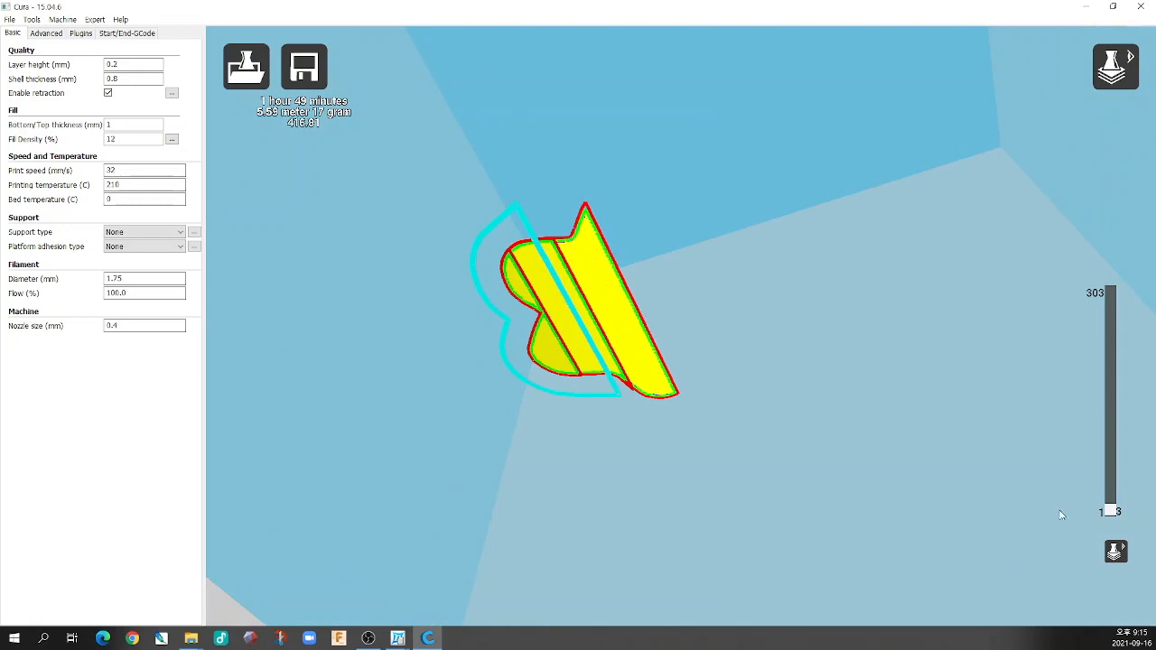
drag(1113, 512, 1112, 508)
right_drag(866, 391, 1001, 463)
drag(1111, 508, 1114, 277)
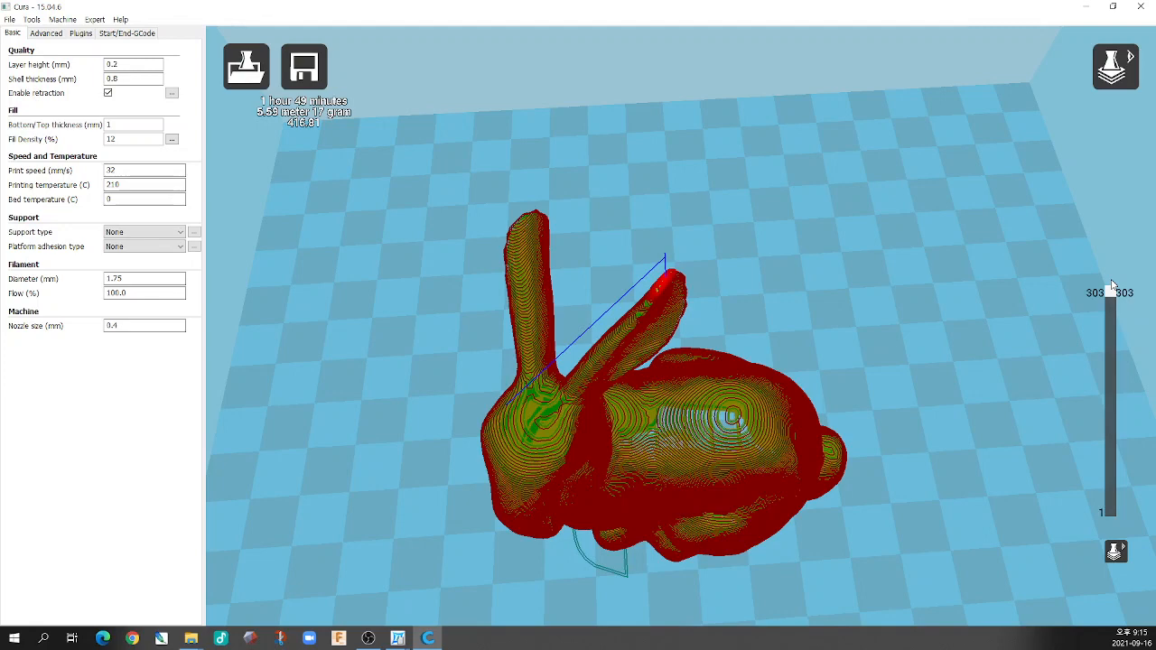
click(1119, 70)
click(1128, 112)
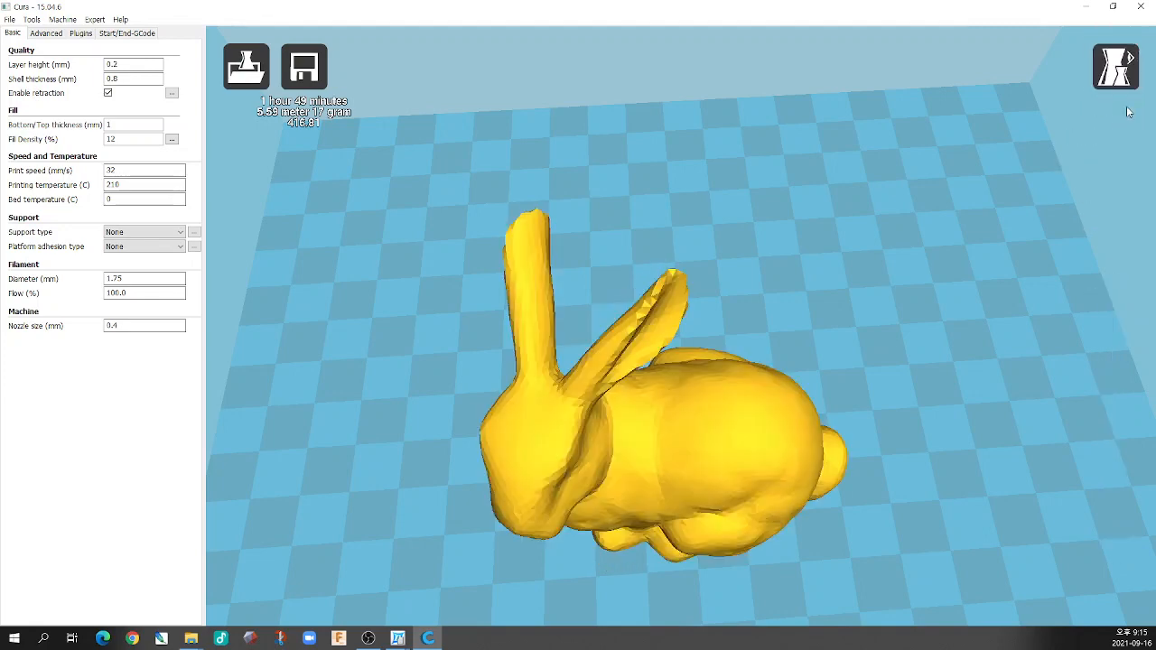
- Select the rabbit and apply Lay flat to set its base flat on the build plate
click(728, 396)
scroll(700, 380, up, 5)
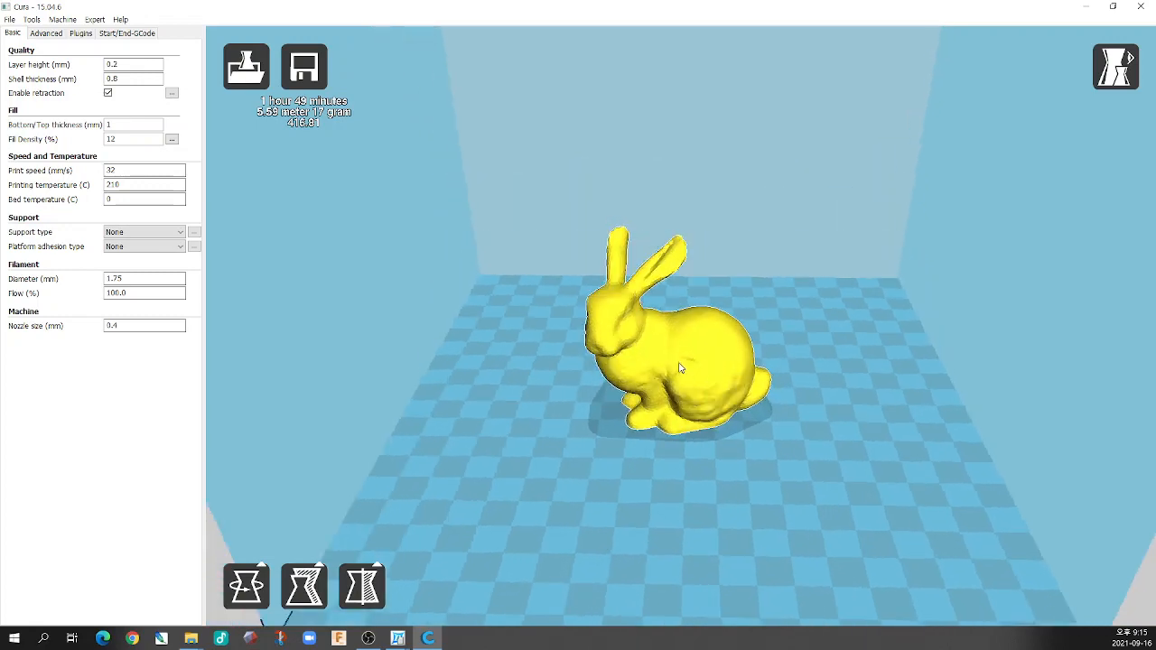
scroll(657, 385, down, 8)
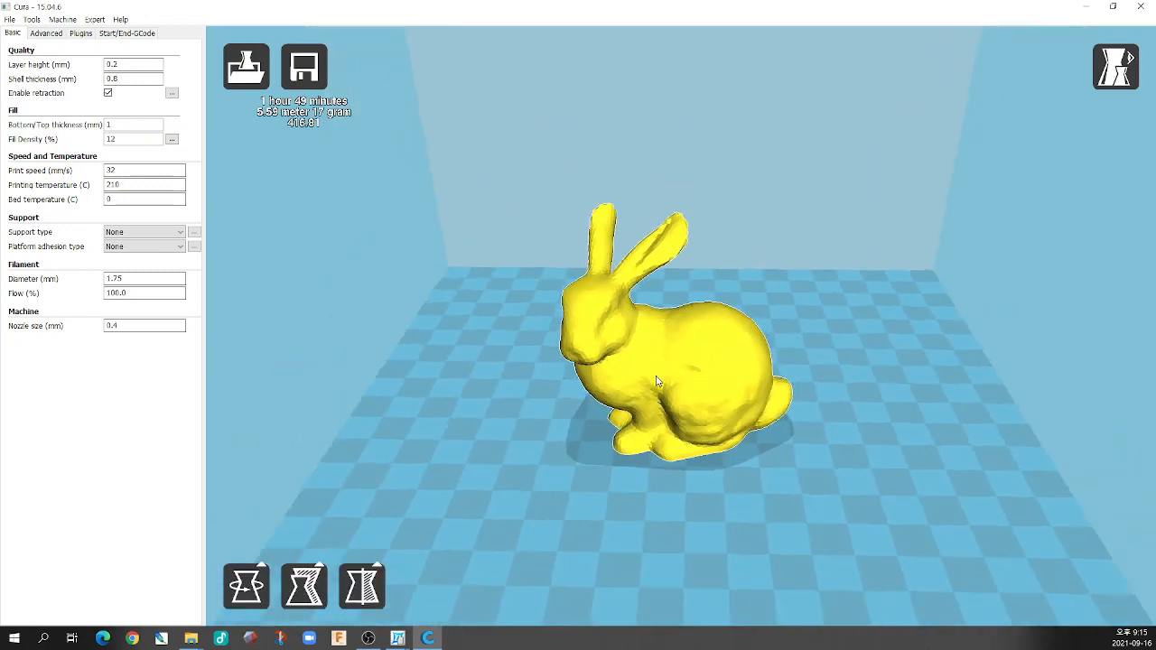
scroll(614, 392, up, 4)
right_drag(623, 392, 634, 374)
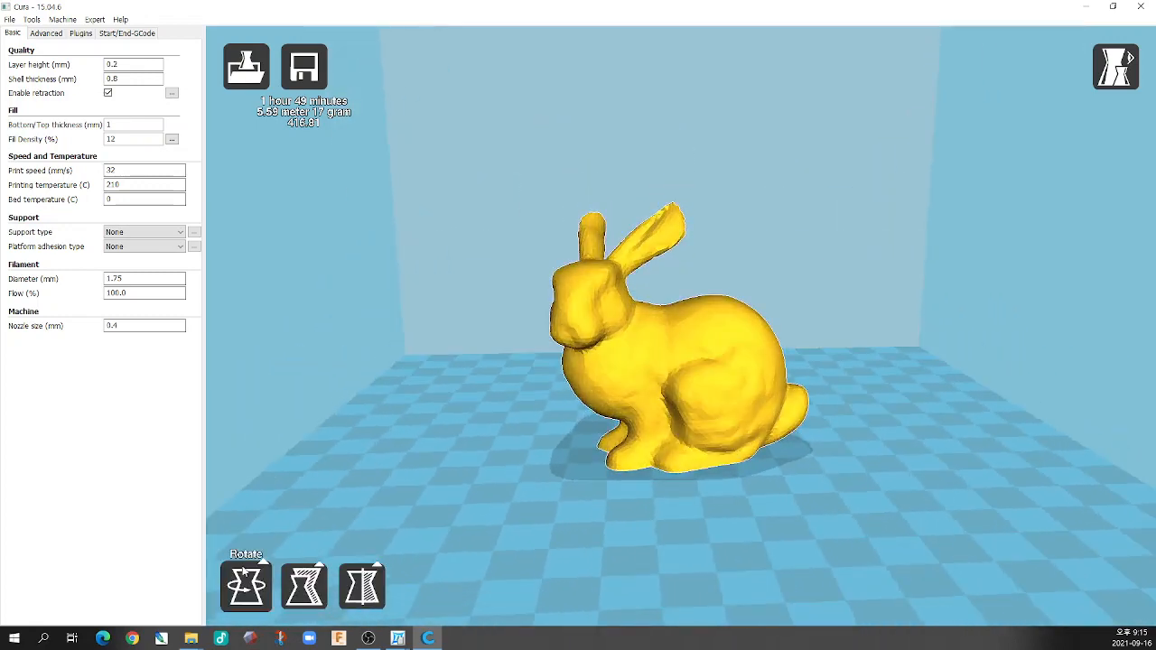
click(246, 587)
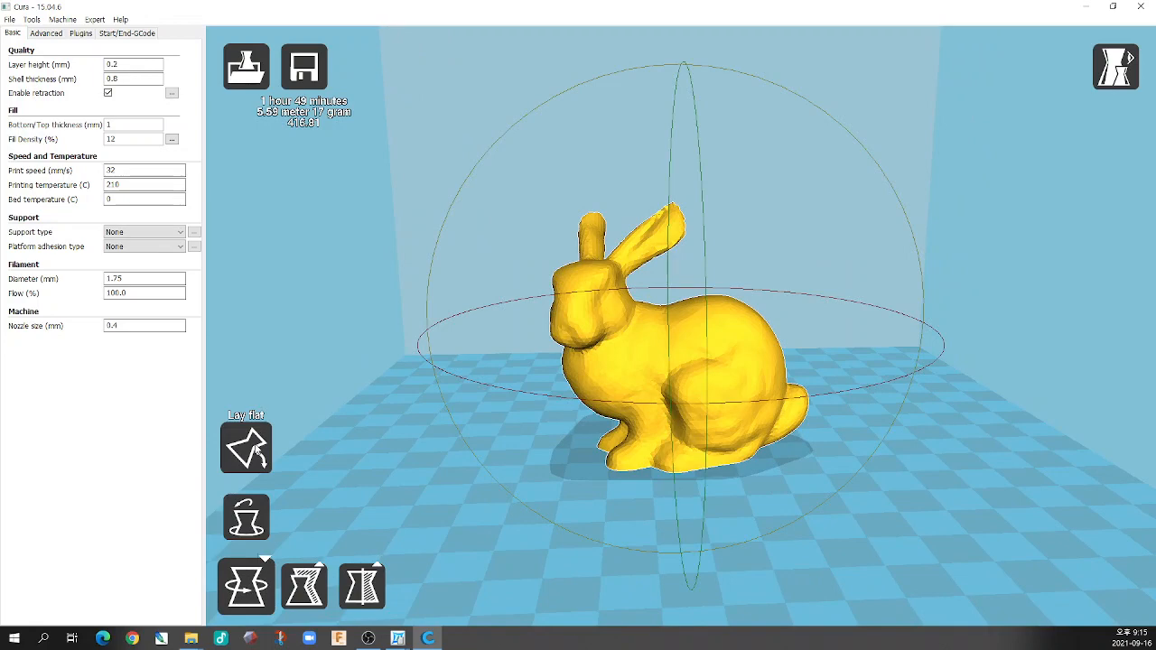
click(256, 451)
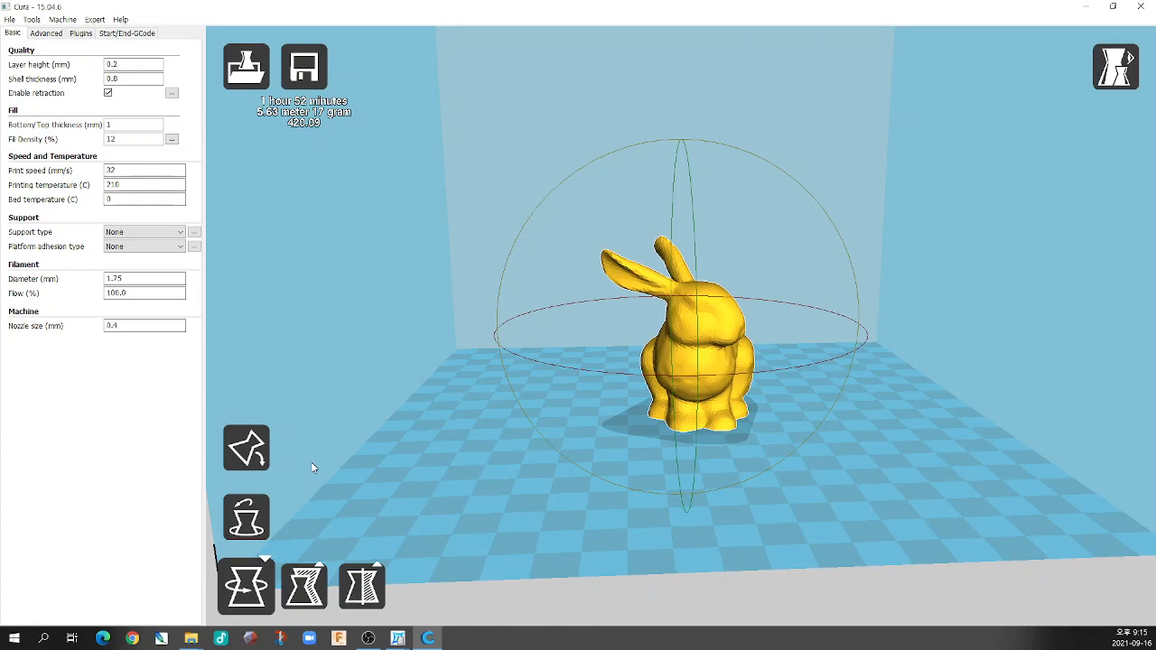
- Examine the flattened rabbit's base at layer 1 in the Layers view, and return to the Normal view
right_drag(890, 454, 887, 423)
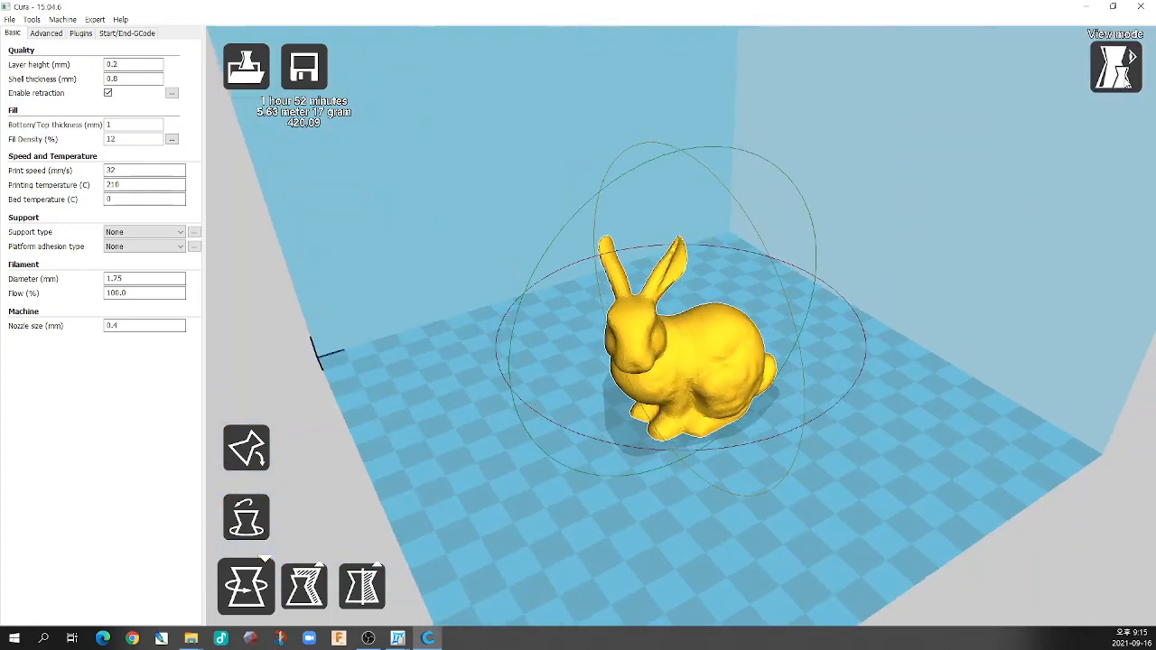
click(1123, 86)
click(1129, 225)
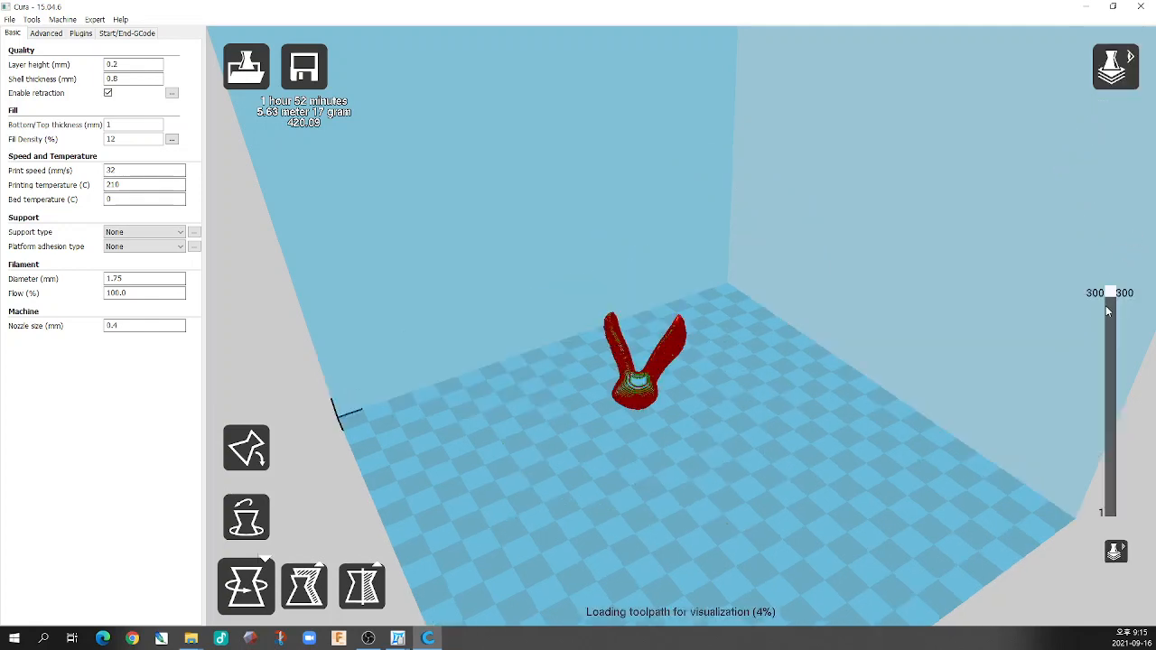
drag(1102, 303, 1109, 520)
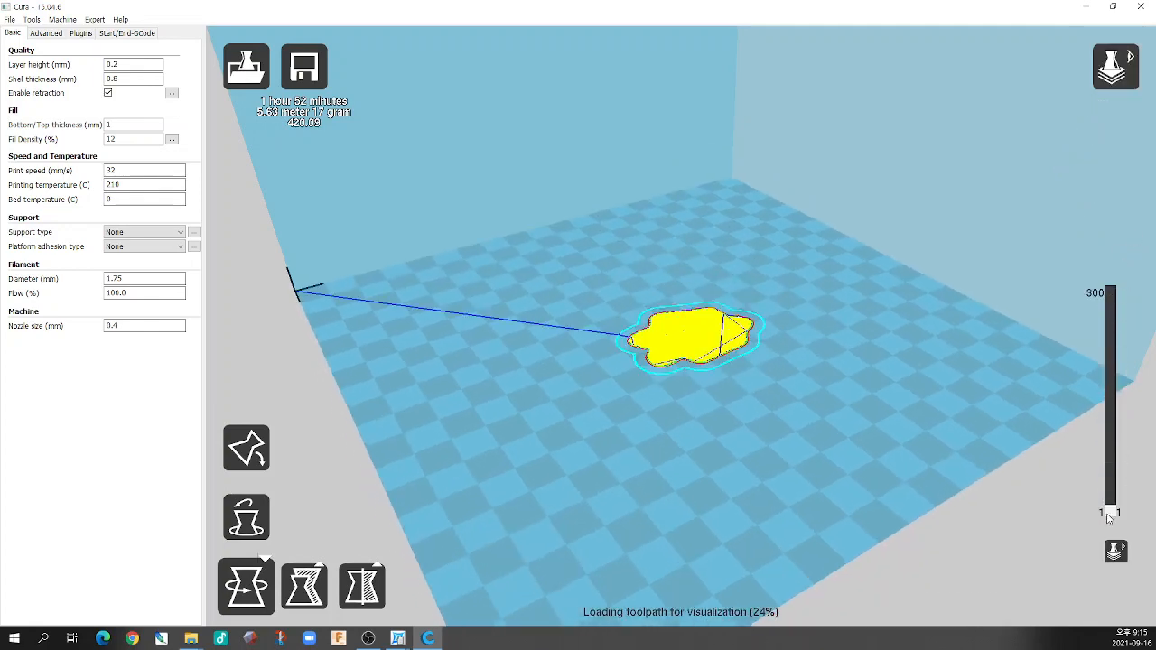
scroll(892, 428, up, 5)
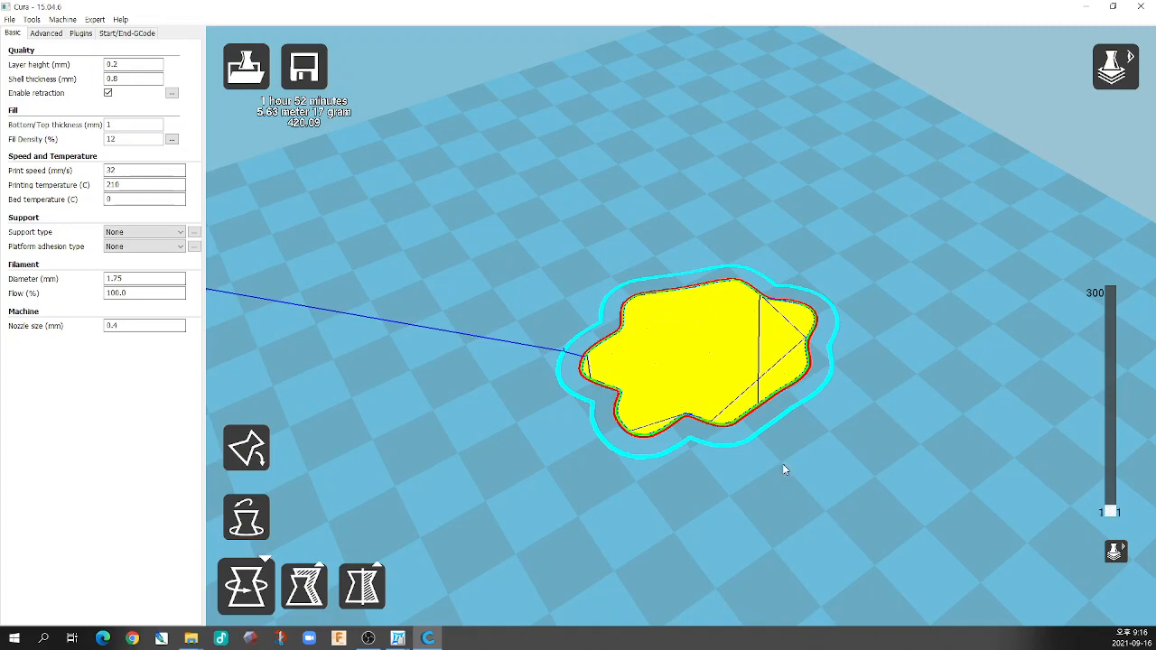
click(1115, 67)
click(1120, 99)
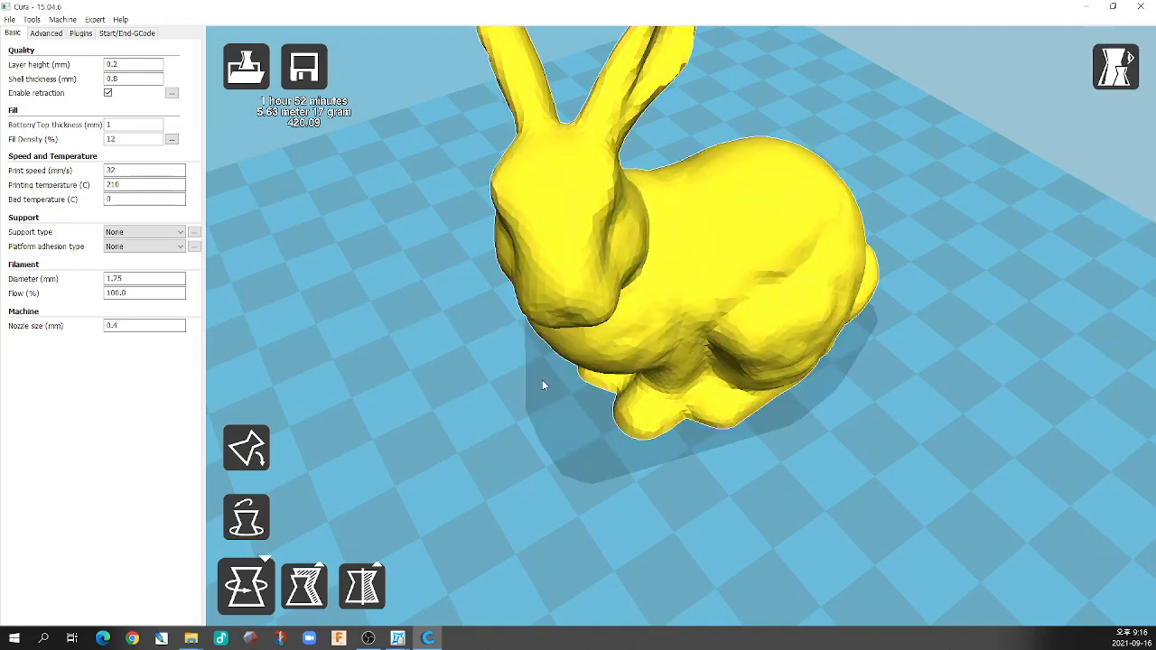
- Scale the rabbit uniformly by setting its Size Z to 120 mm
click(287, 585)
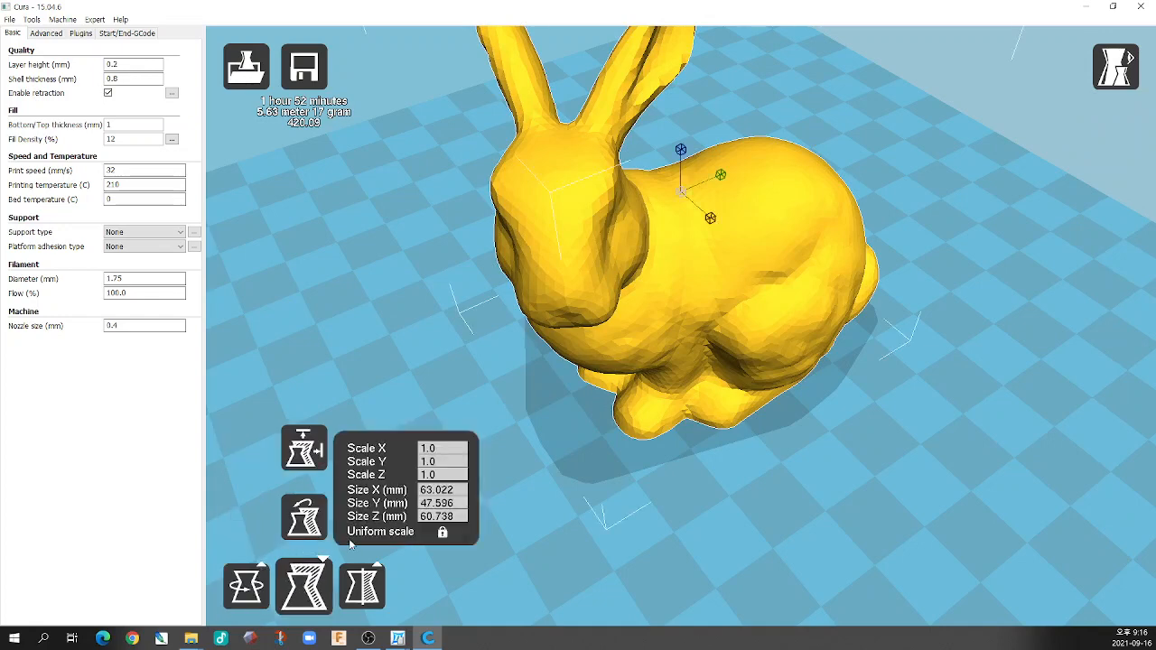
click(465, 517)
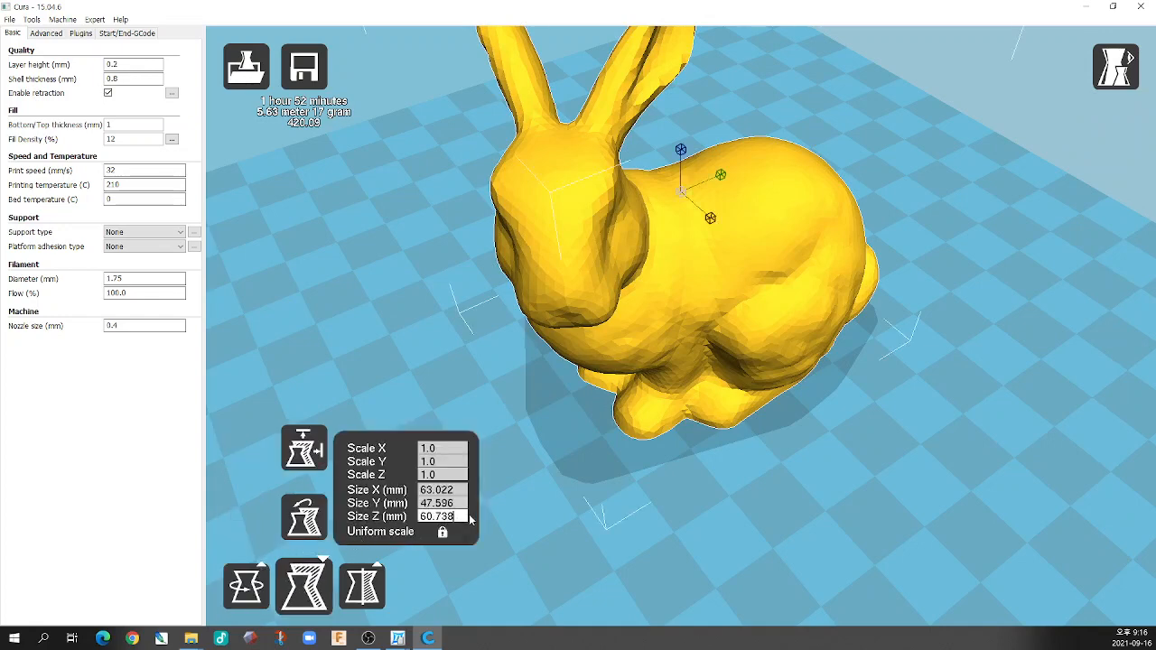
key(BackSpace)
key(BackSpace)
key(BackSpace)
key(BackSpace)
key(BackSpace)
key(BackSpace)
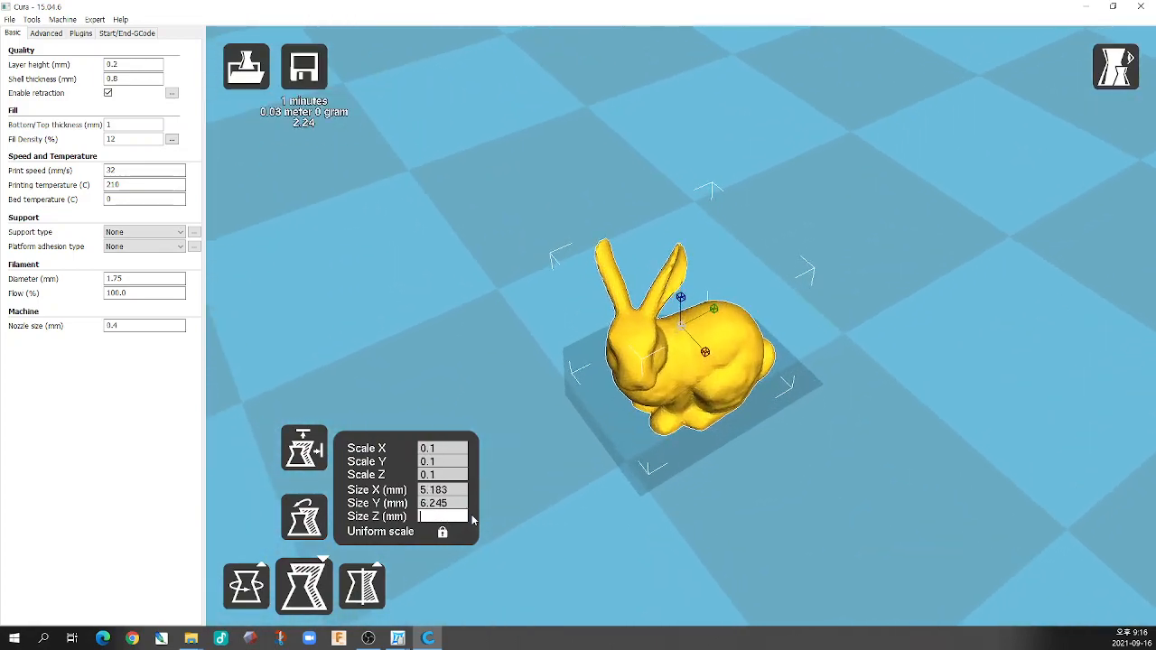
text(120)
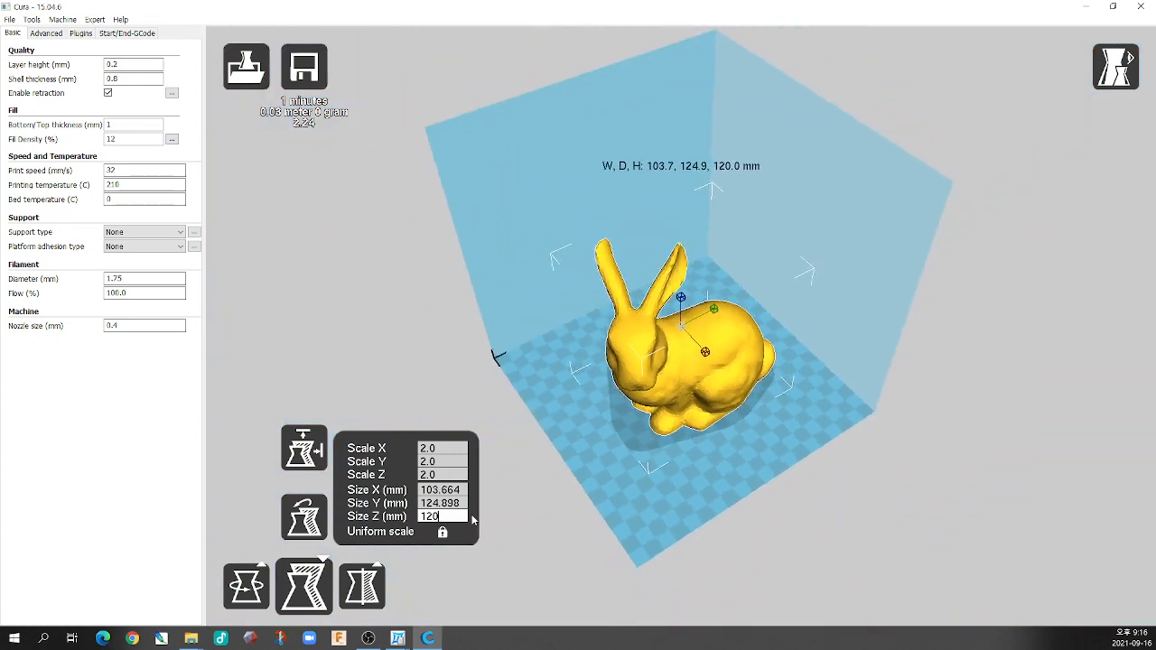
right_drag(755, 457, 734, 439)
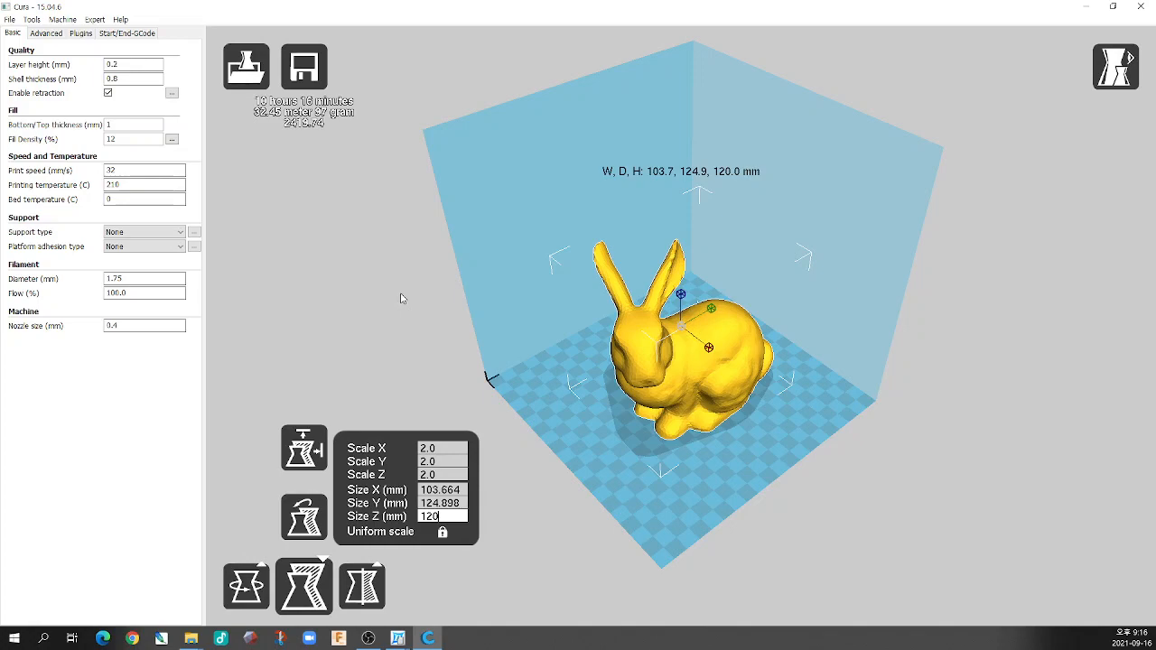
- Scale the rabbit uniformly by setting its Size Z to 60 mm
key(BackSpace)
key(BackSpace)
key(BackSpace)
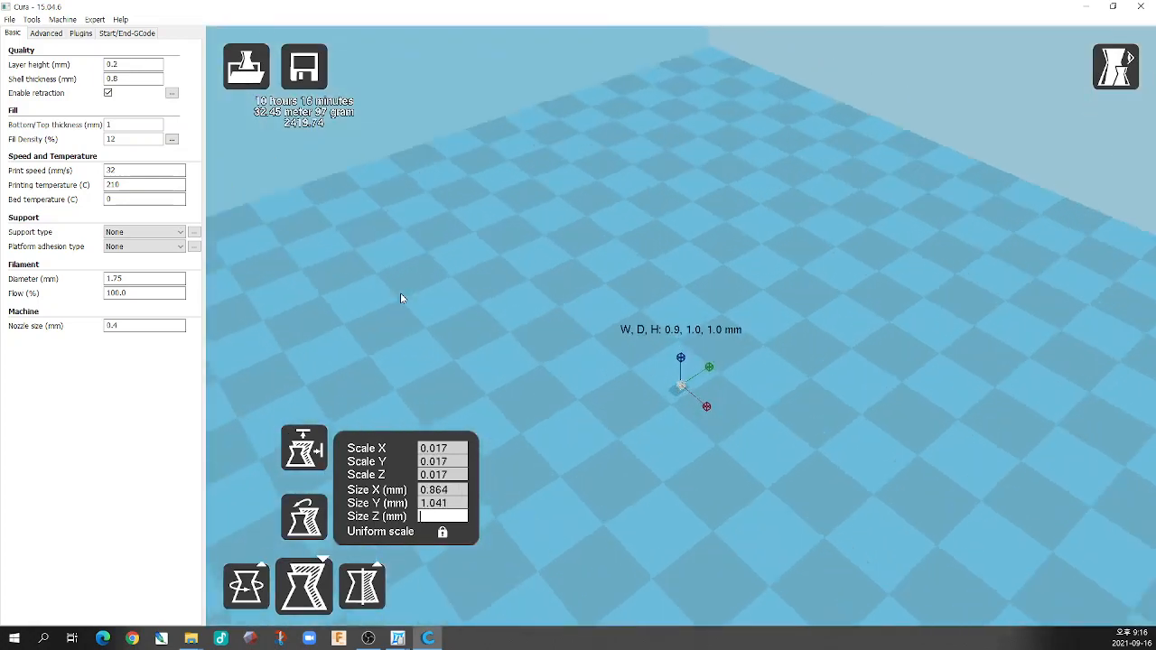
text(60)
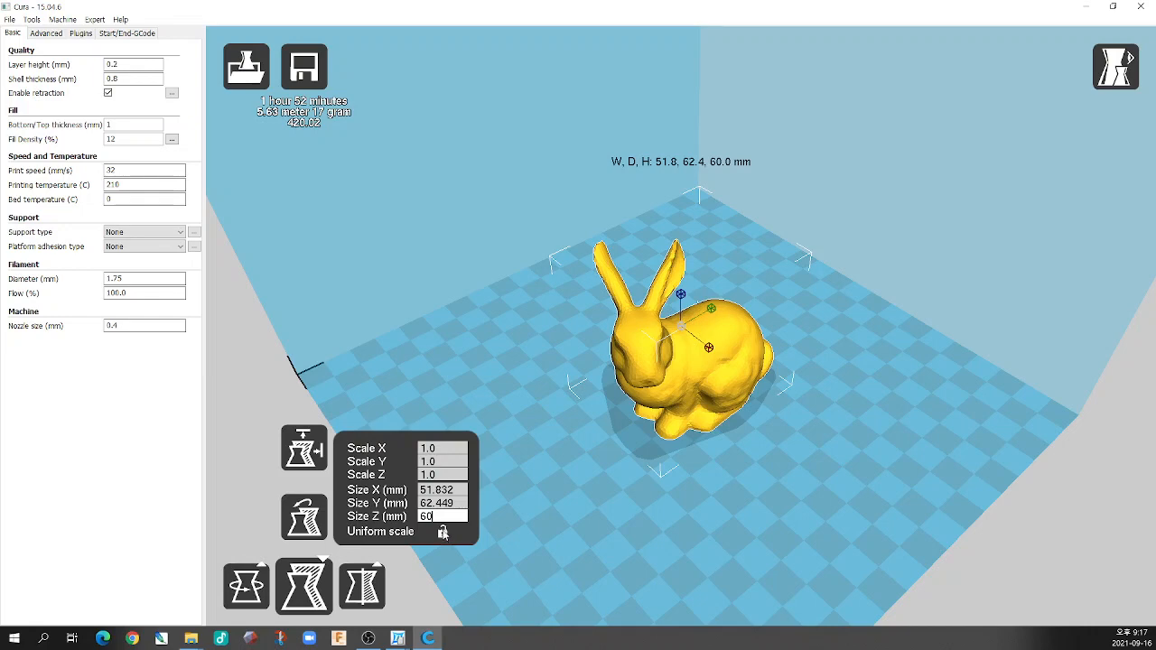
- Unlock uniform scaling and stretch the rabbit in height only by setting Scale Z to 2
click(444, 476)
key(BackSpace)
key(BackSpace)
key(BackSpace)
text(2)
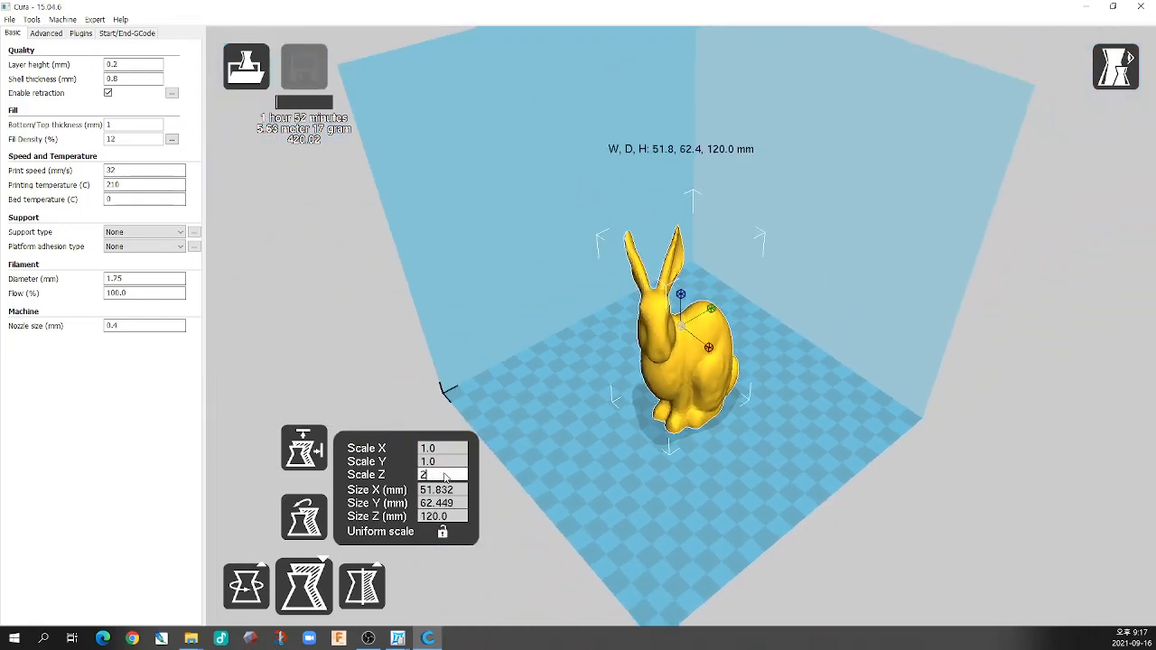
right_drag(539, 323, 502, 371)
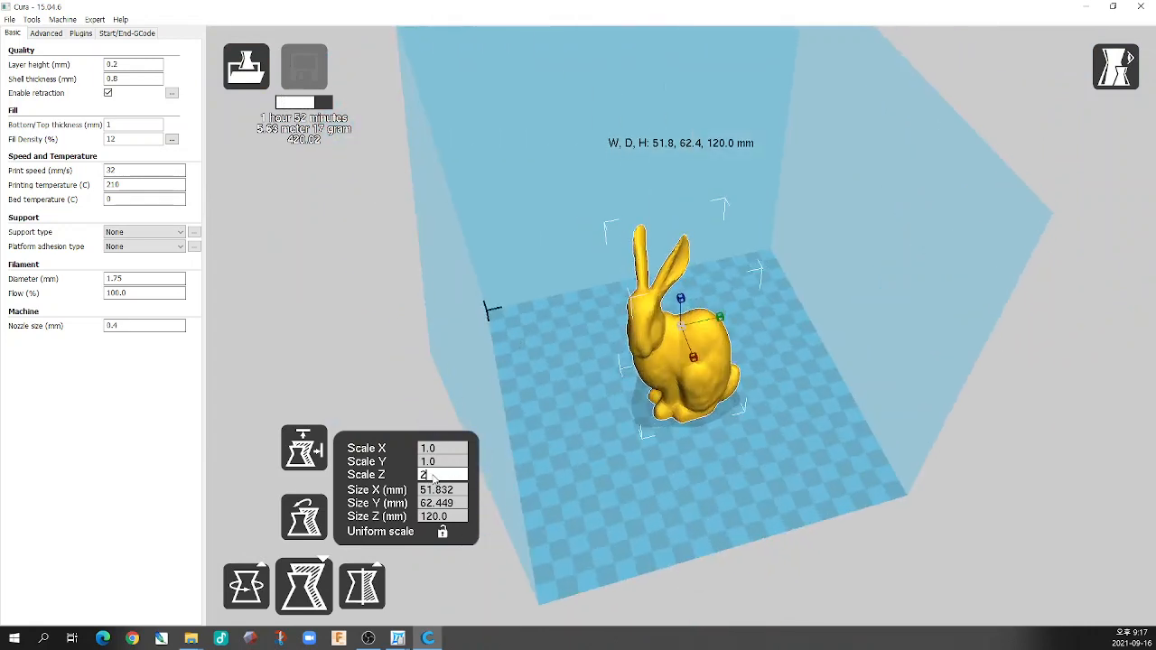
- Set the rabbit's Scale Z back to 1 and lock uniform scaling again
key(BackSpace)
text(1)
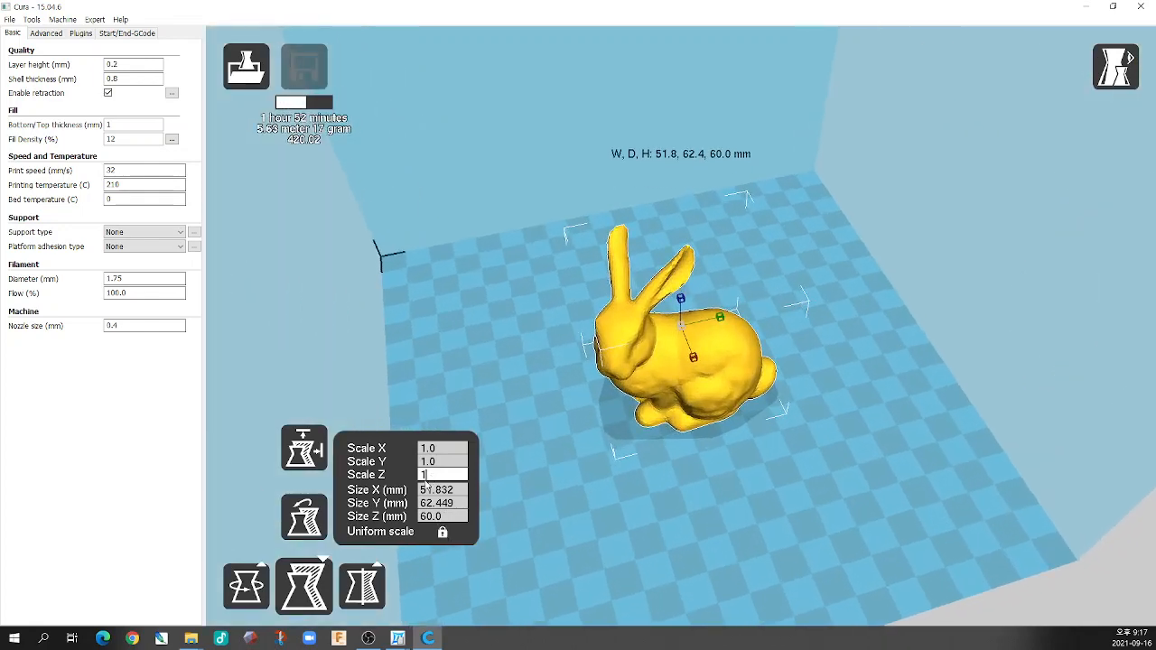
click(446, 448)
click(445, 465)
click(448, 477)
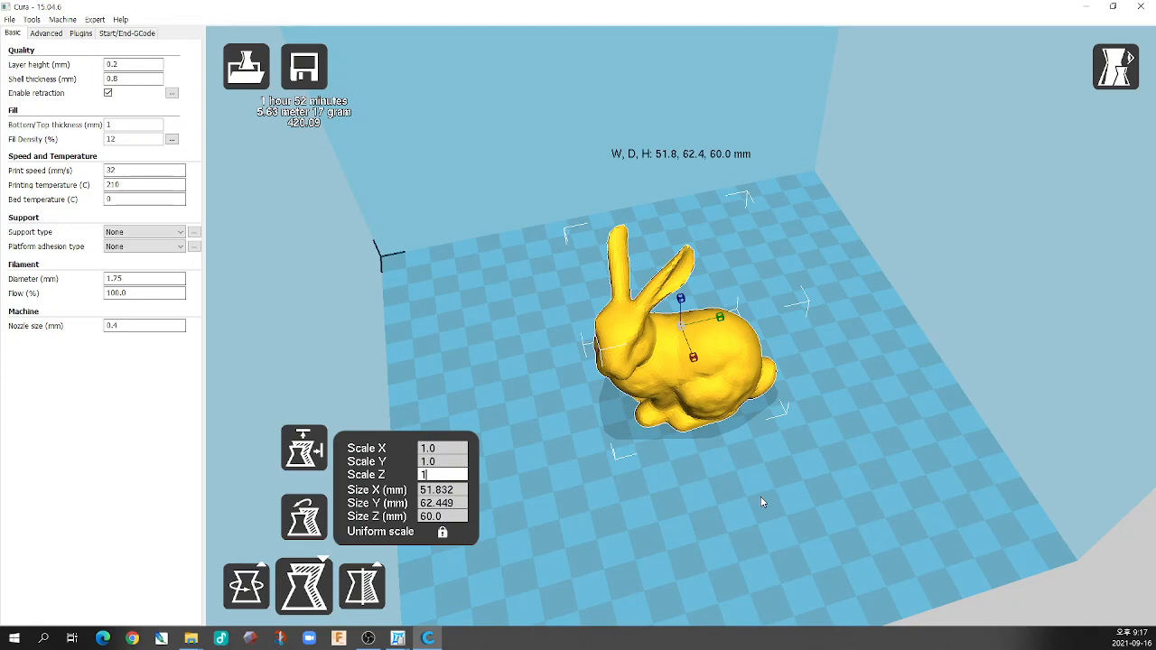
text(.)
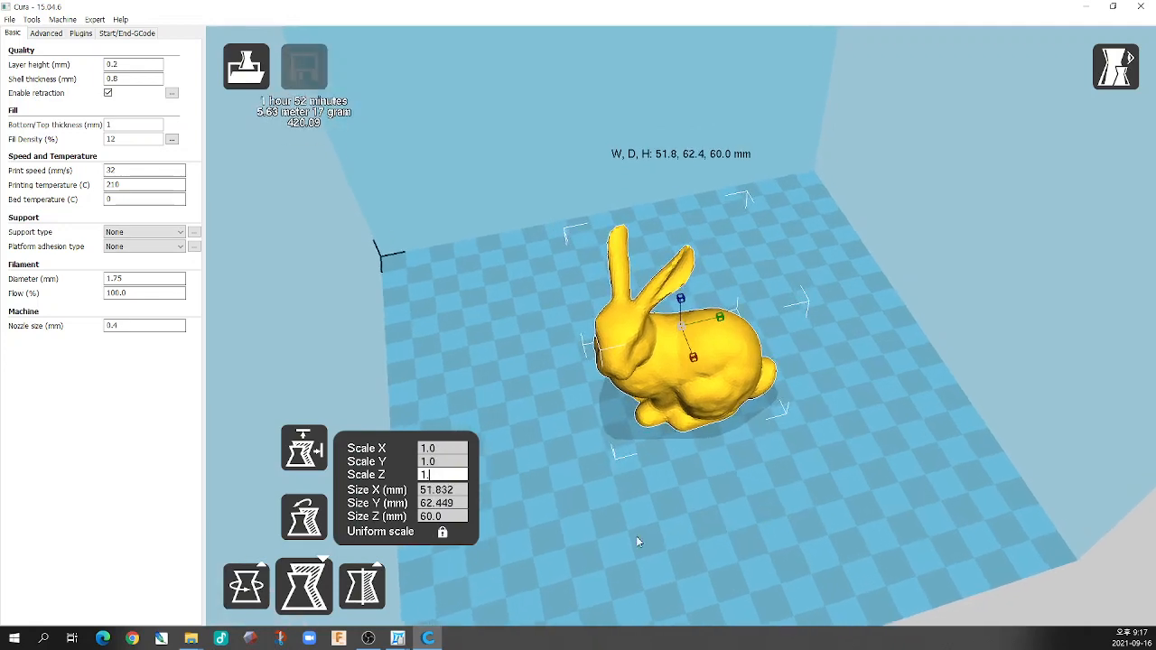
- Unlock uniform scaling, try a Scale X of 1.1 on the rabbit, and restore it to 1.0 with uniform scaling locked
click(443, 464)
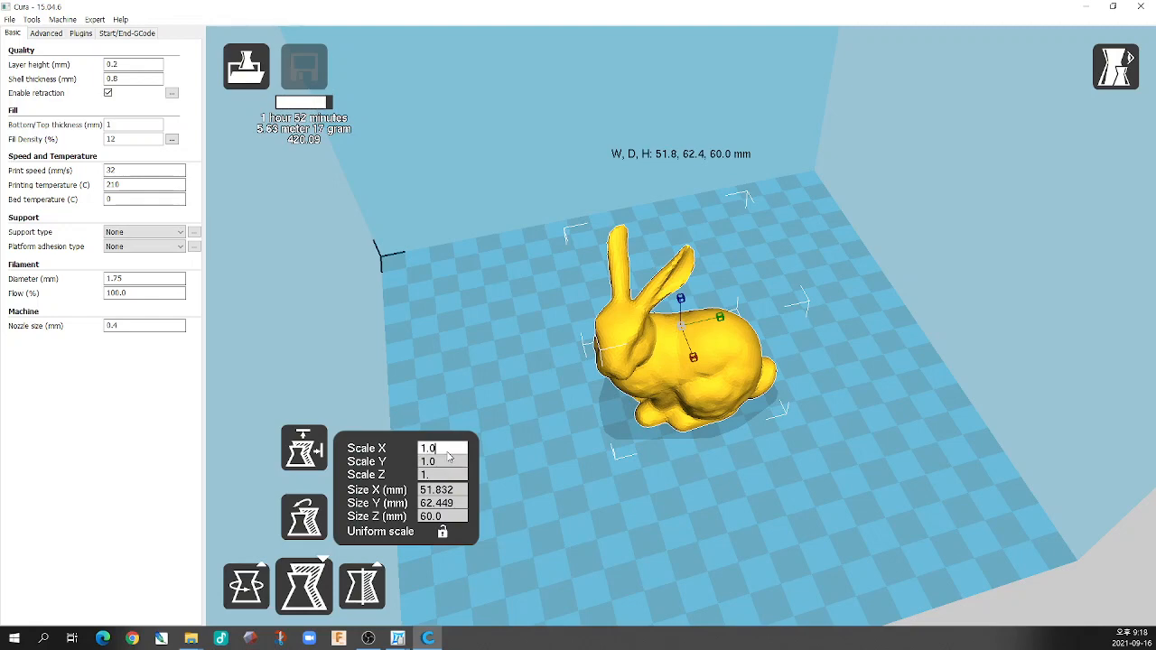
click(447, 449)
key(BackSpace)
text(1)
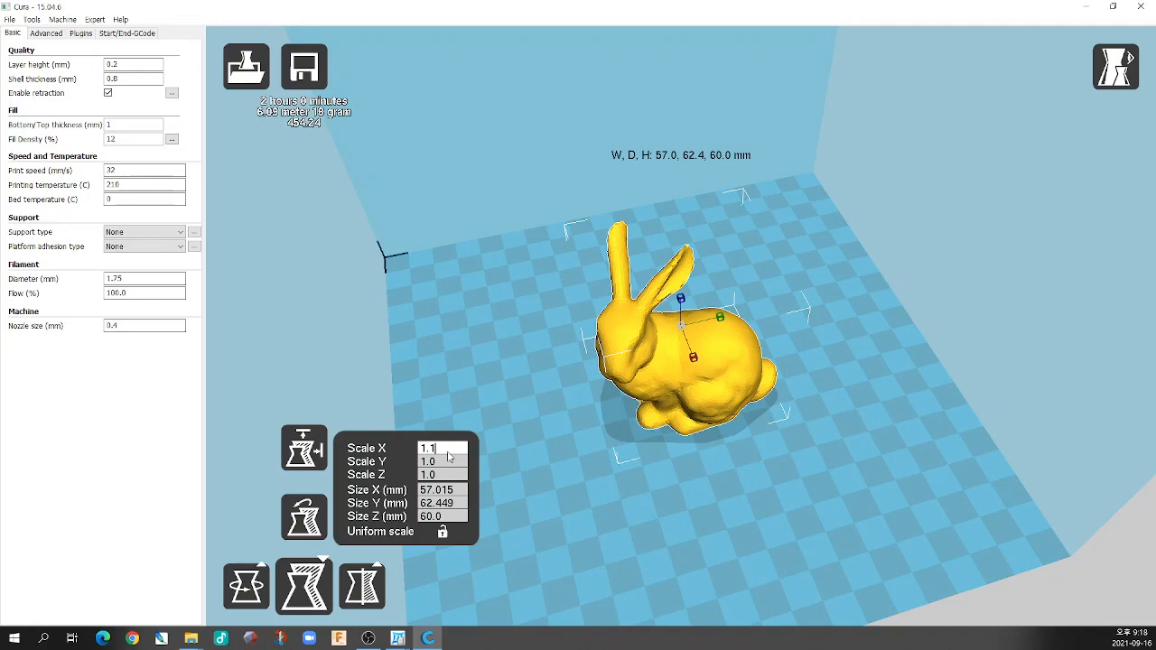
key(BackSpace)
text(0)
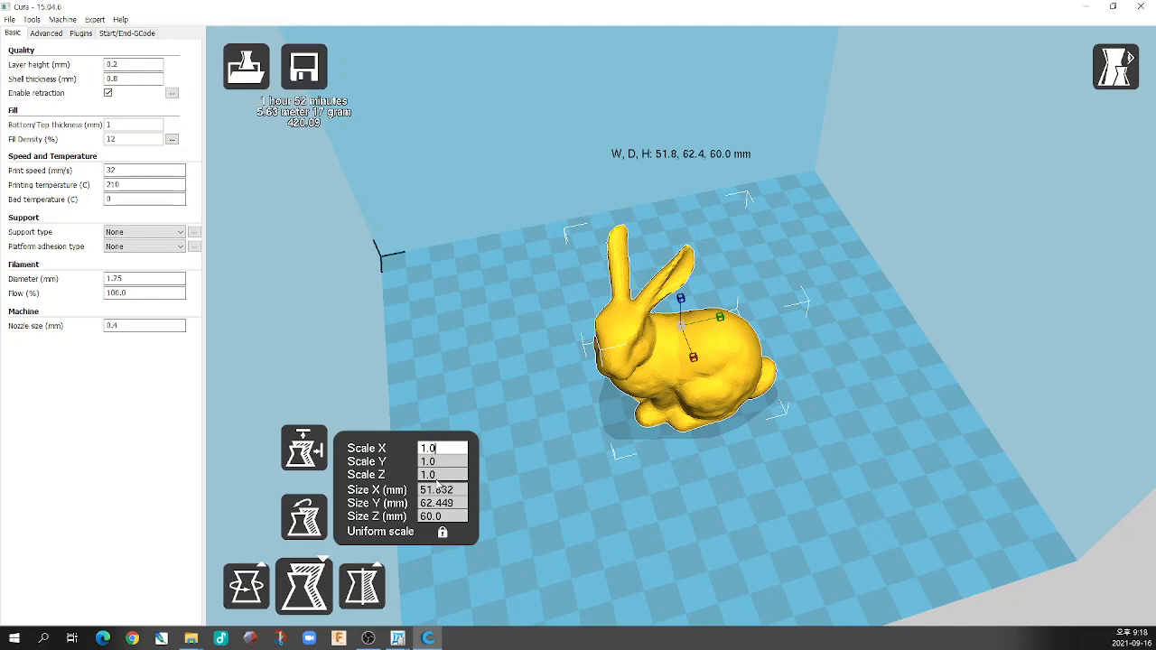
- Move the rabbit slightly across the build plate
click(655, 519)
right_drag(655, 520, 608, 471)
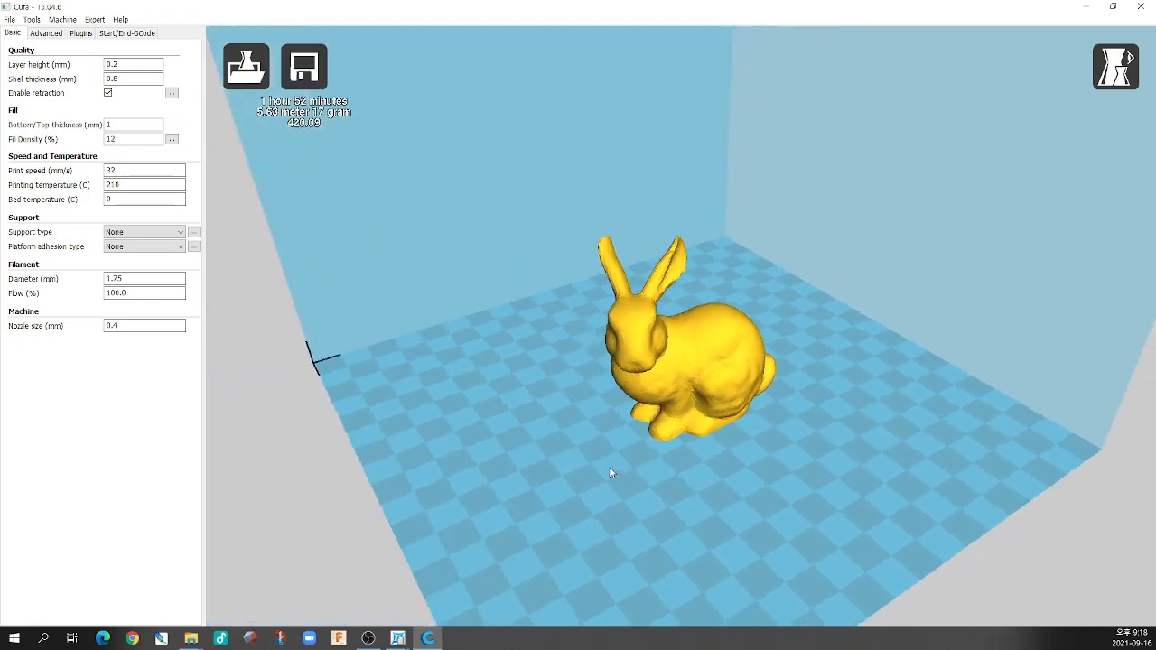
click(668, 414)
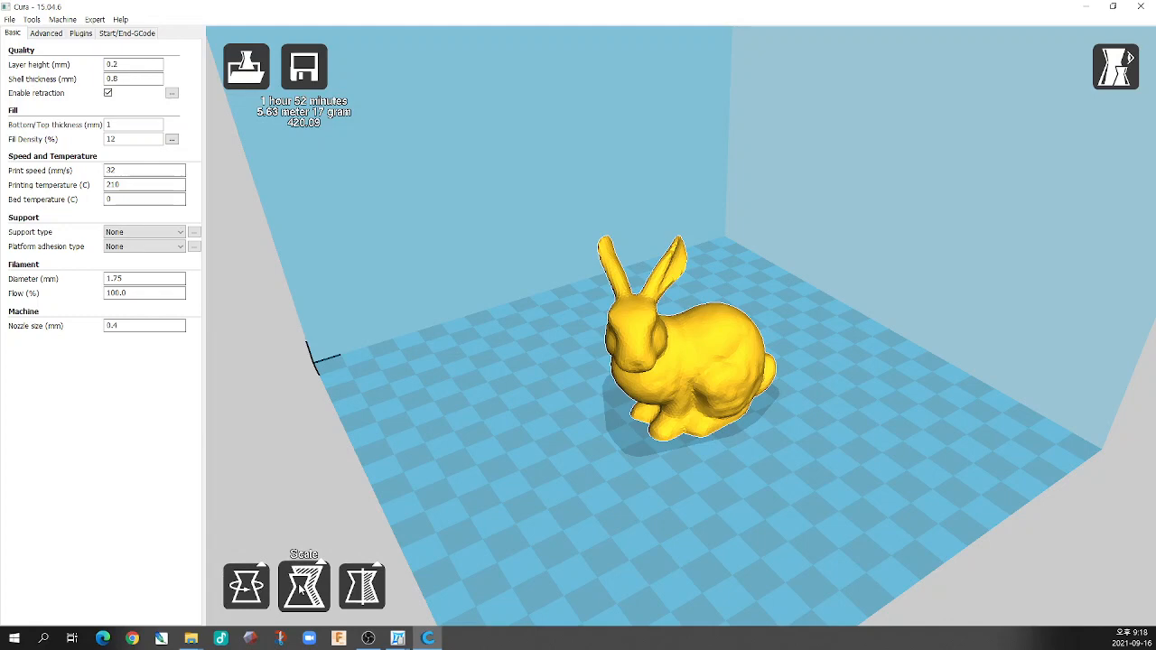
click(647, 484)
right_drag(647, 483, 632, 512)
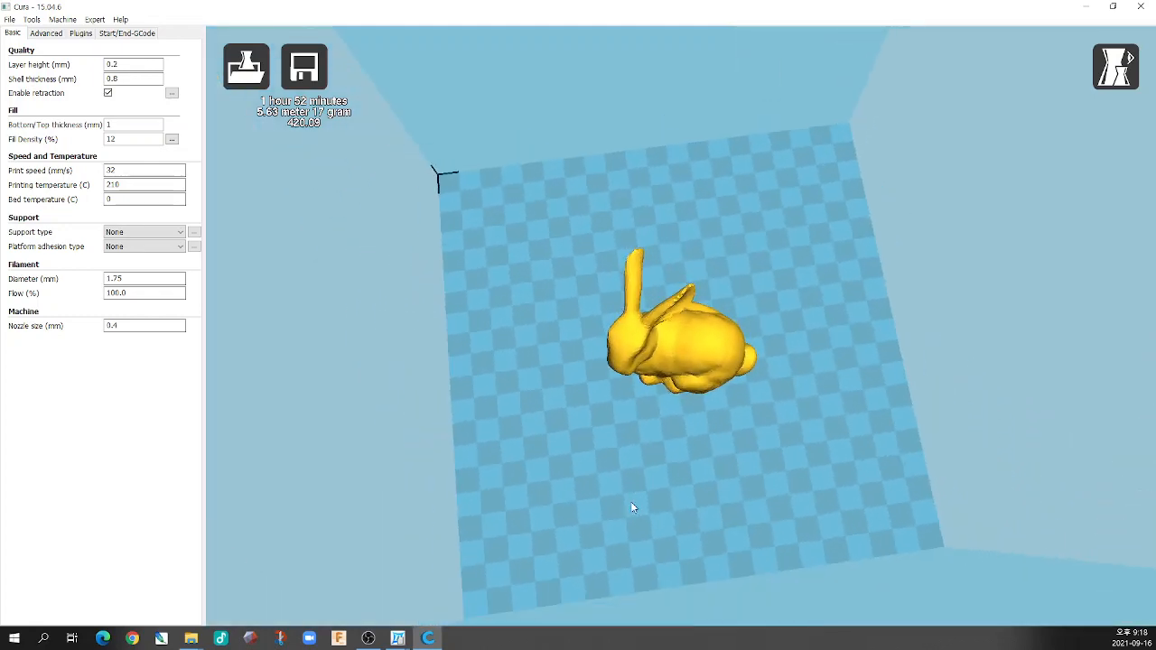
mouse_move(697, 368)
mouse_down()
mouse_move(675, 393)
mouse_move(699, 378)
mouse_up()
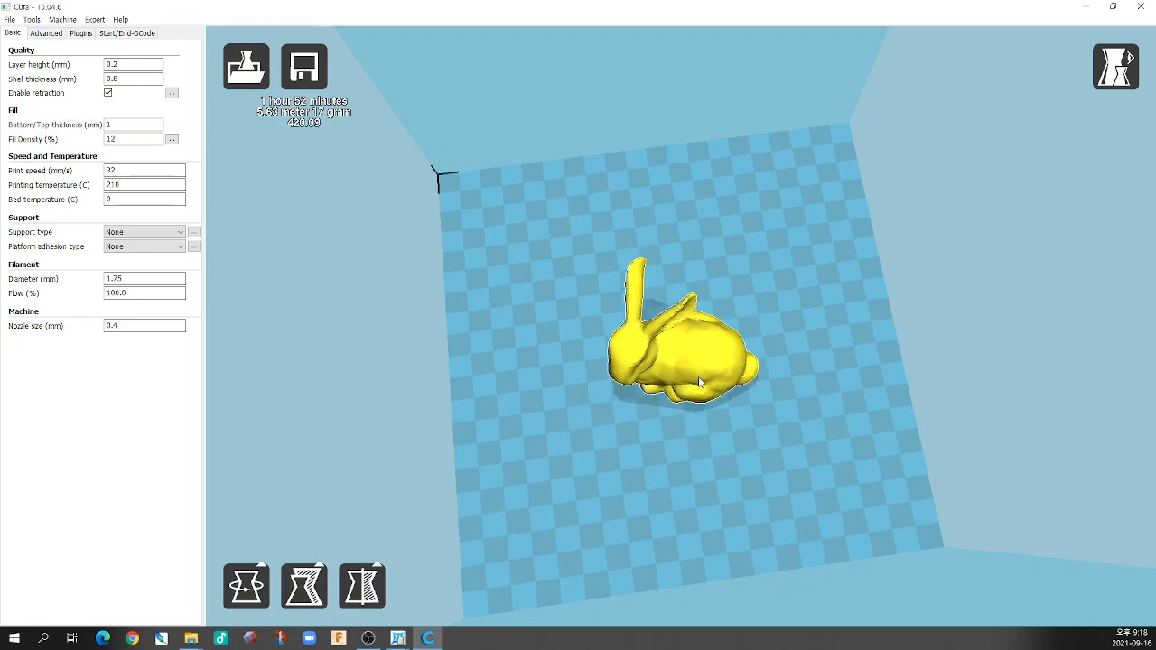
right_drag(665, 448, 670, 436)
right_drag(531, 461, 566, 442)
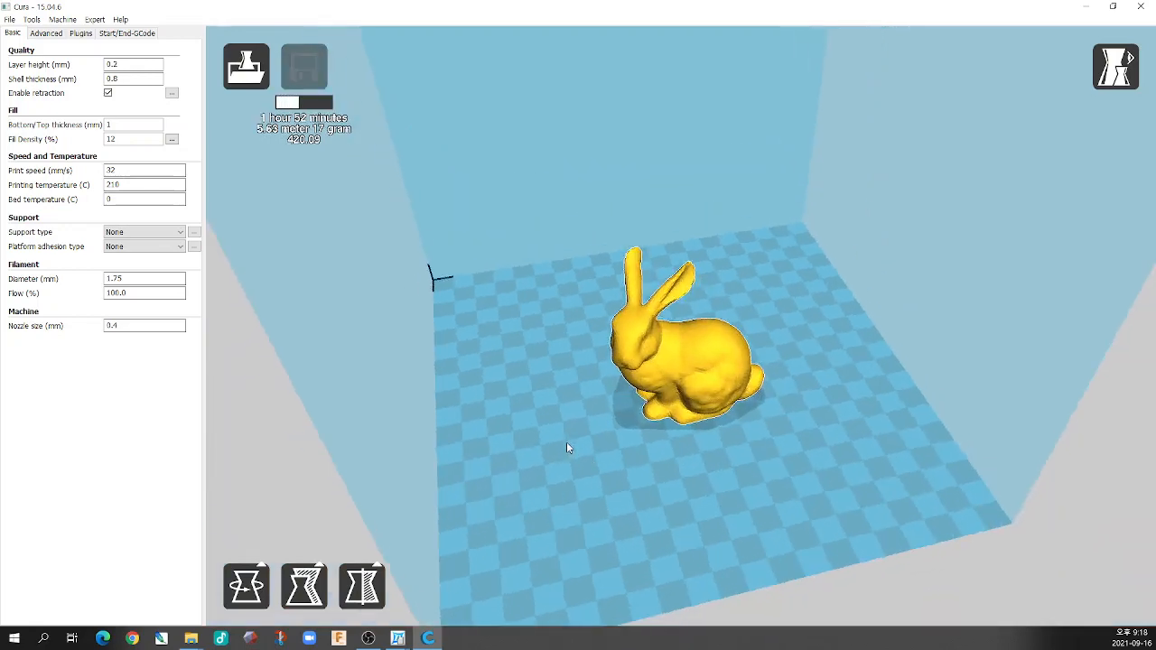
- Examine the rabbit's infill pattern at layer 91 in the Layers view, and return to the Normal view
click(245, 587)
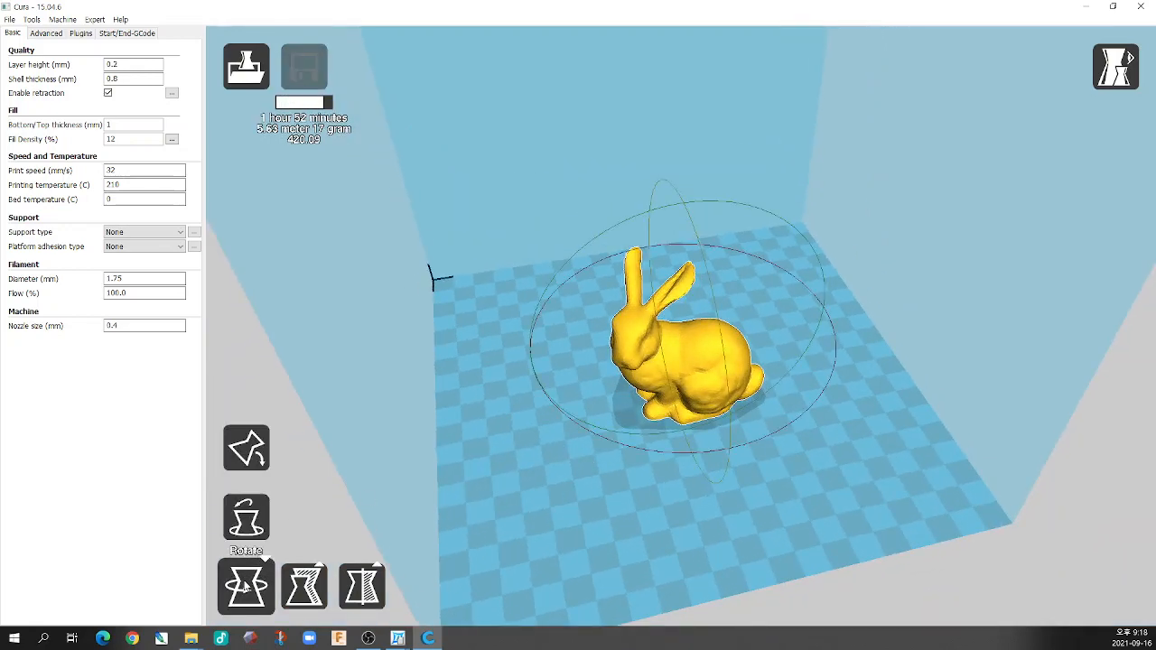
right_drag(537, 491, 541, 502)
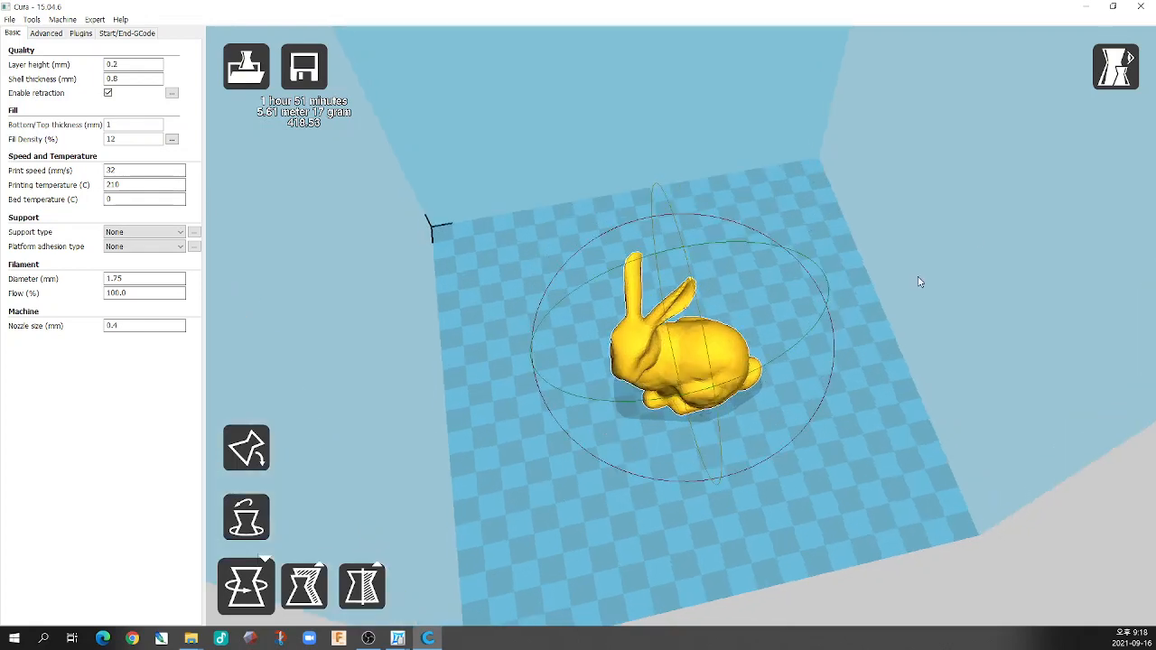
click(1117, 66)
click(1130, 226)
drag(1114, 515, 1034, 441)
scroll(689, 430, up, 5)
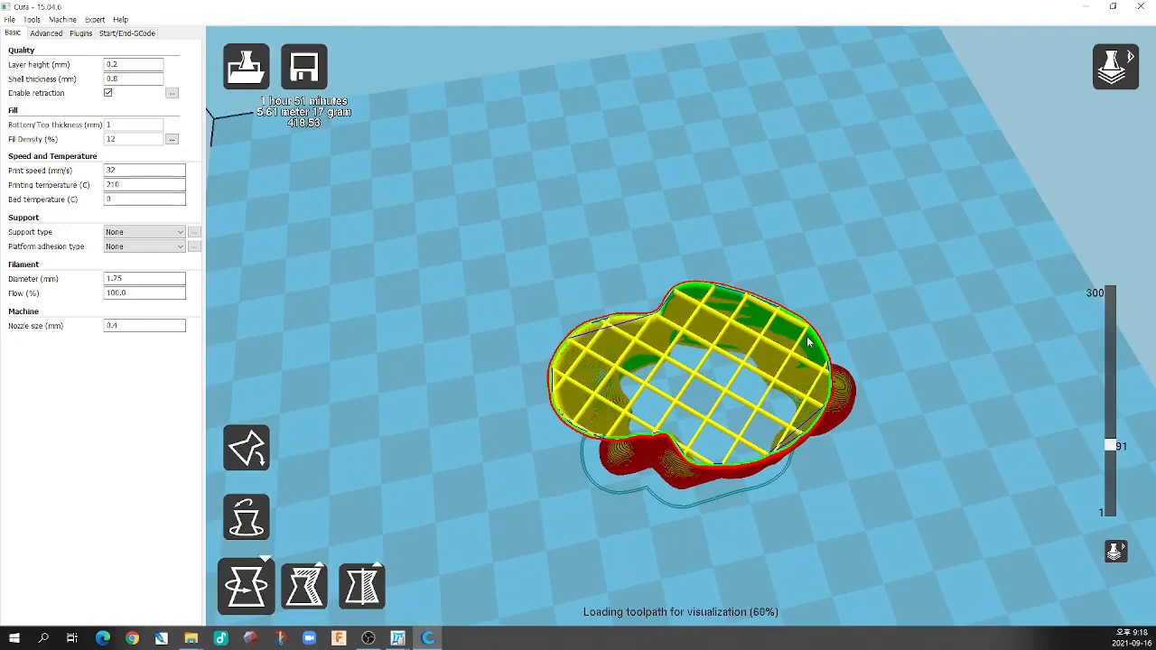
right_drag(806, 337, 794, 332)
click(1117, 67)
click(1120, 105)
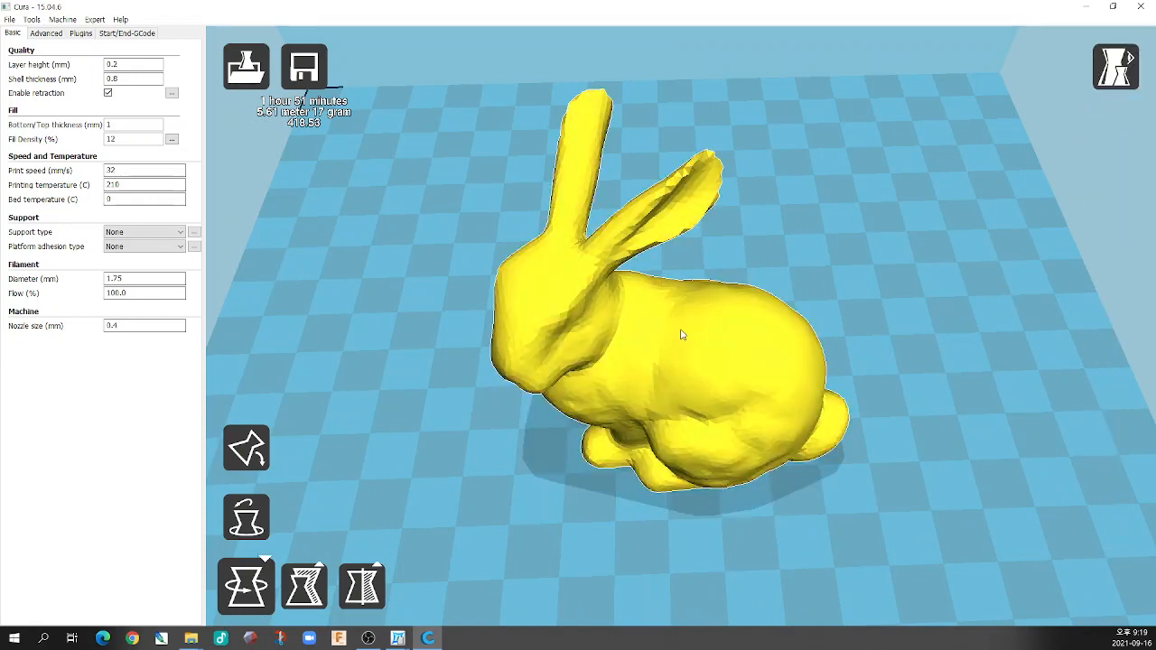
- Rotate the rabbit about its vertical axis on the build plate
scroll(681, 330, down, 5)
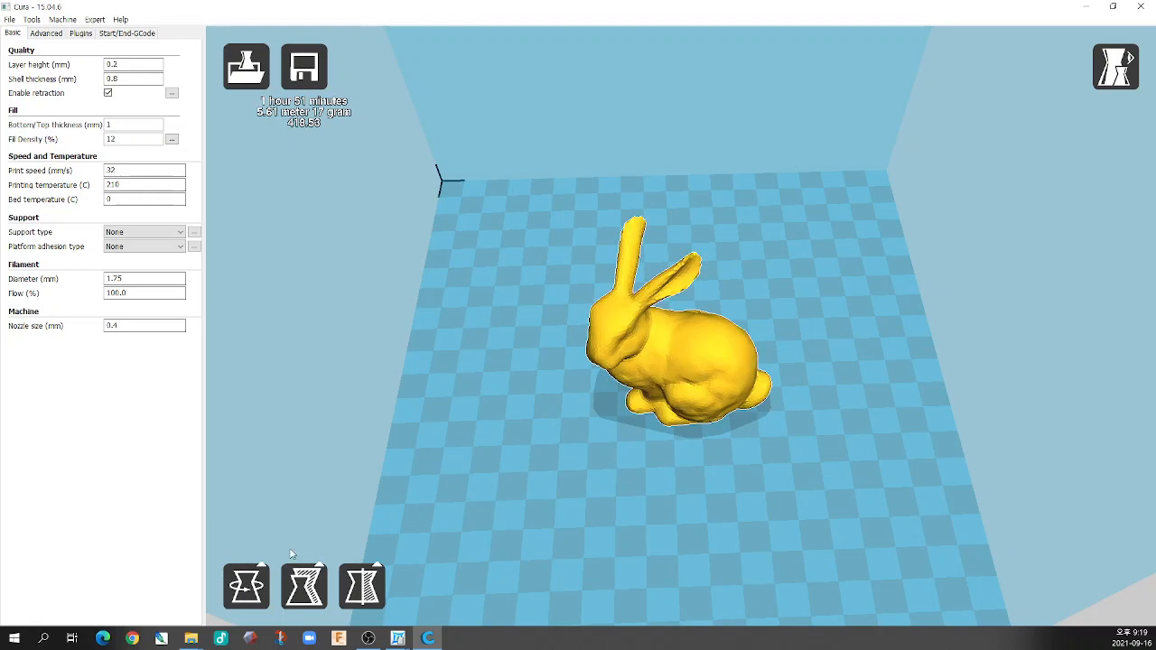
click(246, 585)
drag(874, 418, 760, 530)
- Examine the rotated rabbit's infill direction at layer 91 in the Layers view, and return to the Normal view
click(1116, 74)
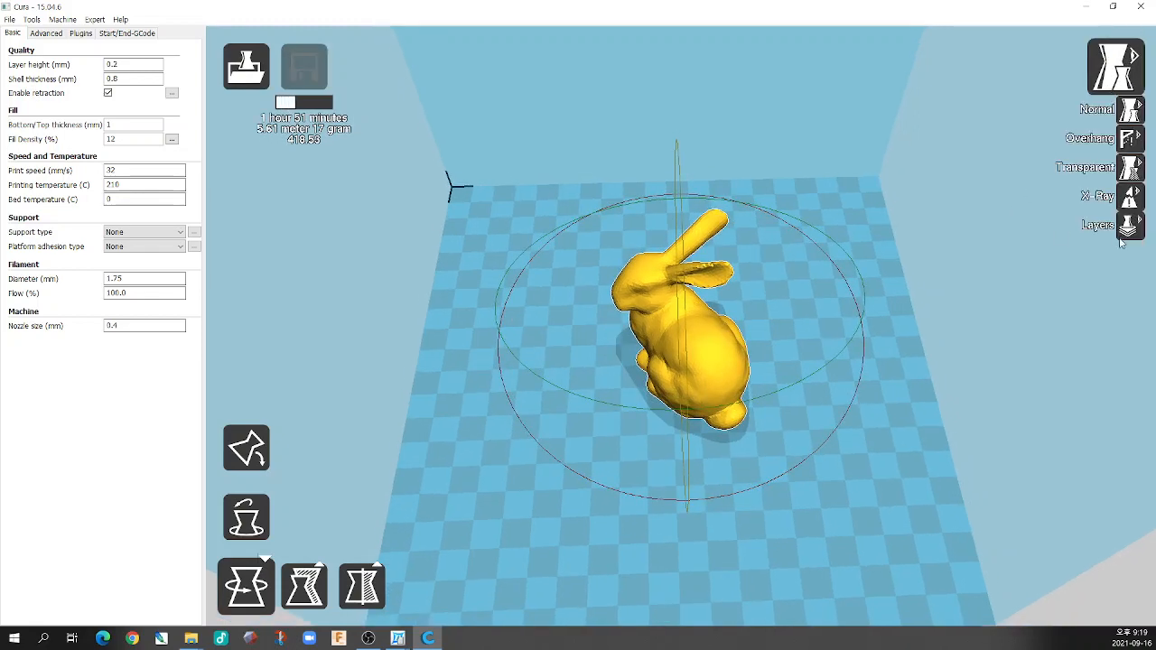
click(1129, 225)
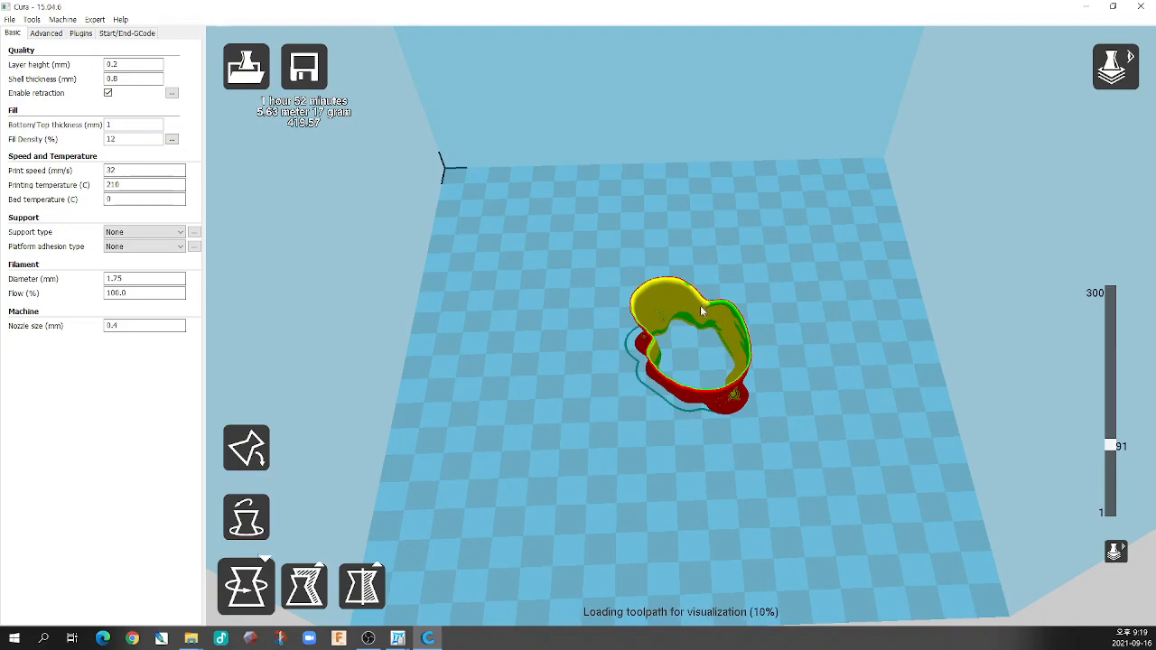
scroll(701, 345, up, 3)
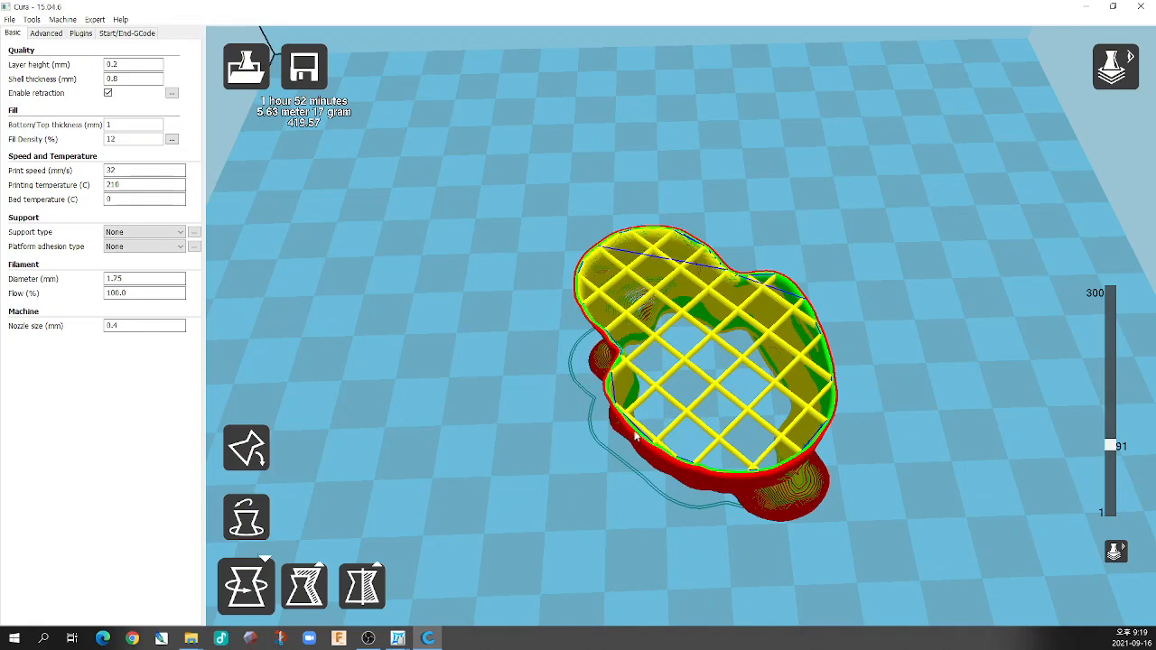
click(1130, 56)
click(1127, 123)
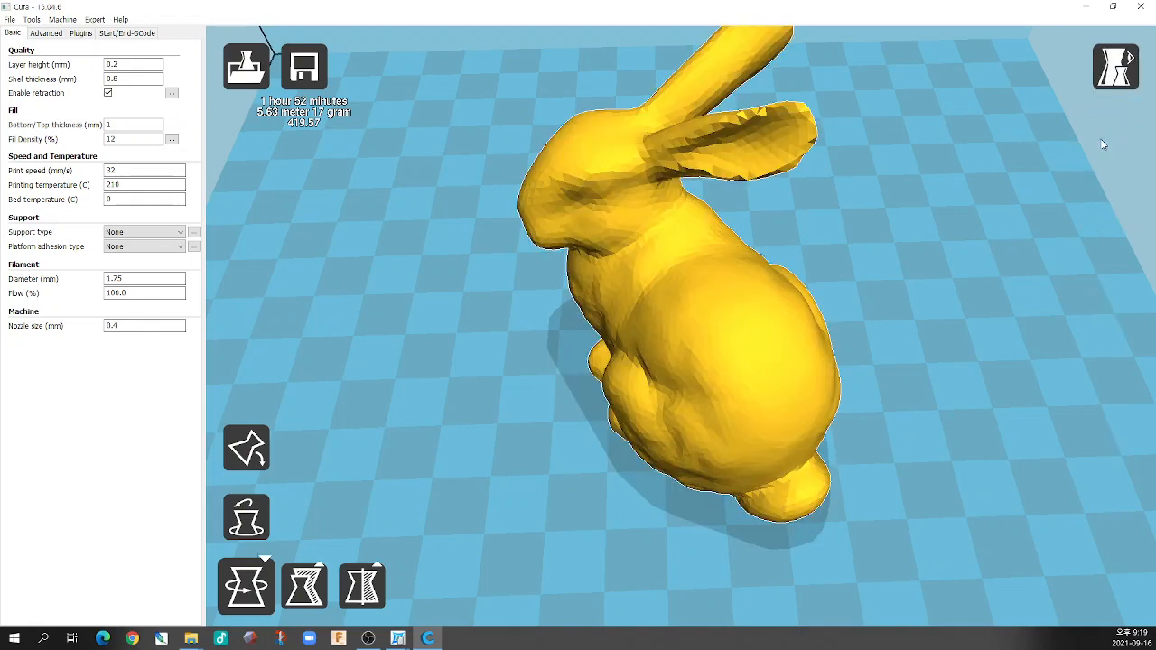
- Shift the rabbit slightly on the build plate and check its infill at layer 91 in the Layers view before returning to Normal
drag(738, 350, 725, 358)
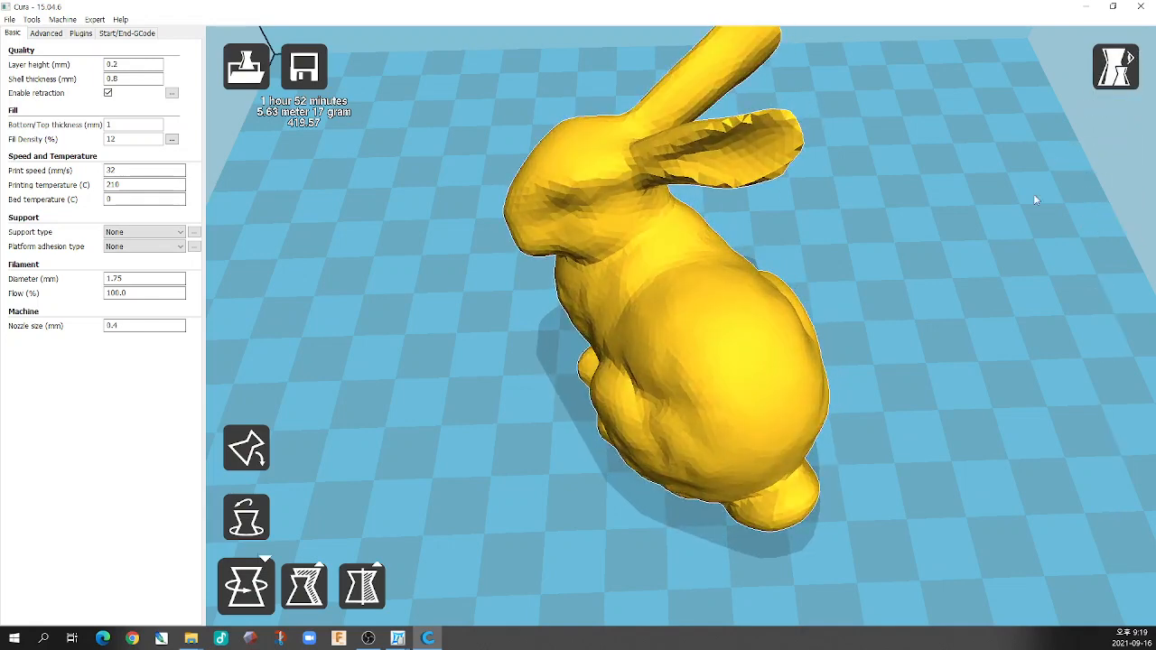
click(1117, 69)
click(1128, 228)
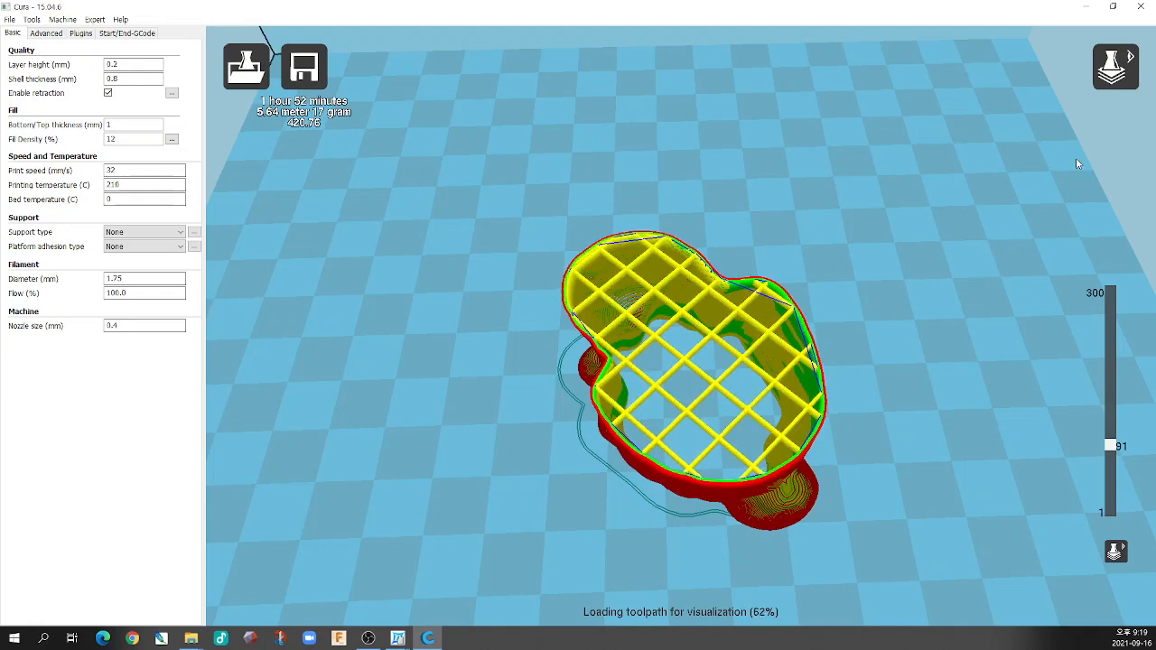
click(1140, 71)
click(1129, 107)
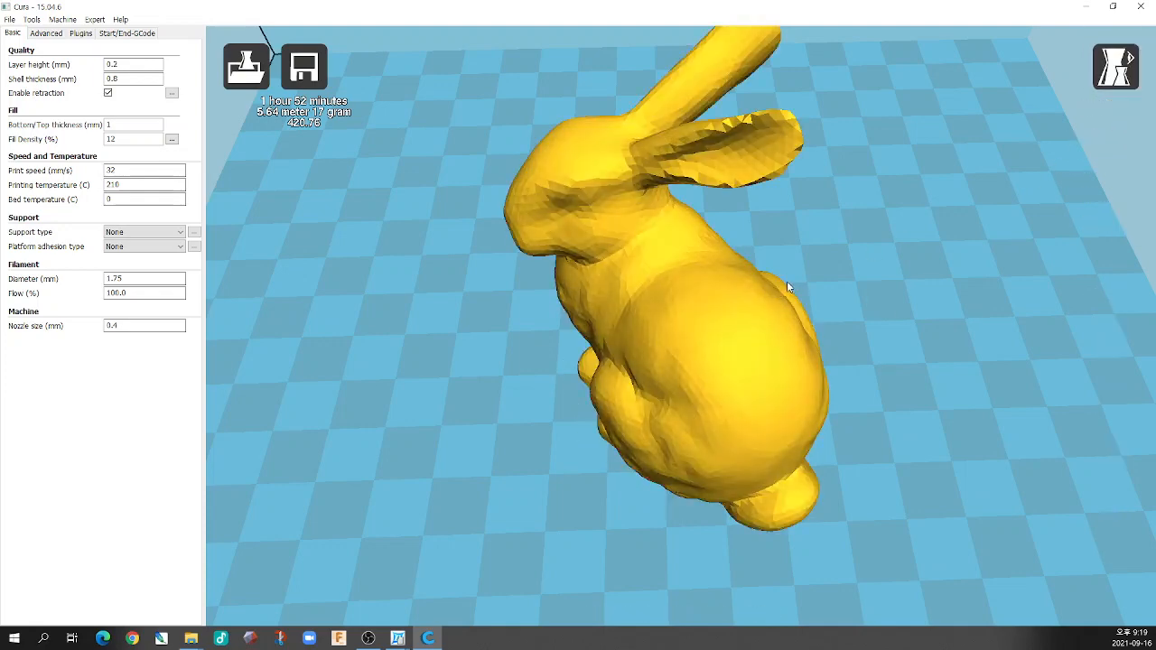
- Switch to the Overhang view and examine the overhanging areas on the rabbit's underside
scroll(660, 282, up, 3)
right_drag(659, 279, 682, 270)
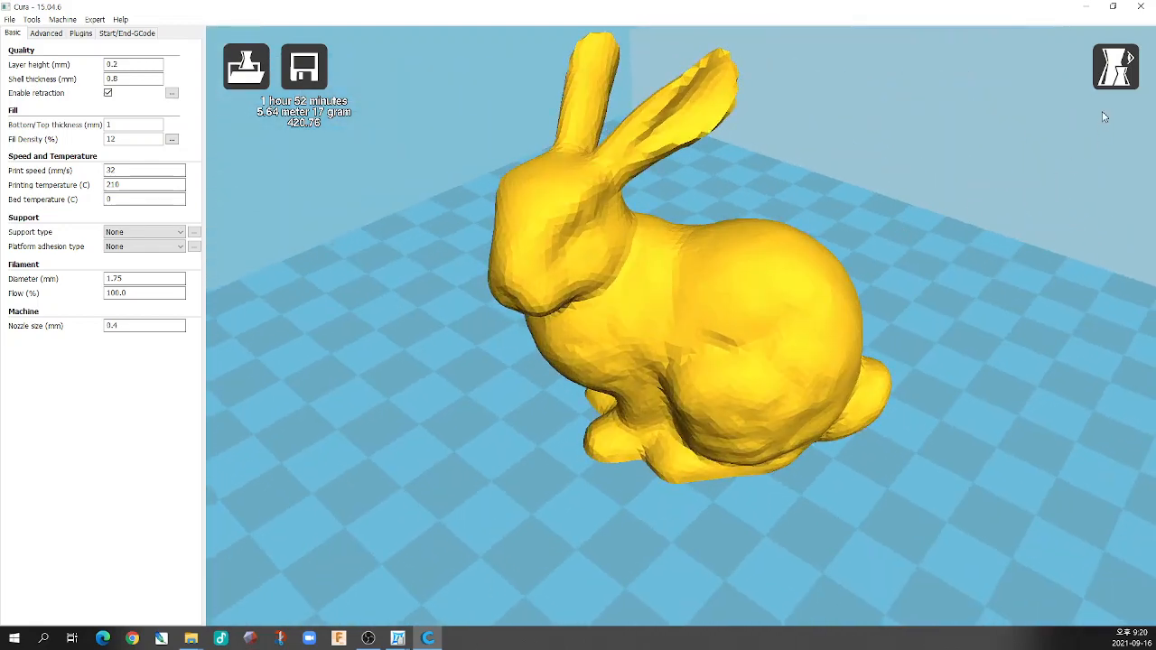
click(1122, 81)
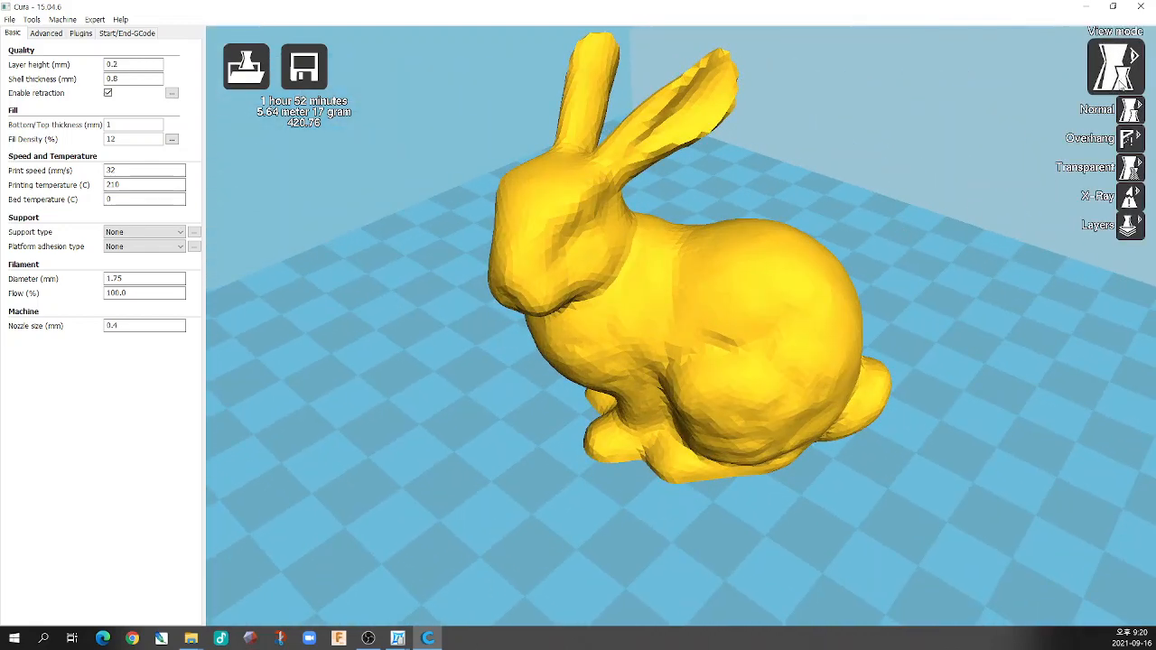
click(1128, 122)
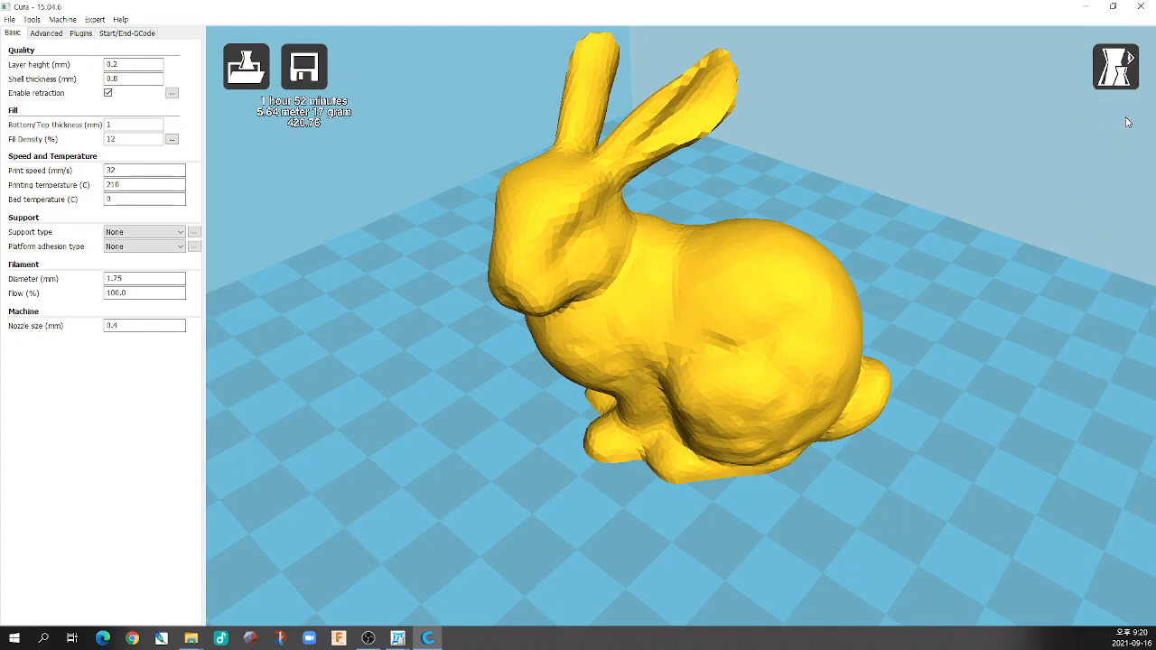
click(1129, 86)
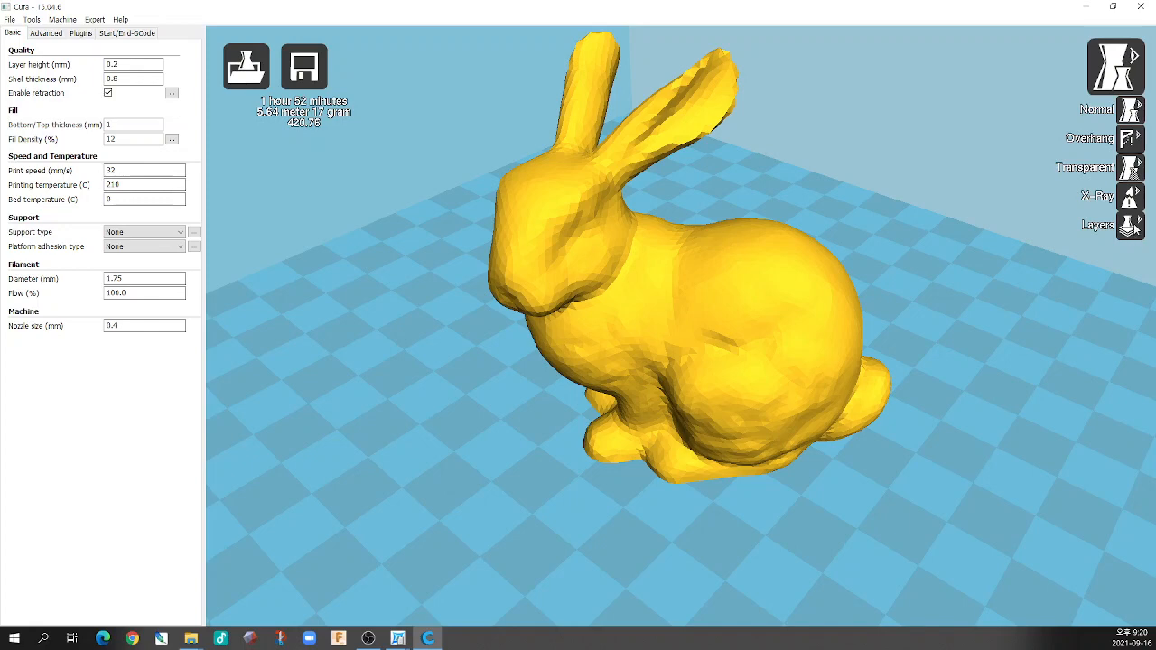
click(1131, 145)
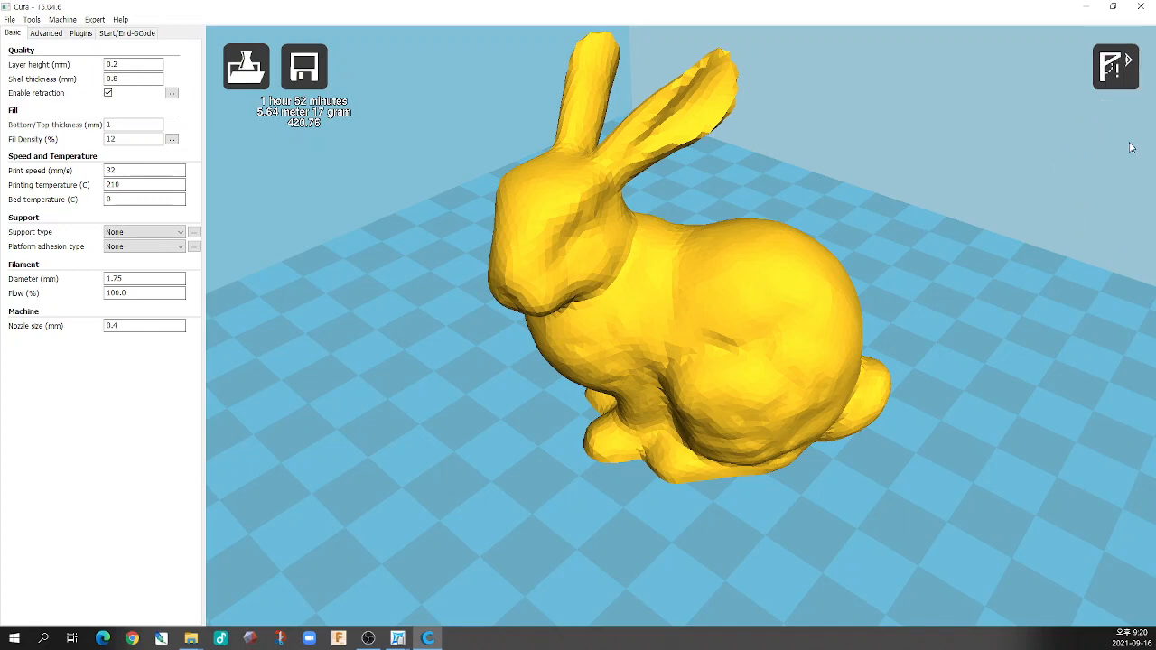
right_drag(756, 277, 706, 233)
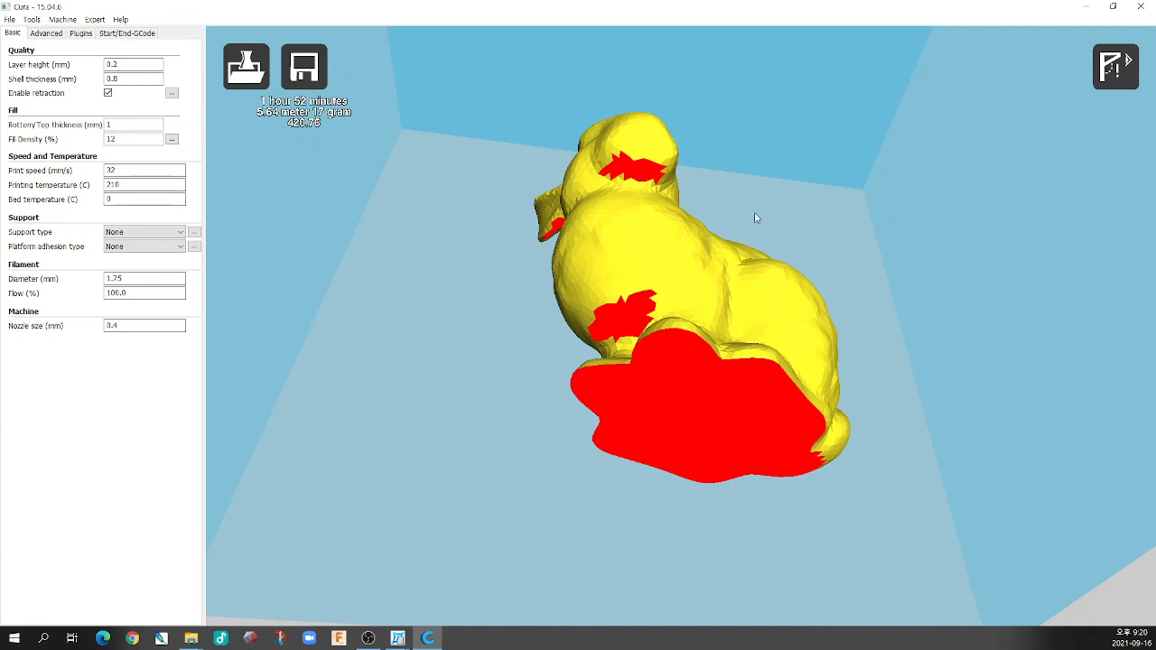
click(1116, 65)
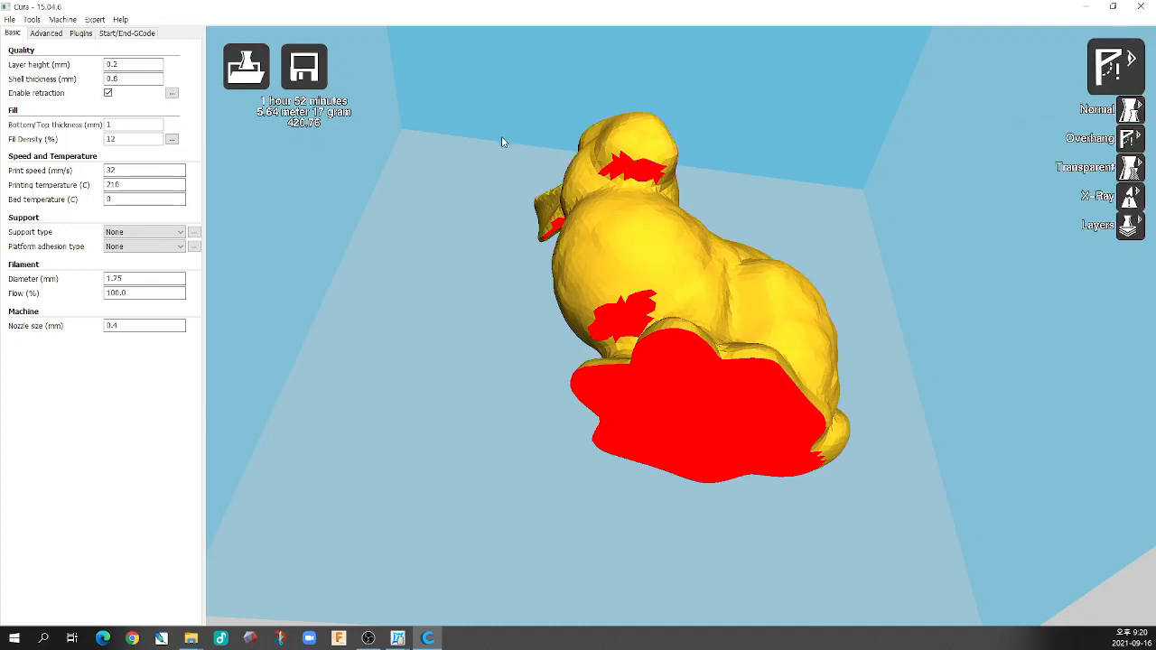
- Check the overhang angle for support in the expert settings, compare it with the rabbit's red overhang areas, and close the settings
click(94, 19)
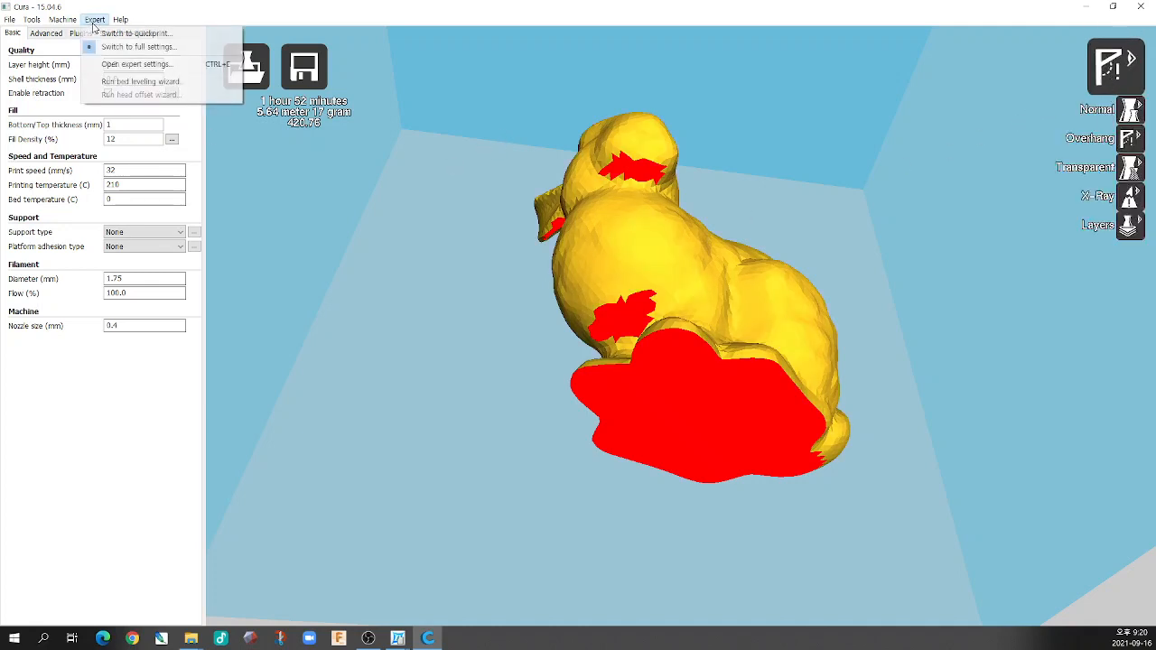
click(118, 65)
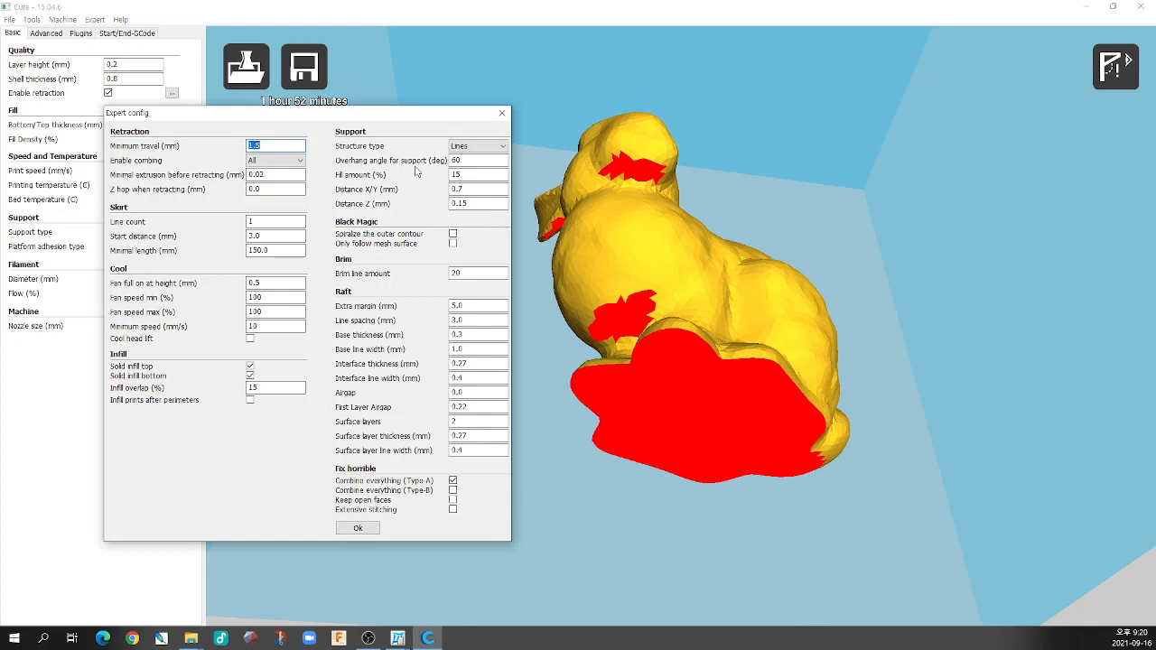
mouse_move(476, 160)
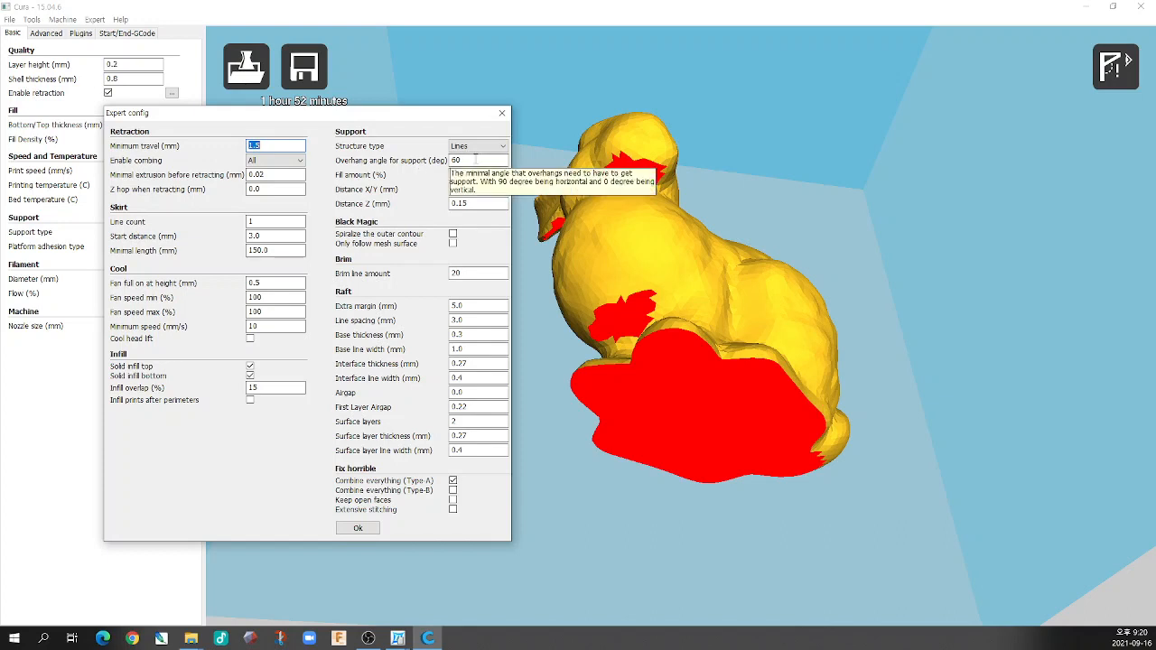
right_drag(746, 159, 741, 185)
scroll(686, 252, down, 5)
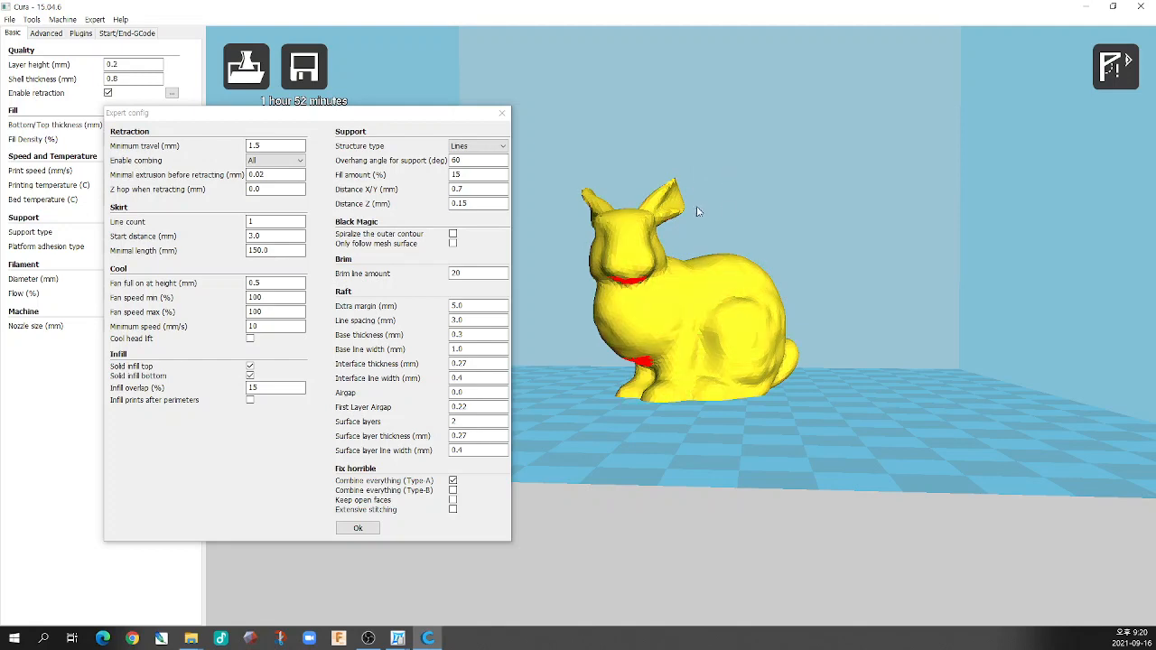
scroll(630, 255, up, 8)
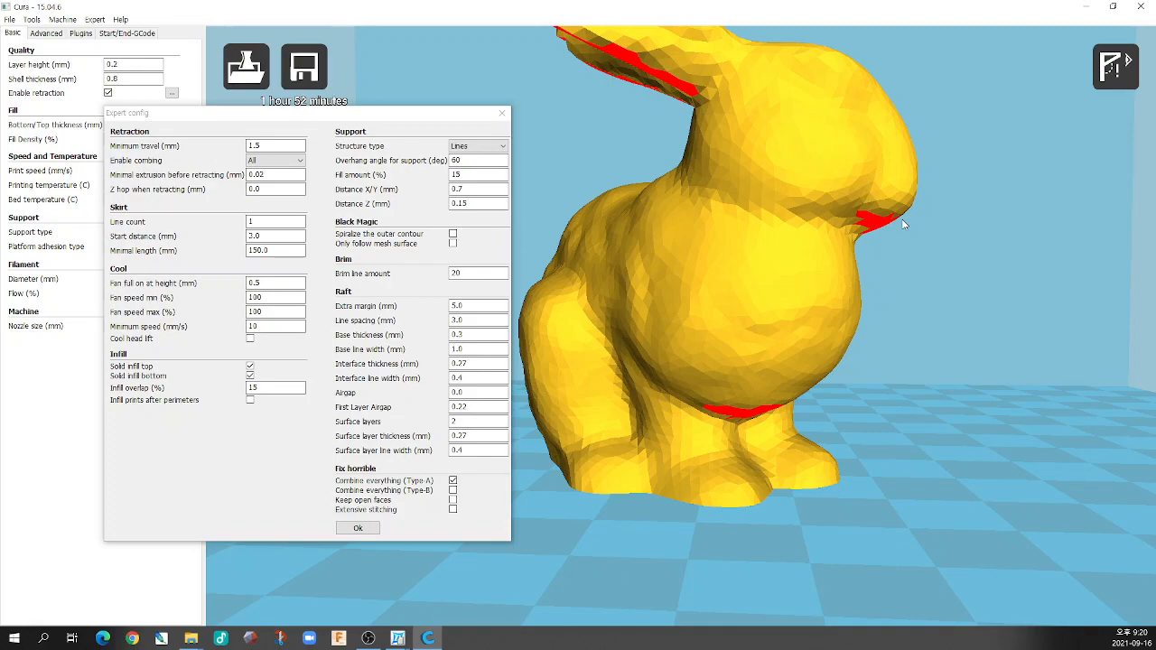
right_drag(675, 178, 504, 113)
click(502, 112)
right_drag(789, 170, 739, 174)
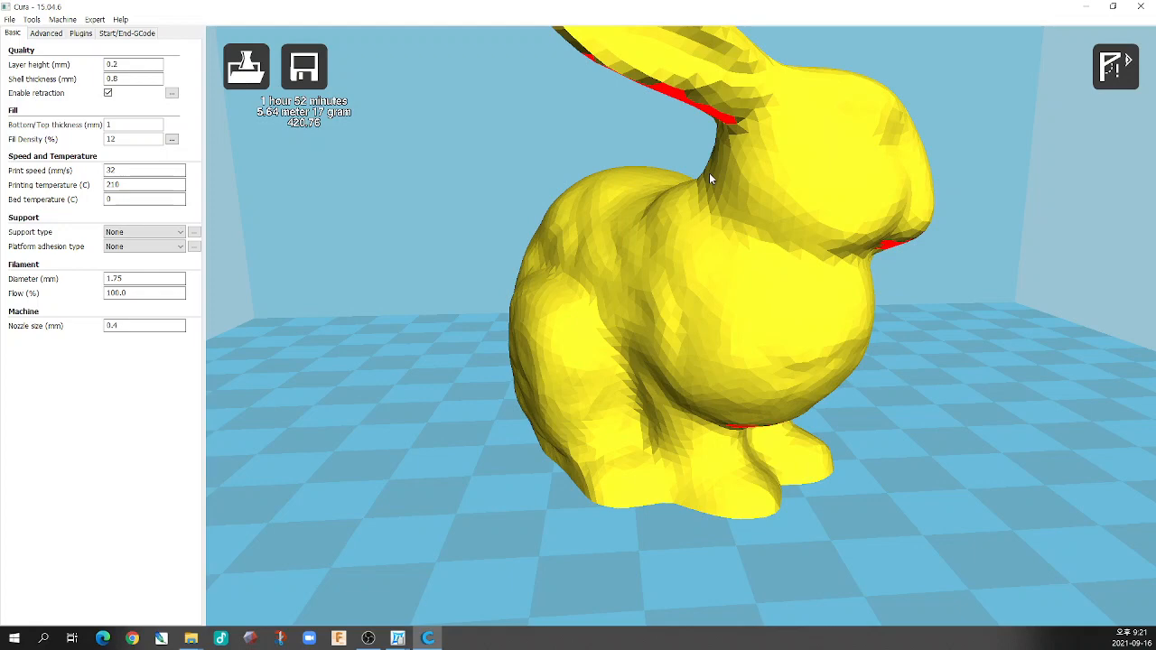
scroll(709, 172, down, 5)
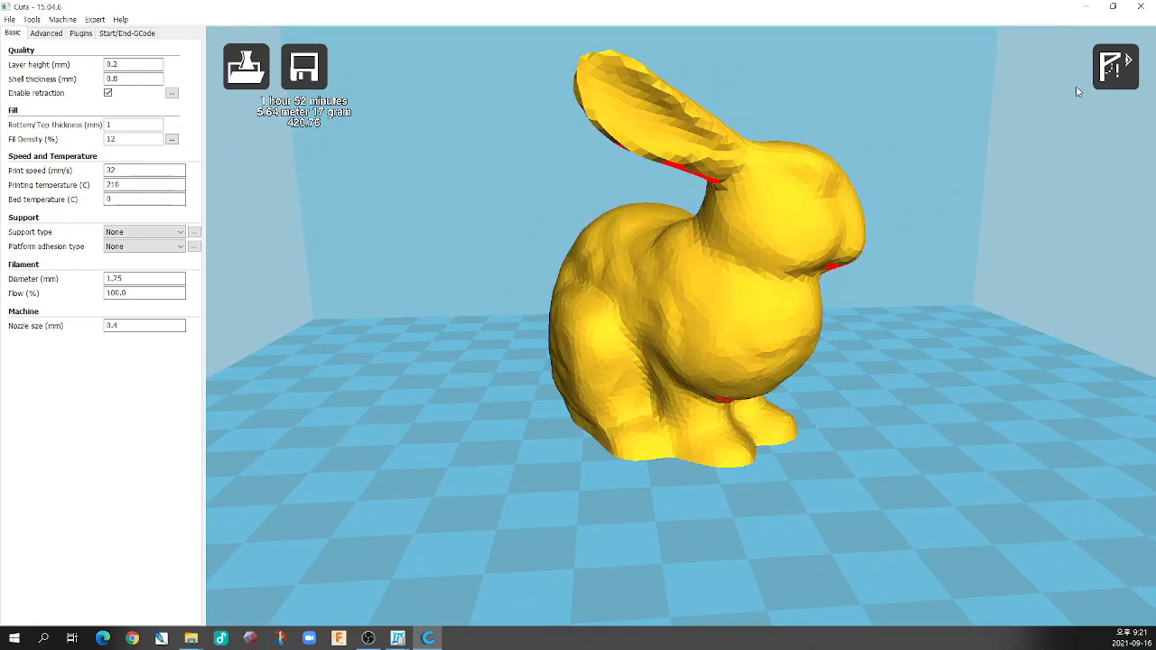
- Switch to the Layers view, show the layers up to 300, and examine the rabbit's ears from below
click(1116, 68)
click(1128, 233)
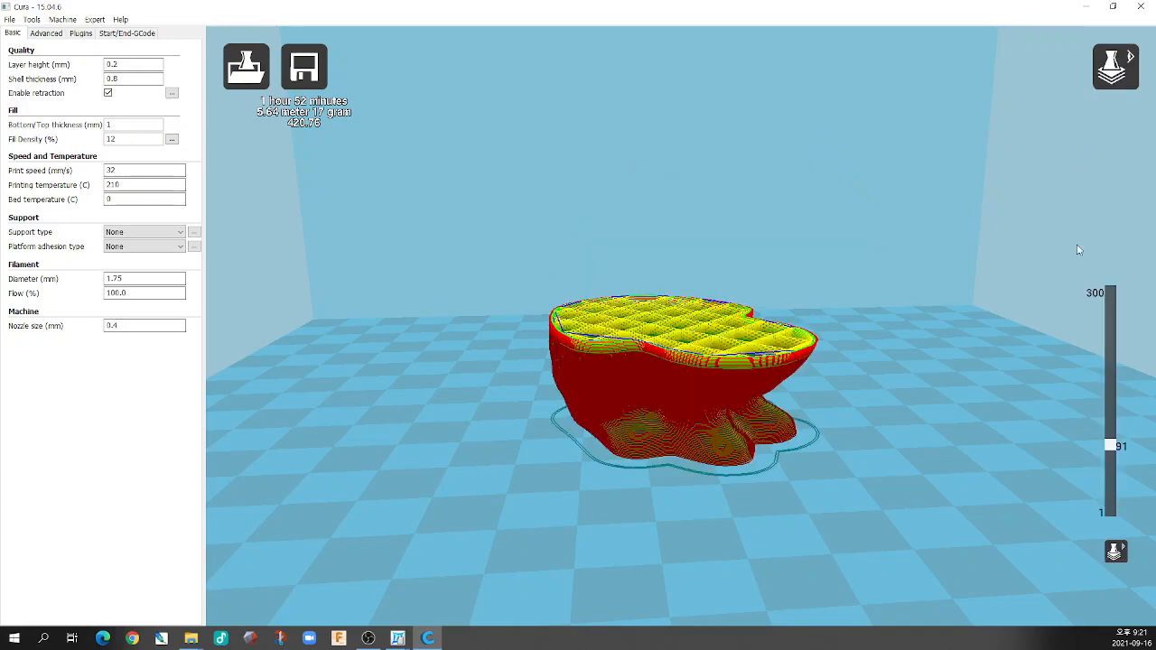
drag(1111, 446, 784, 328)
right_drag(667, 329, 682, 314)
scroll(681, 318, up, 5)
right_drag(653, 378, 652, 350)
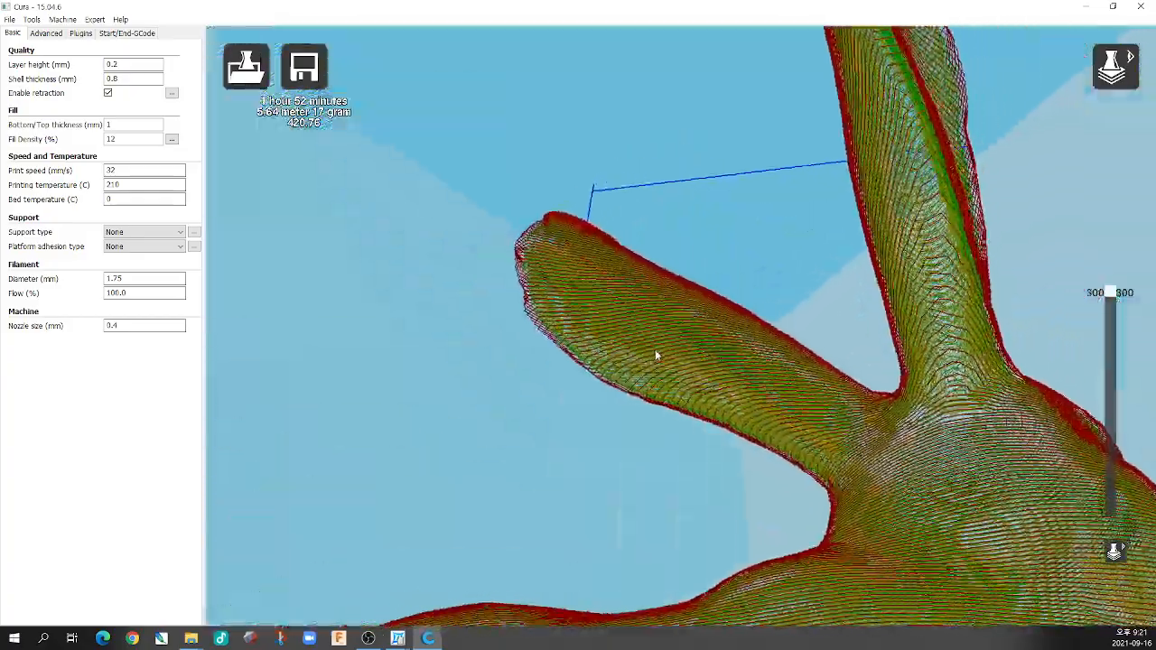
- Lower the displayed layer to 224 and examine the stepped layers on the underside of the ears
drag(1111, 294, 1111, 351)
scroll(878, 114, down, 9)
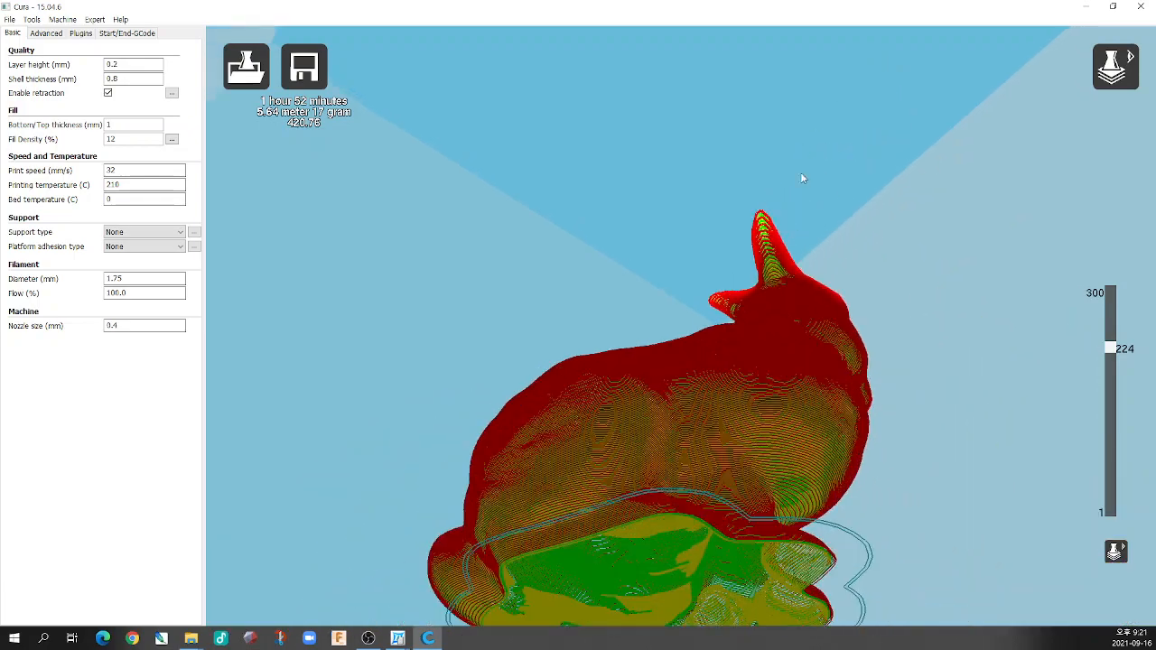
scroll(803, 181, up, 8)
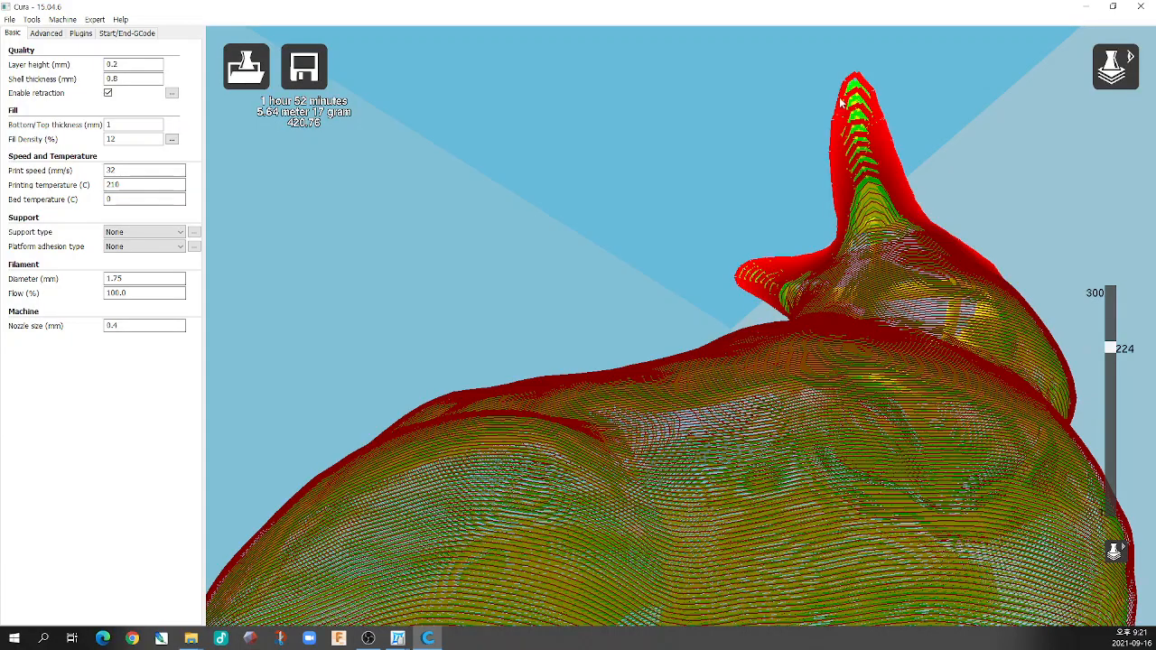
right_drag(872, 102, 833, 121)
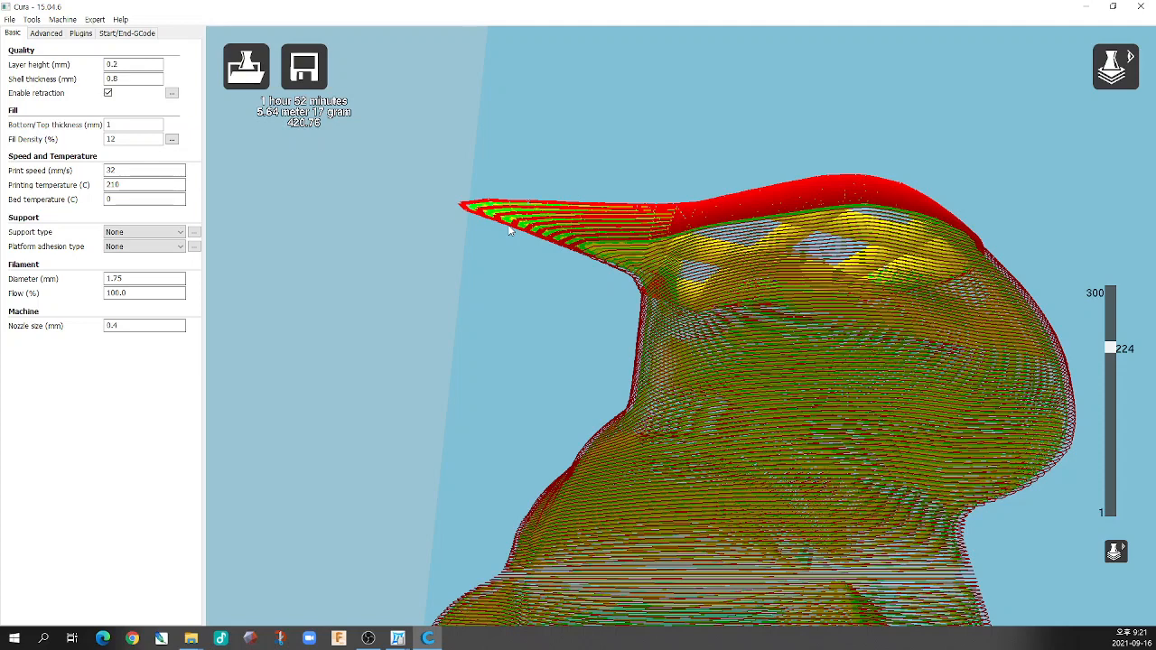
scroll(557, 155, up, 2)
- Return to the Overhang view, set the overhang angle for support to 45 degrees in the expert settings, and inspect the marked areas
mouse_move(1115, 66)
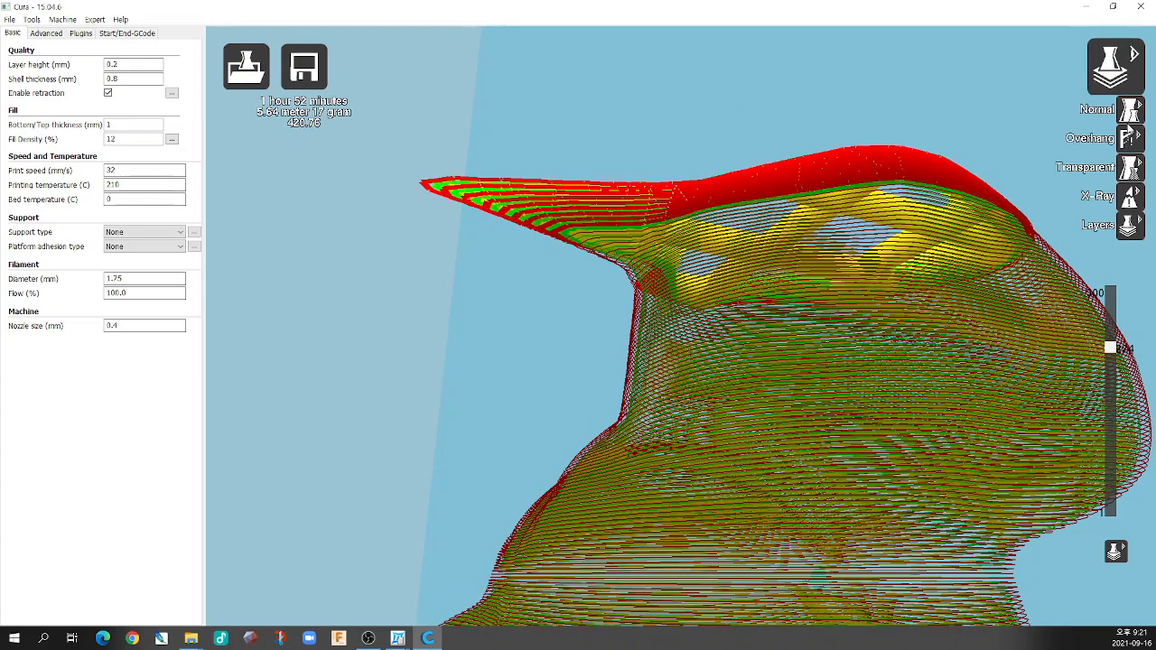
click(1129, 135)
scroll(903, 251, down, 5)
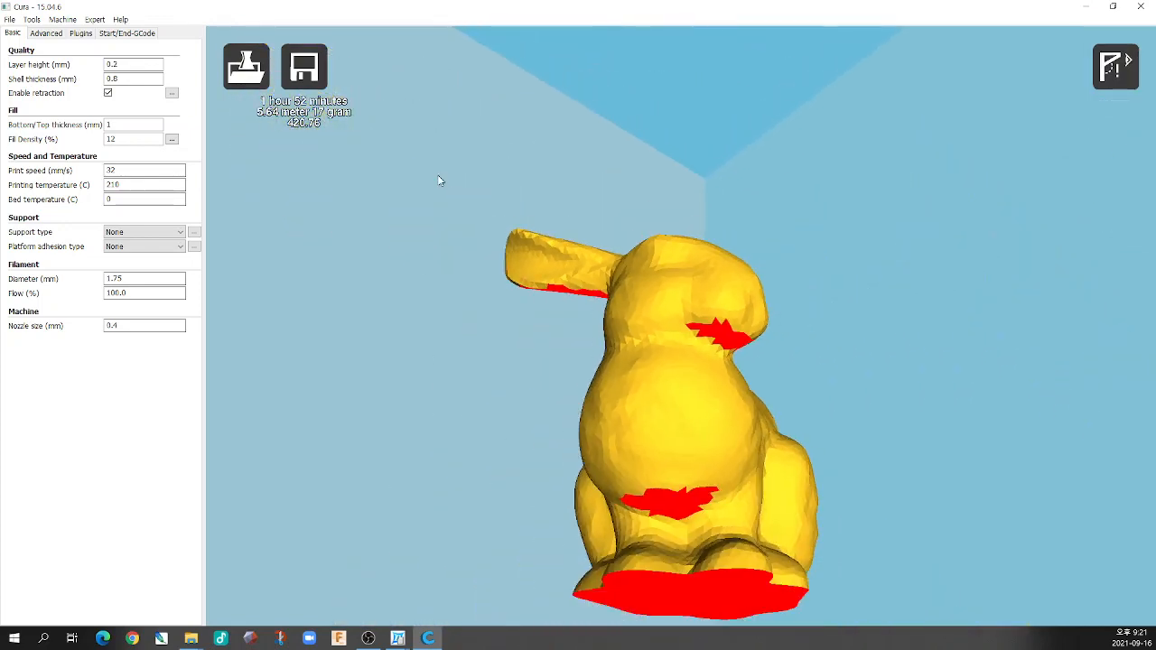
click(95, 19)
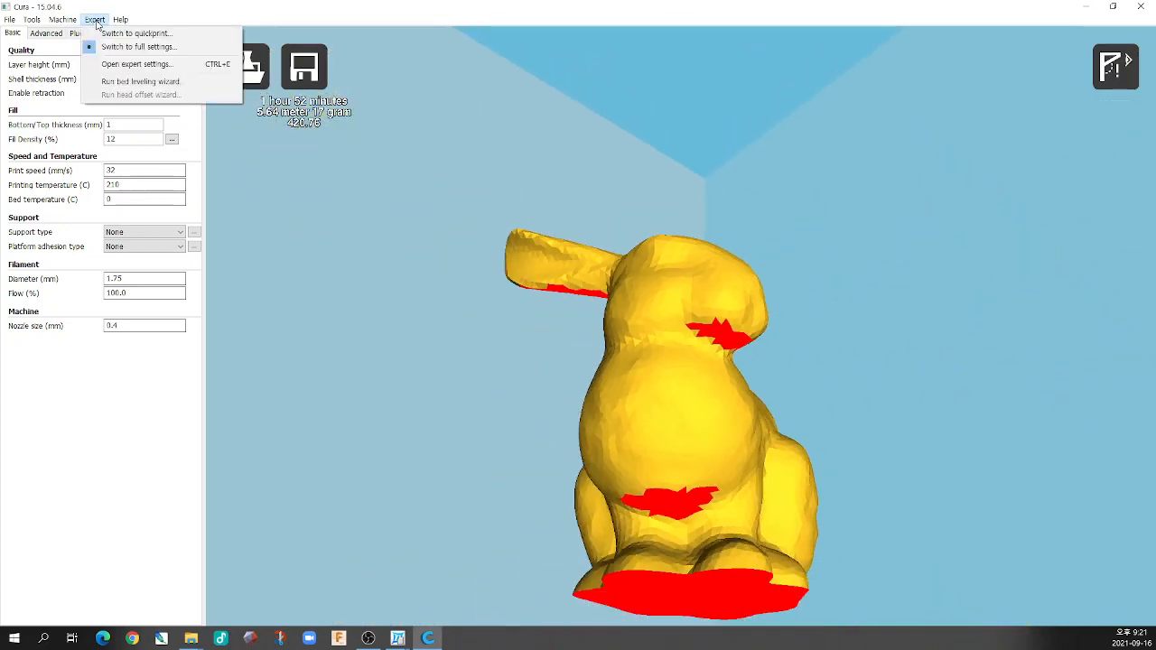
click(135, 64)
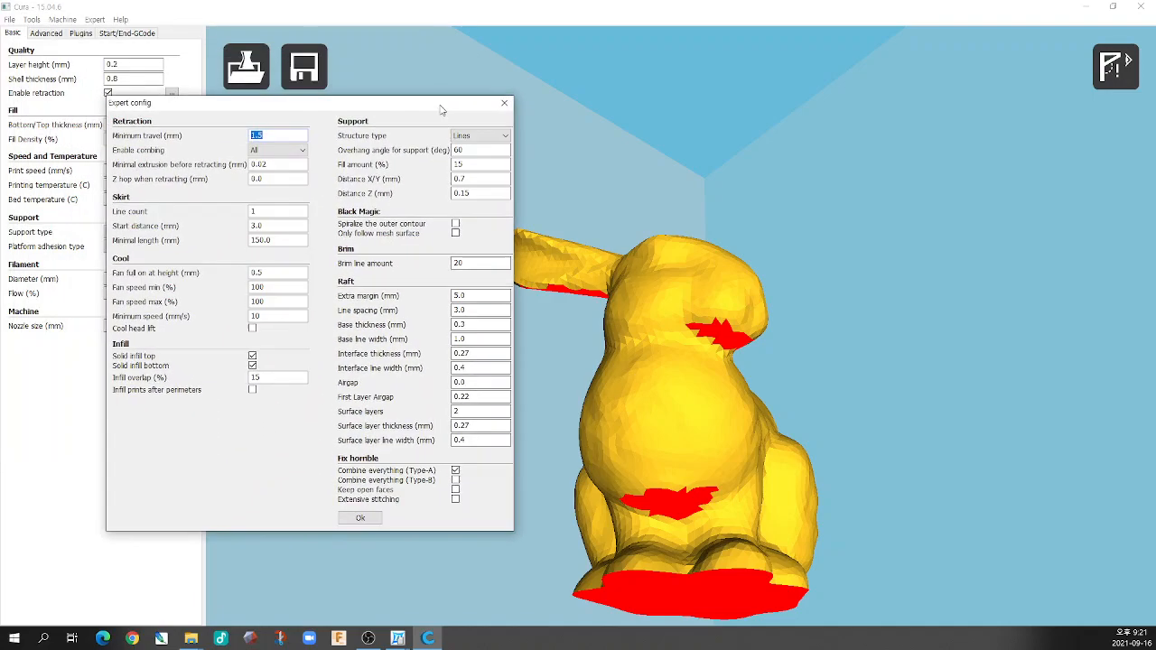
double_click(476, 150)
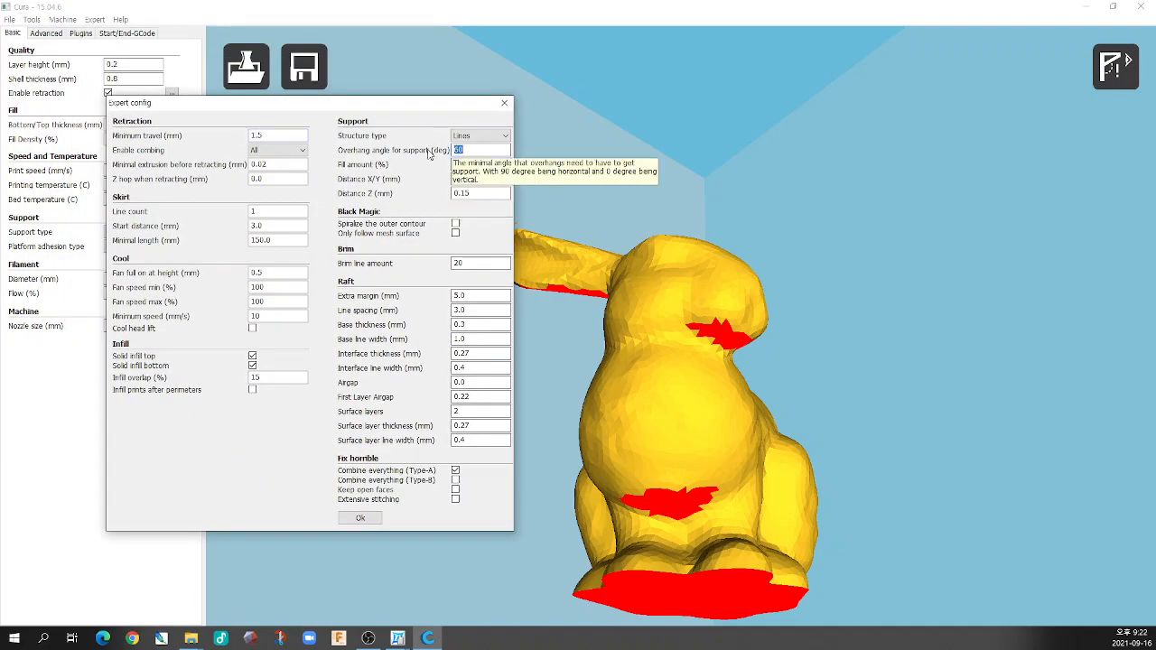
text(45)
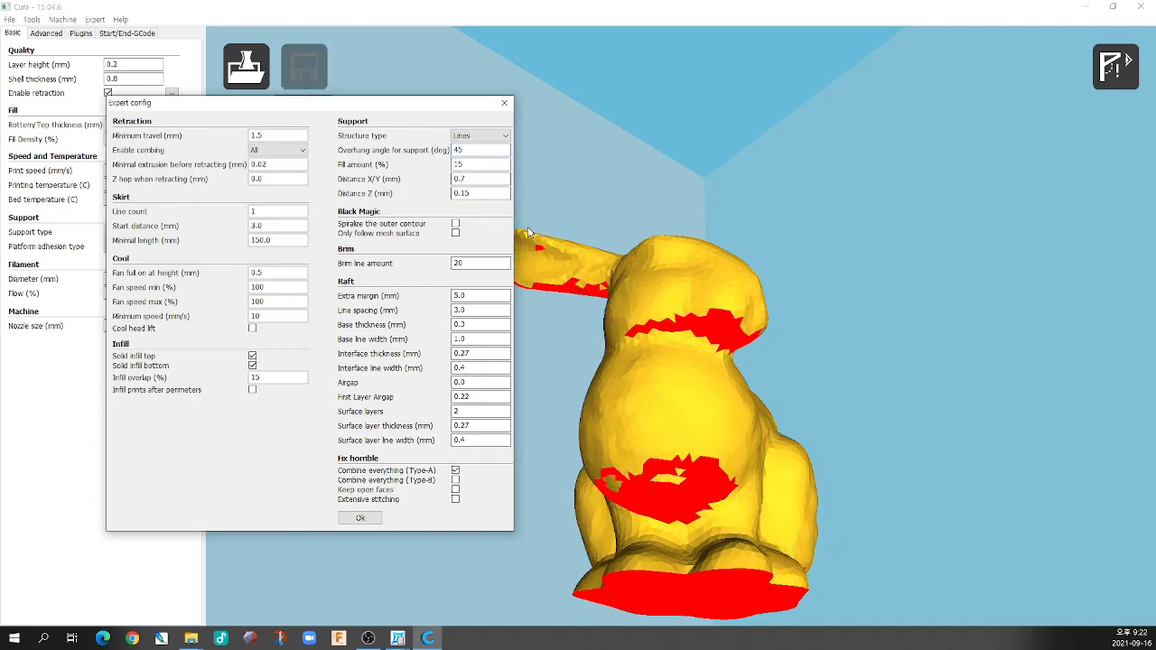
right_drag(690, 336, 683, 332)
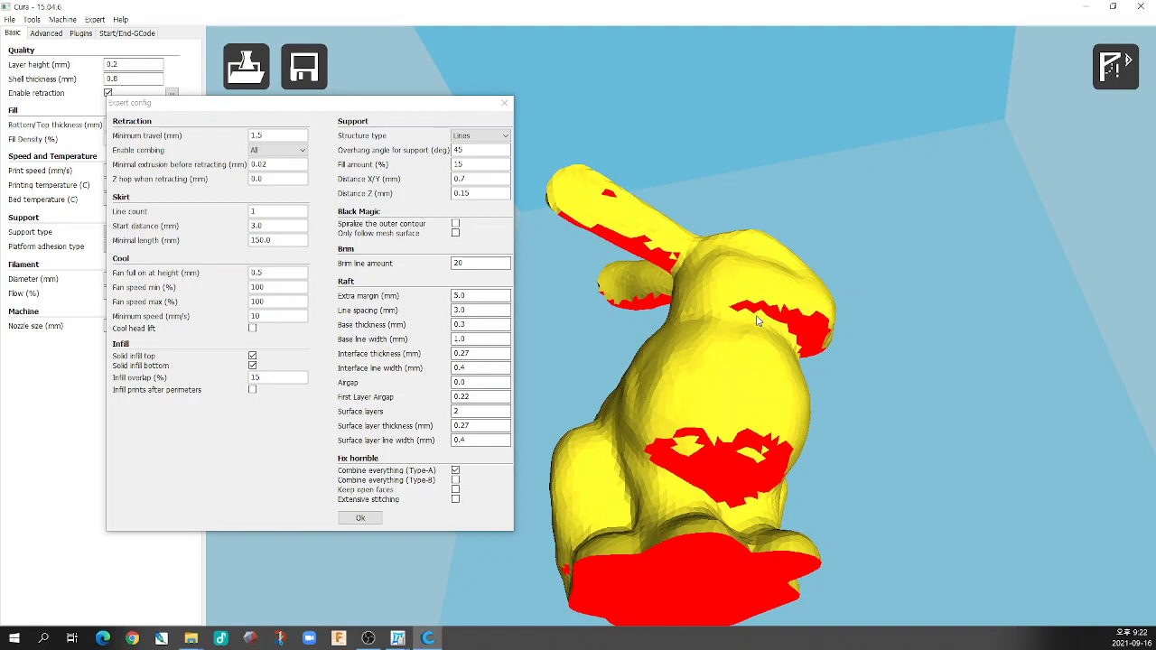
- Try an overhang angle for support of 30 degrees, set it back to 60, and close the expert settings
click(434, 156)
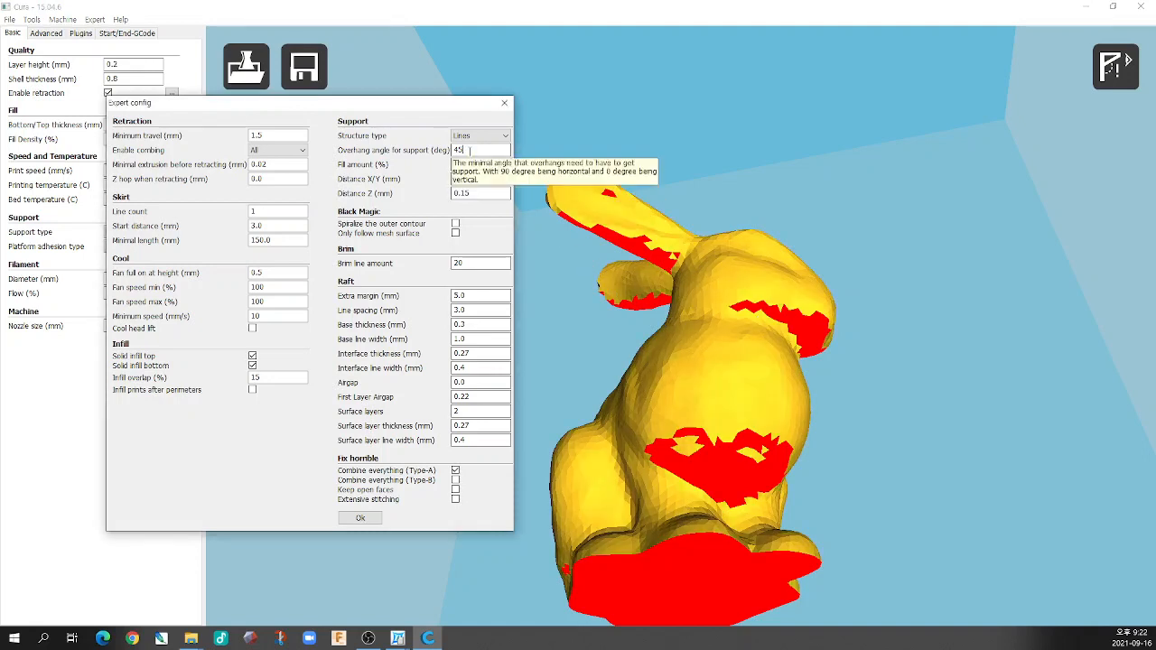
text(30)
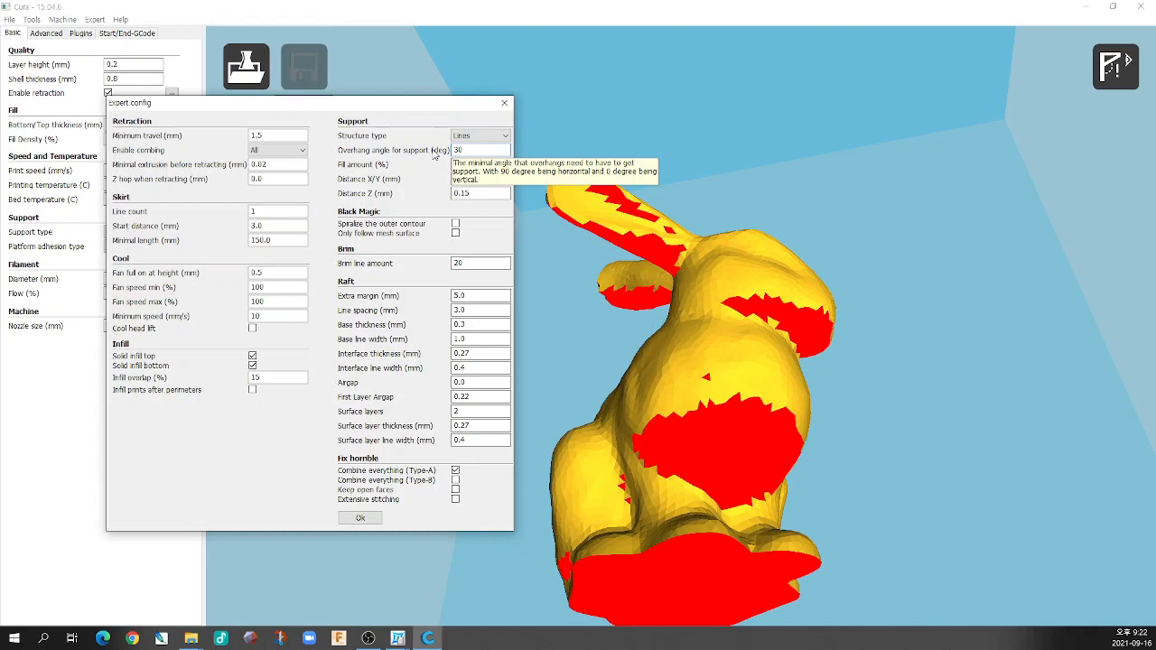
text(60)
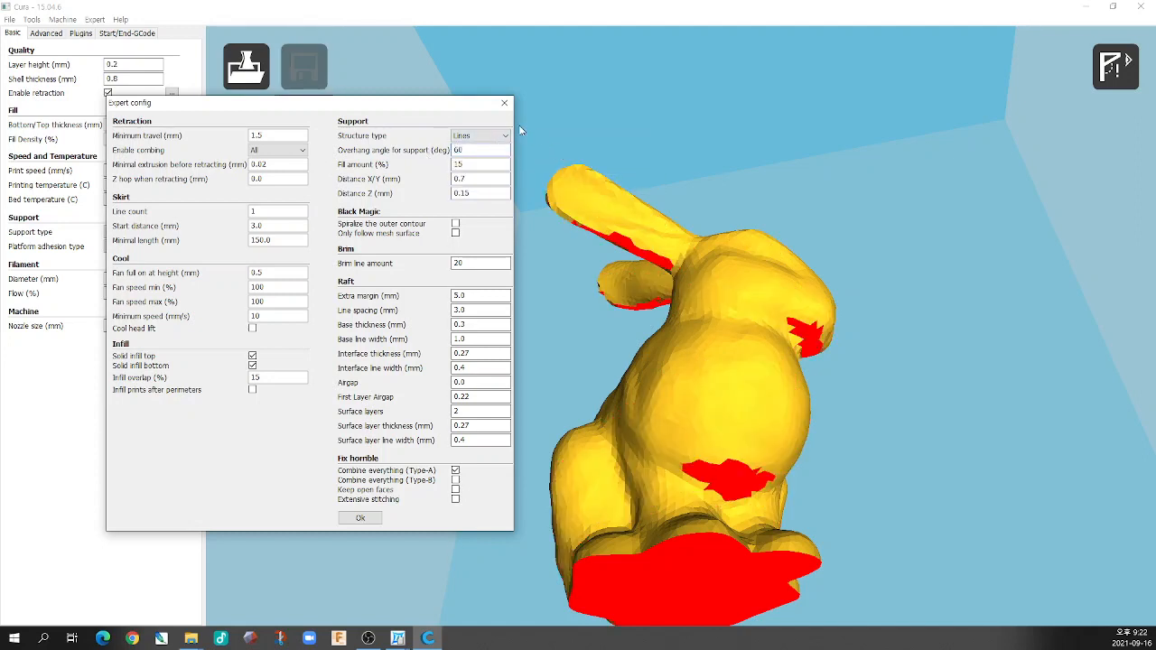
click(504, 102)
- Inspect the rabbit's overhangs from the other side, switch to the Normal view, and look over the model and basic print settings
right_drag(849, 191, 700, 283)
scroll(700, 283, up, 8)
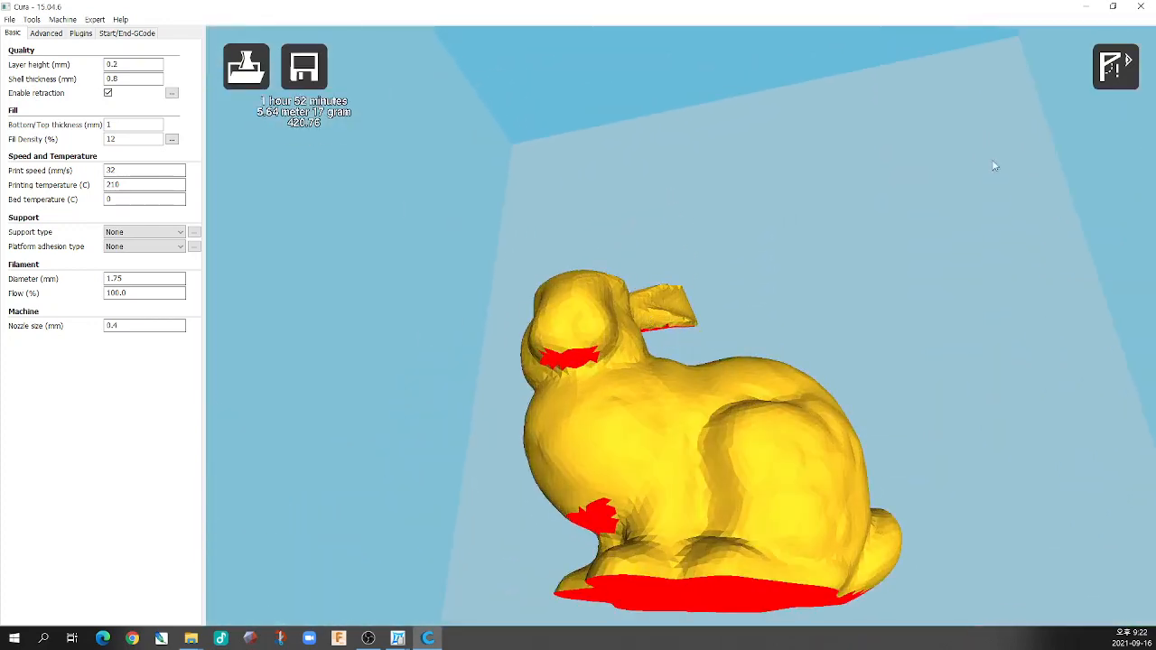
click(1116, 66)
click(1117, 111)
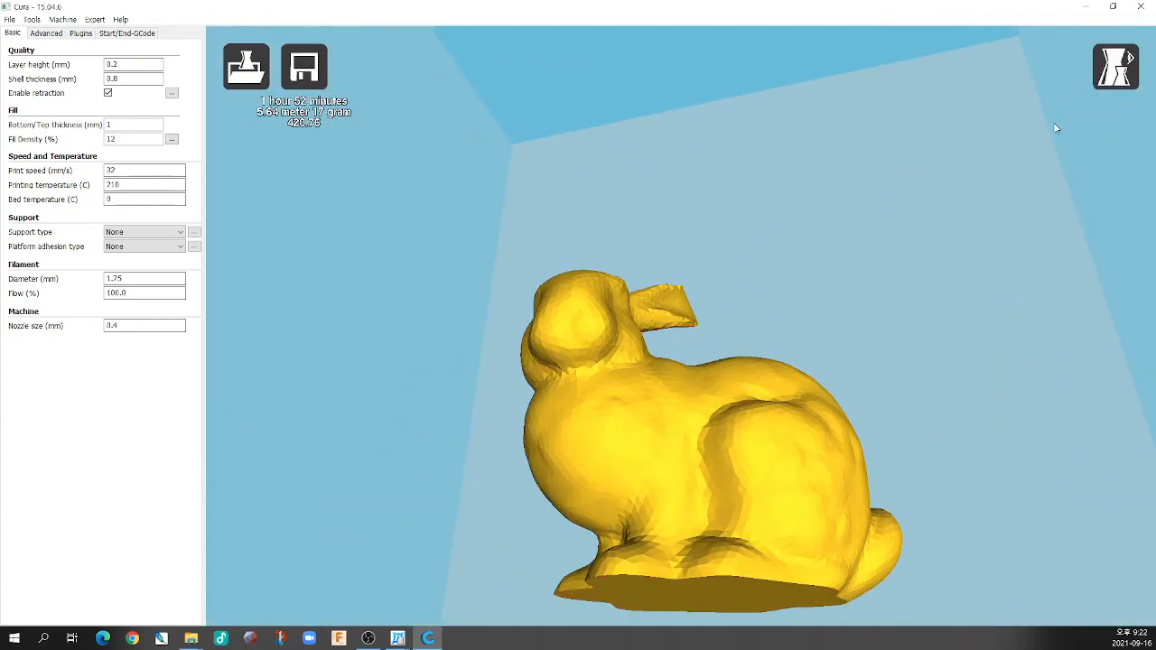
scroll(748, 257, up, 5)
scroll(728, 236, down, 7)
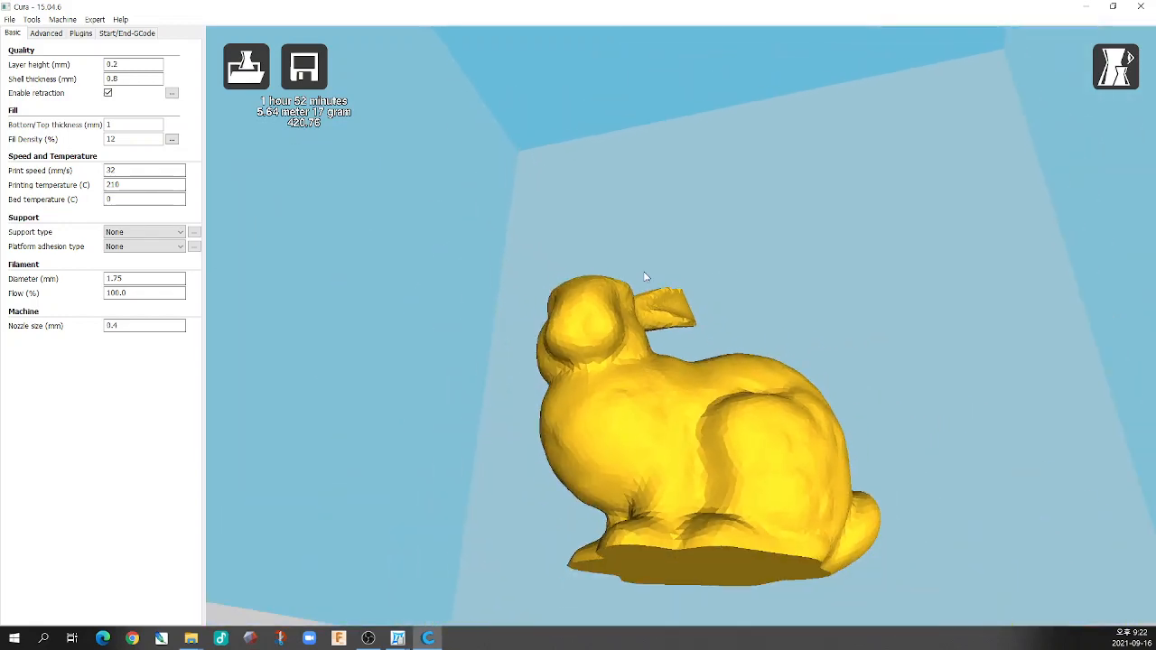
right_drag(728, 236, 722, 271)
scroll(724, 272, up, 3)
scroll(724, 271, up, 1)
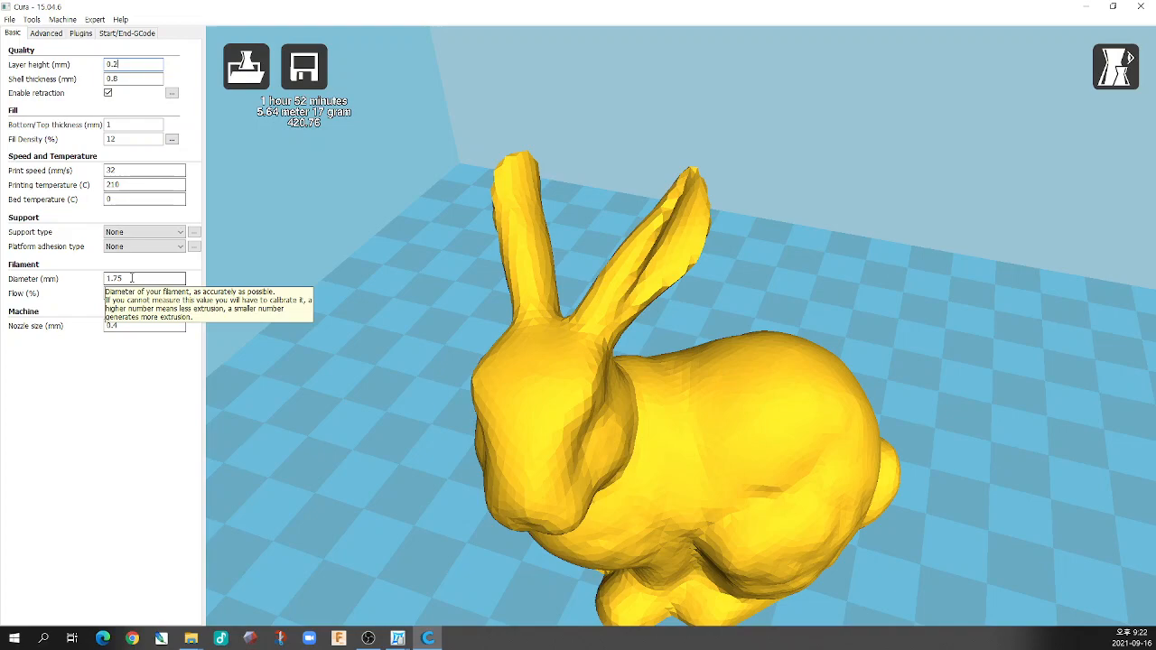
scroll(441, 323, down, 5)
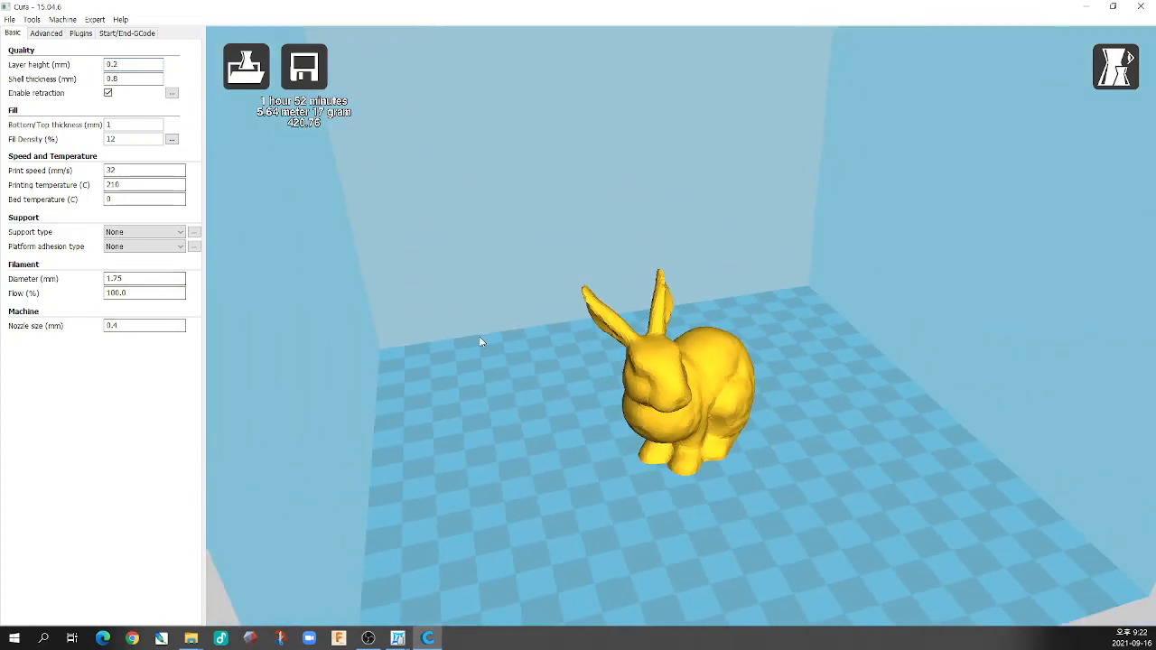
right_drag(654, 372, 629, 374)
scroll(630, 374, up, 4)
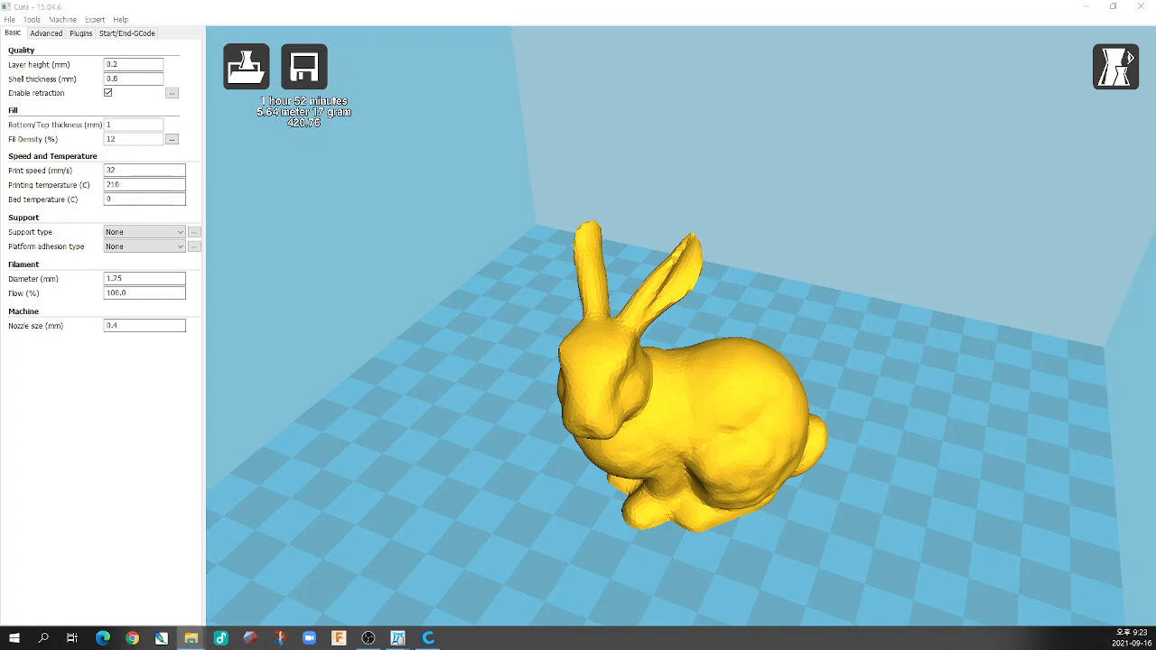
- Switch to the 3D printing manual and find the Basic Setting and Advanced Setting parameter descriptions on pages 157 and 158
mouse_move(398, 639)
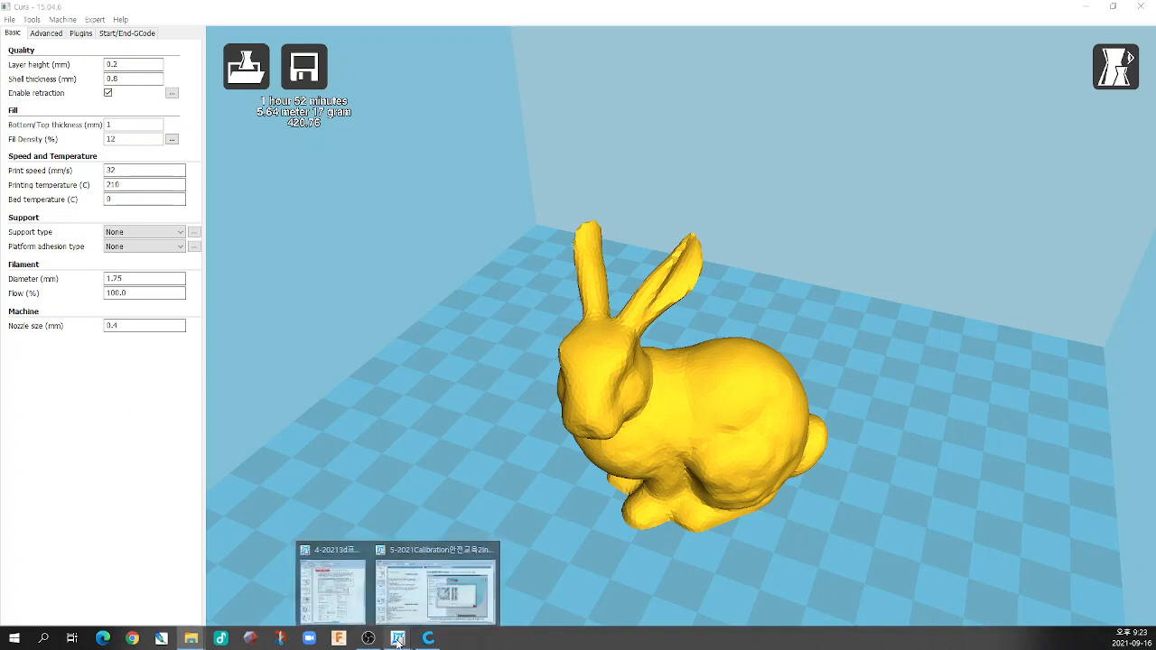
click(344, 591)
scroll(457, 502, up, 2)
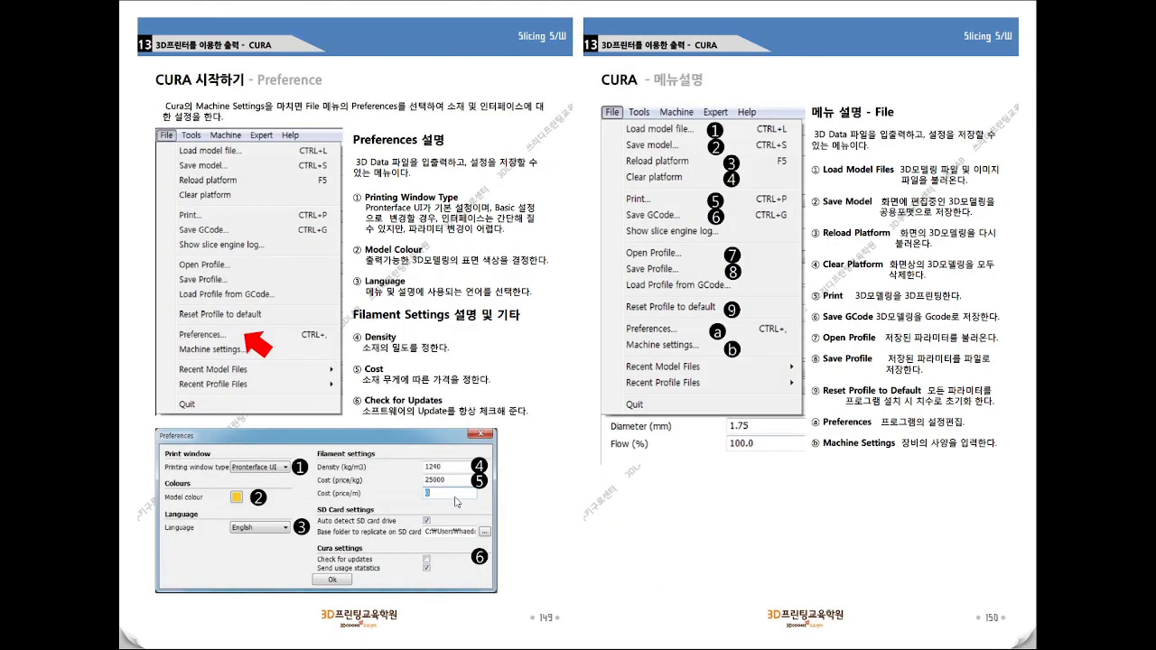
scroll(456, 502, down, 3)
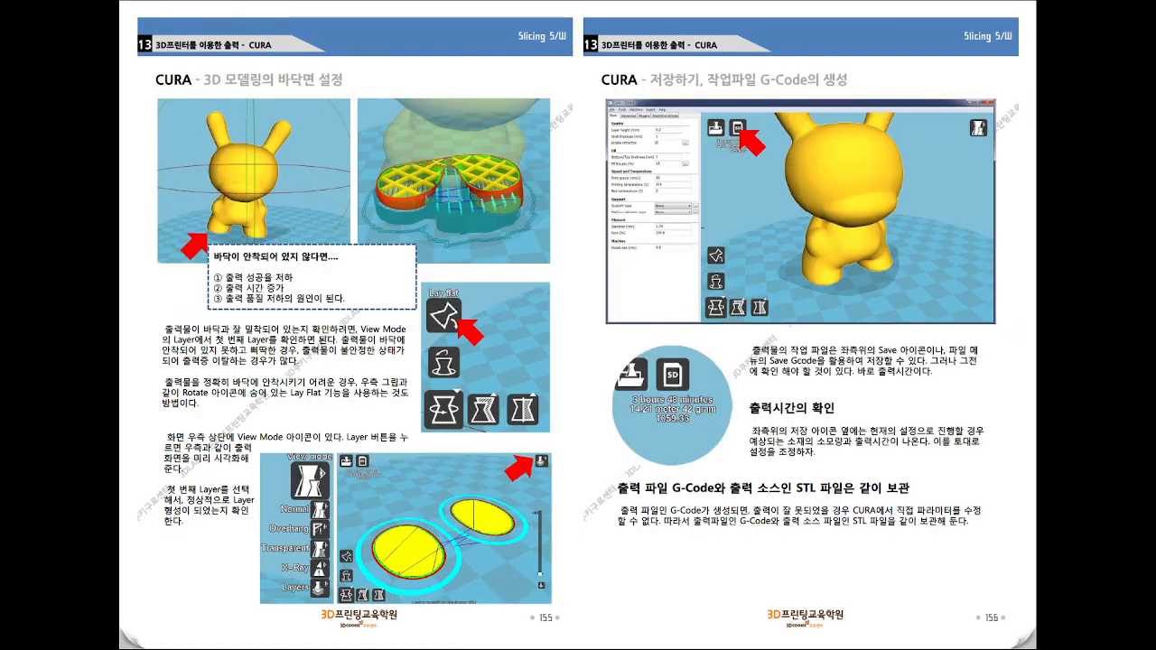
scroll(456, 502, down, 1)
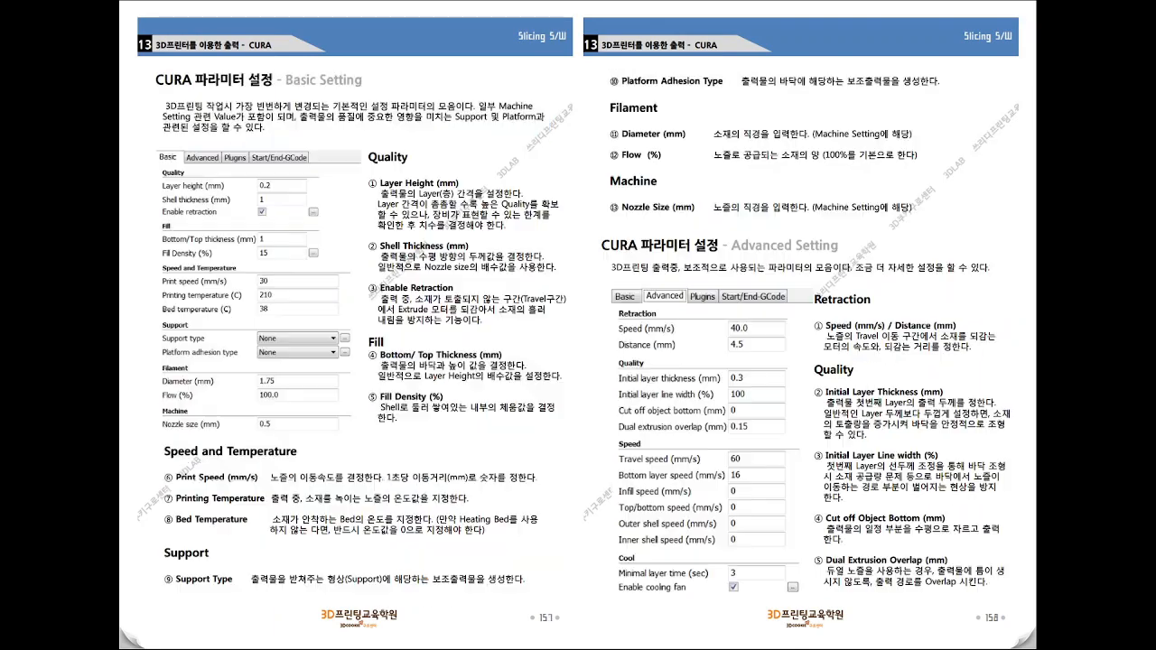
scroll(578, 326, up, 2)
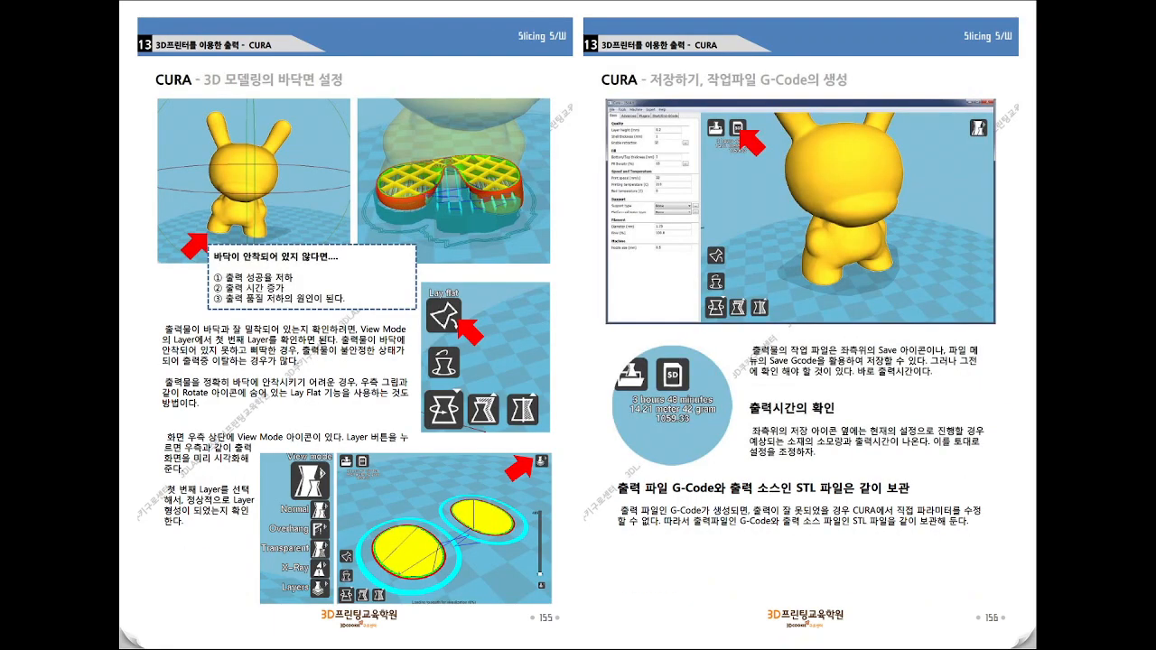
scroll(485, 388, down, 1)
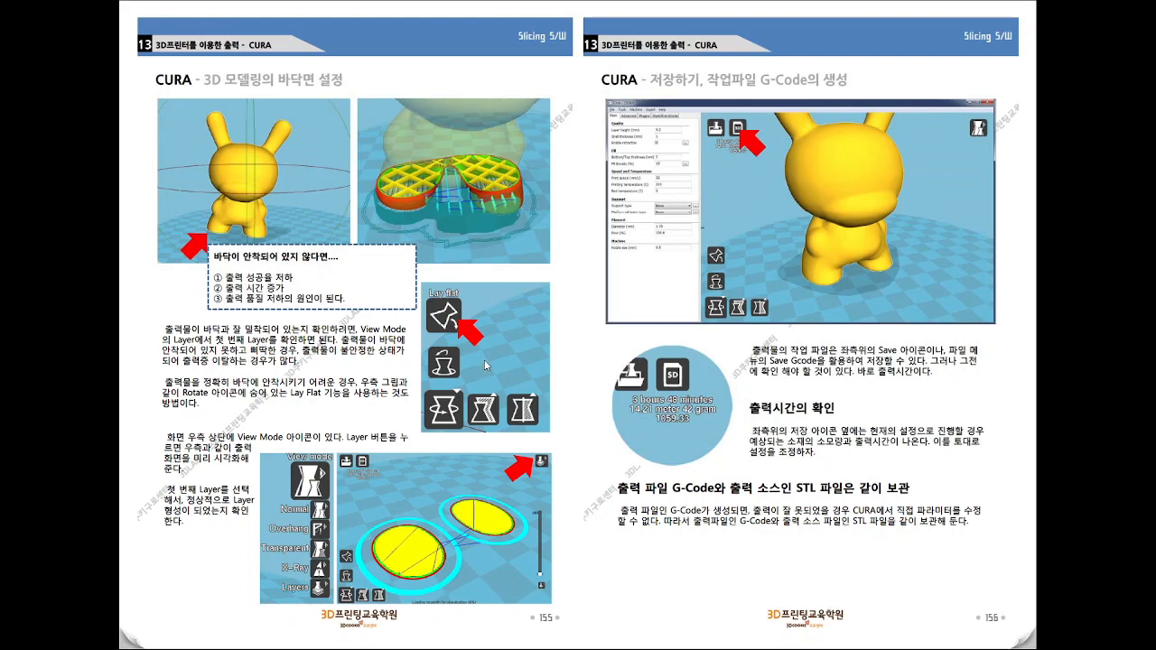
scroll(479, 401, down, 1)
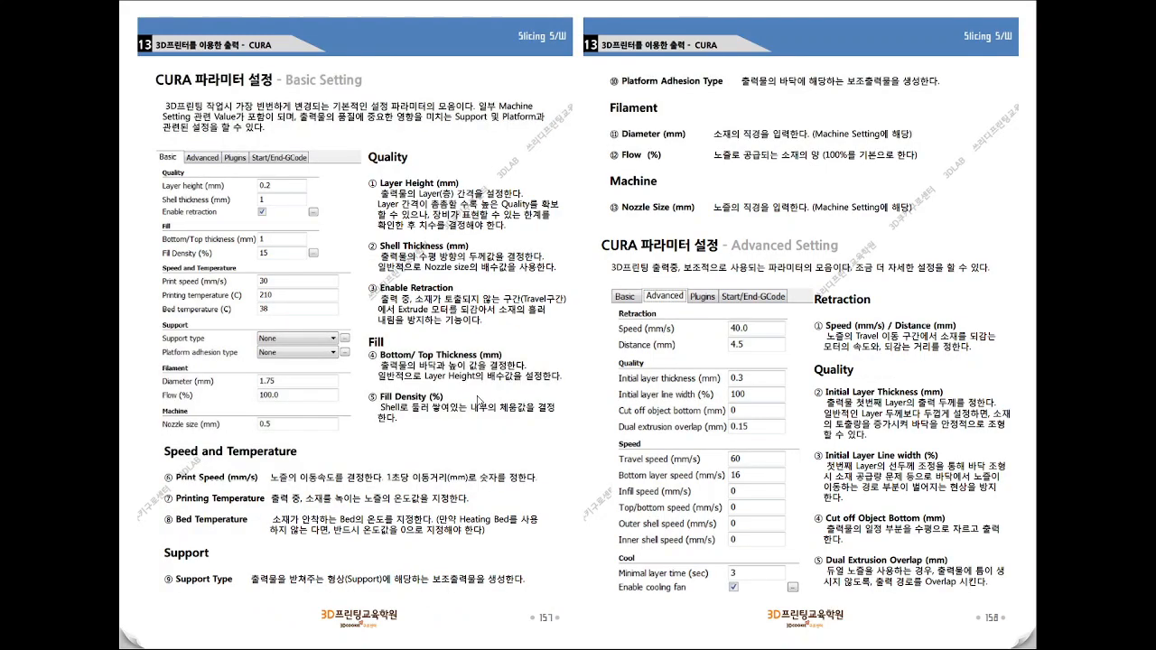